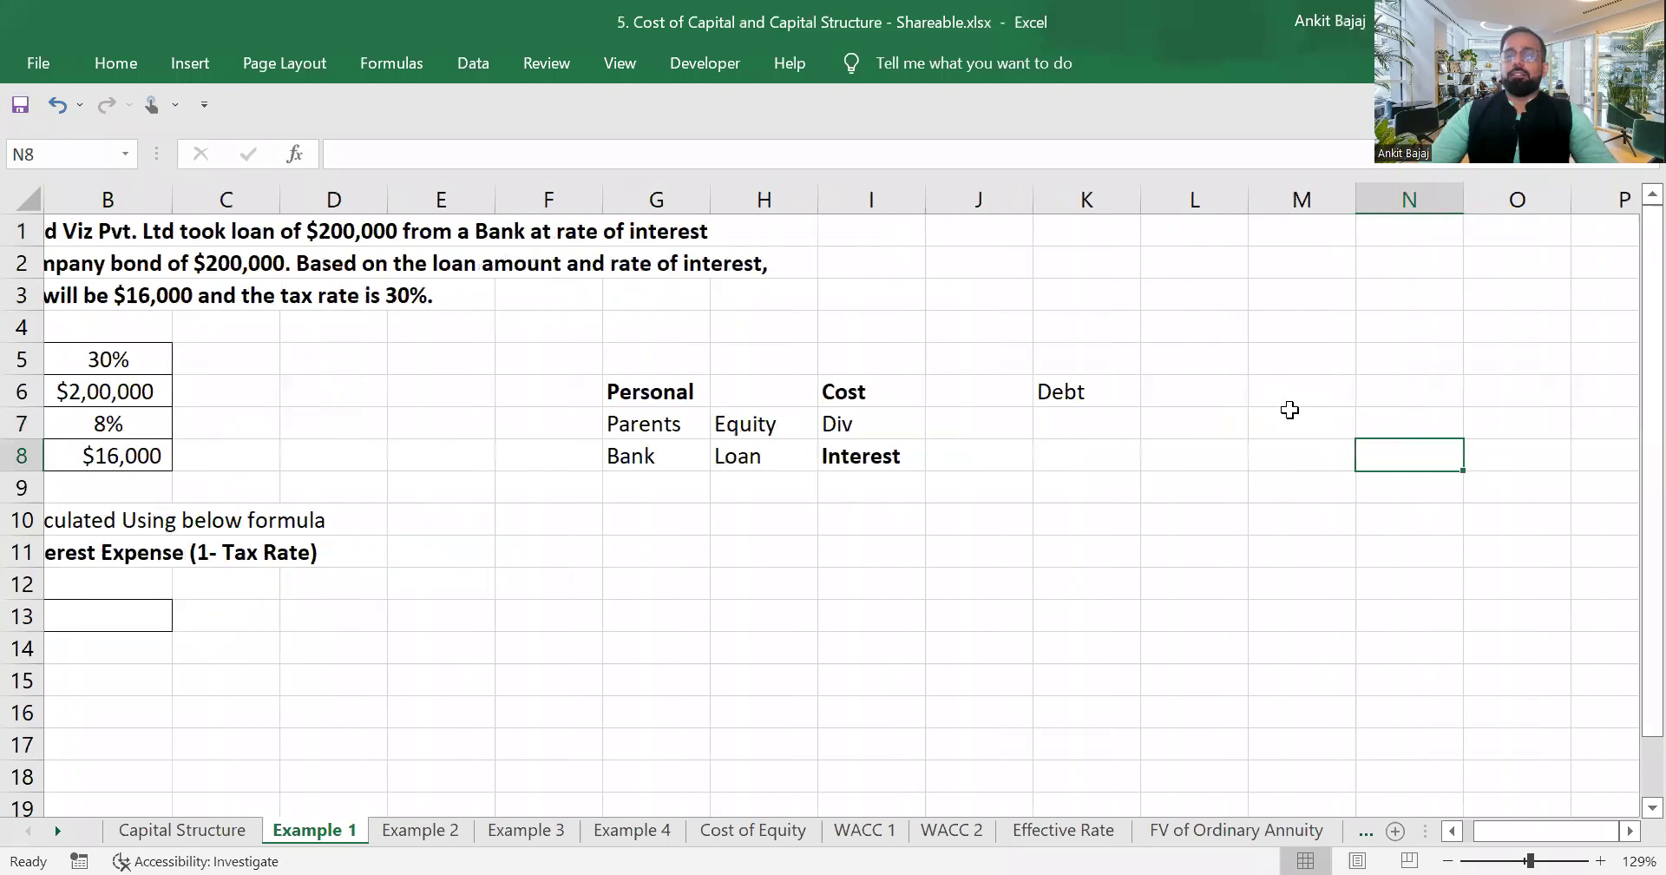
# Examine the notes in G6:I8 that pair parents' equity and the bank loan with their respective costs.
pyautogui.press('Right')
pyautogui.press('Right')
pyautogui.press('Right')
pyautogui.press('Right')
pyautogui.press('Right')
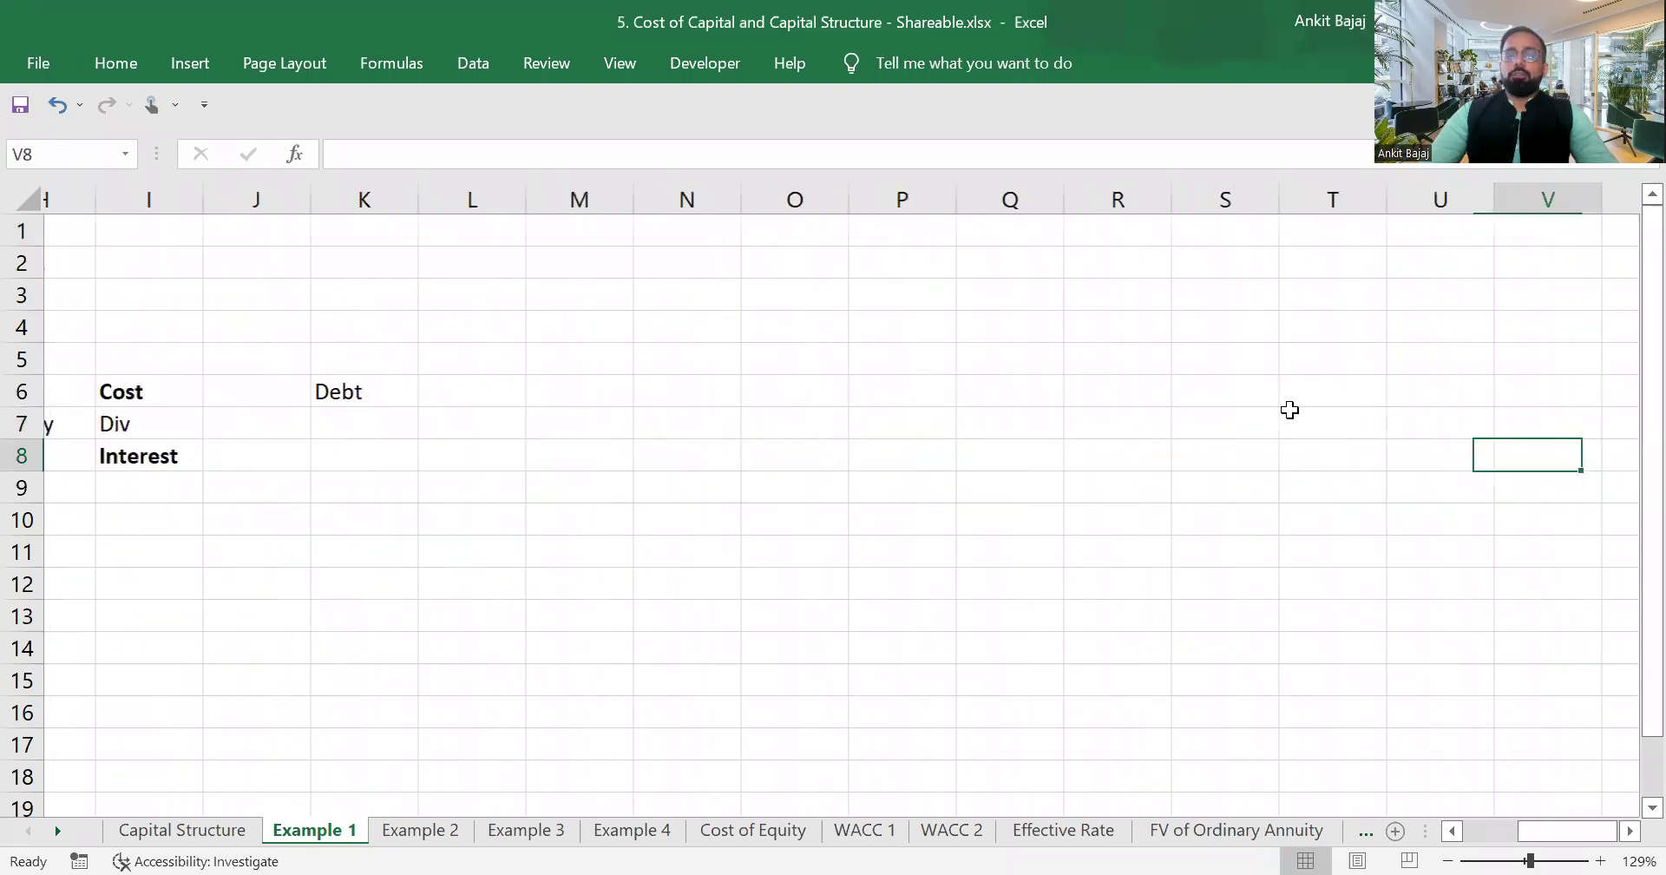
pyautogui.click(592, 269)
pyautogui.press('Left')
pyautogui.press('Left')
pyautogui.press('Left')
pyautogui.press('Left')
pyautogui.press('Left')
pyautogui.press('Left')
pyautogui.press('Left')
pyautogui.press('Left')
pyautogui.press('Left')
pyautogui.press('Left')
pyautogui.press('Left')
pyautogui.press('Left')
pyautogui.press('Down')
pyautogui.press('Down')
pyautogui.press('Down')
pyautogui.press('Down')
pyautogui.press('Down')
pyautogui.press('Down')
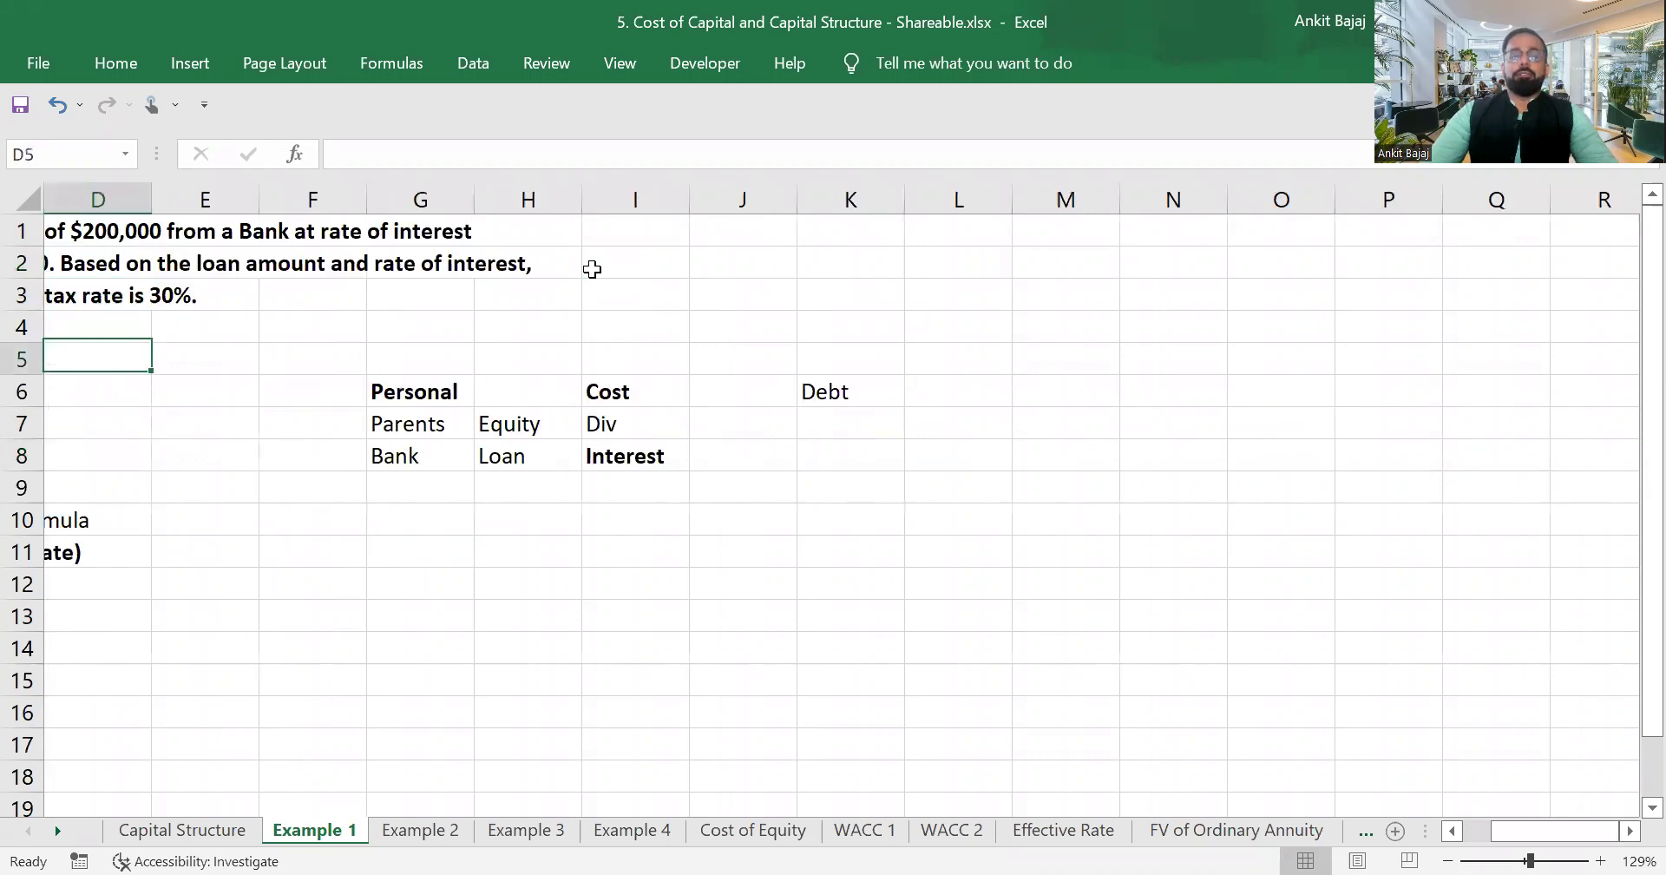
pyautogui.press('Right')
pyautogui.press('Right')
pyautogui.press('Right')
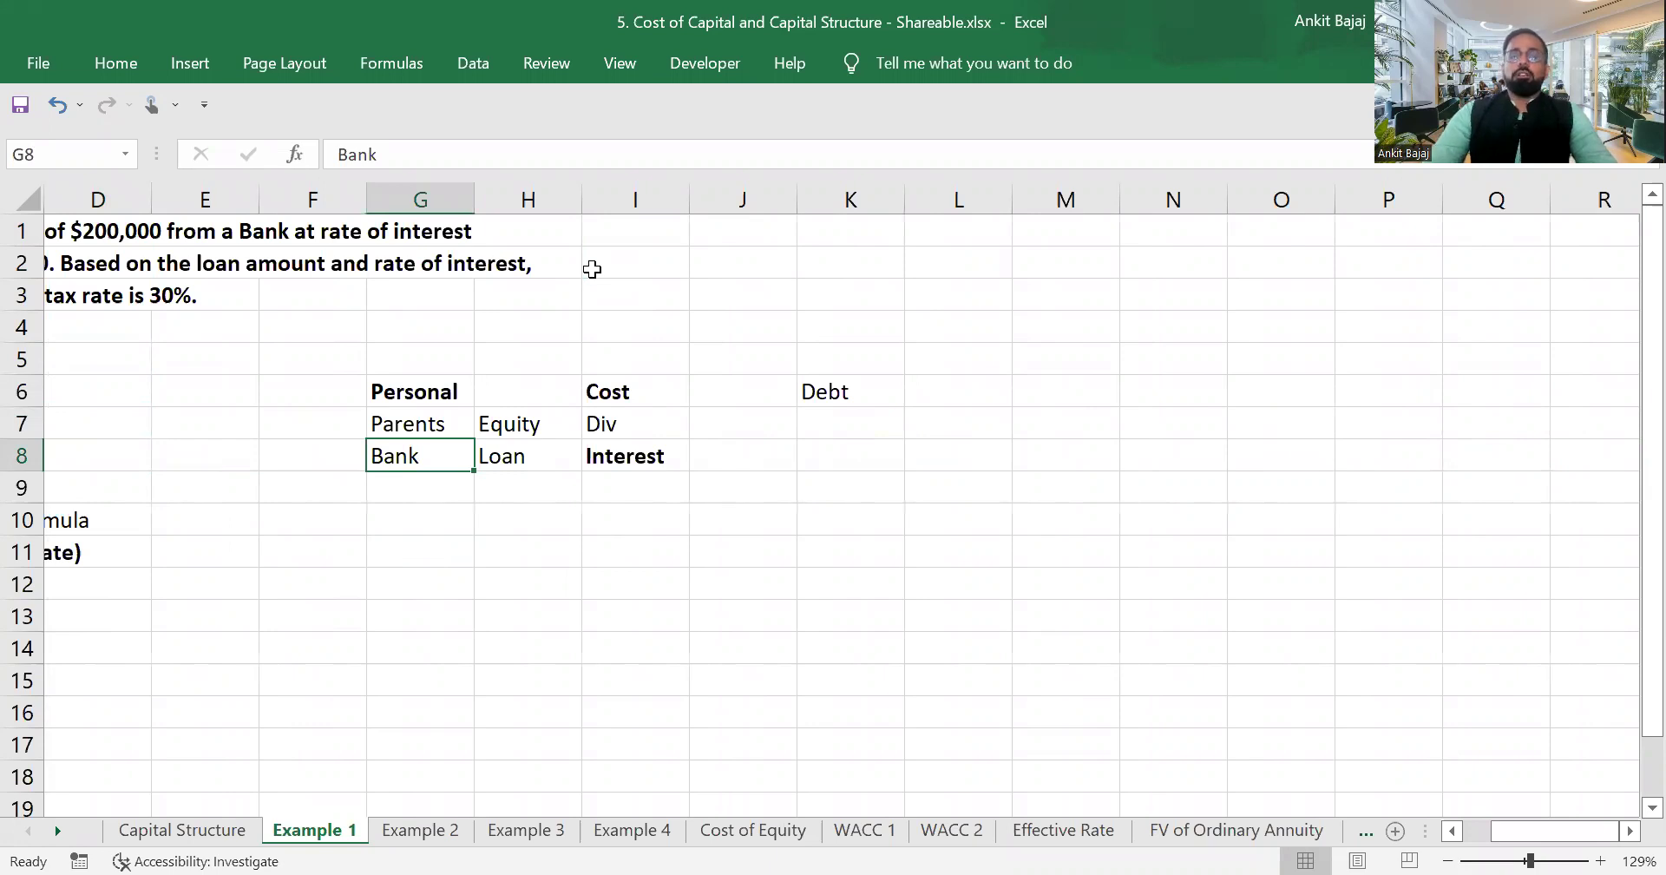
pyautogui.press('Up')
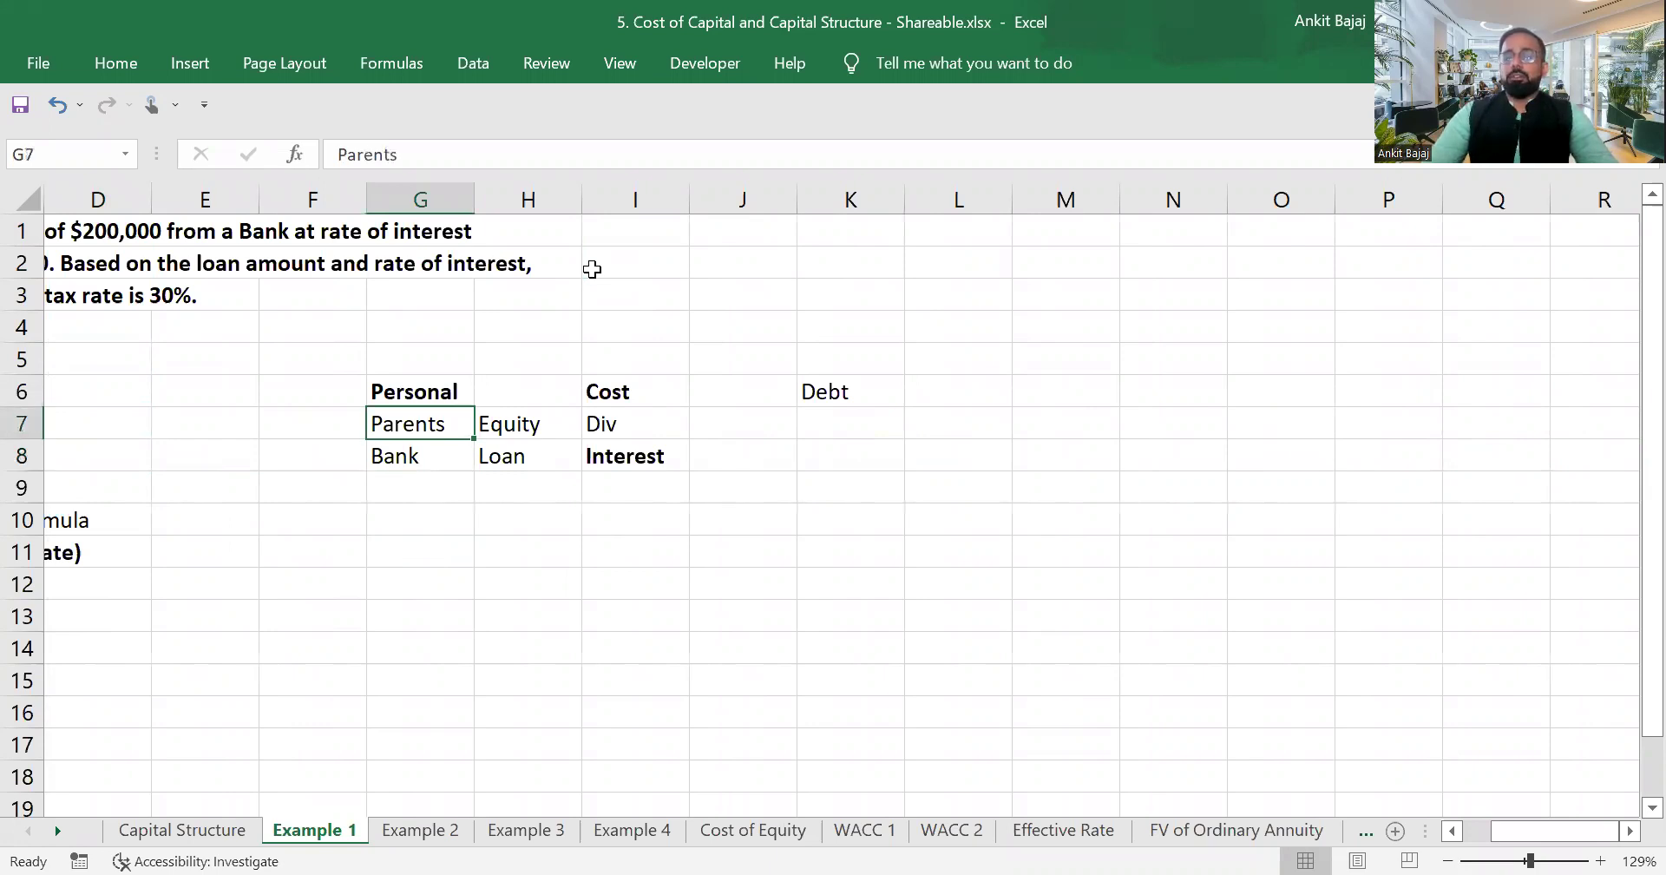
pyautogui.press('Right')
pyautogui.press('Right')
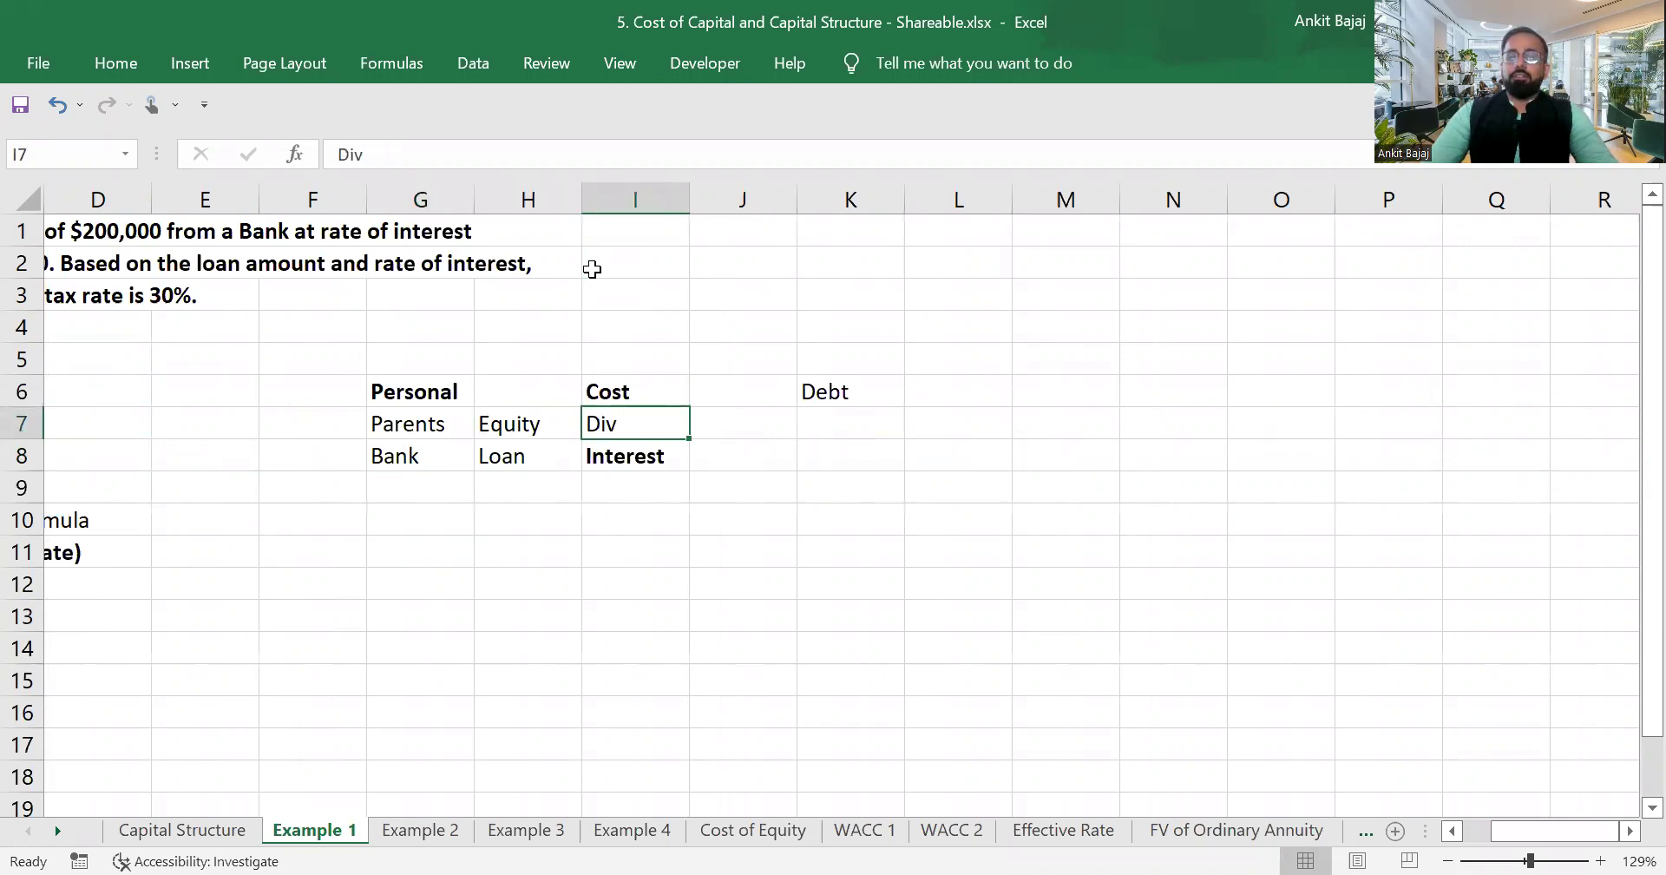
# Enter the heading Income Statement in cell P4 and fit column P to the text.
pyautogui.press('Right')
pyautogui.press('Right')
pyautogui.press('Right')
pyautogui.press('Right')
pyautogui.press('Right')
pyautogui.press('Right')
pyautogui.press('Right')
pyautogui.press('Right')
pyautogui.press('Right')
pyautogui.press('Right')
pyautogui.press('Right')
pyautogui.press('Right')
pyautogui.press('Right')
pyautogui.press('Right')
pyautogui.press('Right')
pyautogui.press('Right')
pyautogui.press('Right')
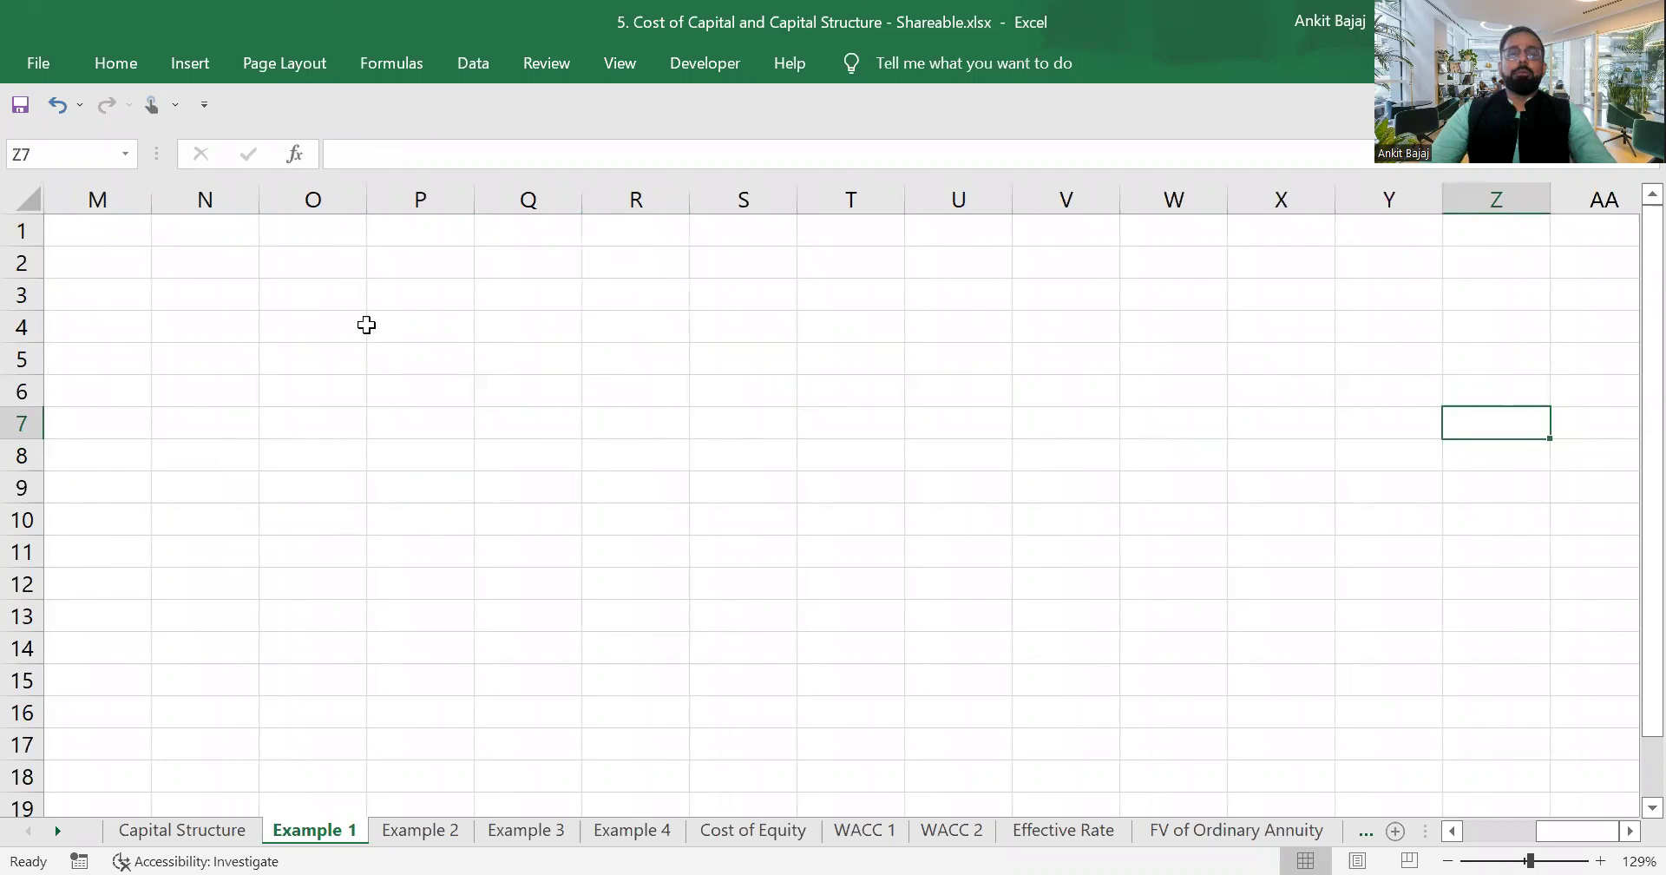
pyautogui.click(370, 325)
pyautogui.write('Income ')
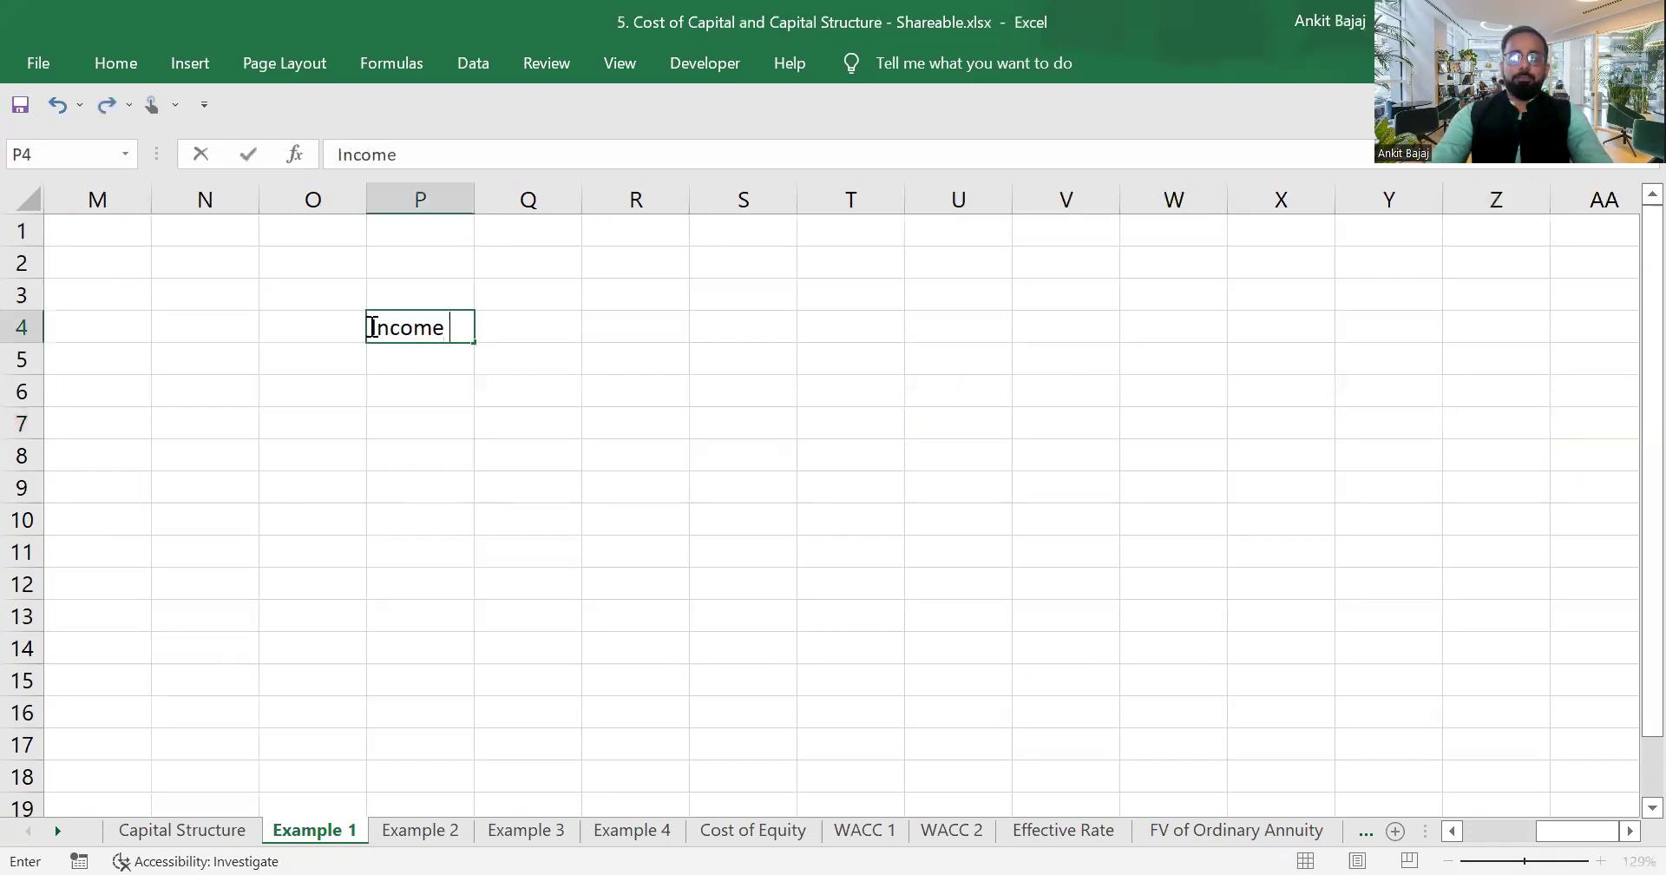
pyautogui.write('Statement')
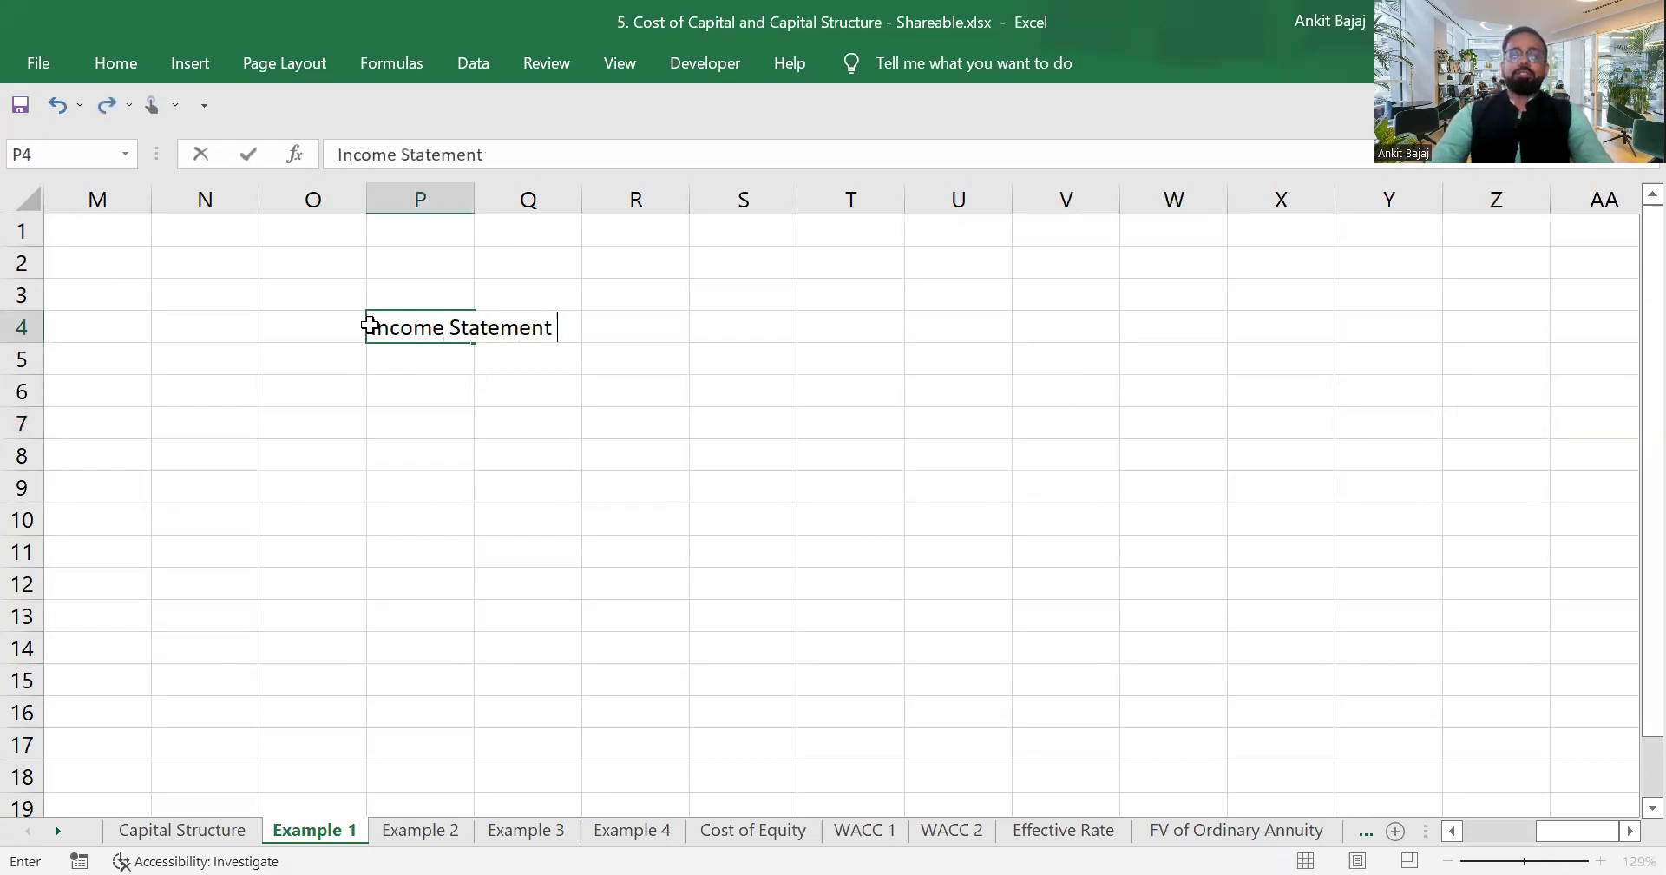
pyautogui.press('Return')
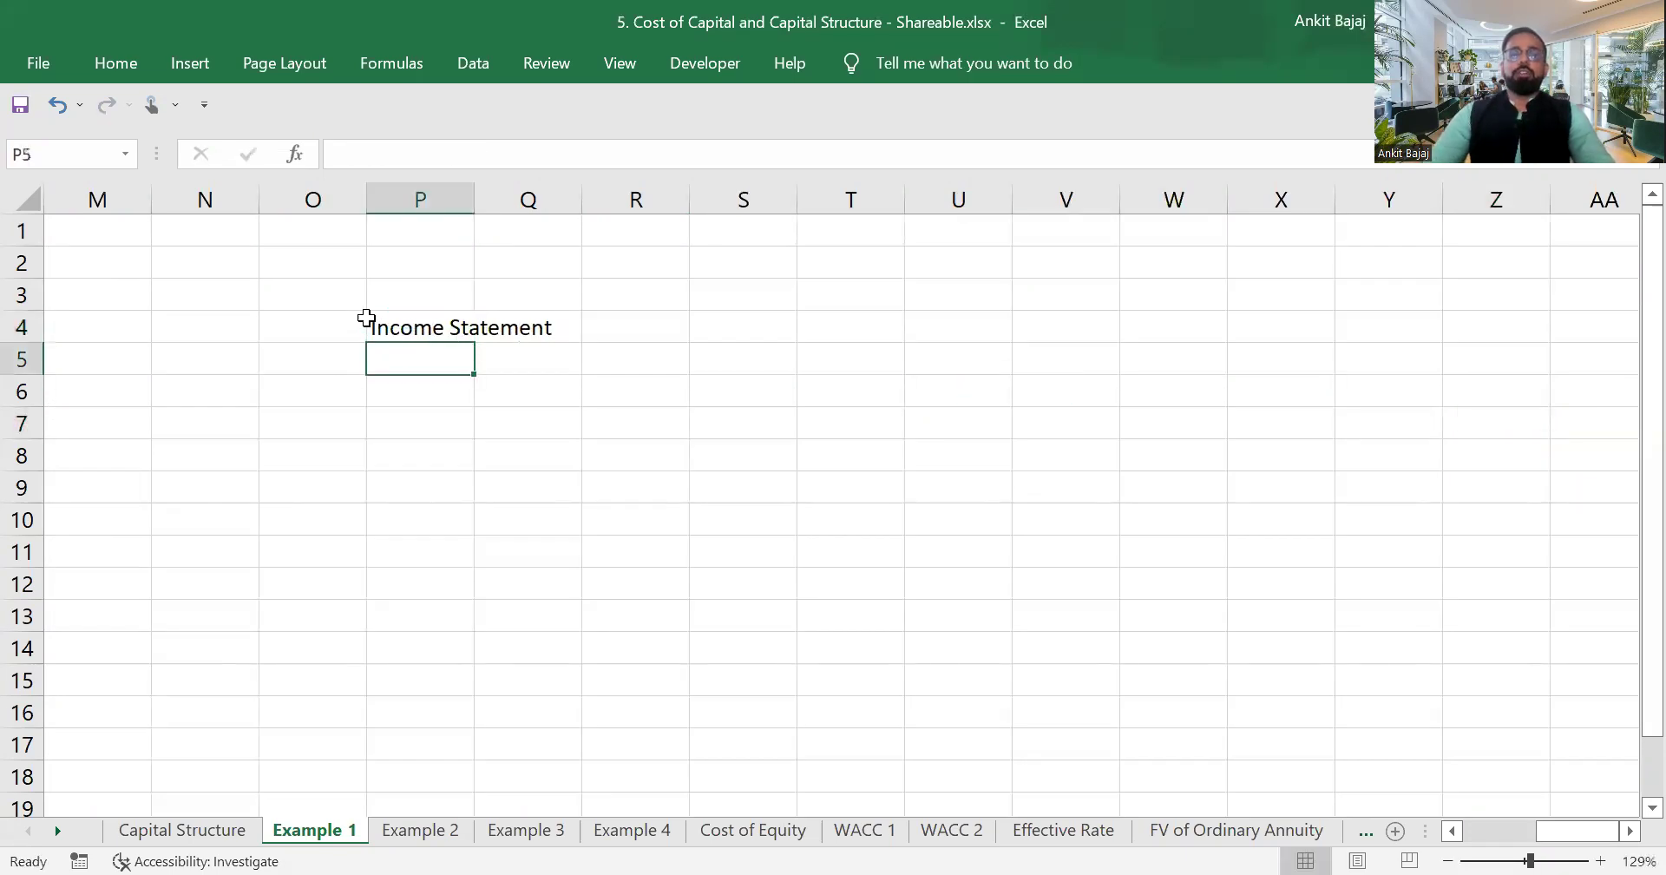
pyautogui.doubleClick(464, 193)
# Enter Capital Structure in cell T4 as a bold heading.
pyautogui.press('Right')
pyautogui.press('Right')
pyautogui.press('Right')
pyautogui.press('Right')
pyautogui.press('Up')
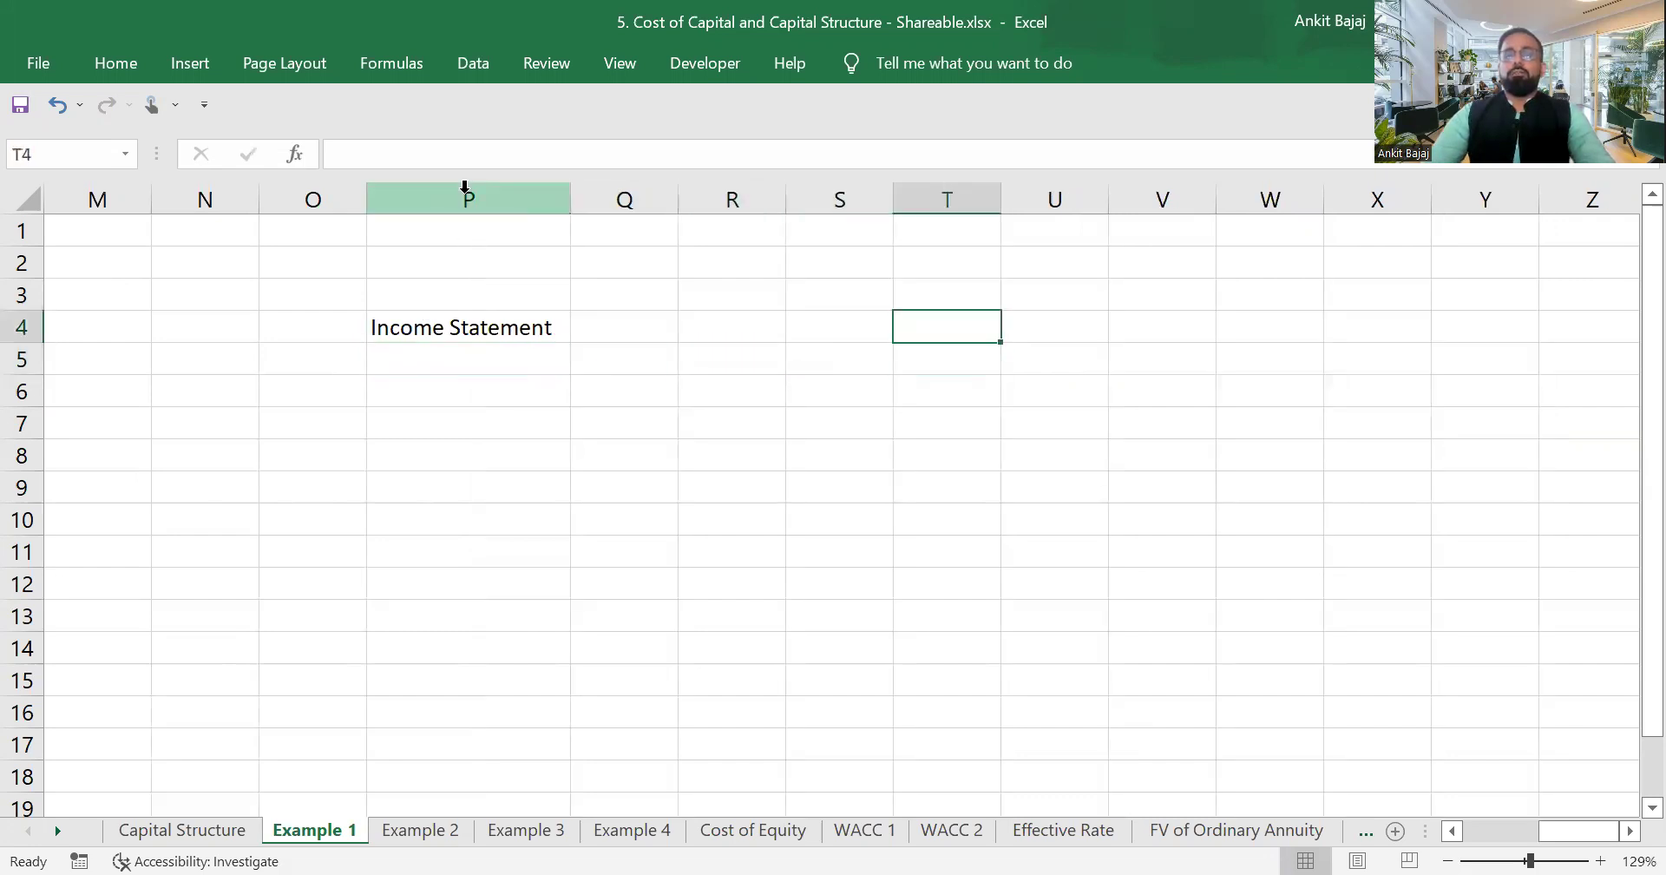
pyautogui.write('Capital ')
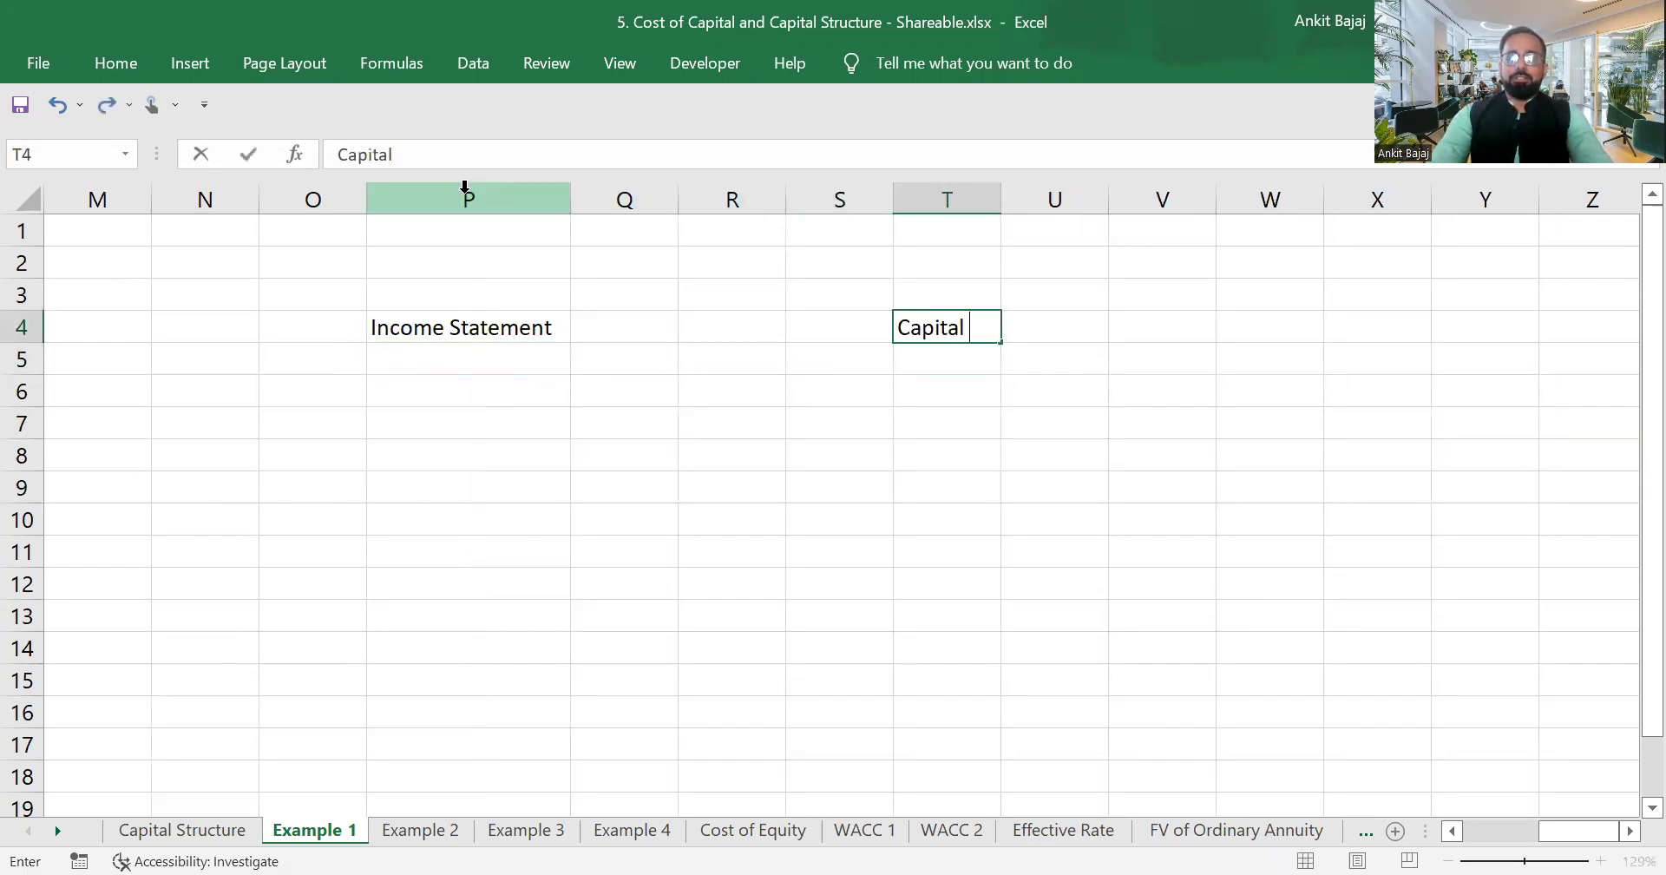
pyautogui.write('Structure')
pyautogui.press('Return')
pyautogui.press('Up')
pyautogui.hotkey('ctrl', 'b')
# Add an Equity row below the Capital Structure heading, with the amount 5000 in U5.
pyautogui.press('Down')
pyautogui.write('Equity')
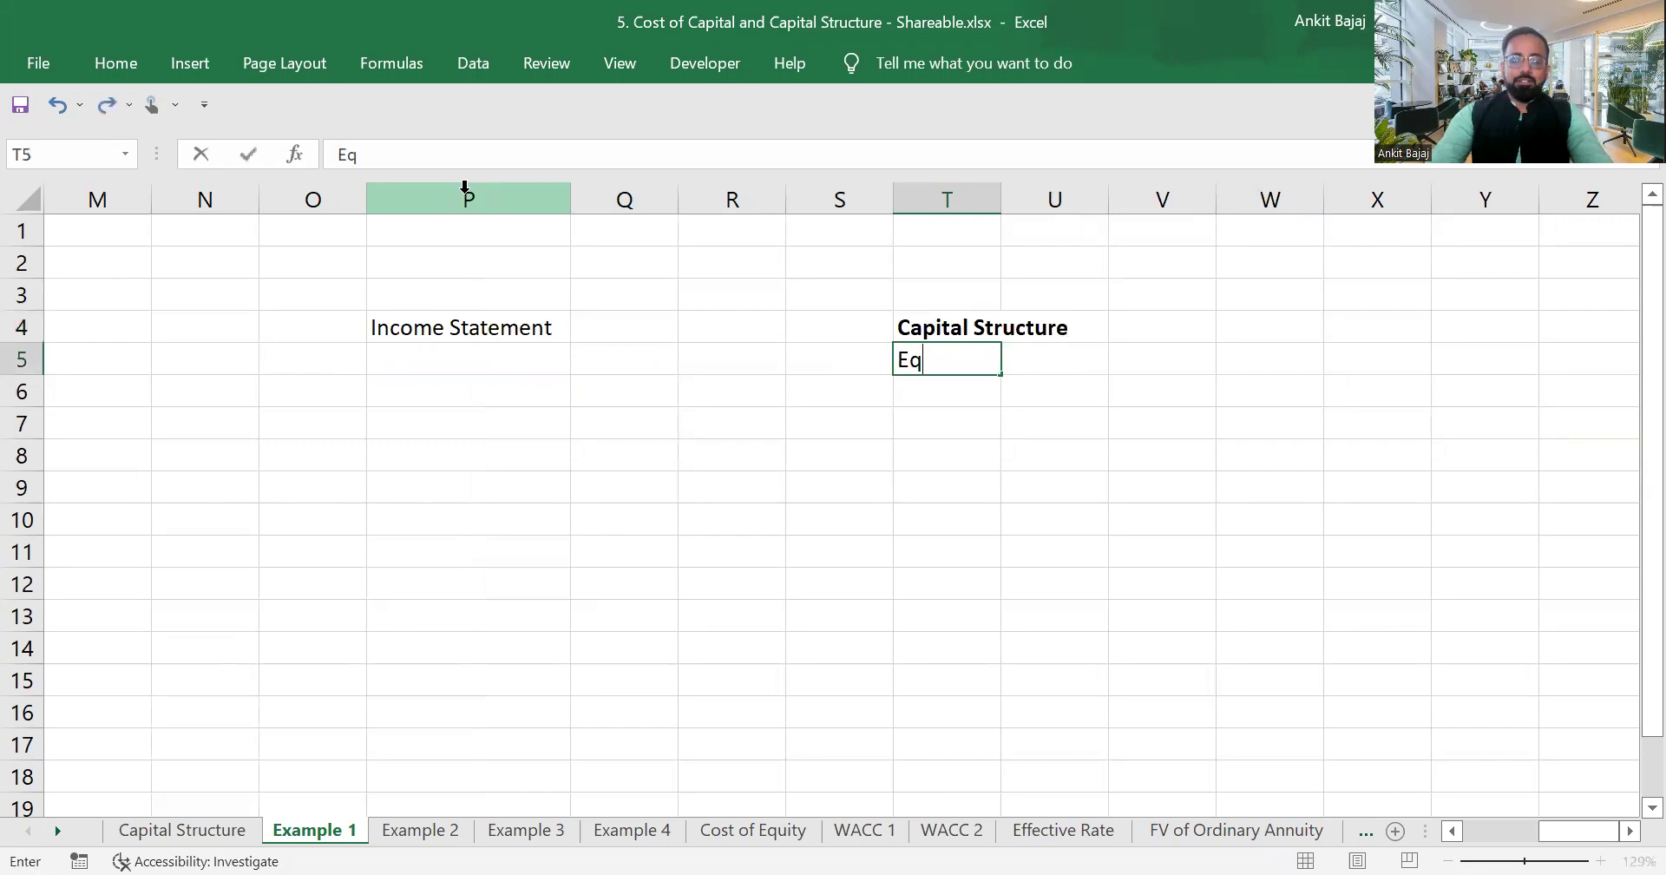
pyautogui.press('Right')
pyautogui.press('Down')
pyautogui.press('Right')
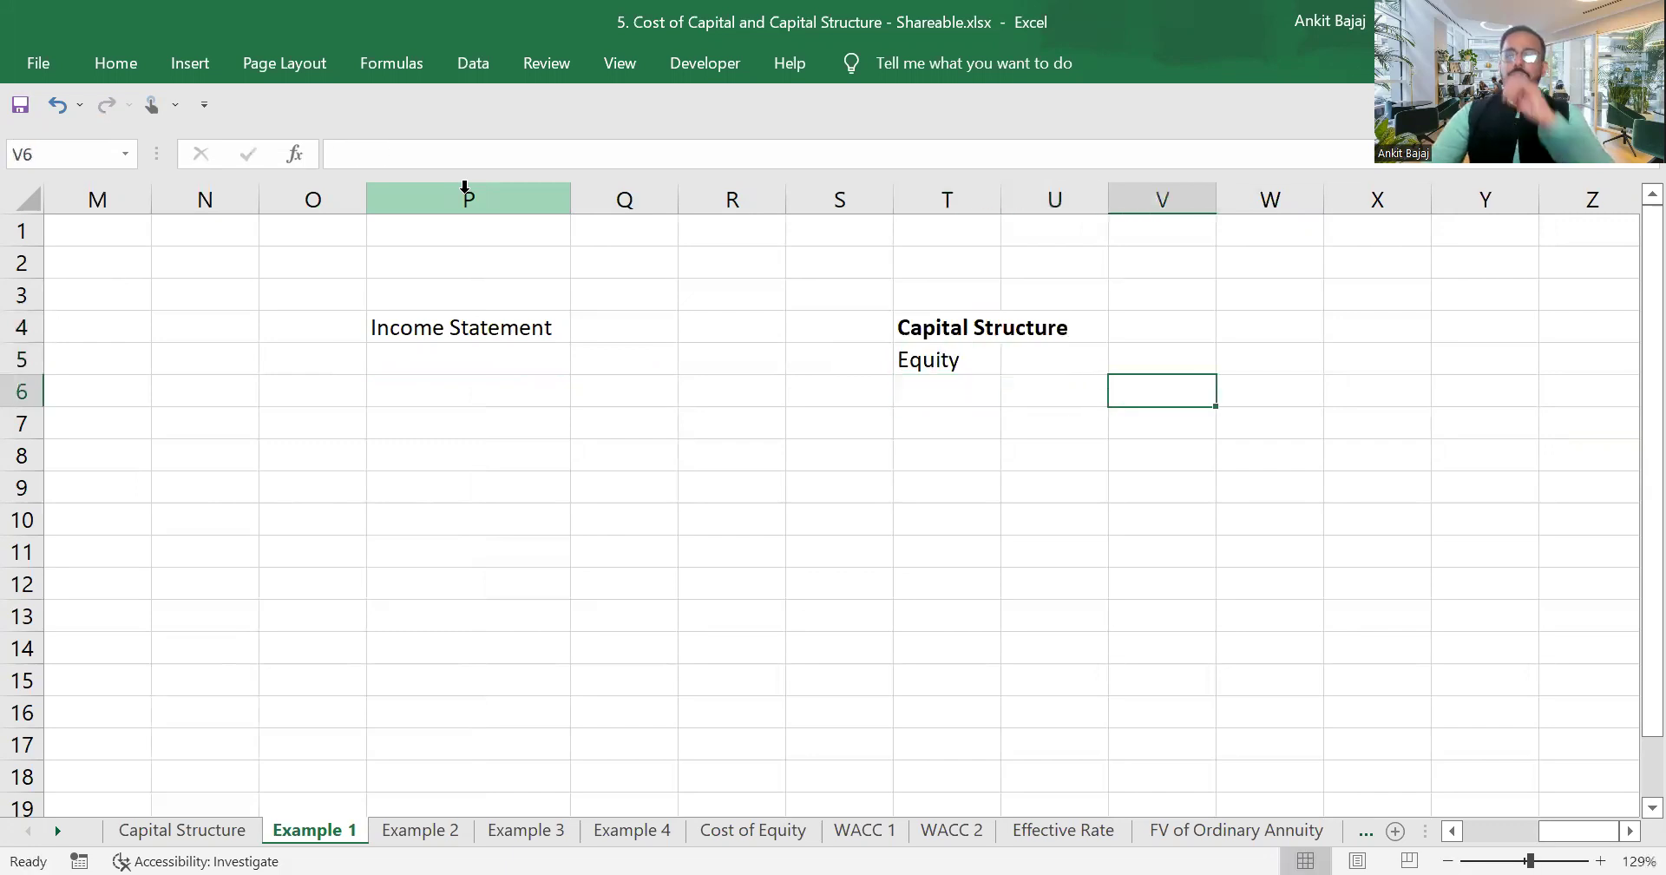
pyautogui.press('Up')
pyautogui.press('Left')
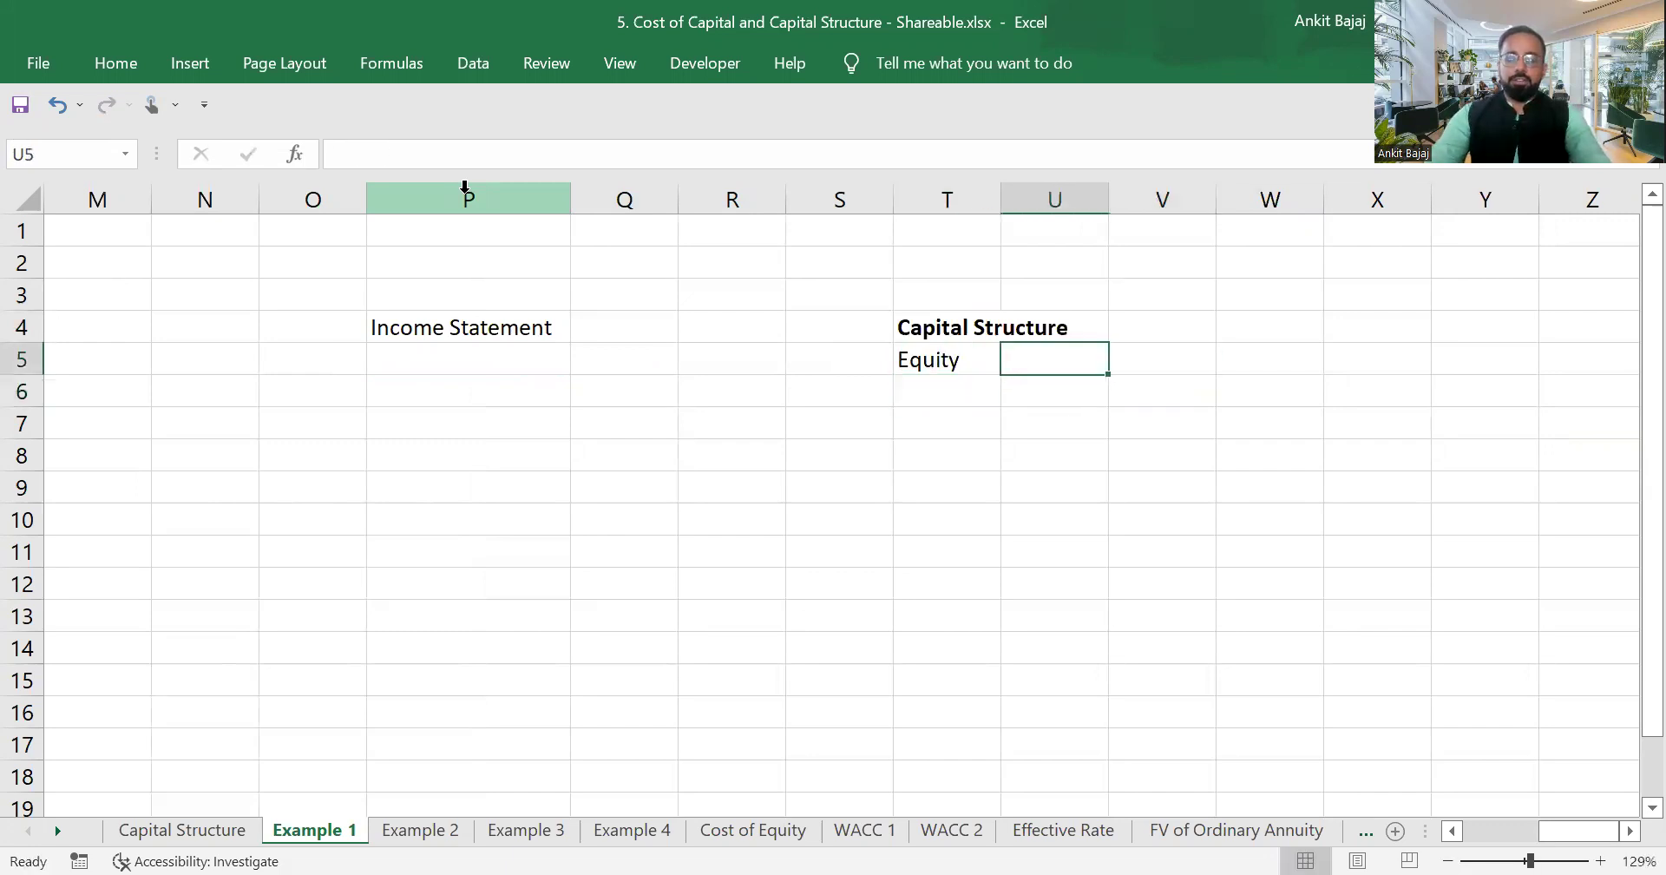
pyautogui.write('3000')
pyautogui.press('BackSpace')
pyautogui.press('BackSpace')
pyautogui.press('BackSpace')
pyautogui.press('BackSpace')
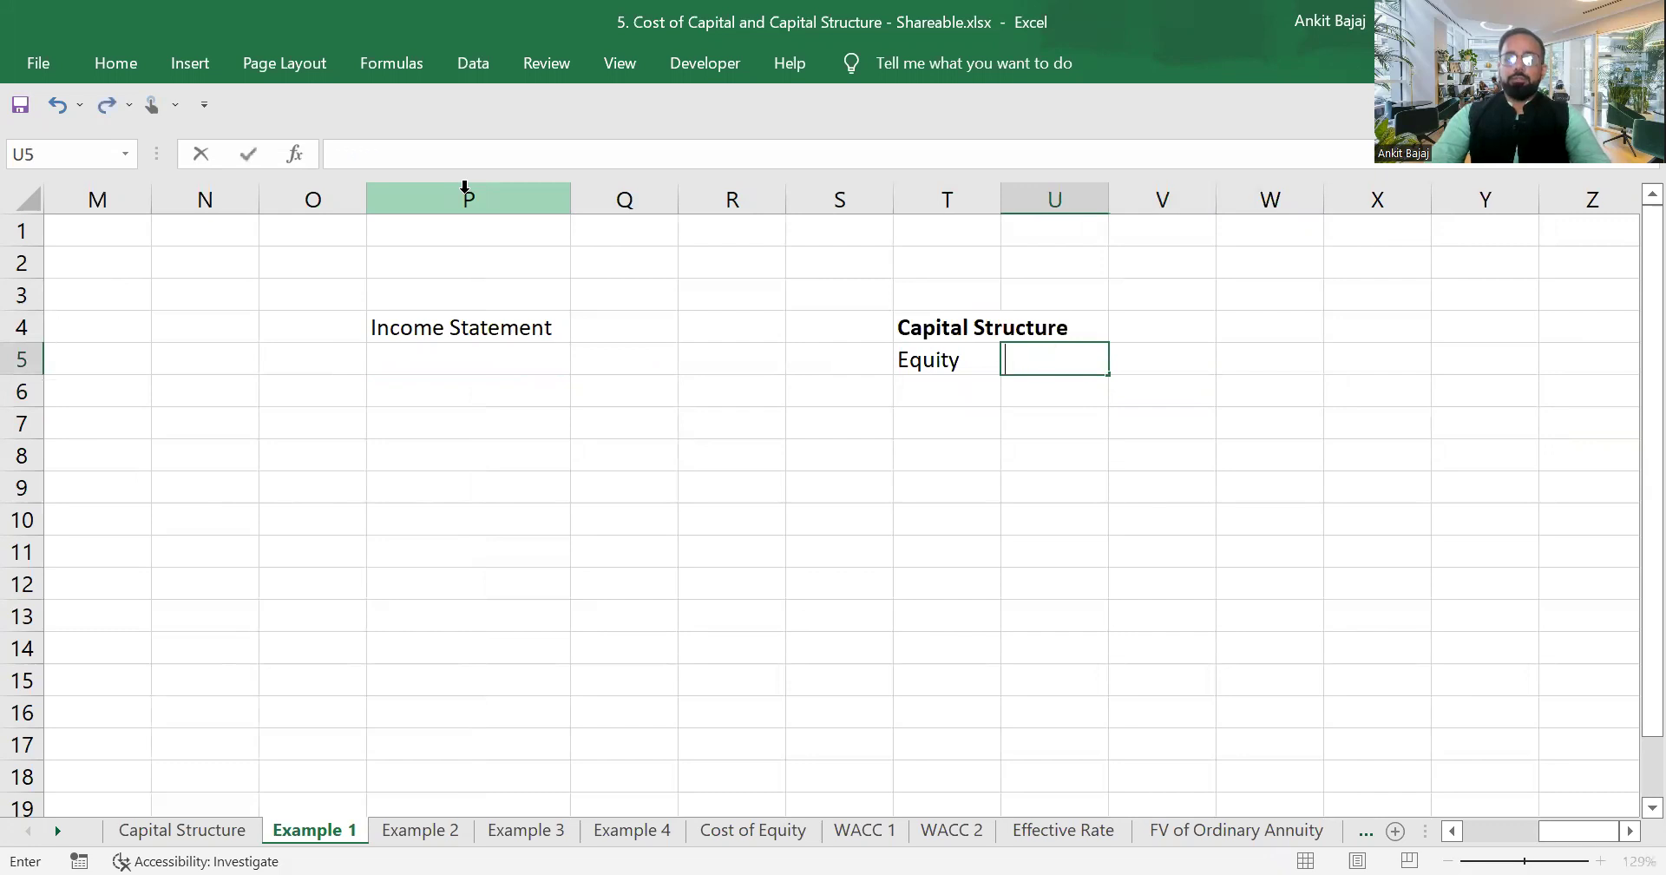
pyautogui.write('5000')
pyautogui.press('Return')
# Add a Debt row beneath Equity in T6, with the amount 5000 in U6.
pyautogui.press('Left')
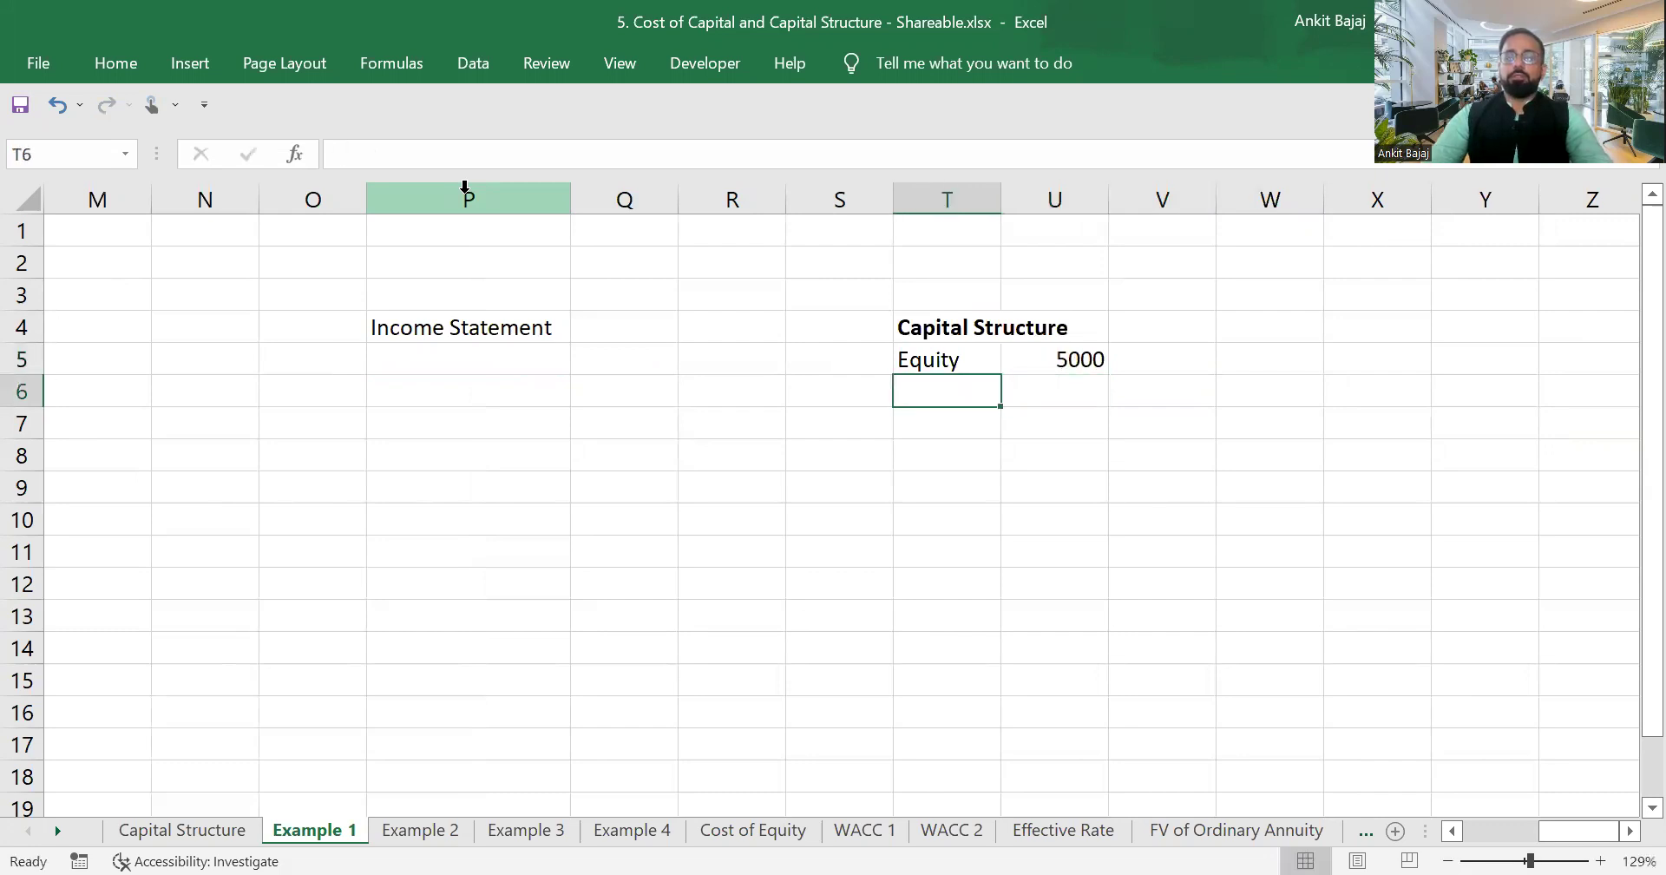
pyautogui.write('Debt')
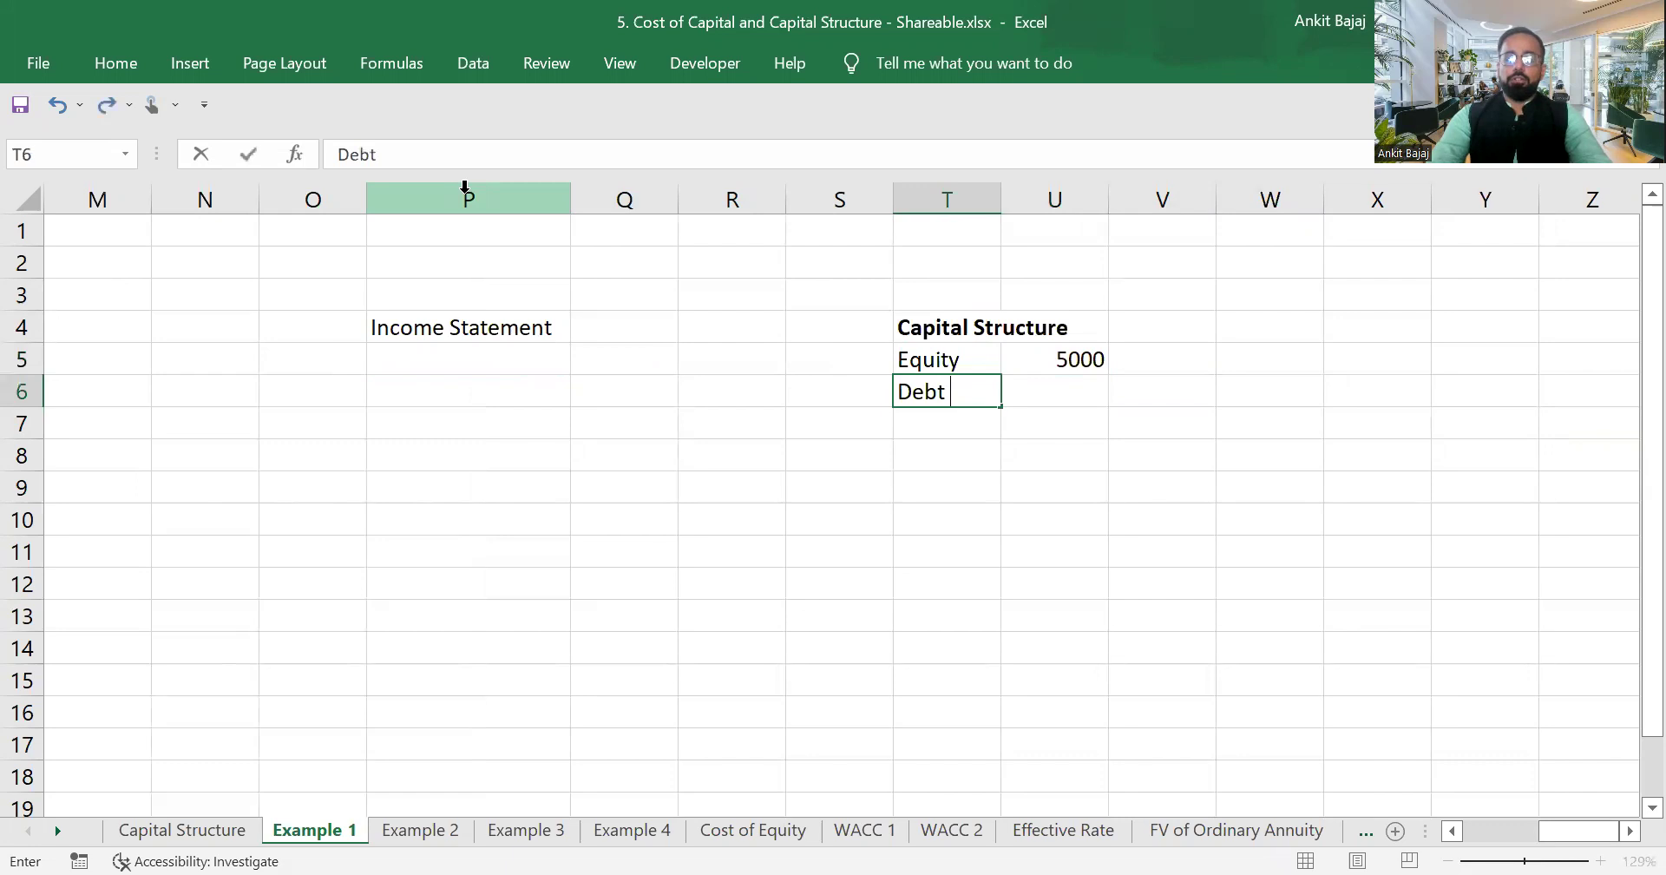
pyautogui.press('Return')
pyautogui.press('Right')
pyautogui.press('Up')
pyautogui.write('5000')
pyautogui.press('Return')
# Sum the equity and debt amounts in U7 and make the total bold.
pyautogui.hotkey('ctrl', 'F1')
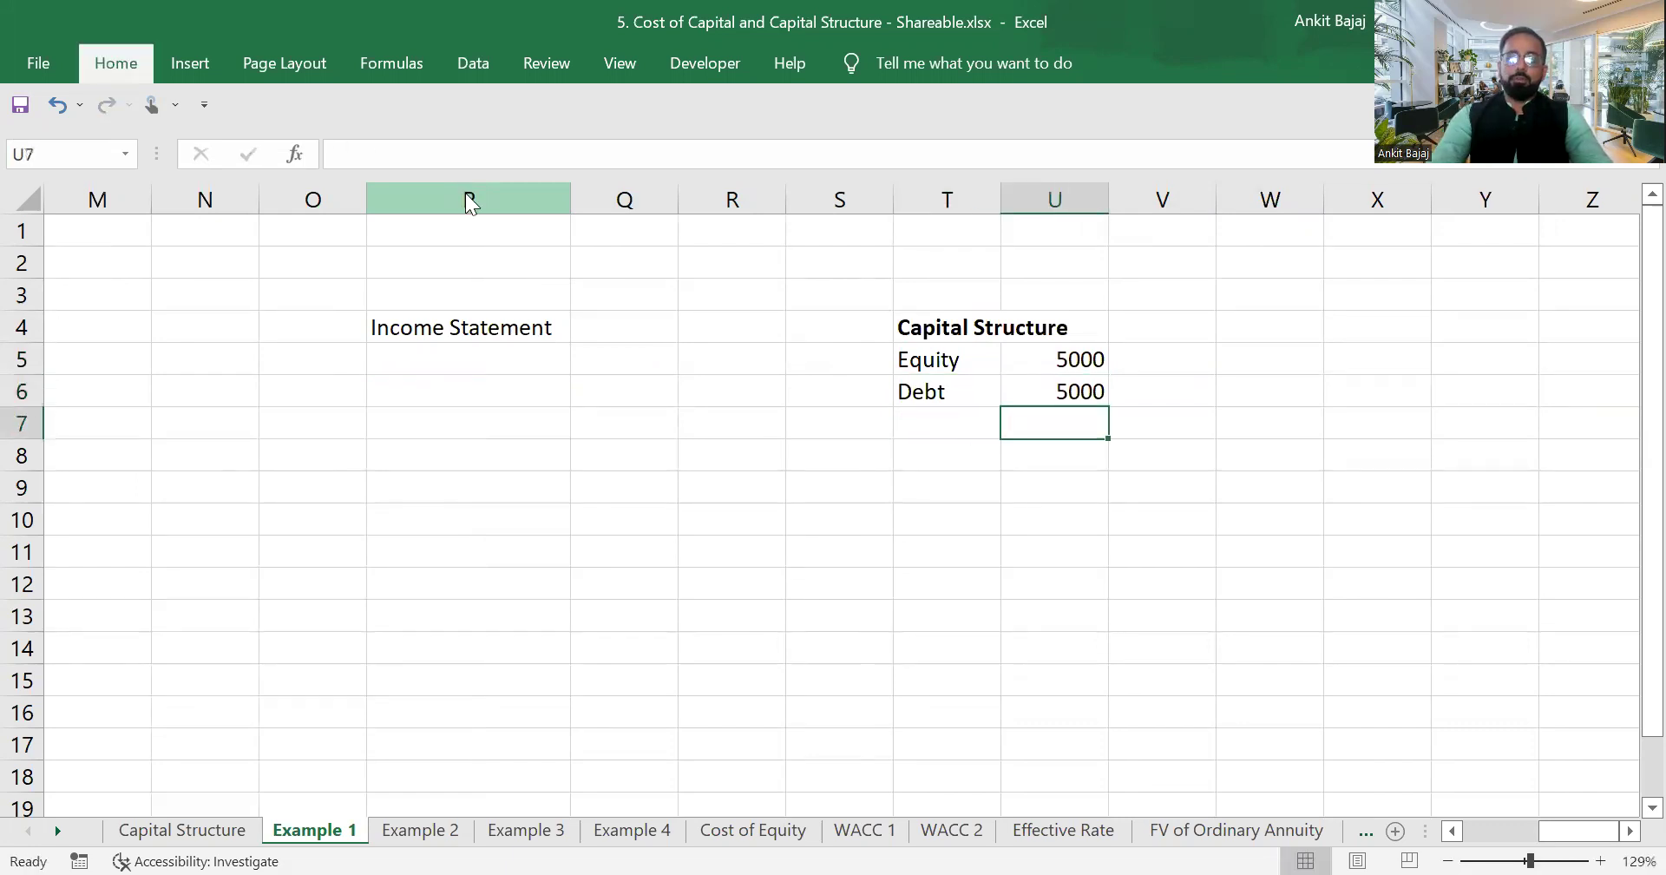
pyautogui.hotkey('alt', '=')
pyautogui.hotkey('ctrl', 'Return')
pyautogui.hotkey('ctrl', 'b')
# Label the sum Total Capital in T7 and widen column T to fit its text.
pyautogui.press('Left')
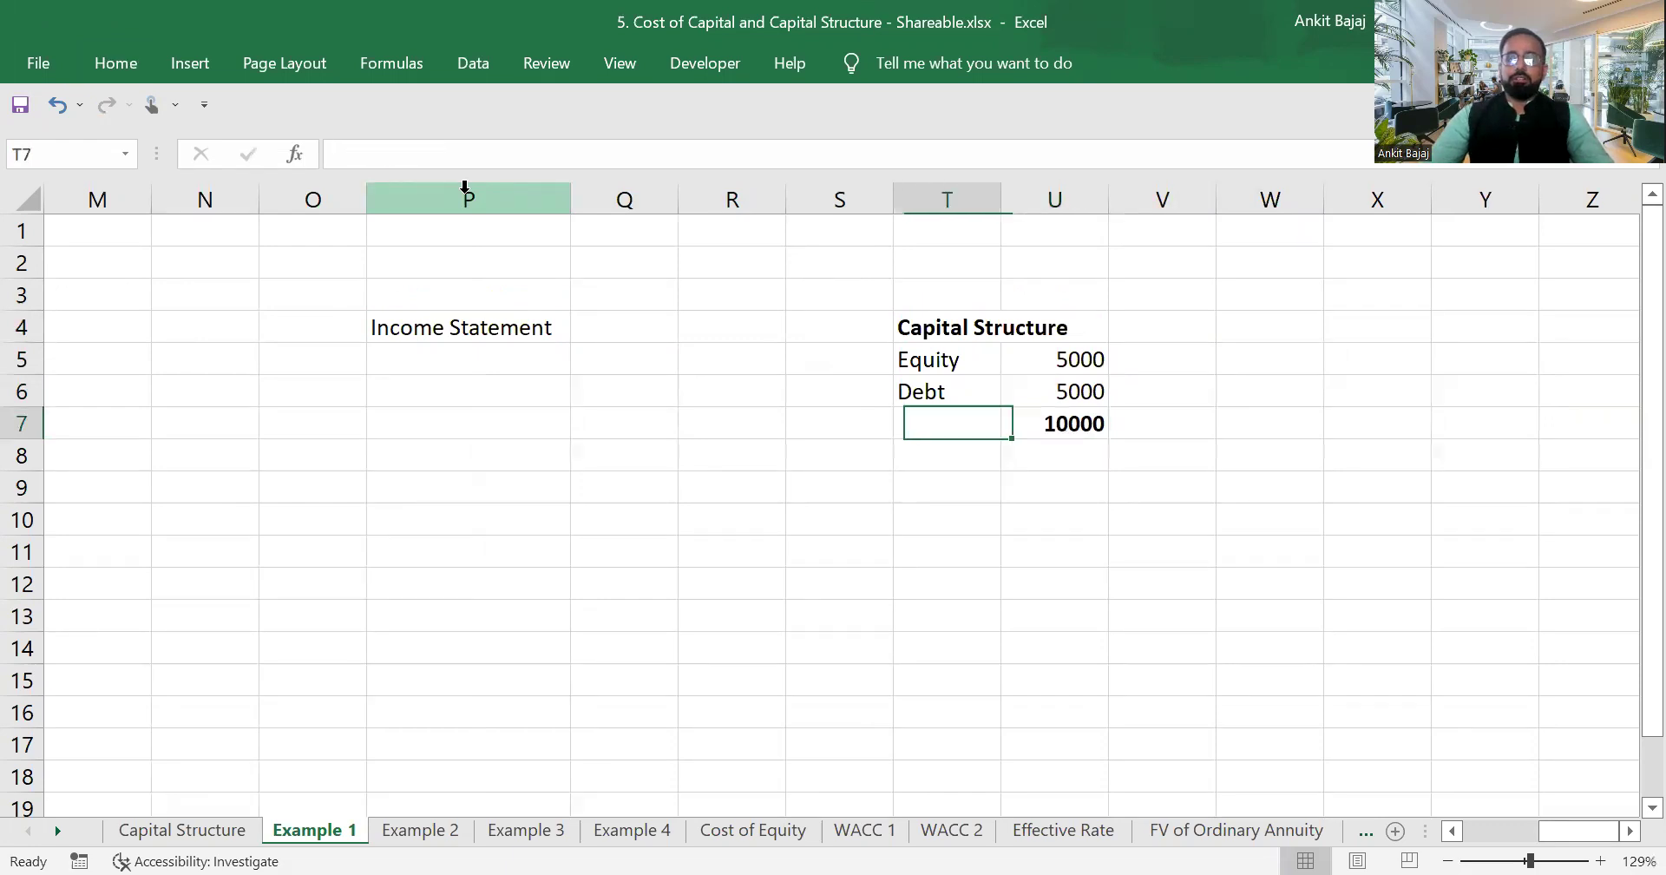
pyautogui.write('Total C')
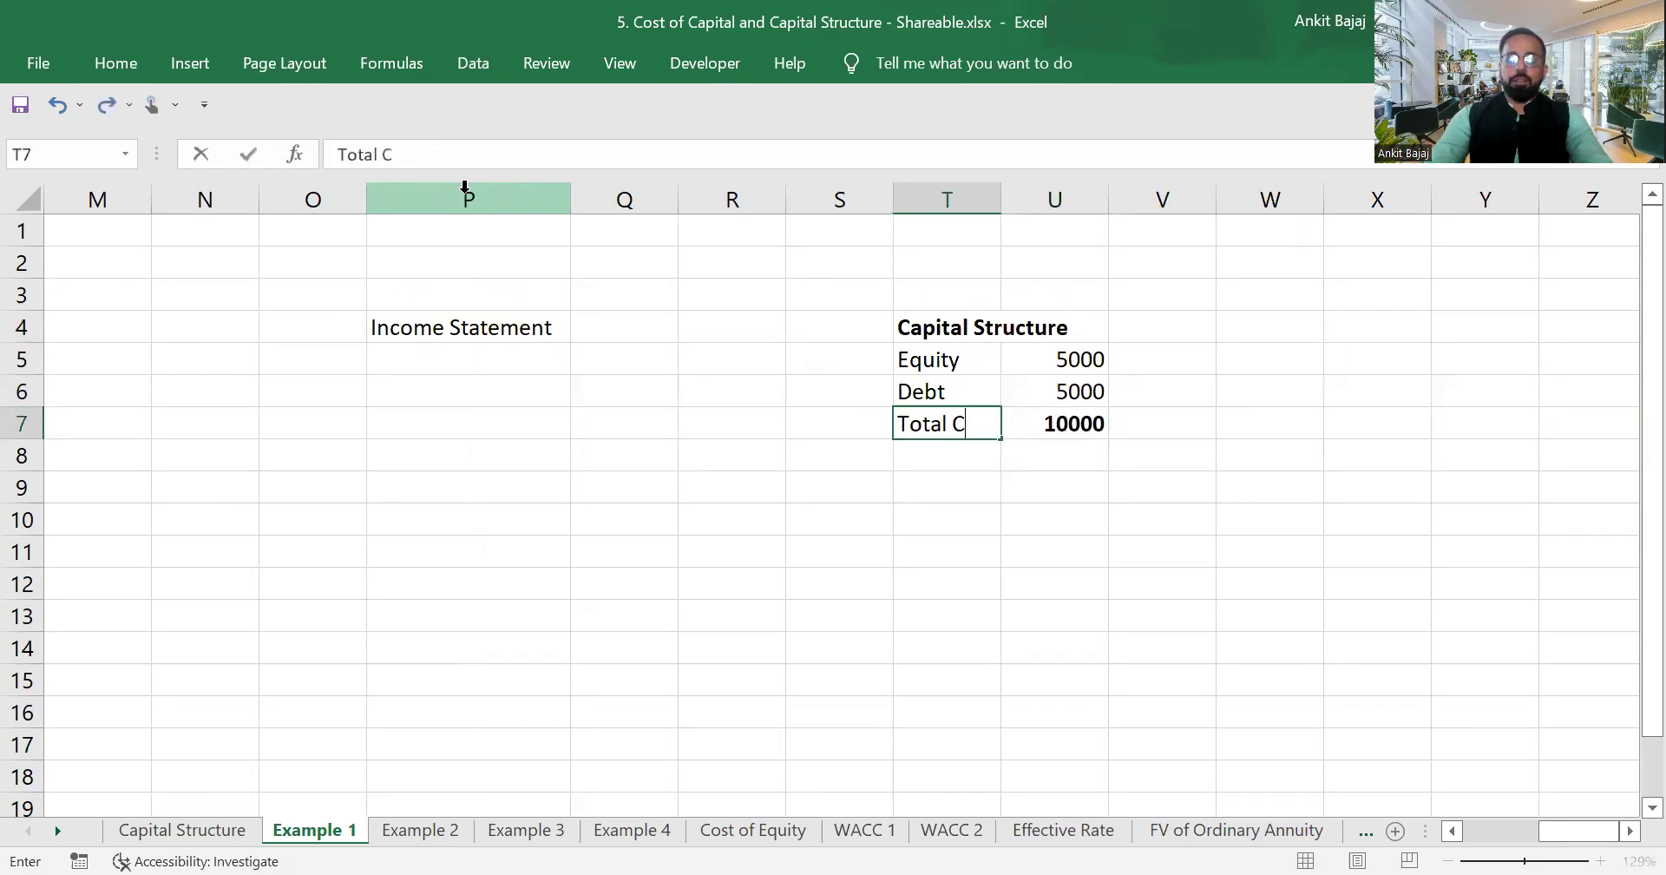
pyautogui.write('fapital')
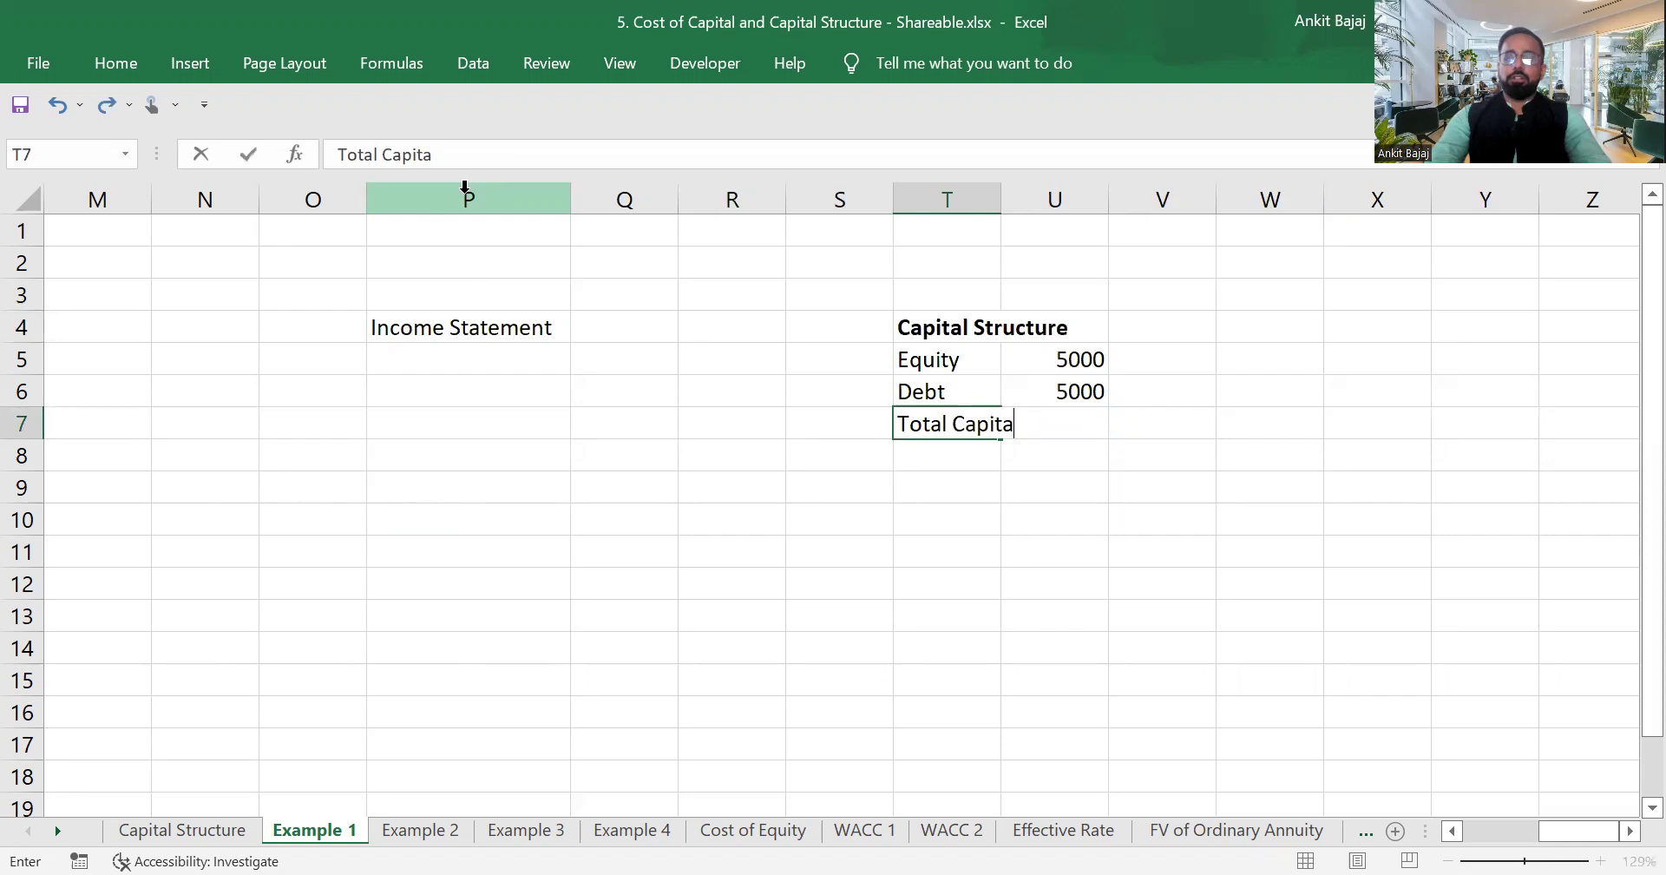
pyautogui.press('Return')
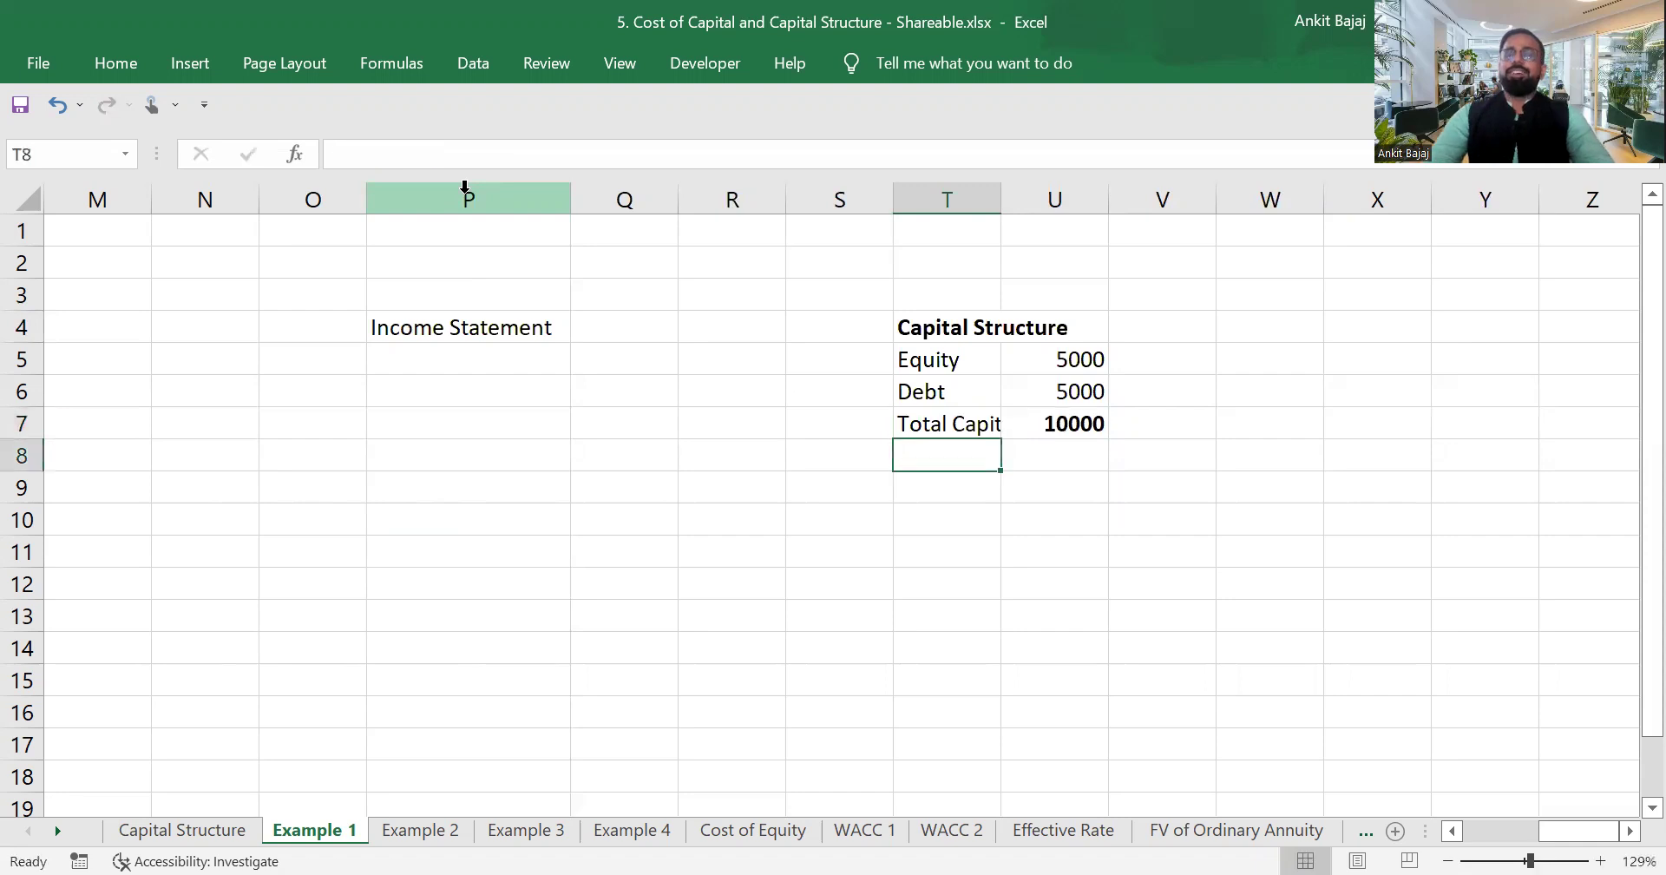
pyautogui.doubleClick(1009, 208)
# Enter the heading Cost in cell V4, next to the capital structure amounts.
pyautogui.press('Right')
pyautogui.press('Right')
pyautogui.press('Right')
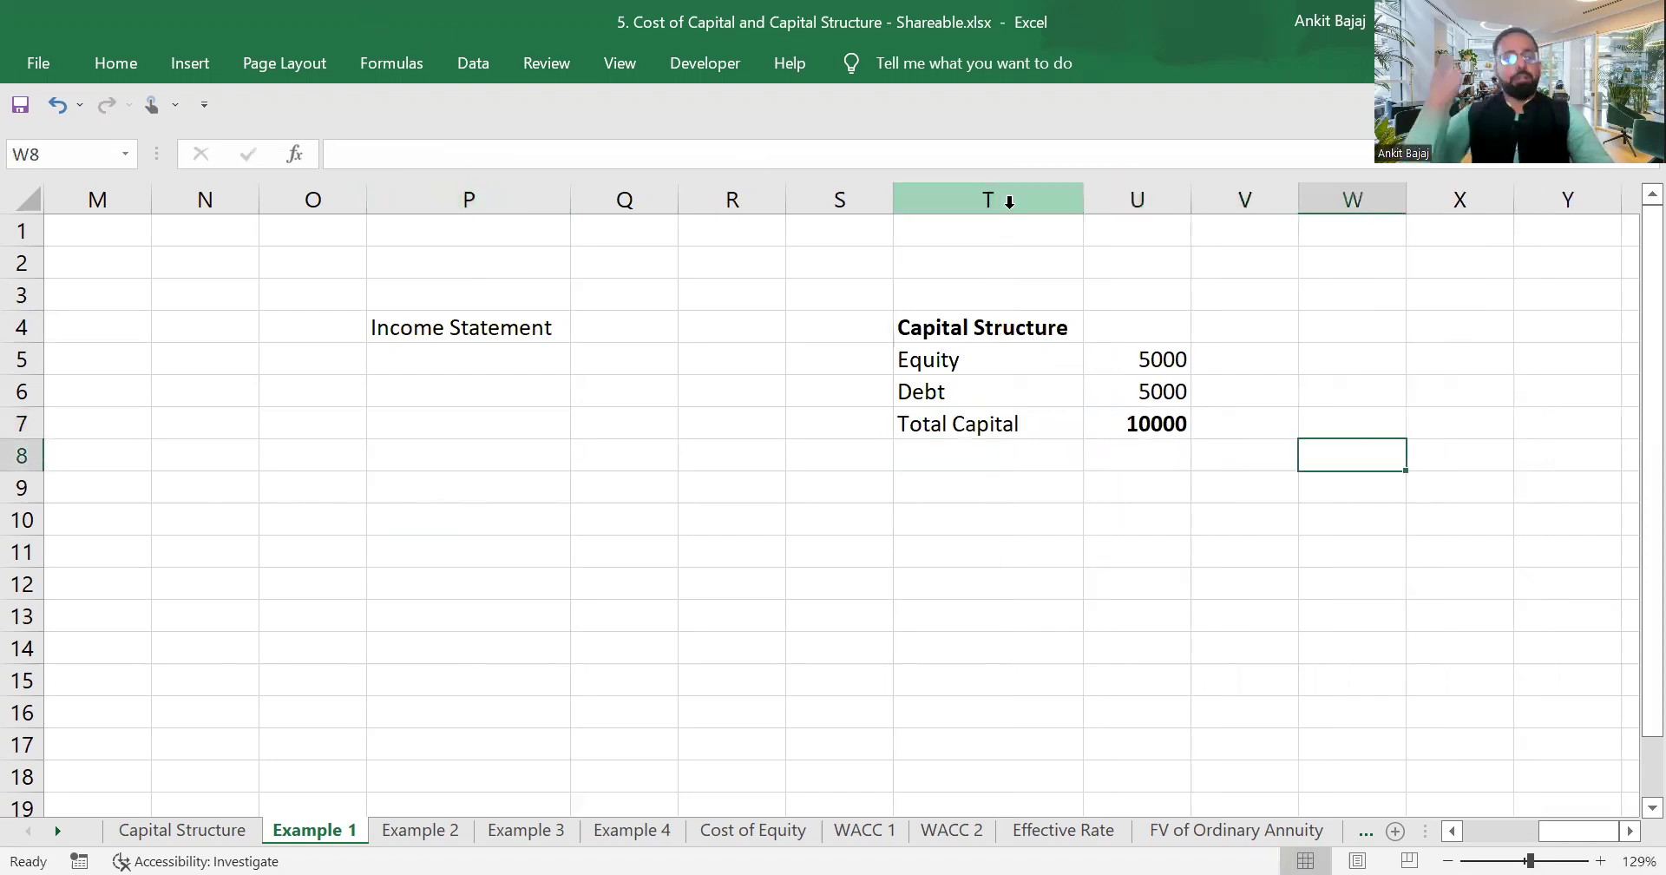
pyautogui.press('Up')
pyautogui.press('Up')
pyautogui.press('Up')
pyautogui.press('Left')
pyautogui.press('Left')
pyautogui.press('Right')
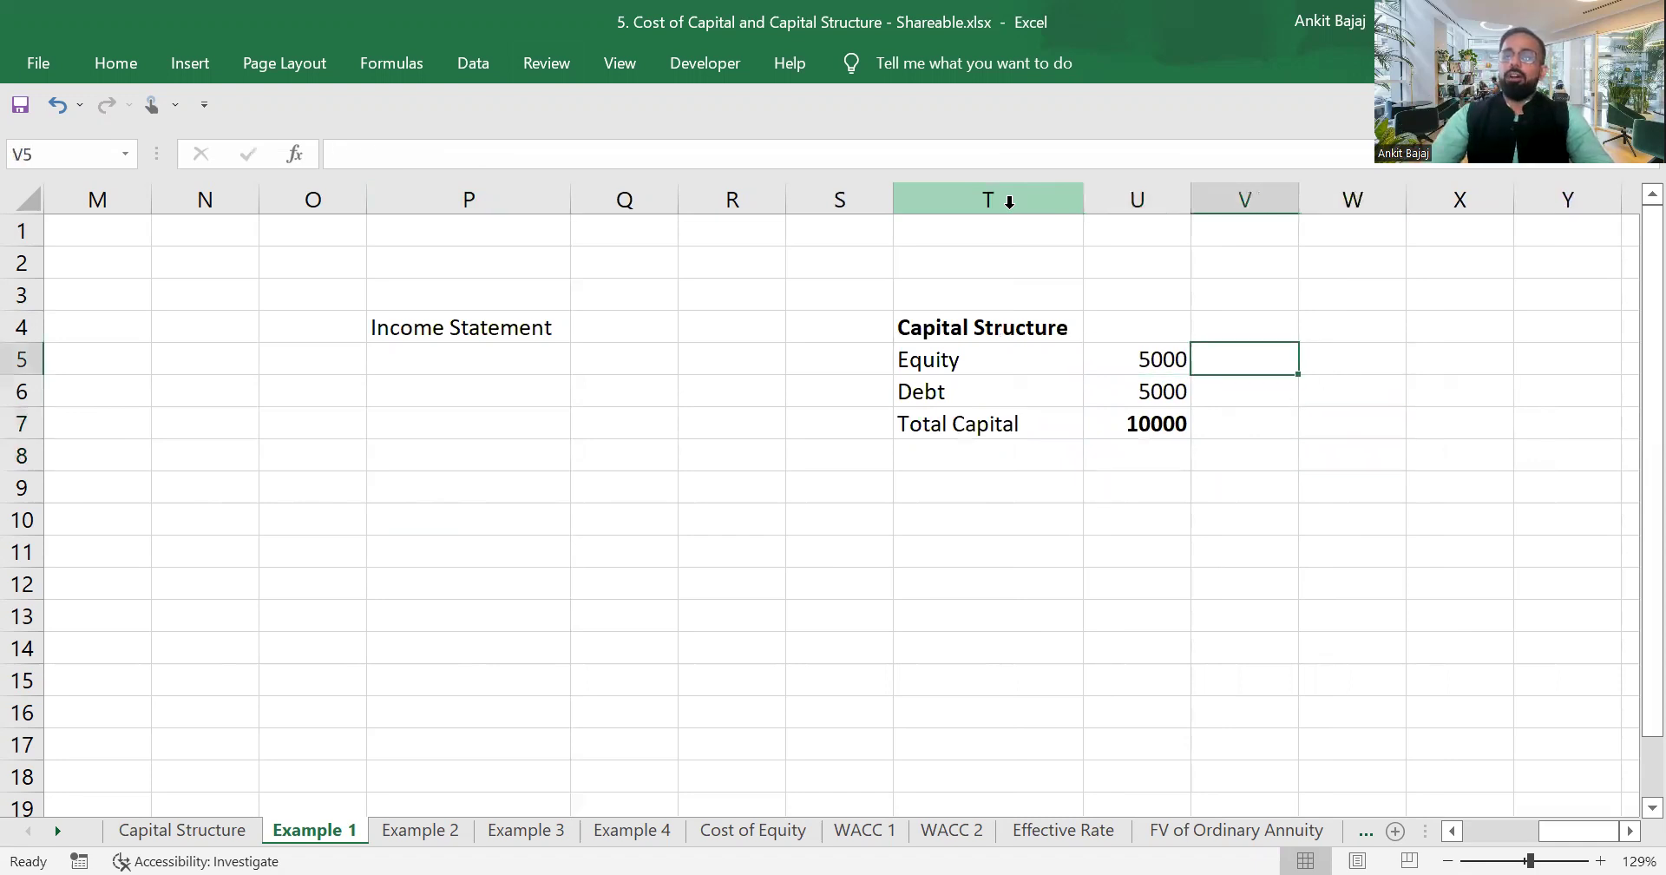
pyautogui.press('Up')
pyautogui.write('Cspt')
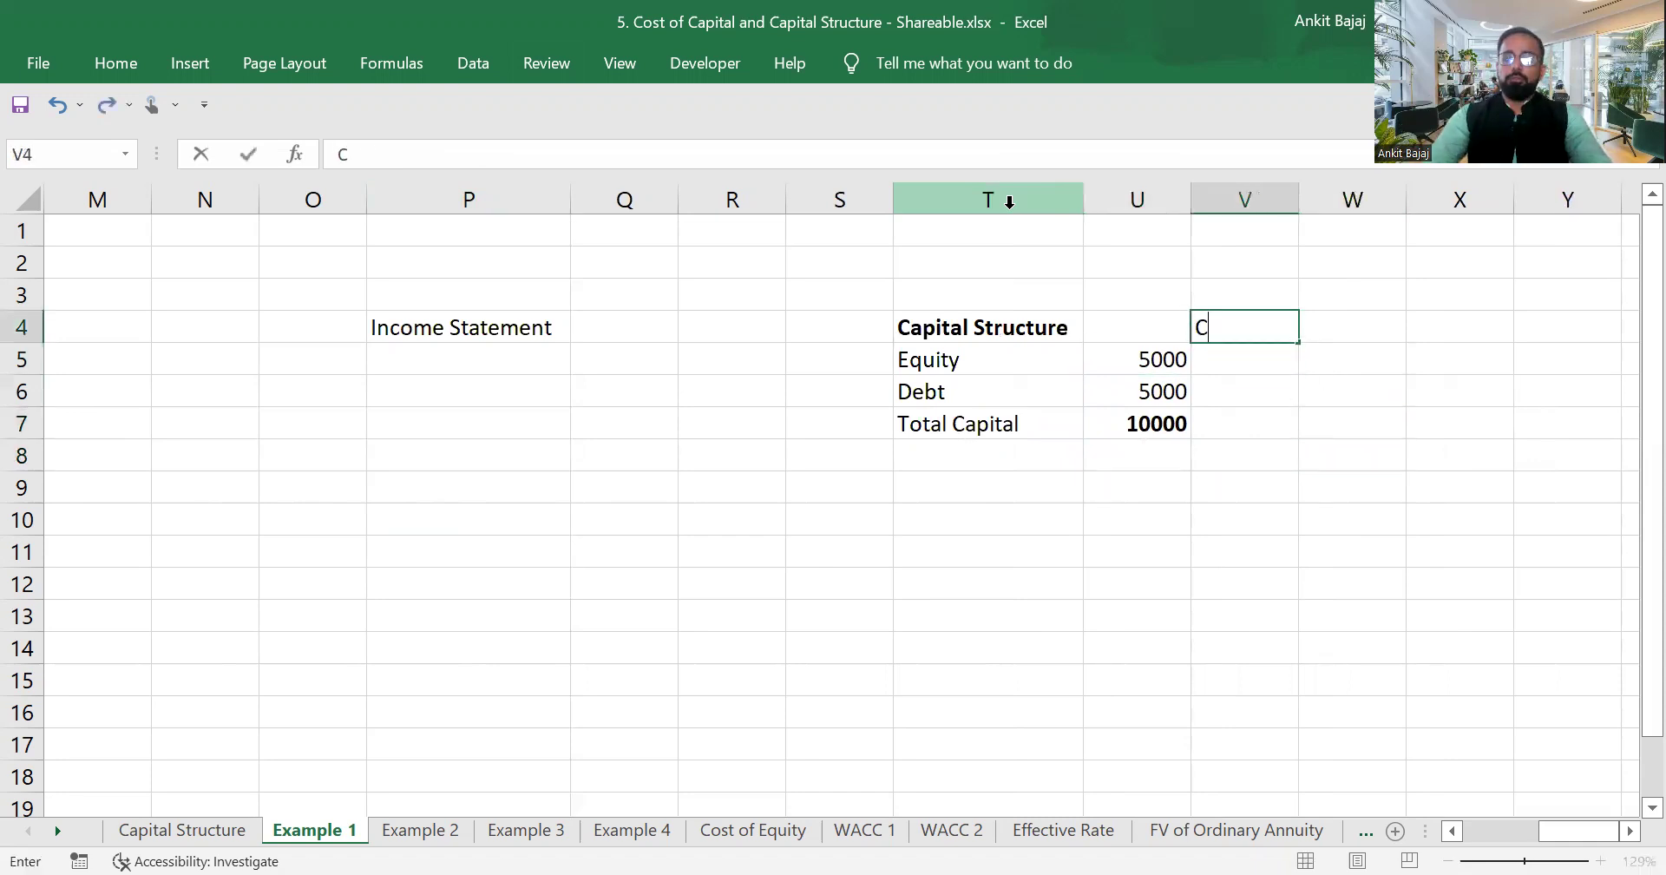
pyautogui.press('BackSpace')
pyautogui.press('BackSpace')
pyautogui.write('ocs')
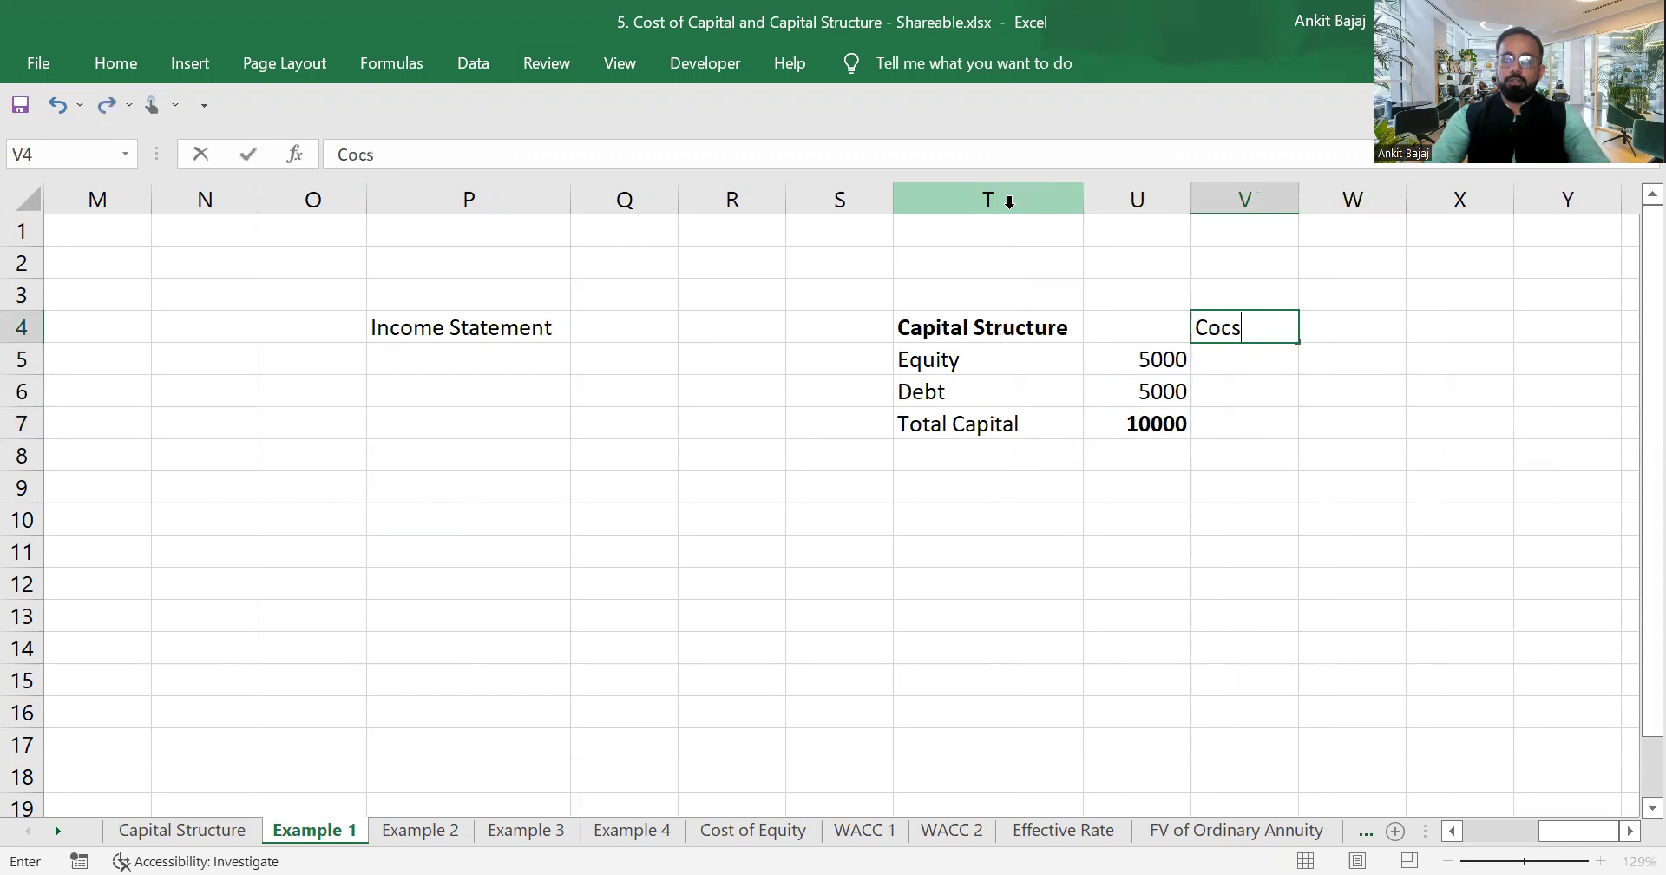
pyautogui.press('BackSpace')
pyautogui.press('BackSpace')
pyautogui.press('BackSpace')
pyautogui.write('st')
pyautogui.press('Return')
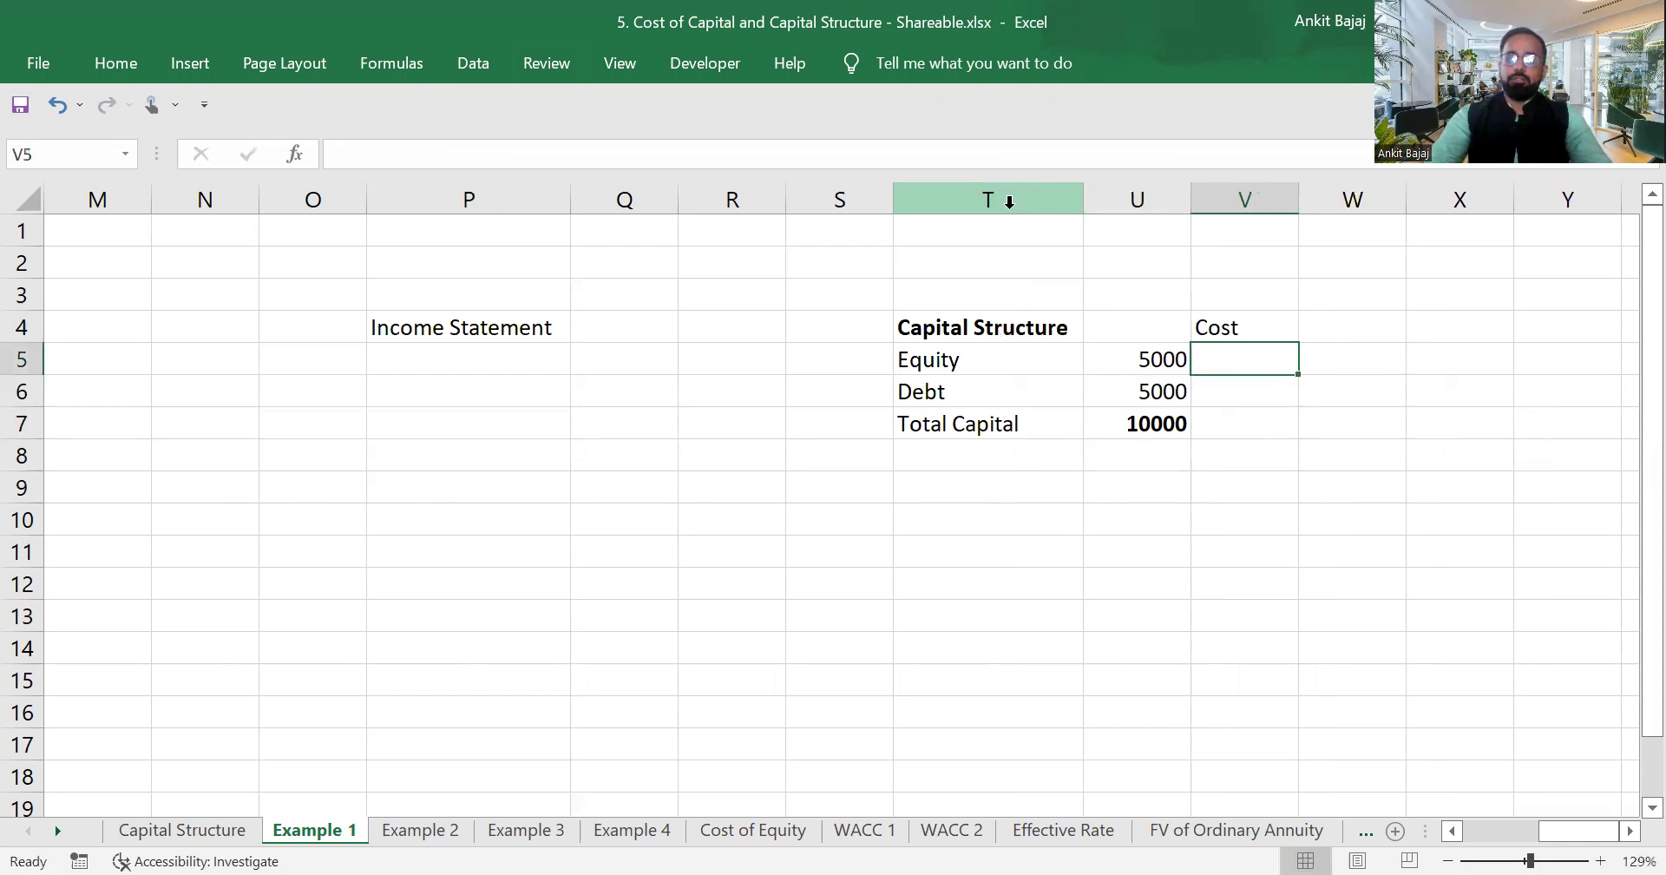
# Enter Interest in V6 as the cost of the debt.
pyautogui.press('Down')
pyautogui.write('Interest')
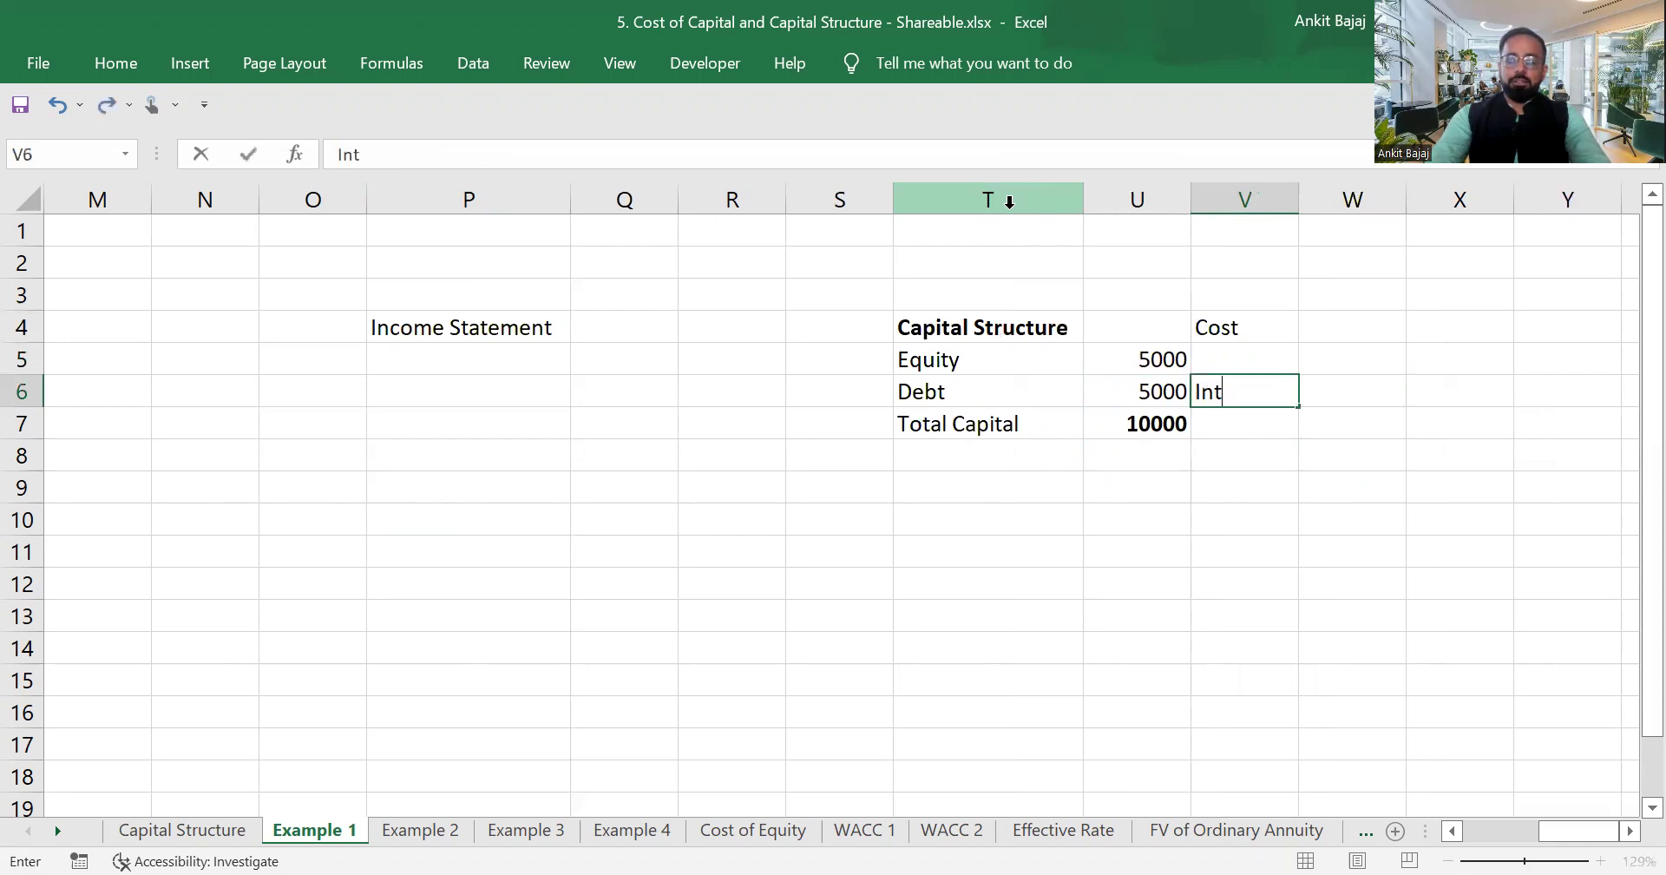
pyautogui.press('Return')
# Change the Debt label in T6 to 10%Debt.
pyautogui.press('Left')
pyautogui.press('Left')
pyautogui.press('Left')
pyautogui.press('Right')
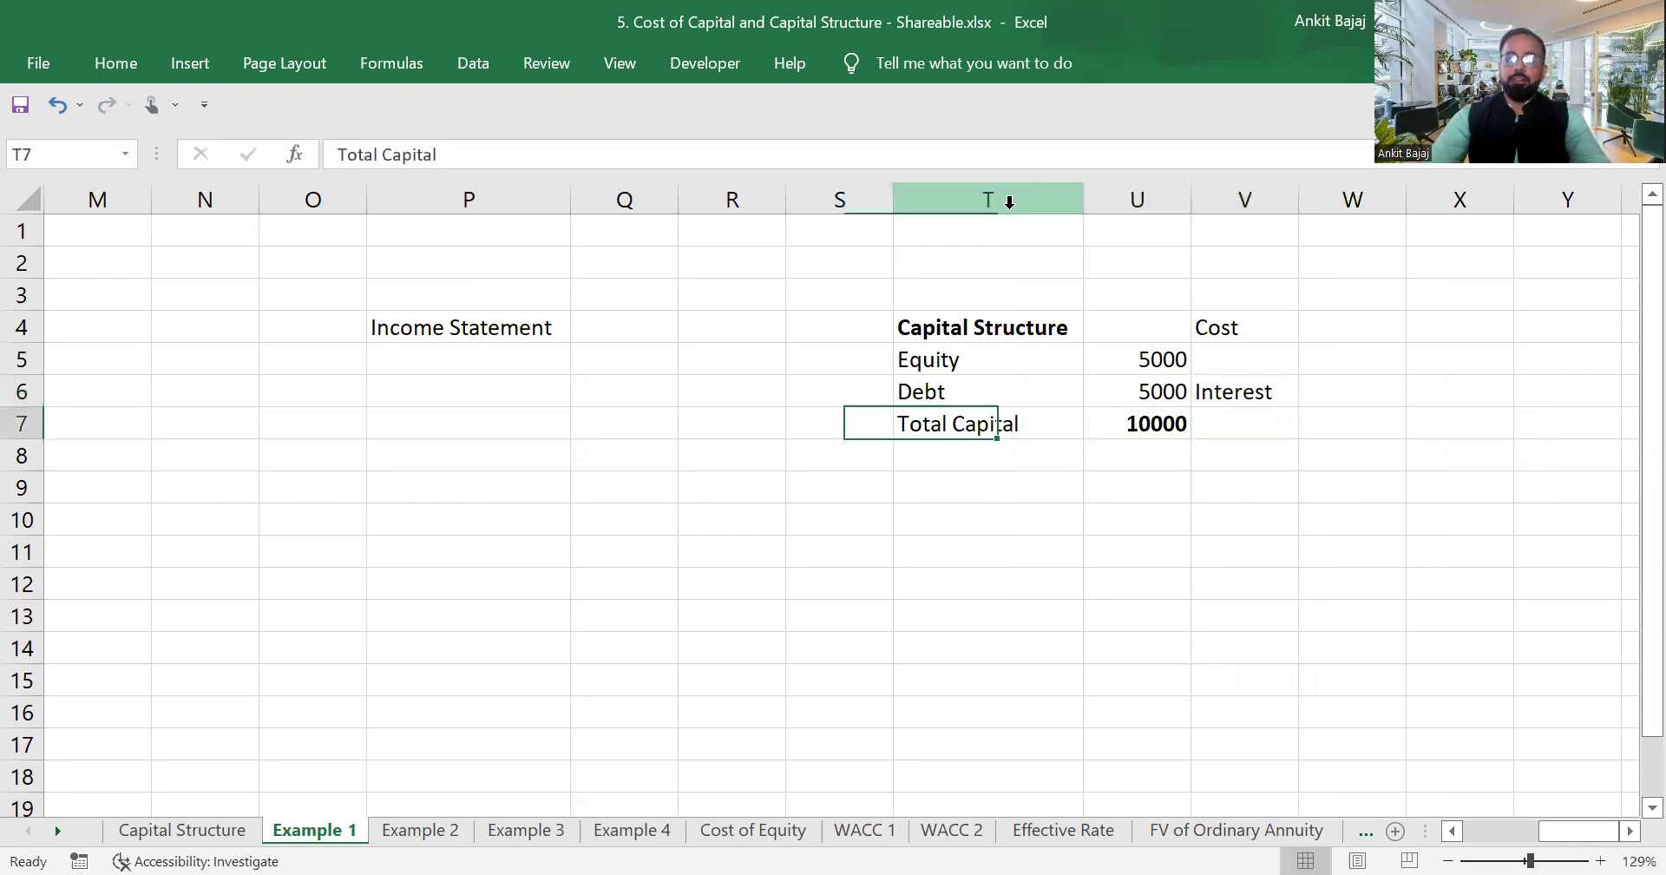
pyautogui.press('Up')
pyautogui.press('F2')
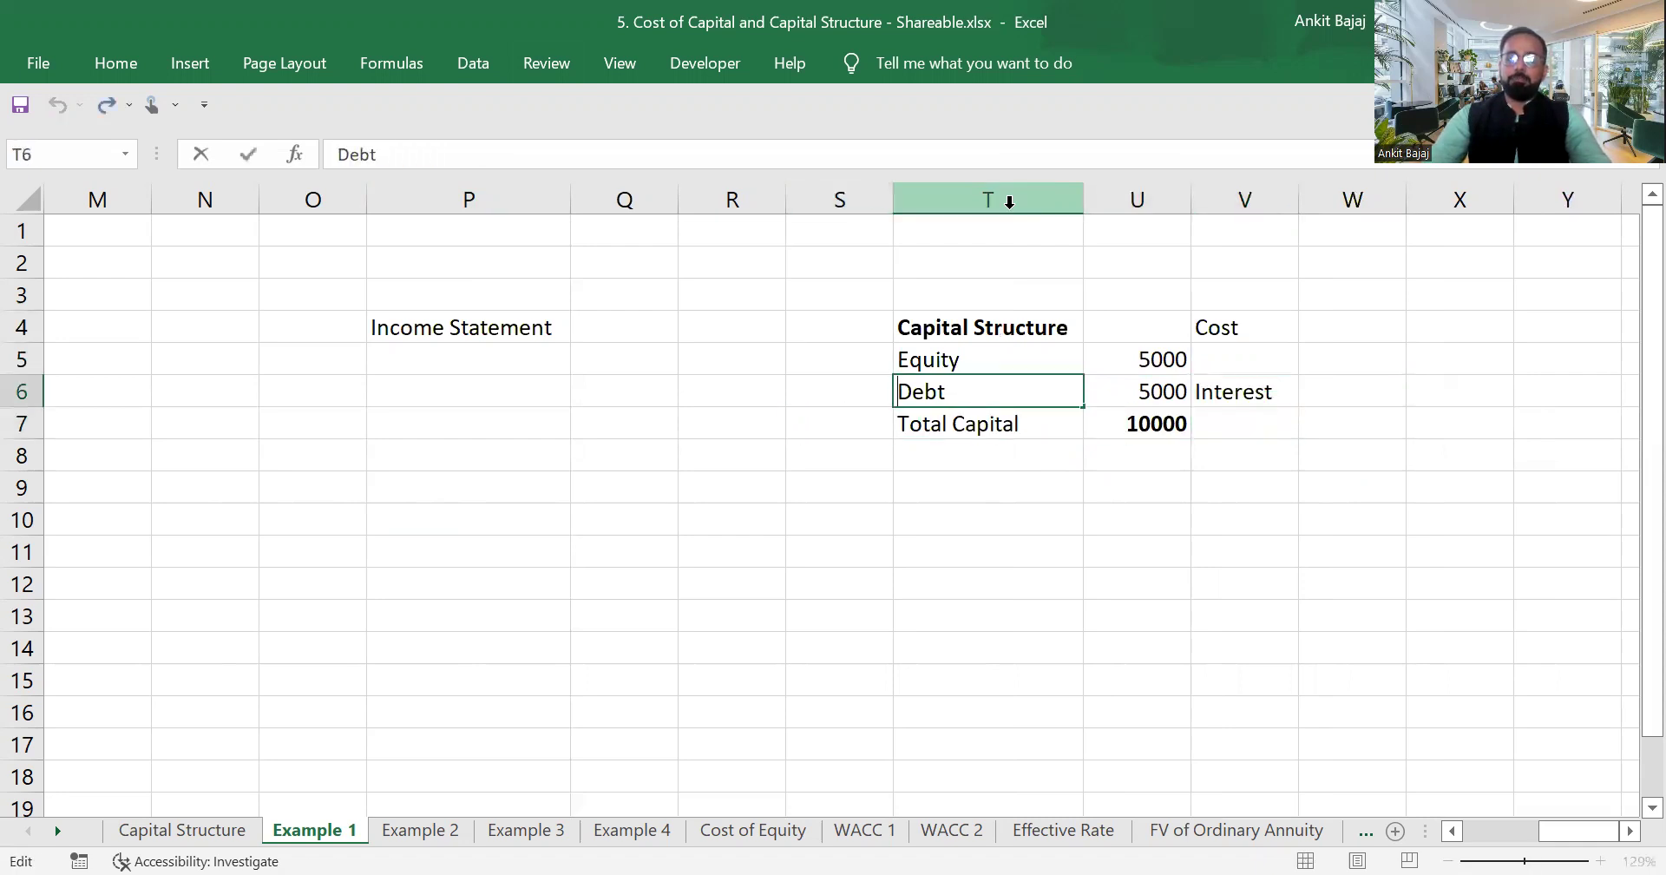
pyautogui.press('Home')
pyautogui.write('10$s')
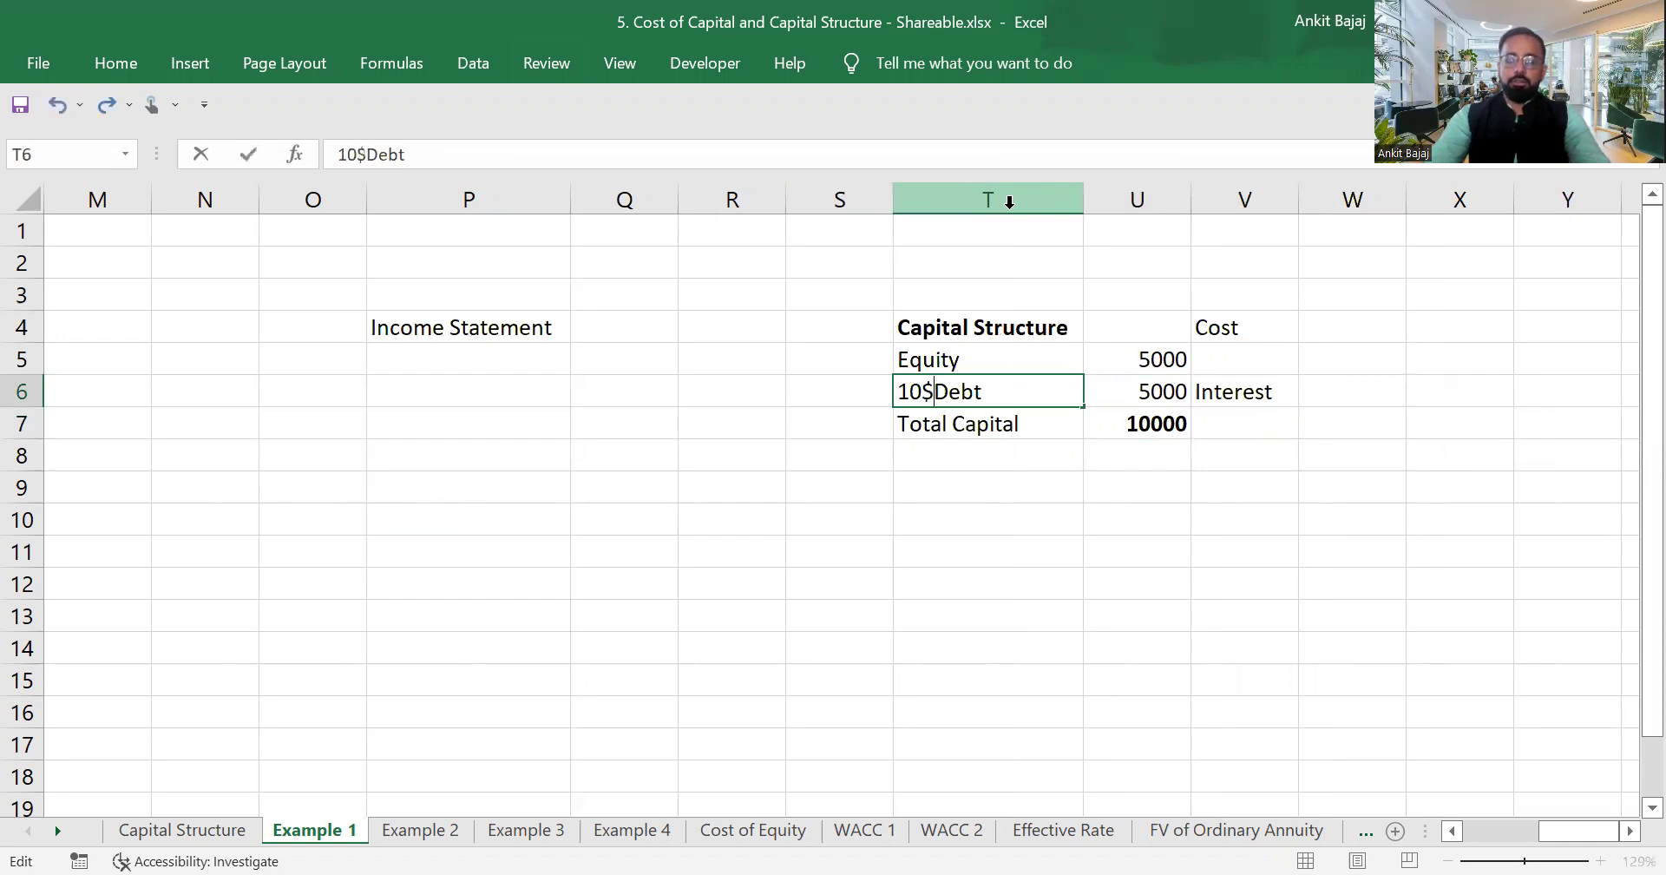
pyautogui.press('BackSpace')
pyautogui.press('BackSpace')
pyautogui.write('%')
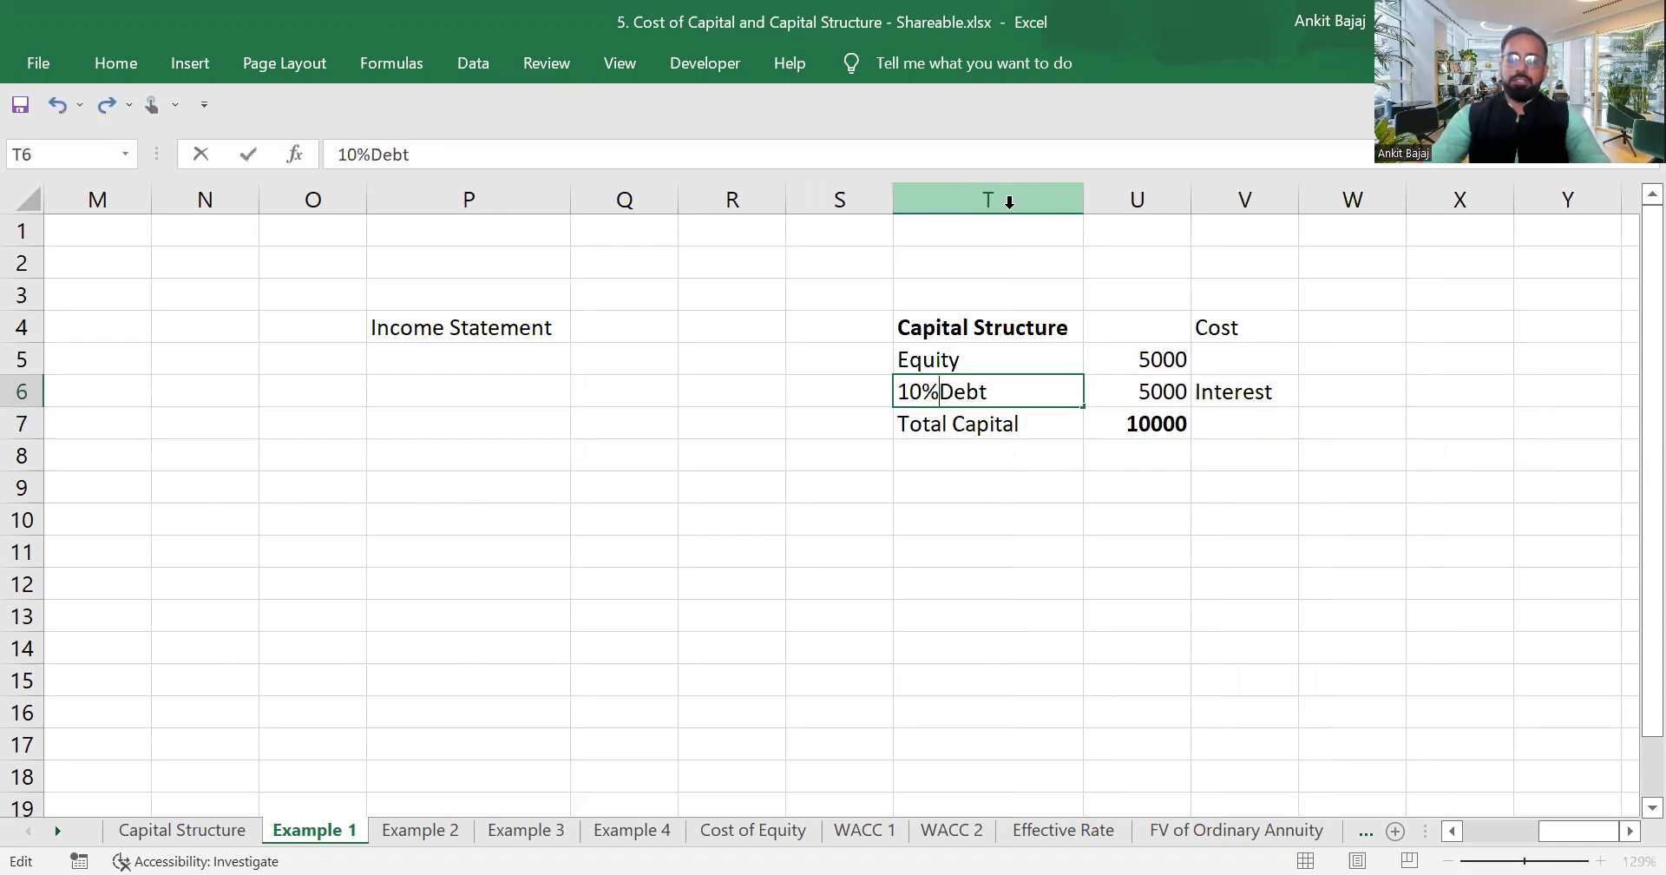
pyautogui.press('Return')
# Calculate the debt's interest in W6 with the formula =U6*10% and make the result bold.
pyautogui.press('Right')
pyautogui.press('Up')
pyautogui.press('Right')
pyautogui.press('Right')
pyautogui.press('Left')
pyautogui.press('Left')
pyautogui.press('Right')
pyautogui.press('Right')
pyautogui.write('=')
pyautogui.press('Left')
pyautogui.press('Left')
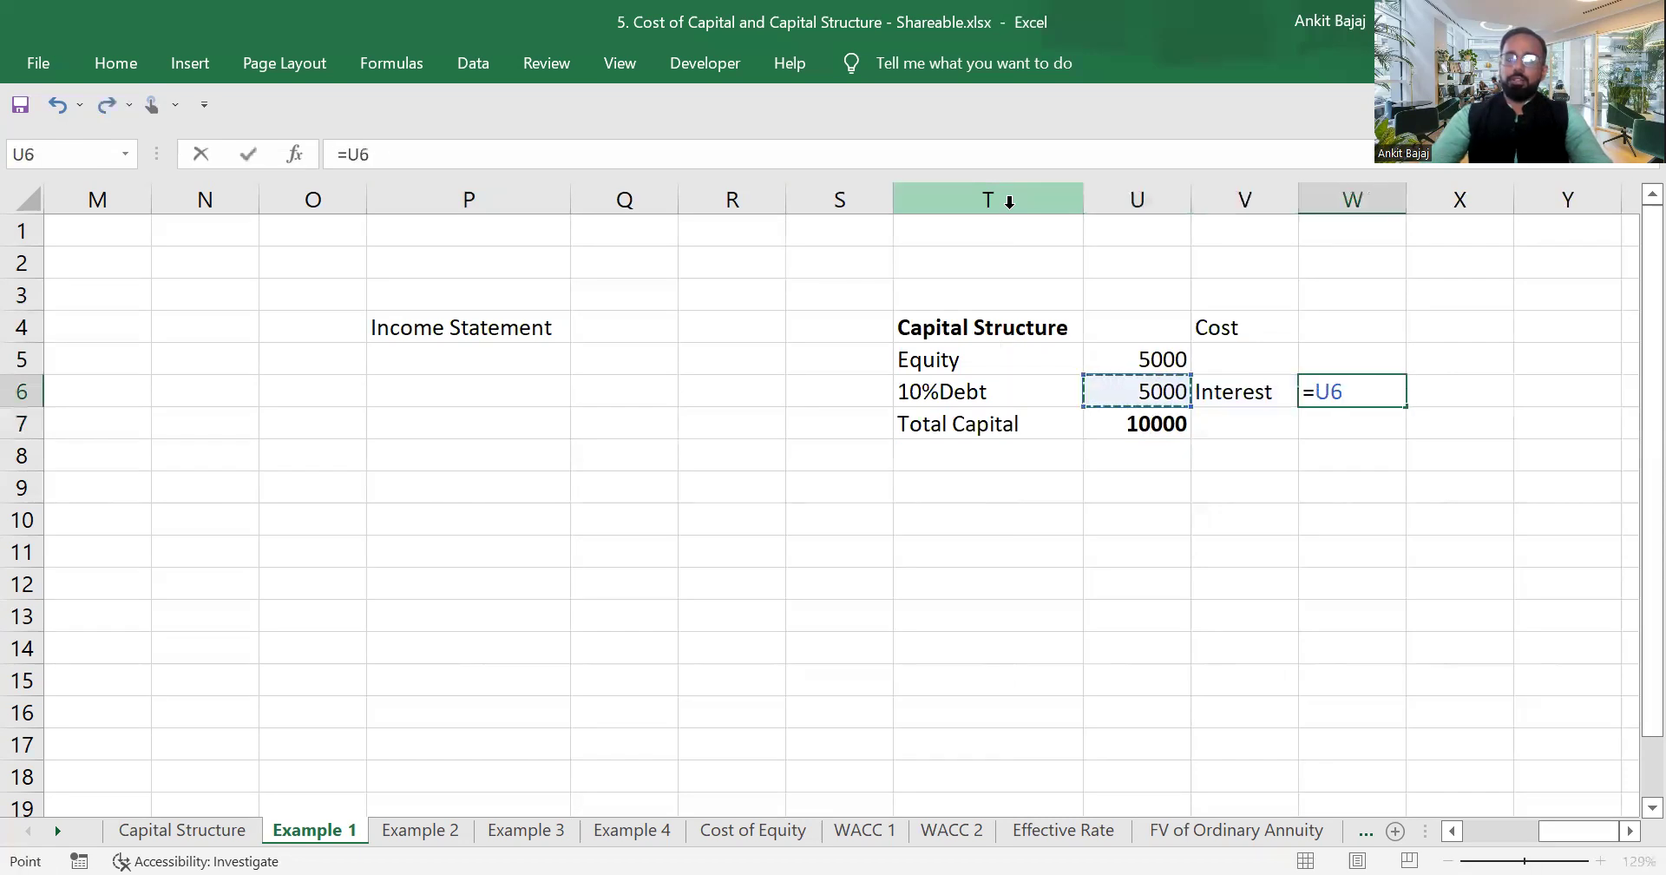
pyautogui.write('*10%')
pyautogui.press('Return')
pyautogui.press('Up')
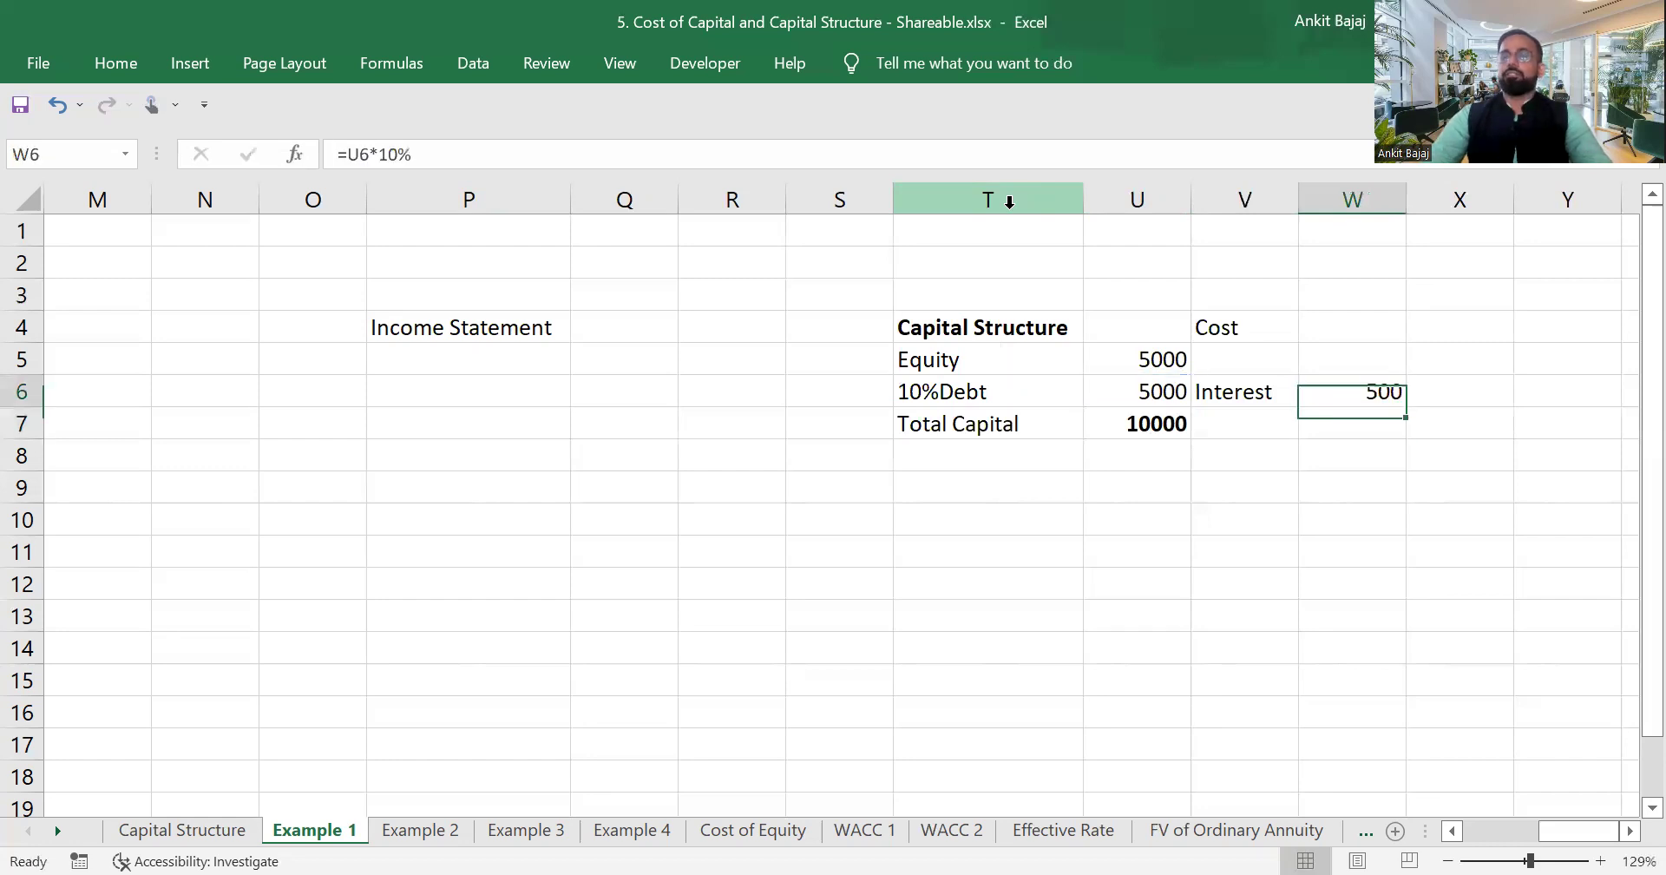
pyautogui.hotkey('ctrl', 'b')
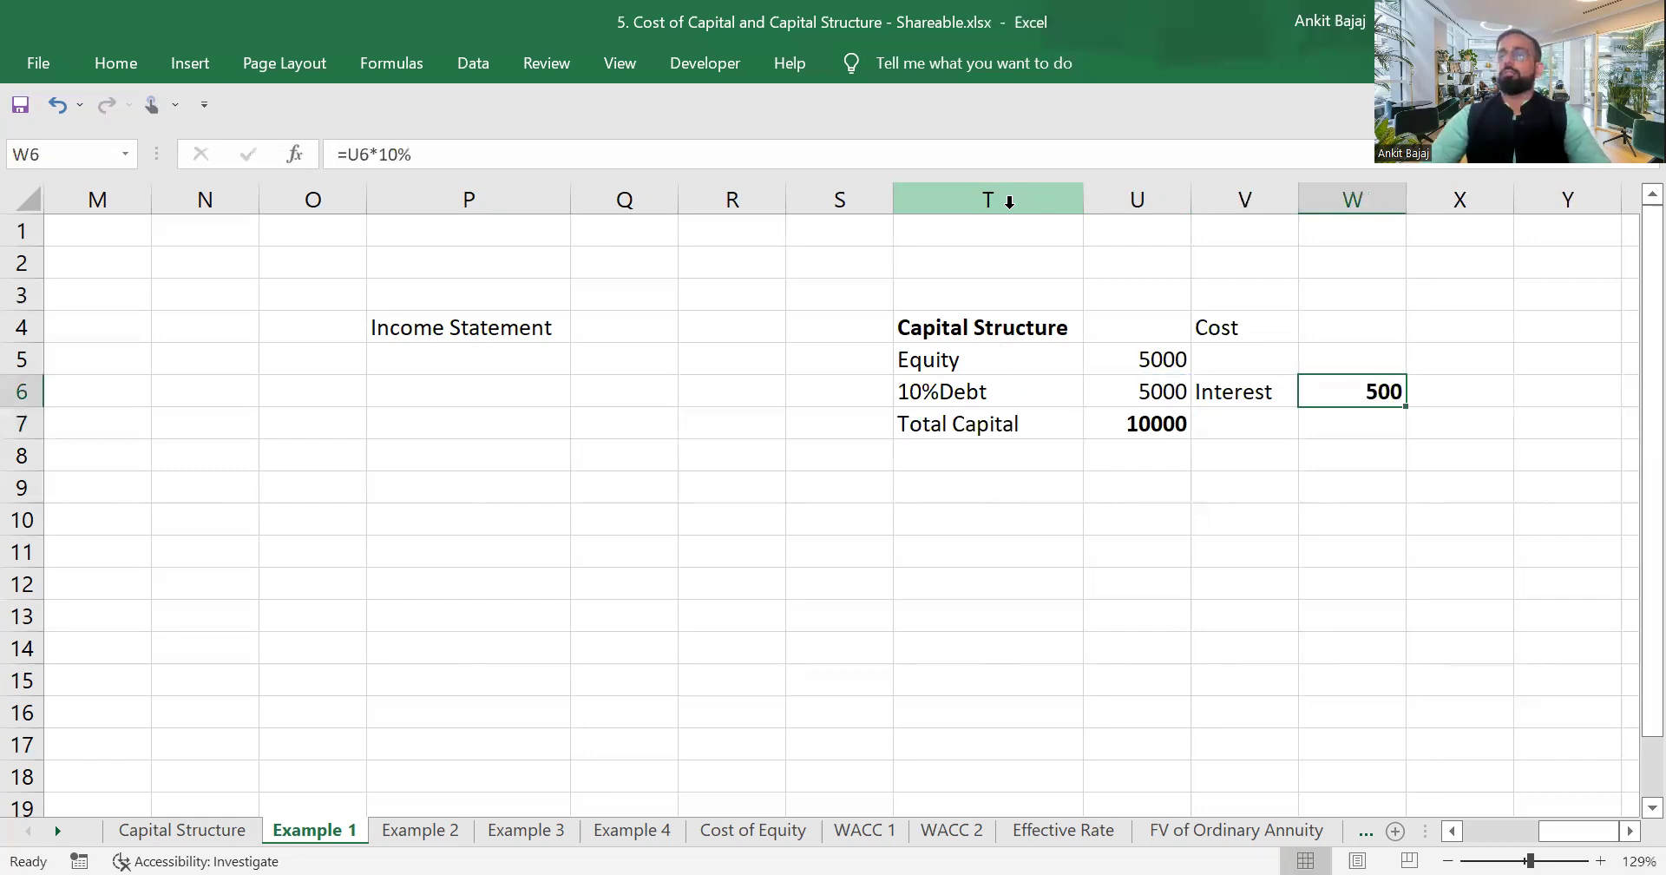
# Make the Income Statement heading in P4 bold.
pyautogui.press('Left')
pyautogui.press('Left')
pyautogui.press('Left')
pyautogui.press('Left')
pyautogui.press('Left')
pyautogui.press('Left')
pyautogui.press('Up')
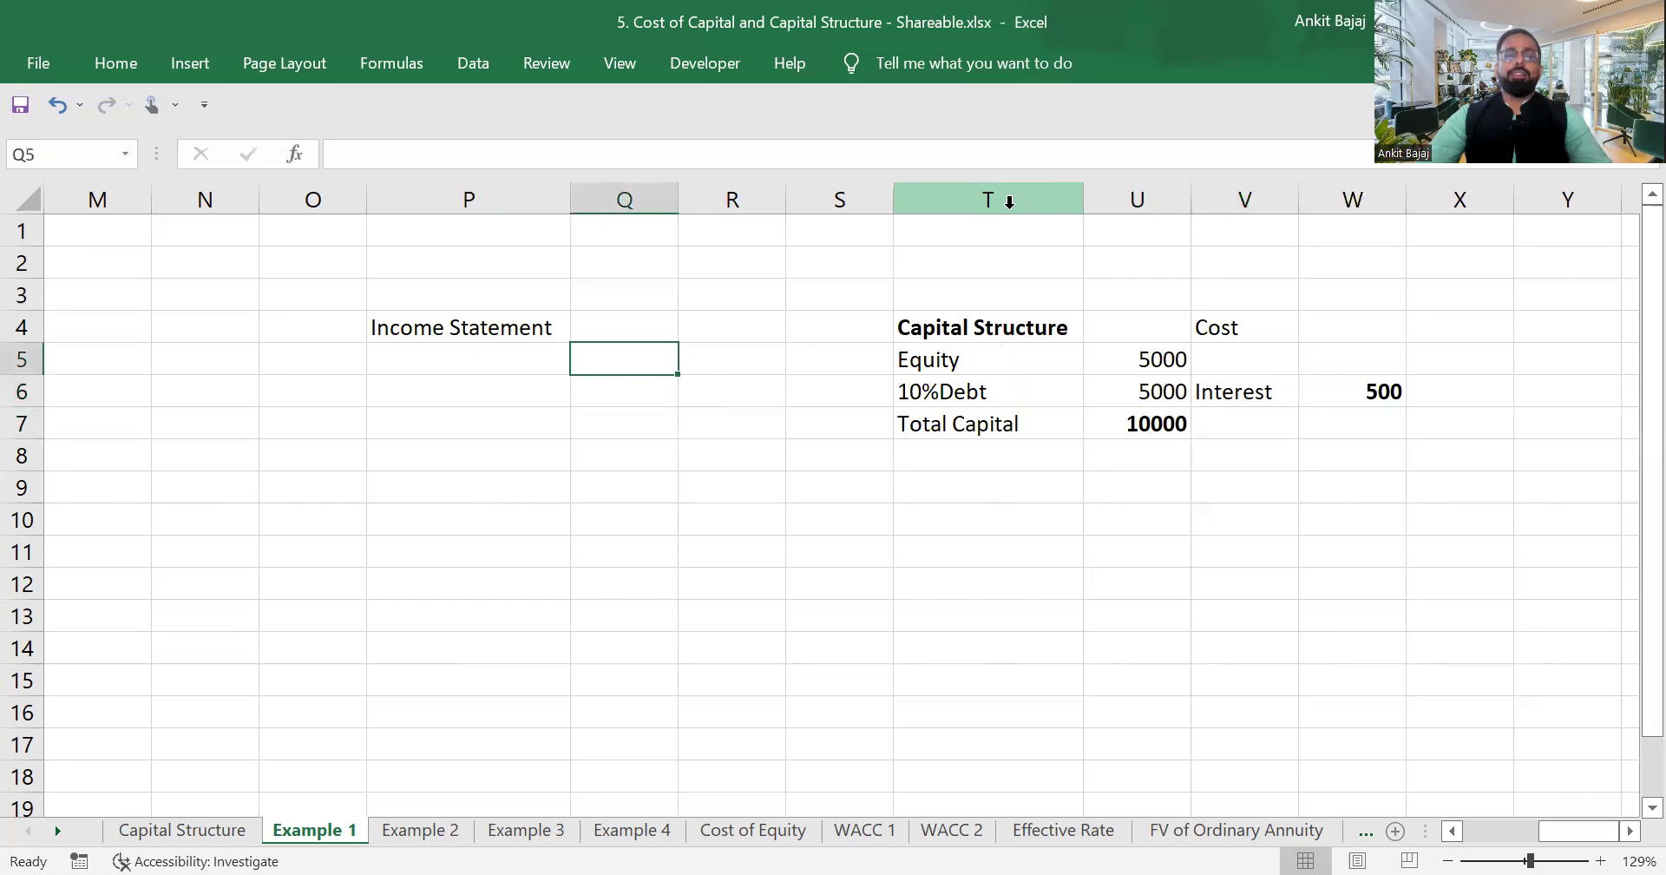
pyautogui.press('Left')
pyautogui.press('Up')
pyautogui.hotkey('ctrl', 'b')
# Enter Sales in P5 with an amount of 2000 in Q5.
pyautogui.press('Down')
pyautogui.write('SAle')
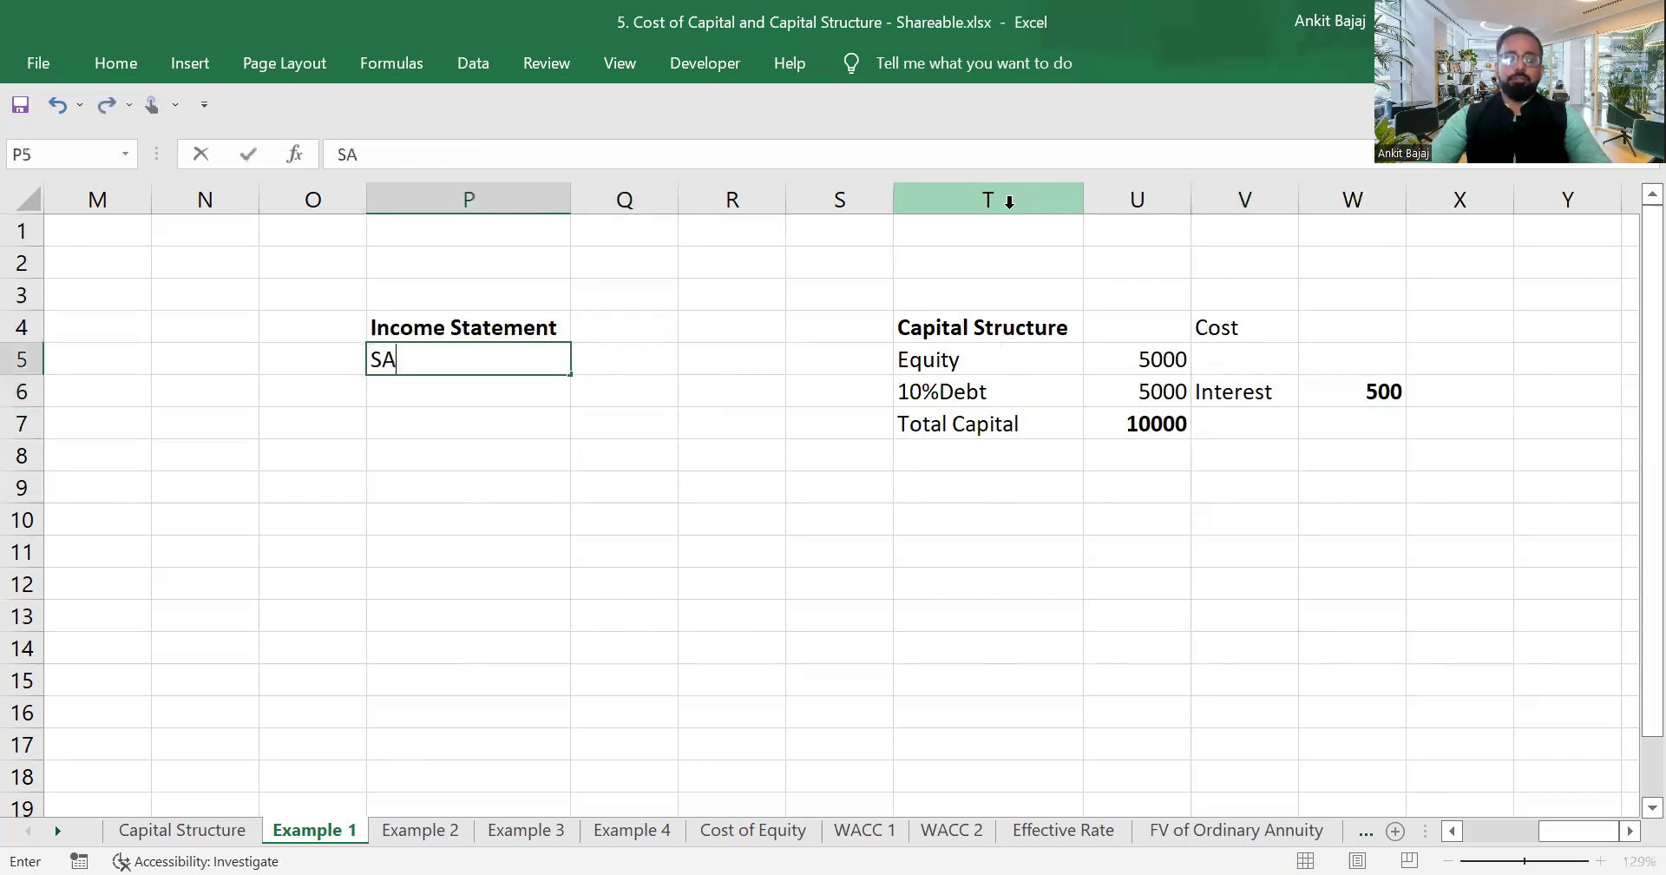
pyautogui.press('BackSpace')
pyautogui.press('BackSpace')
pyautogui.press('BackSpace')
pyautogui.write('ales')
pyautogui.press('BackSpace')
pyautogui.press('BackSpace')
pyautogui.press('BackSpace')
pyautogui.write('les')
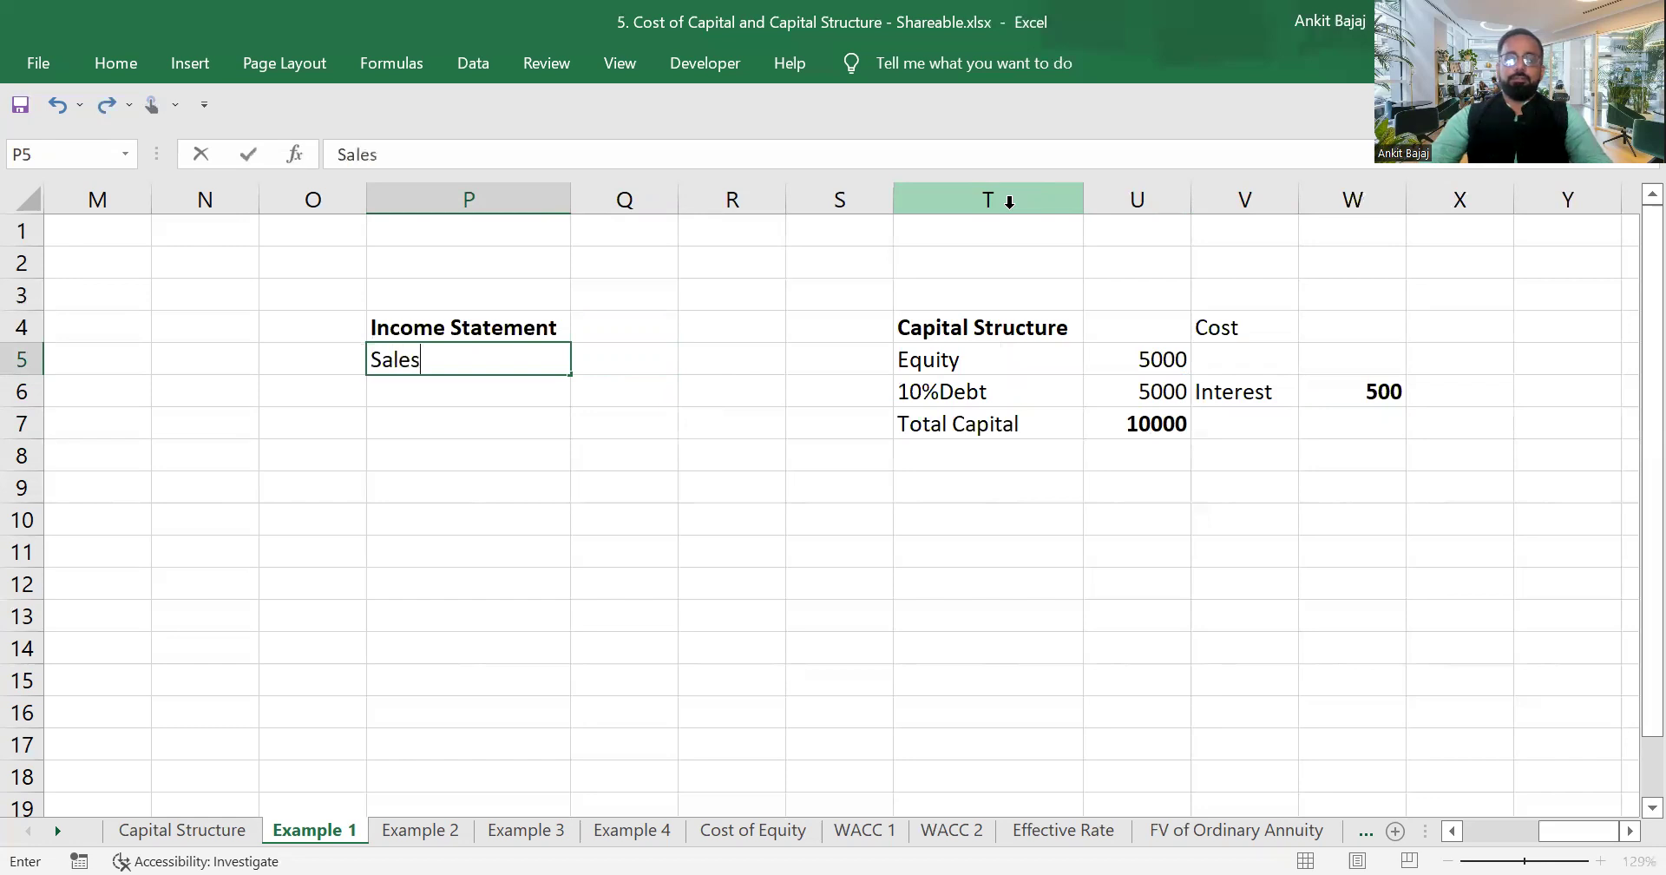
pyautogui.press('Right')
pyautogui.write('2000')
pyautogui.press('Return')
pyautogui.press('Left')
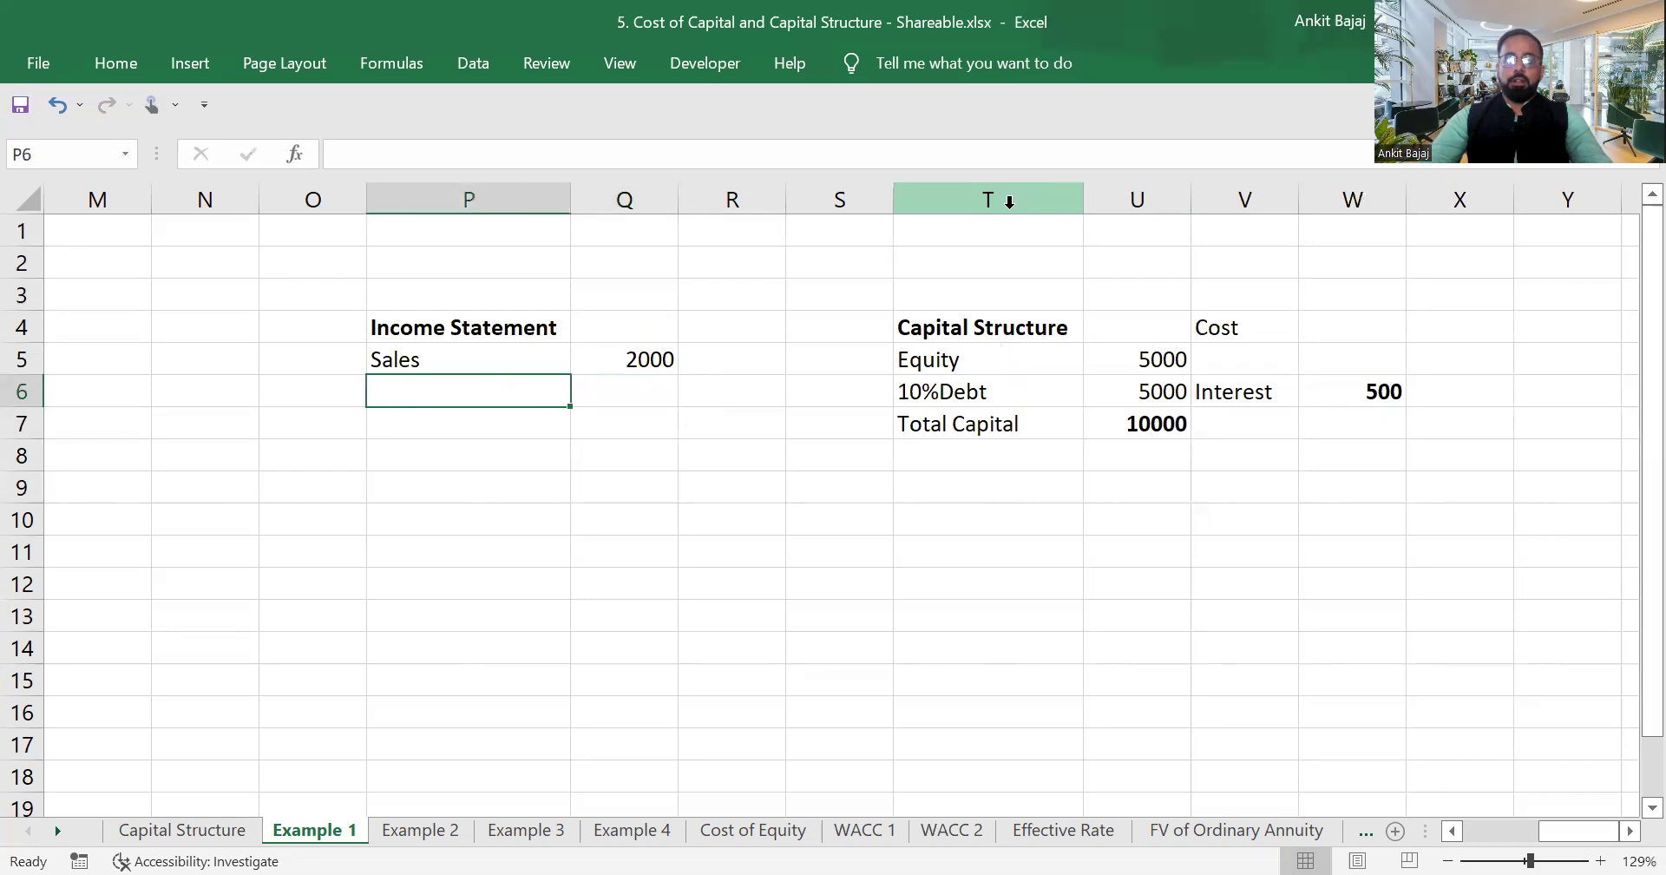
# Enter Cost in P6 and add a COMC row below it in row 7 with an amount of 400.
pyautogui.write('Cost')
pyautogui.press('Return')
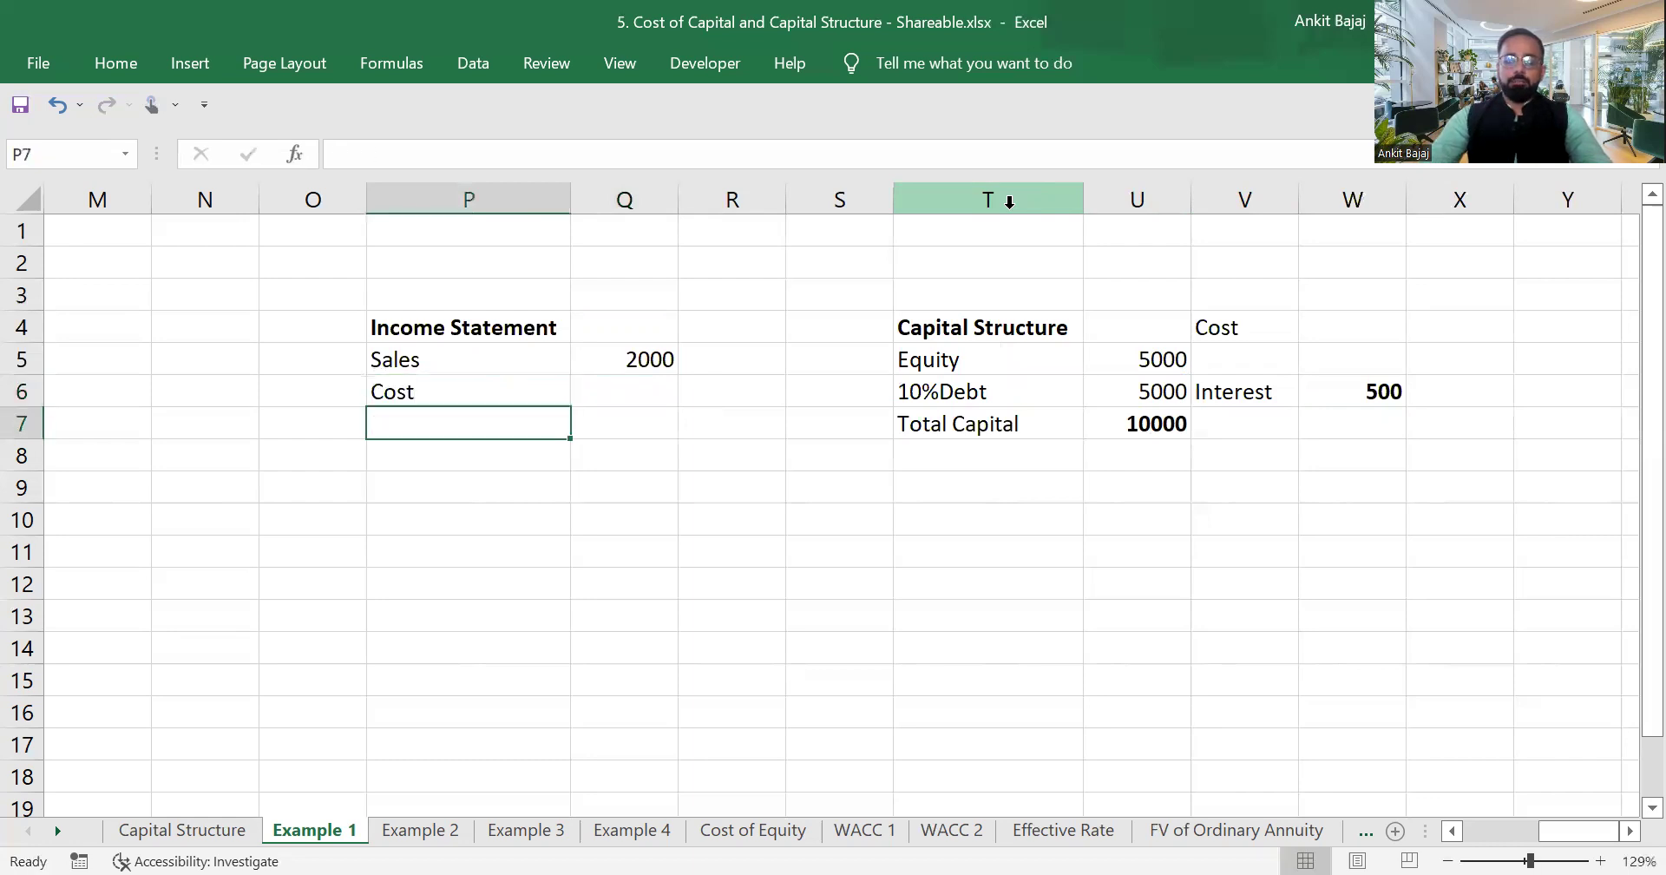
pyautogui.write('COMC')
pyautogui.press('Right')
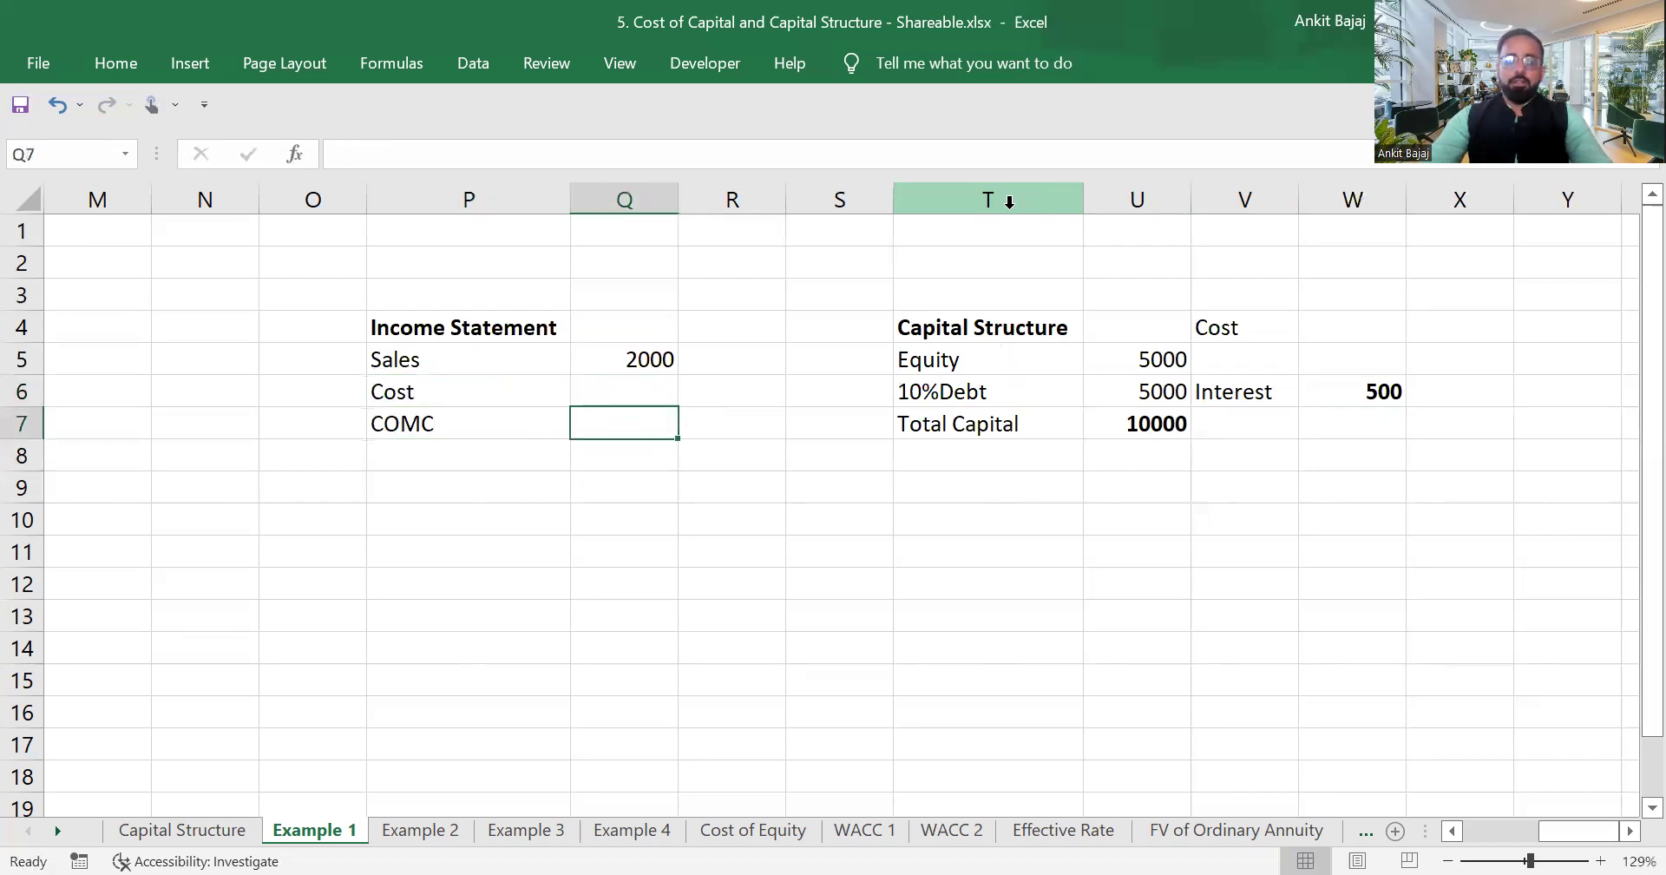
pyautogui.write('400')
pyautogui.press('Return')
# Enter Salary in P8 with an amount of 200 in Q8.
pyautogui.press('Left')
pyautogui.write('Sale')
pyautogui.press('Return')
pyautogui.press('Up')
pyautogui.press('Right')
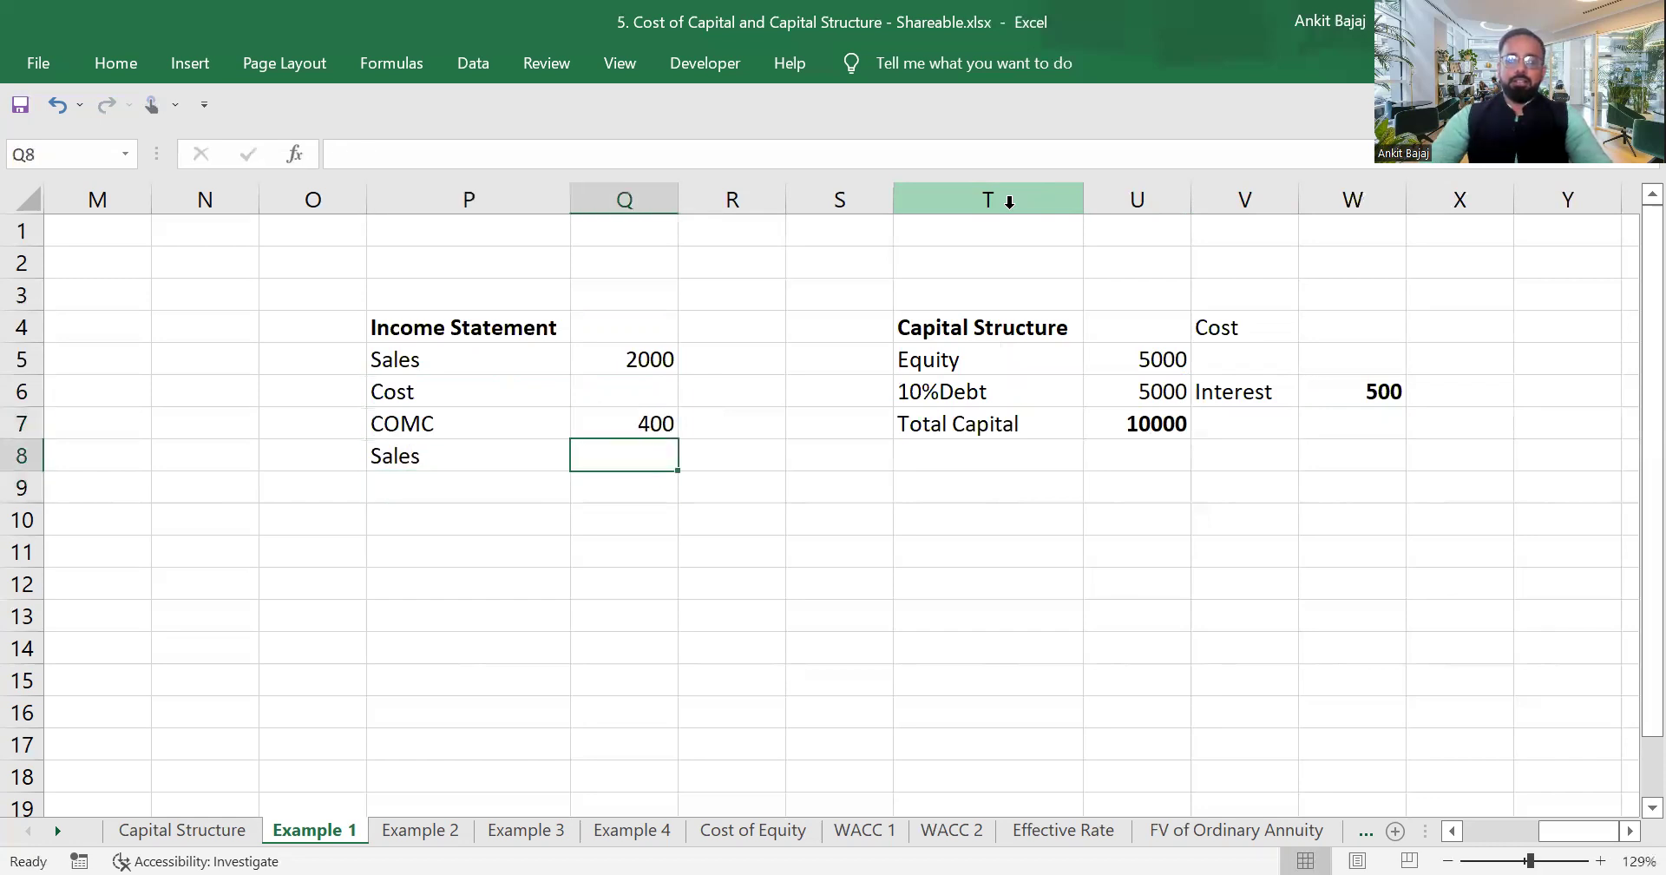
pyautogui.press('Left')
pyautogui.write('A')
pyautogui.press('BackSpace')
pyautogui.write('Sale')
pyautogui.press('BackSpace')
pyautogui.press('BackSpace')
pyautogui.write('la')
pyautogui.press('BackSpace')
pyautogui.press('BackSpace')
pyautogui.write('ale')
pyautogui.press('BackSpace')
pyautogui.write('y')
pyautogui.press('Return')
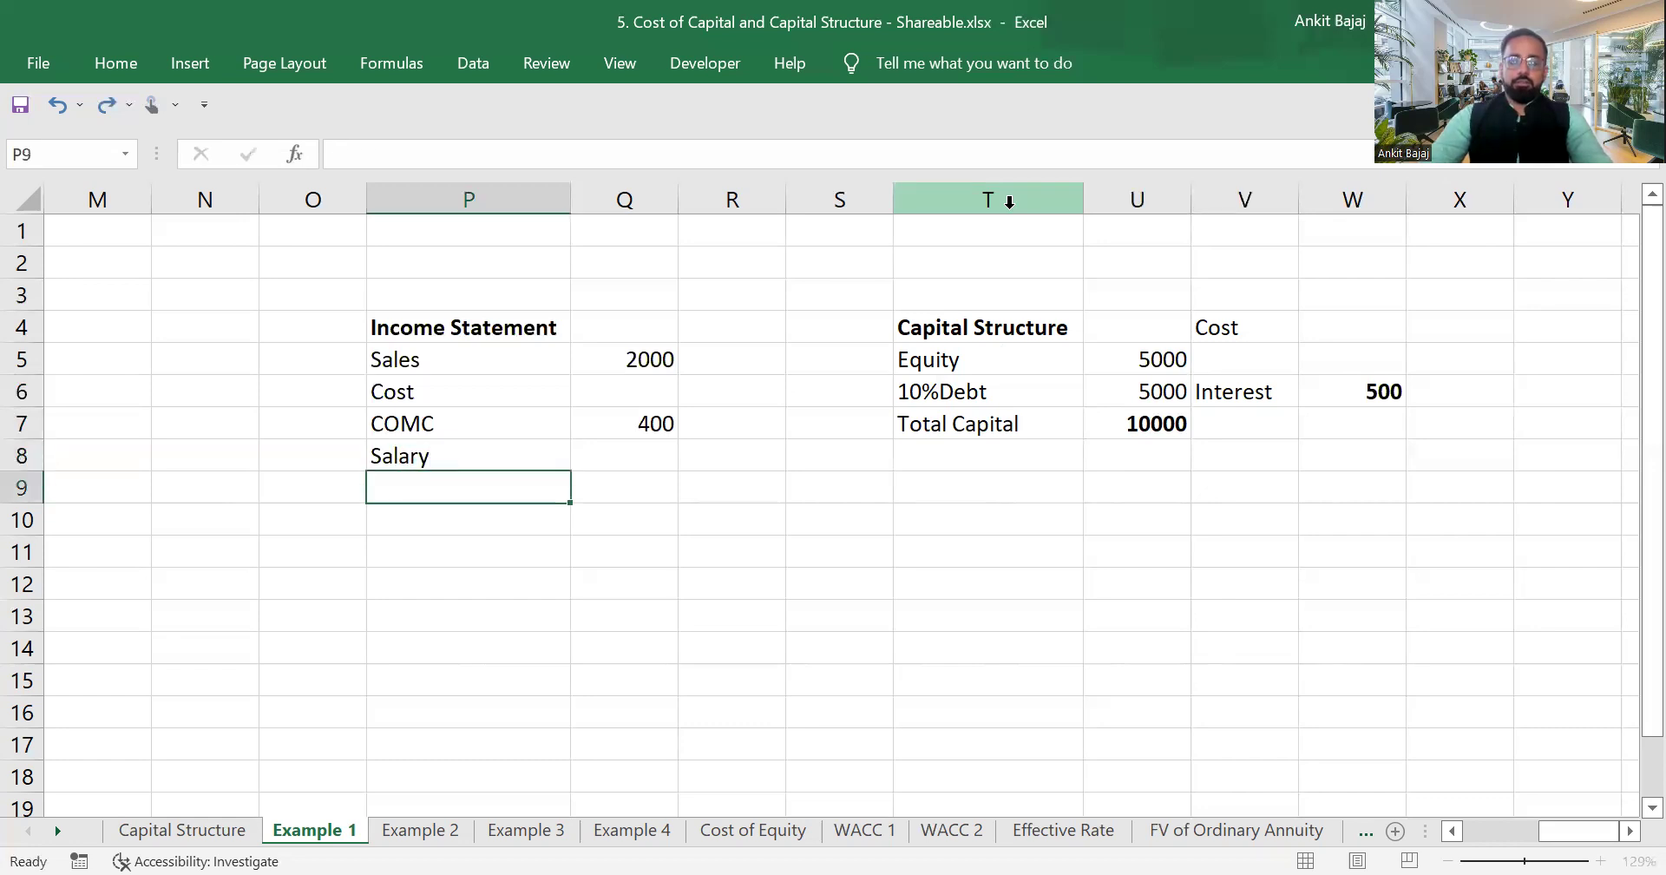
pyautogui.press('Up')
pyautogui.press('Right')
pyautogui.write('200')
pyautogui.press('Return')
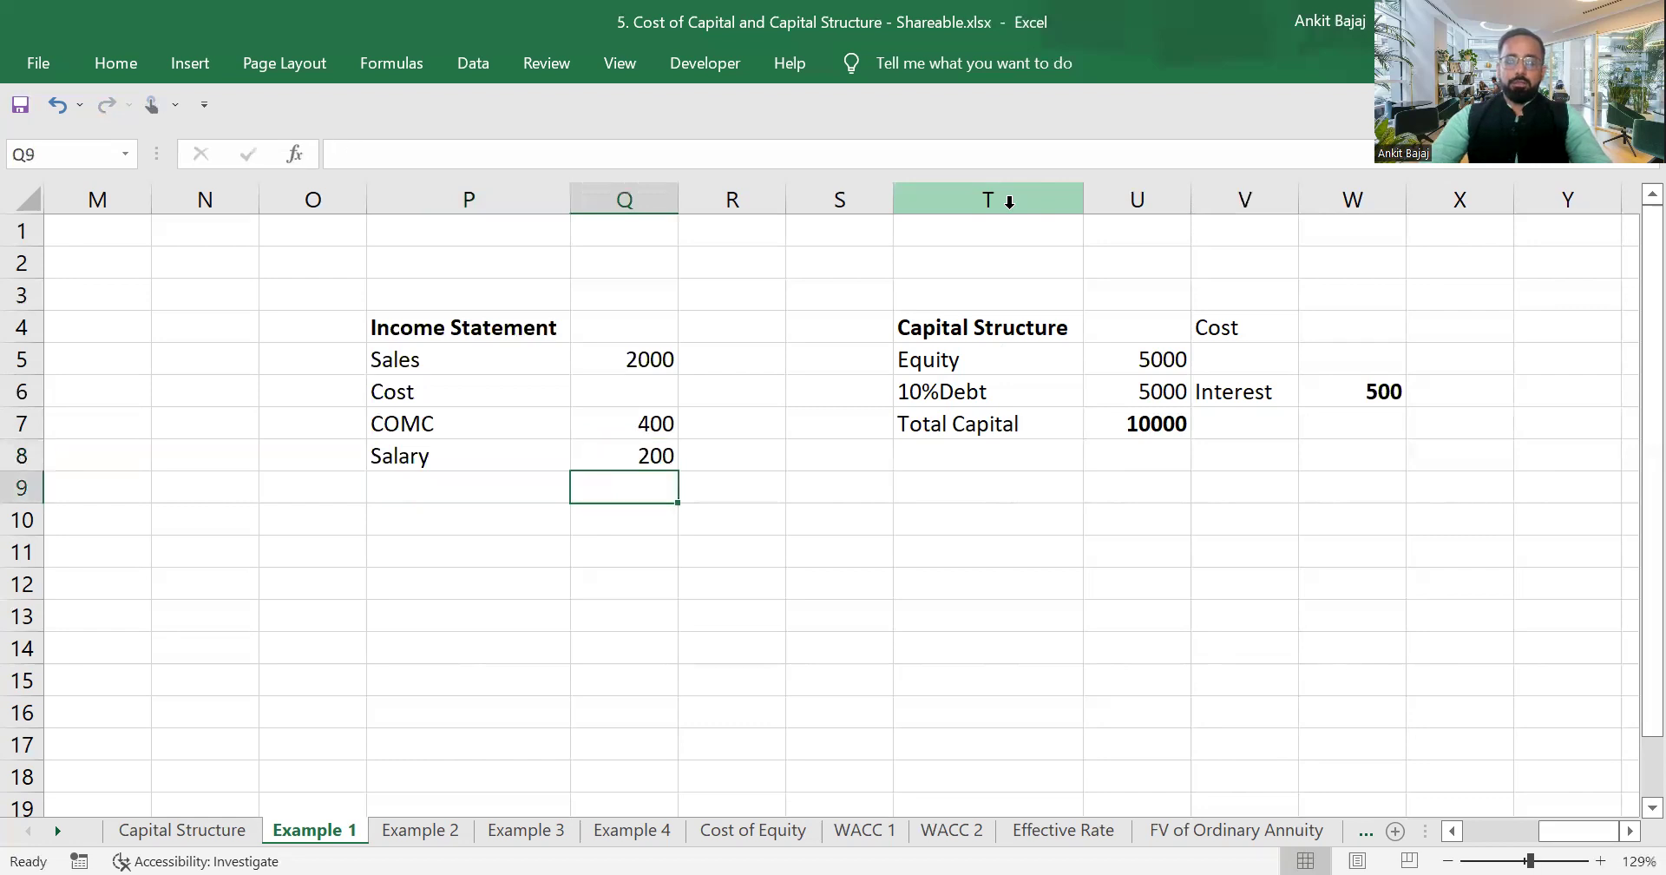
# Enter A&P in P9 with an amount of 100 in Q9.
pyautogui.press('Left')
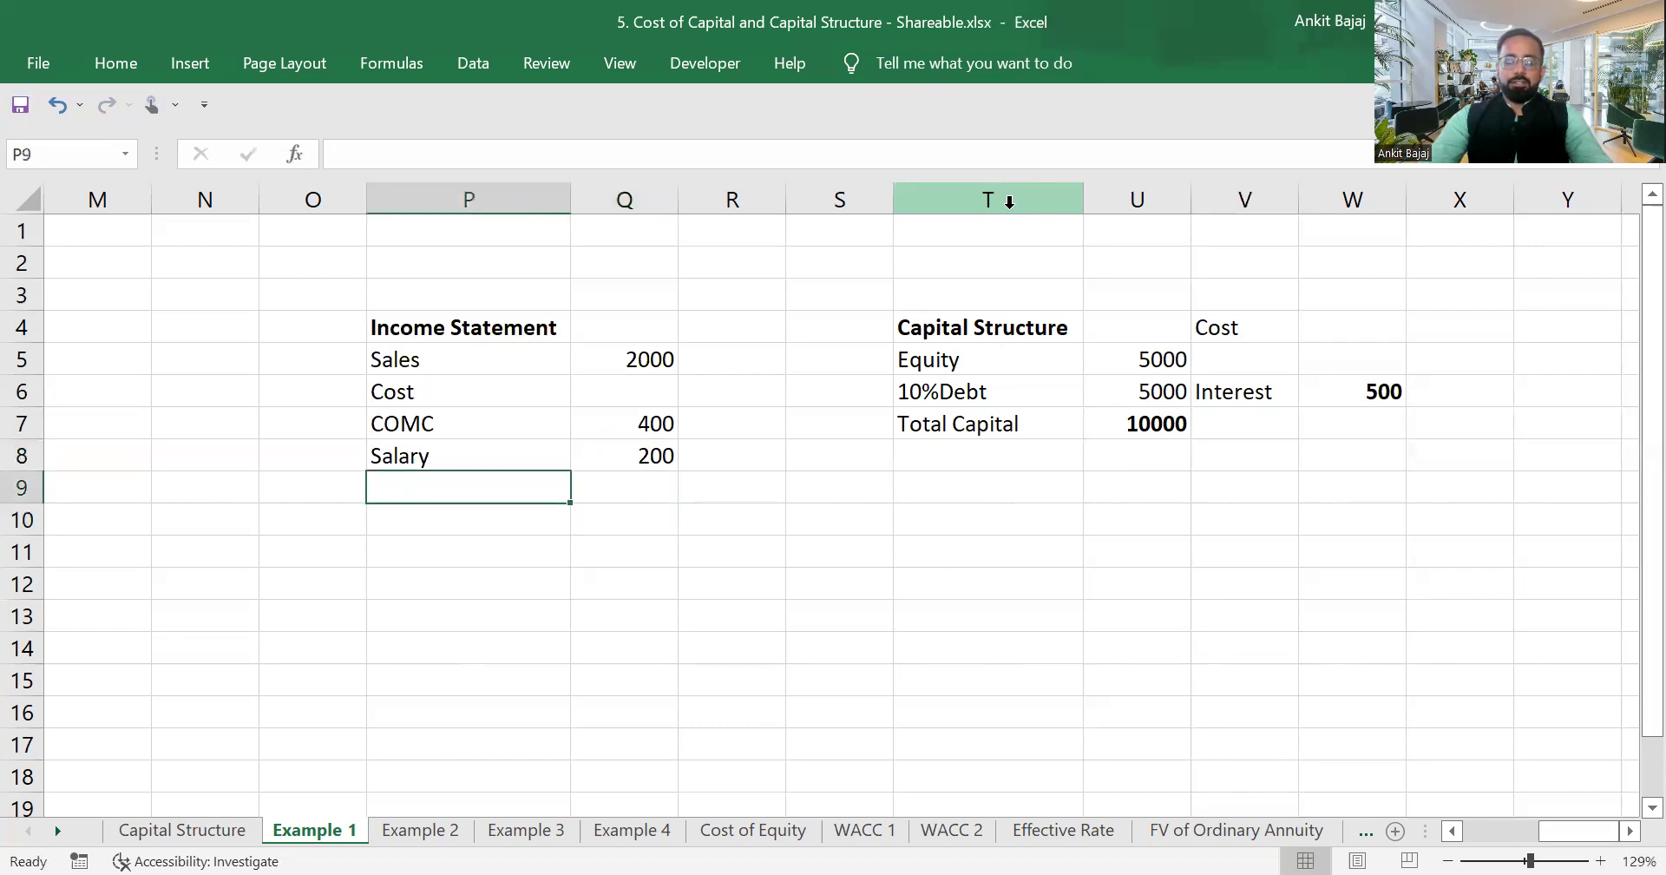
pyautogui.write('A')
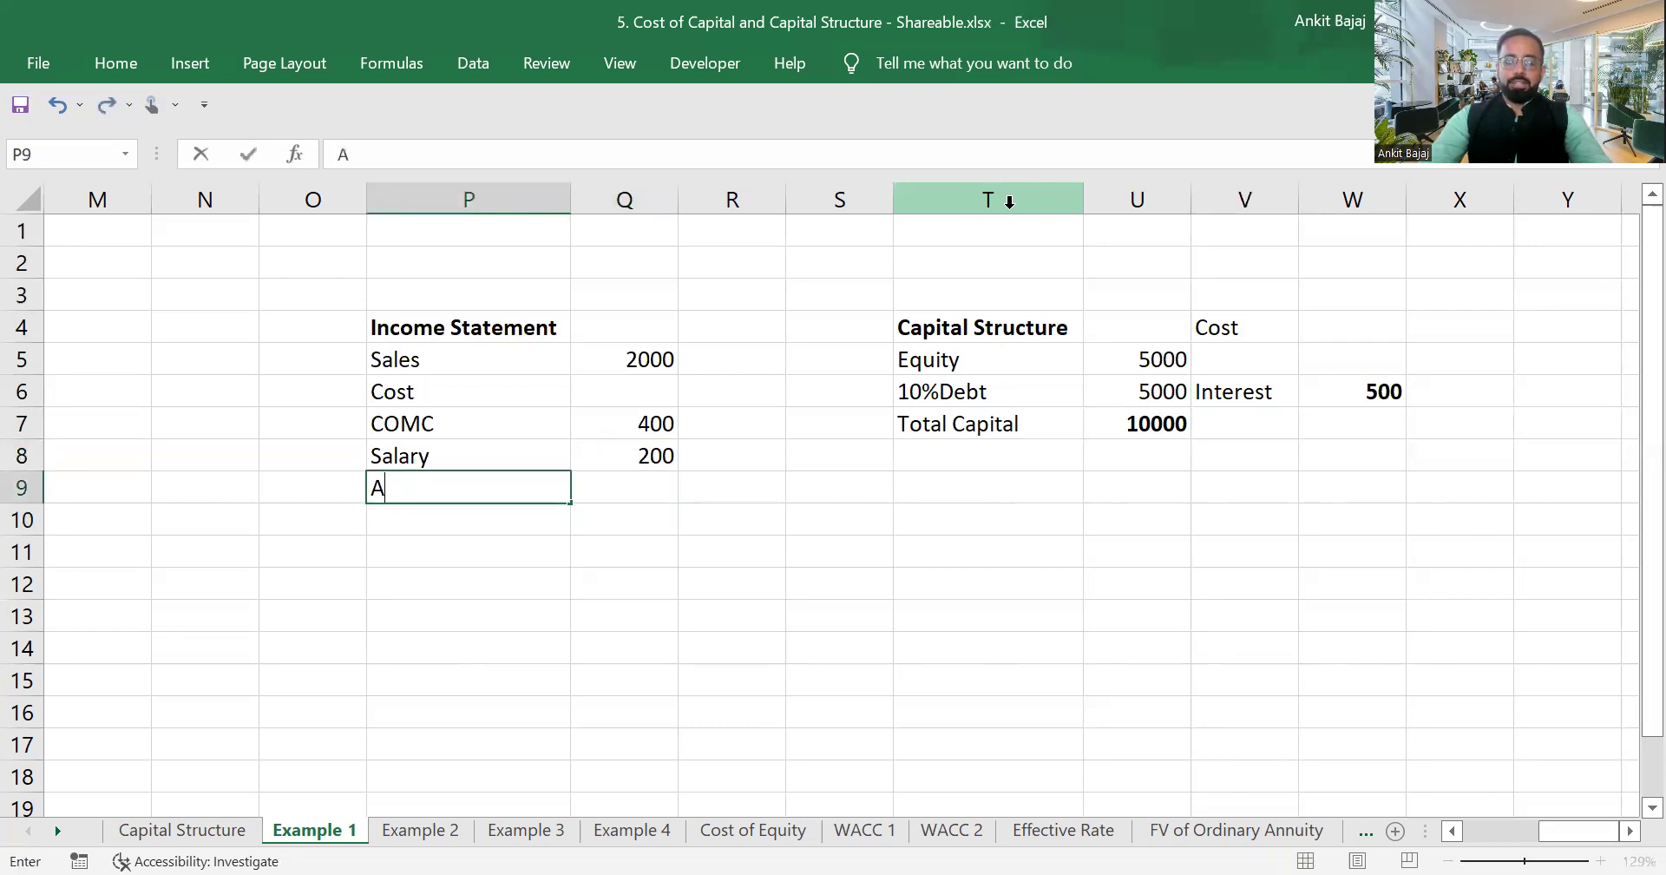
pyautogui.write('&P')
pyautogui.press('Return')
pyautogui.press('Right')
pyautogui.press('Up')
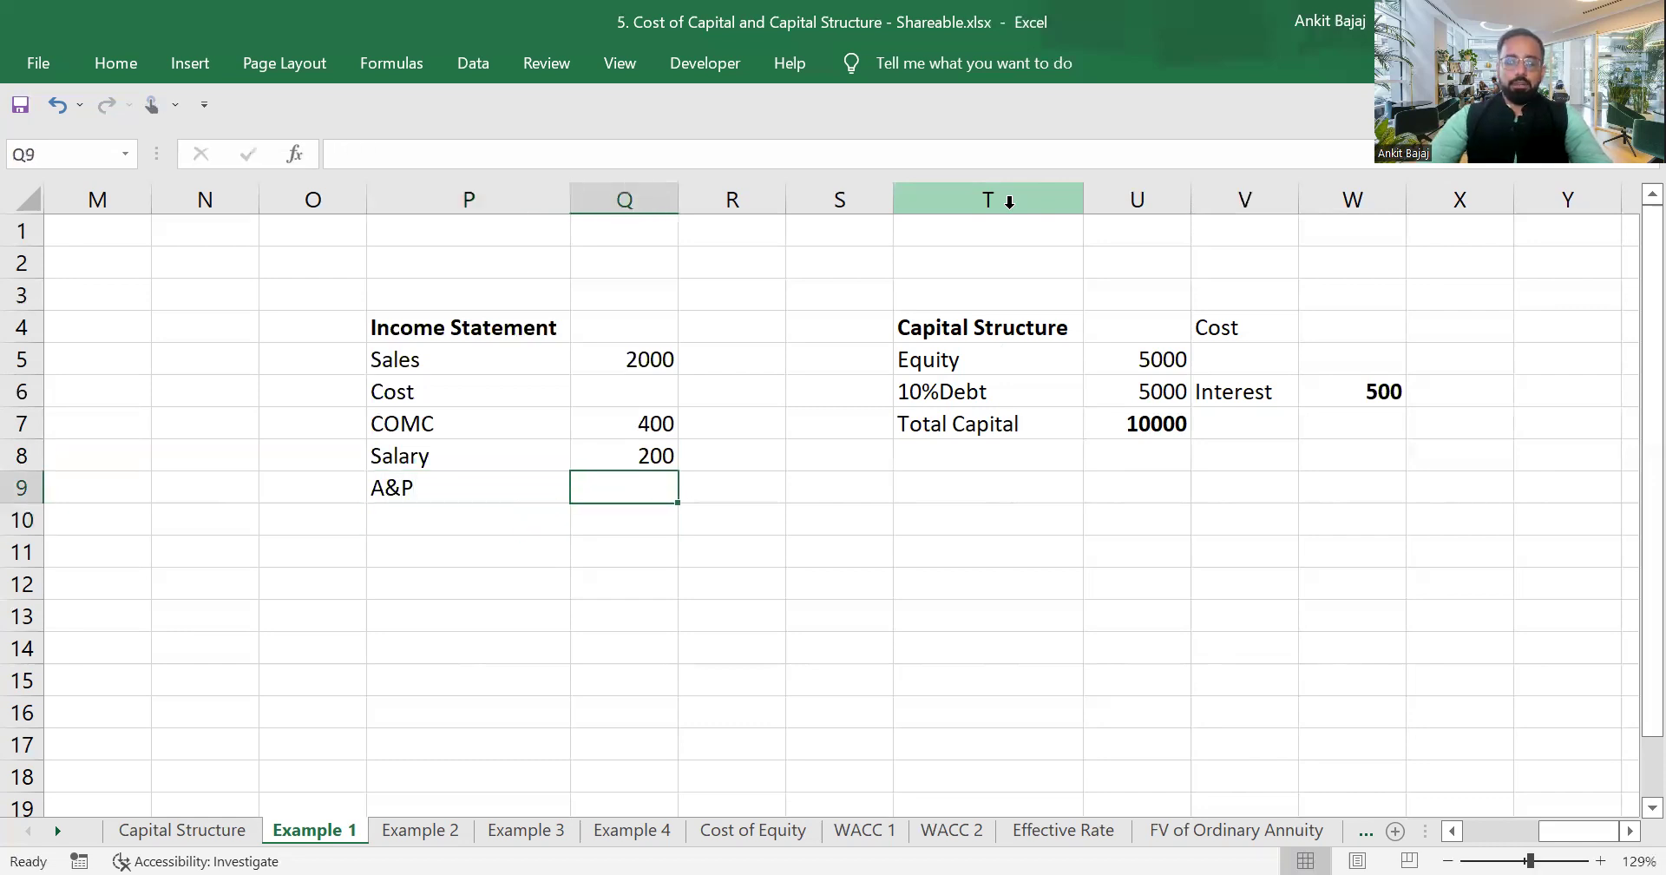
pyautogui.write('100')
pyautogui.press('Return')
# Enter Other Exper in P10 with an amount of 300 in Q10.
pyautogui.press('Left')
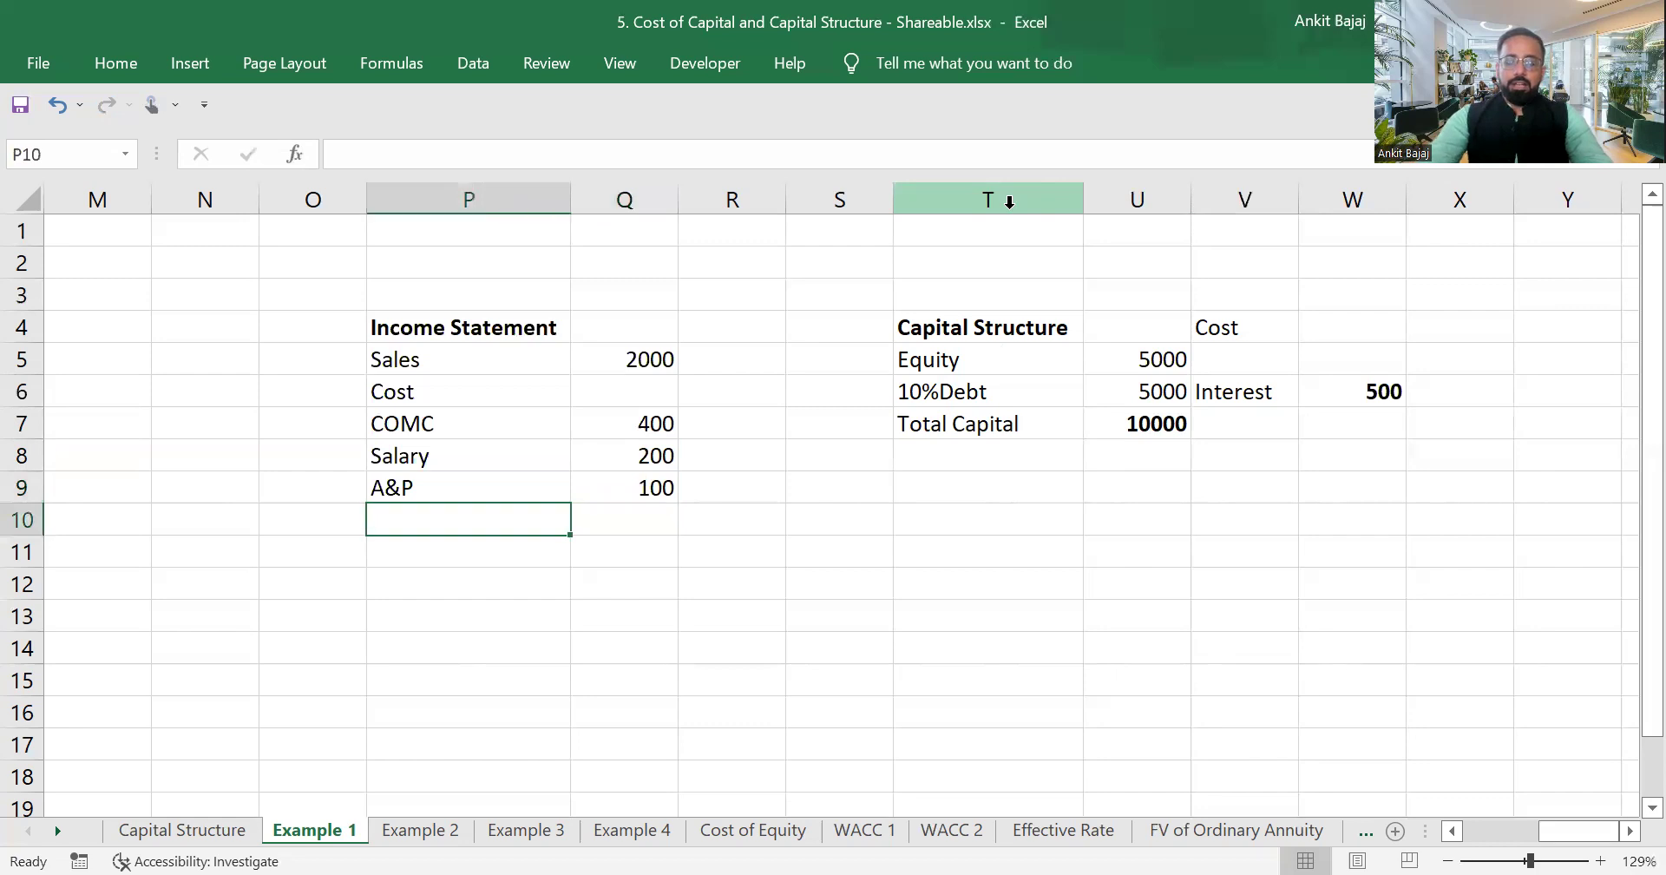
pyautogui.write('Othere')
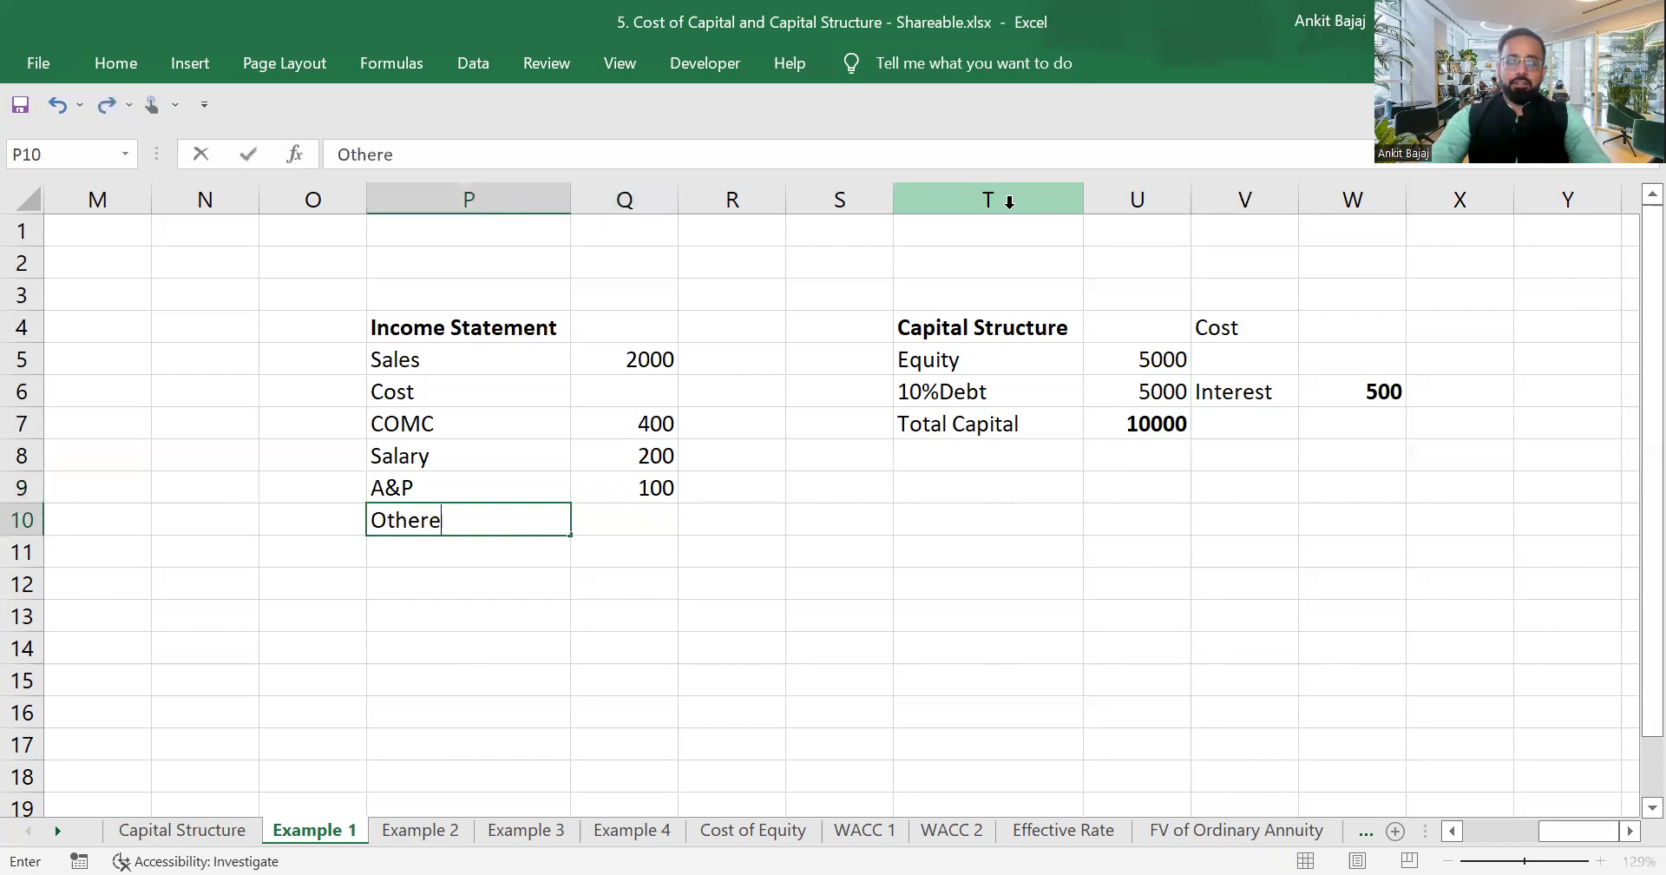
pyautogui.write('Exper')
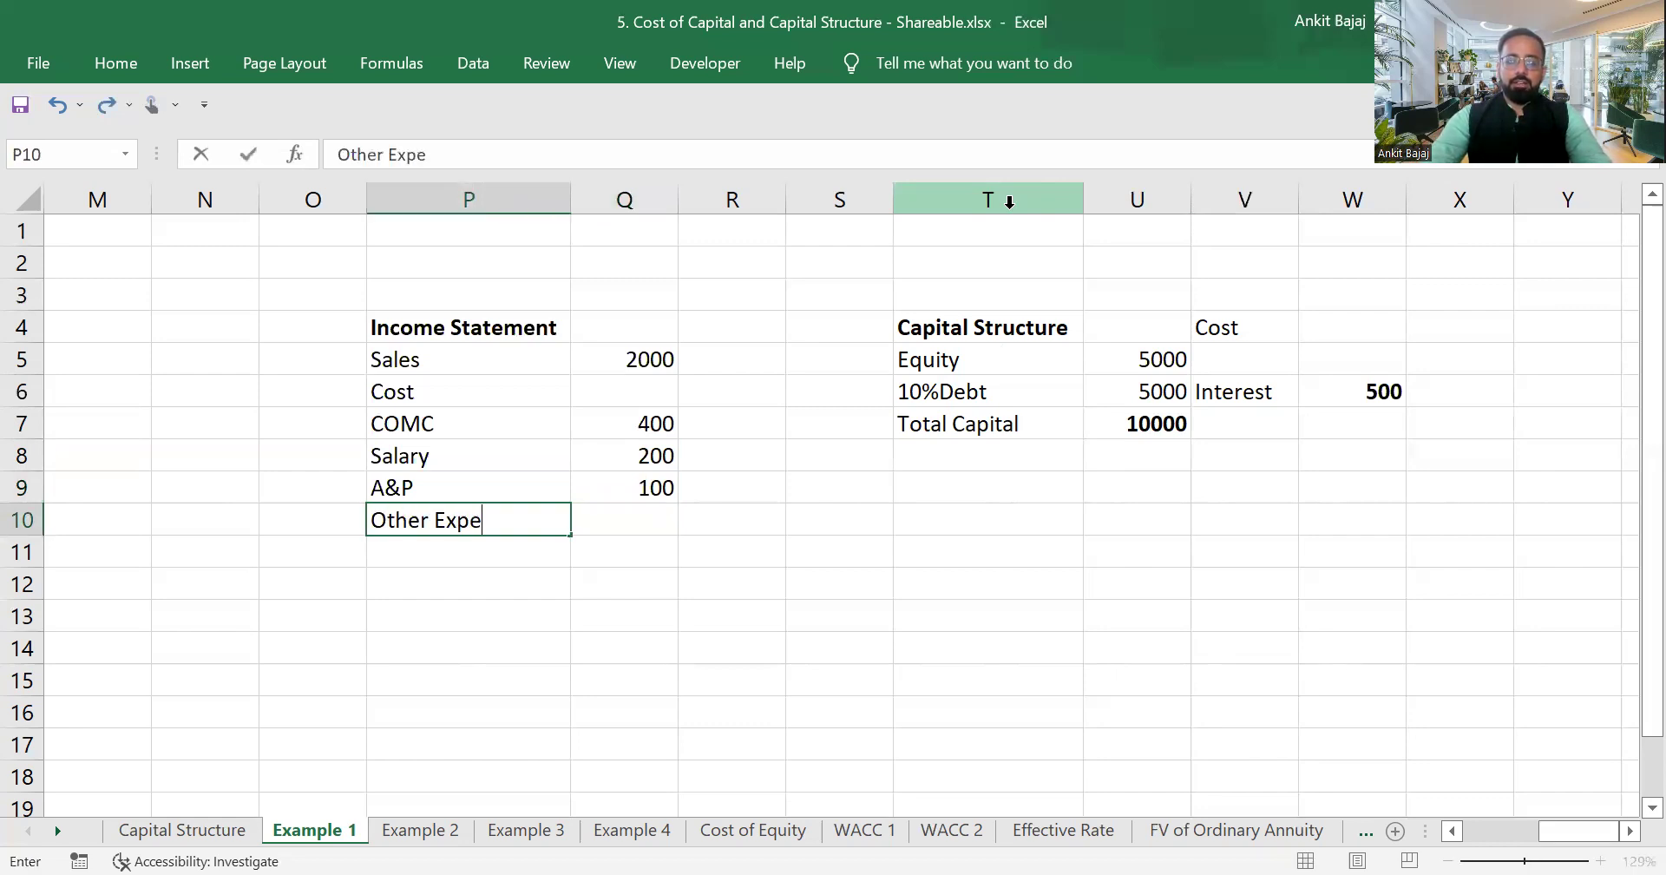
pyautogui.press('Return')
pyautogui.press('Right')
pyautogui.press('Up')
pyautogui.write('300')
pyautogui.press('Return')
pyautogui.press('Left')
pyautogui.press('Left')
pyautogui.press('Right')
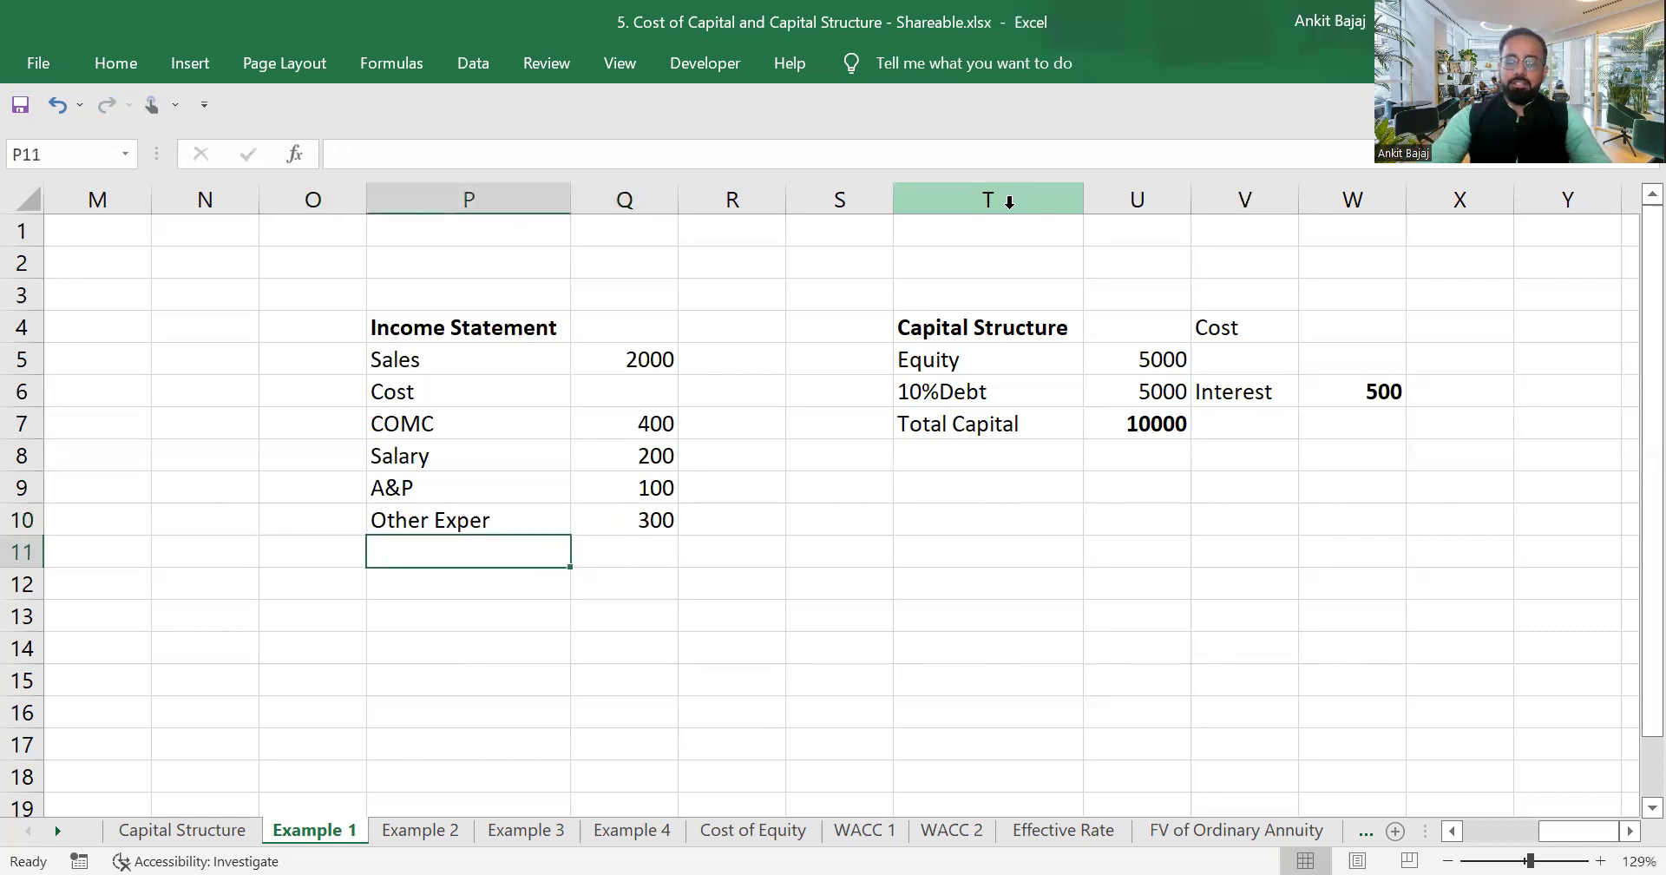
# Enter Interest in P11 and link Q11 to the capital structure's interest with the formula =W6.
pyautogui.write('Interest')
pyautogui.press('Return')
pyautogui.press('Right')
pyautogui.press('Up')
pyautogui.write('=')
pyautogui.press('Right')
pyautogui.press('Right')
pyautogui.press('Right')
pyautogui.press('Right')
pyautogui.press('Right')
pyautogui.press('Up')
pyautogui.press('Up')
pyautogui.press('Up')
pyautogui.press('Up')
pyautogui.press('Right')
pyautogui.press('Up')
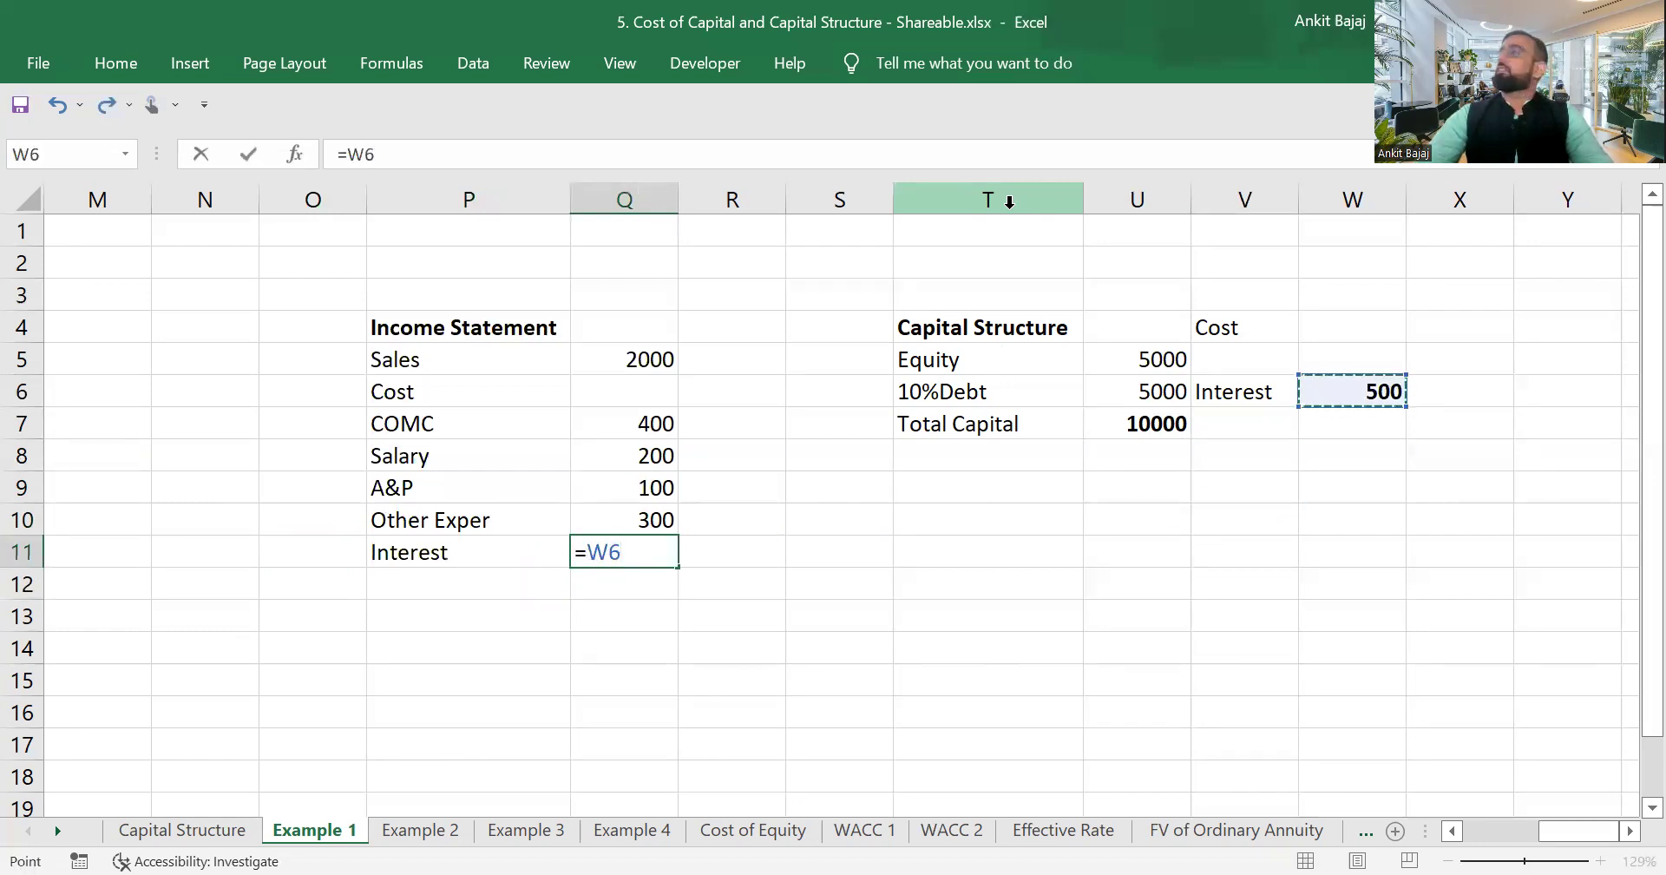
pyautogui.press('Return')
# Total the costs in Q12 with a bold =SUM(Q7:Q11) and label the row Total Cost in P12.
pyautogui.press('Down')
pyautogui.press('Down')
pyautogui.press('Up')
pyautogui.press('Up')
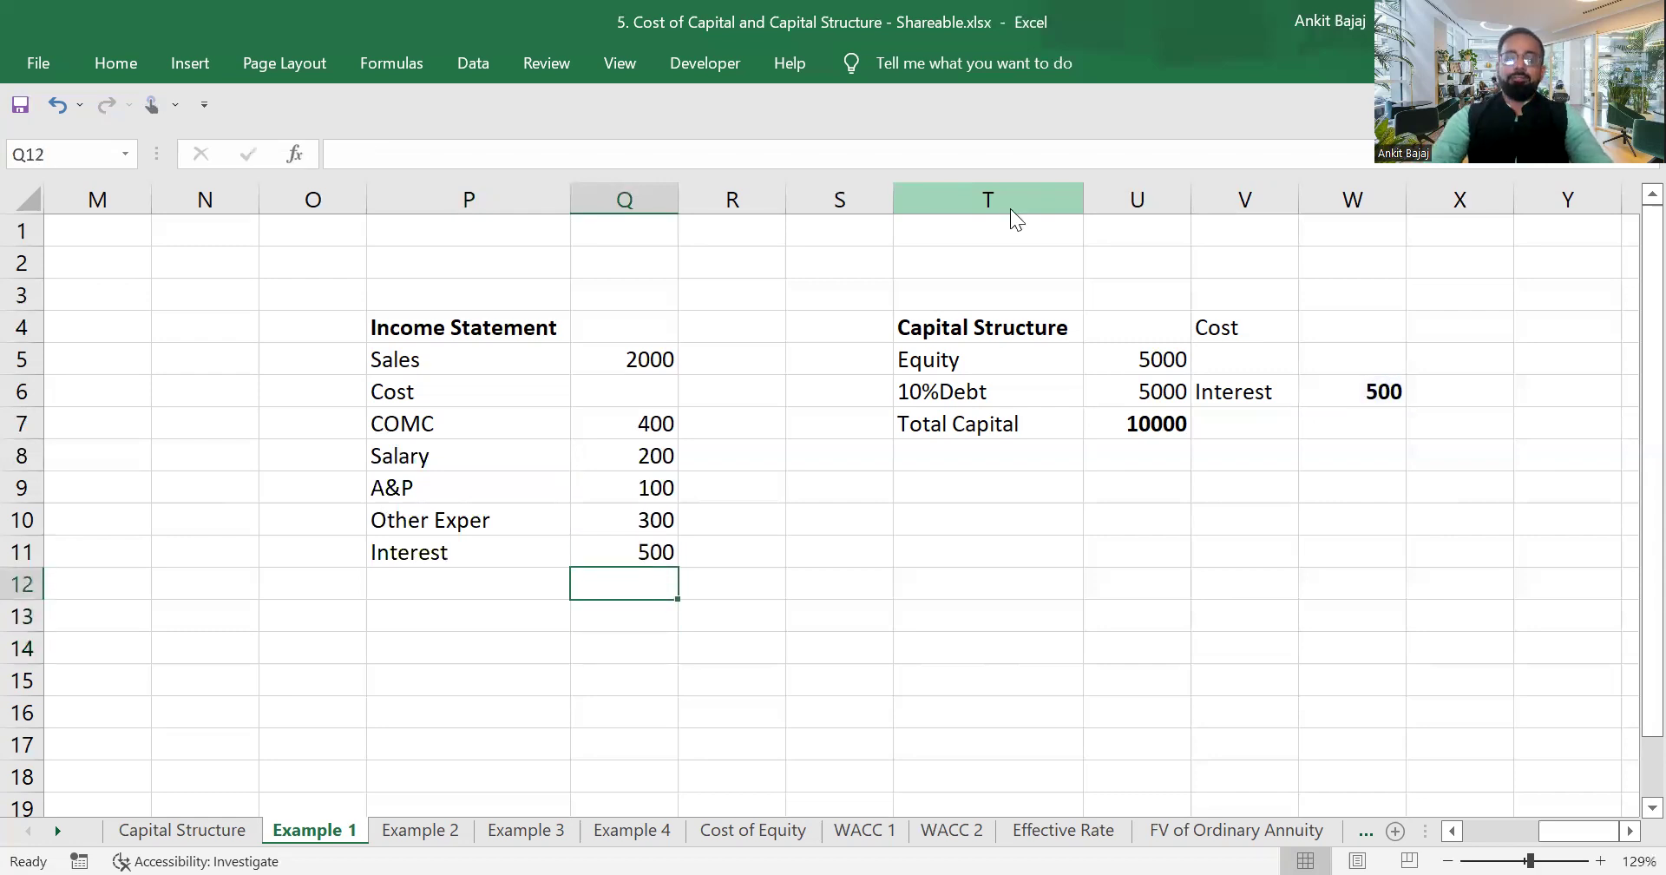
pyautogui.hotkey('alt', '=')
pyautogui.hotkey('ctrl', 'Return')
pyautogui.hotkey('ctrl', 'b')
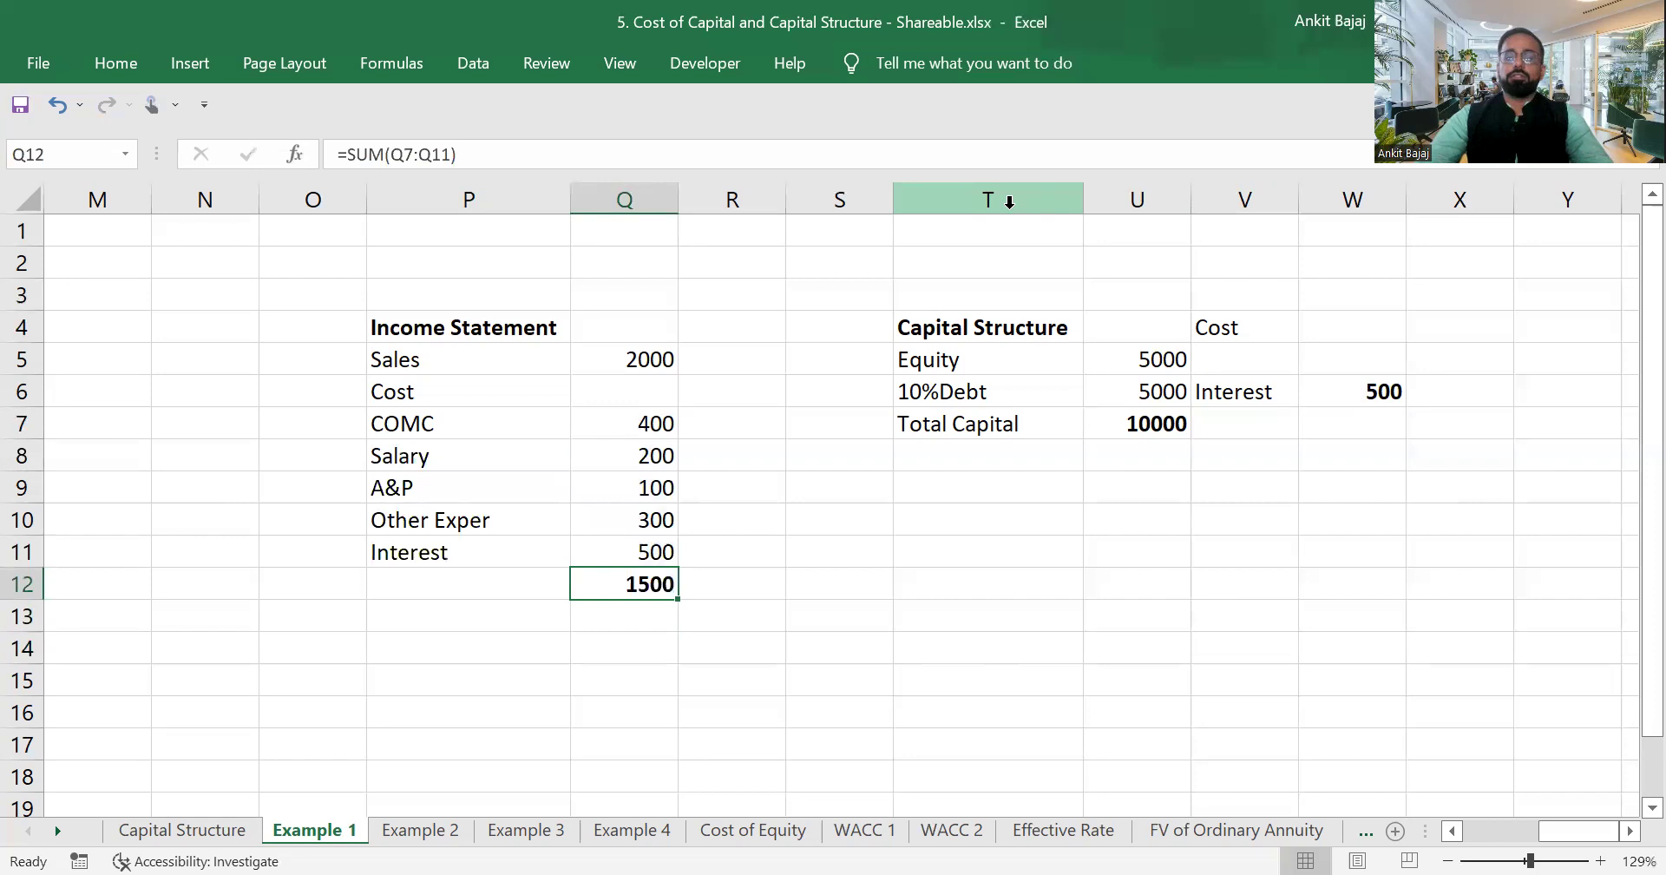
pyautogui.press('Left')
pyautogui.write('Total Cost')
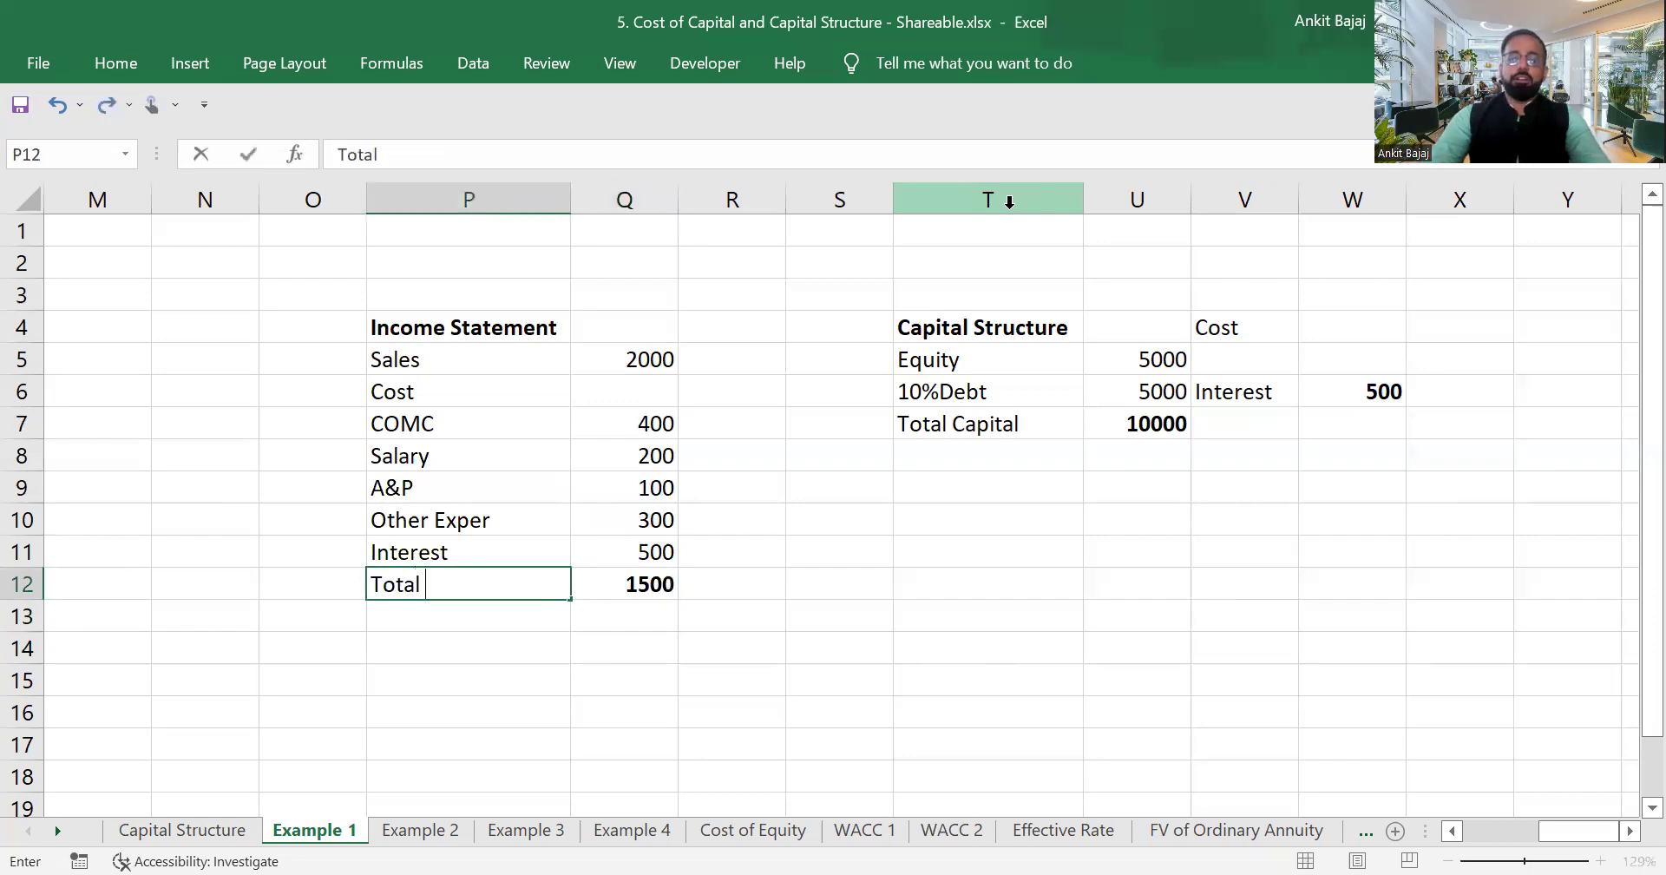
pyautogui.press('Return')
# Enter the label PBT in P14, leaving a blank row below Total Cost.
pyautogui.press('Up')
pyautogui.press('Down')
pyautogui.press('Down')
pyautogui.write('PB')
pyautogui.press('Return')
# Calculate the profit before tax in Q14 as sales minus total cost with the formula =Q5-Q12.
pyautogui.press('Right')
pyautogui.press('Up')
pyautogui.press('Right')
pyautogui.press('Left')
pyautogui.write('=')
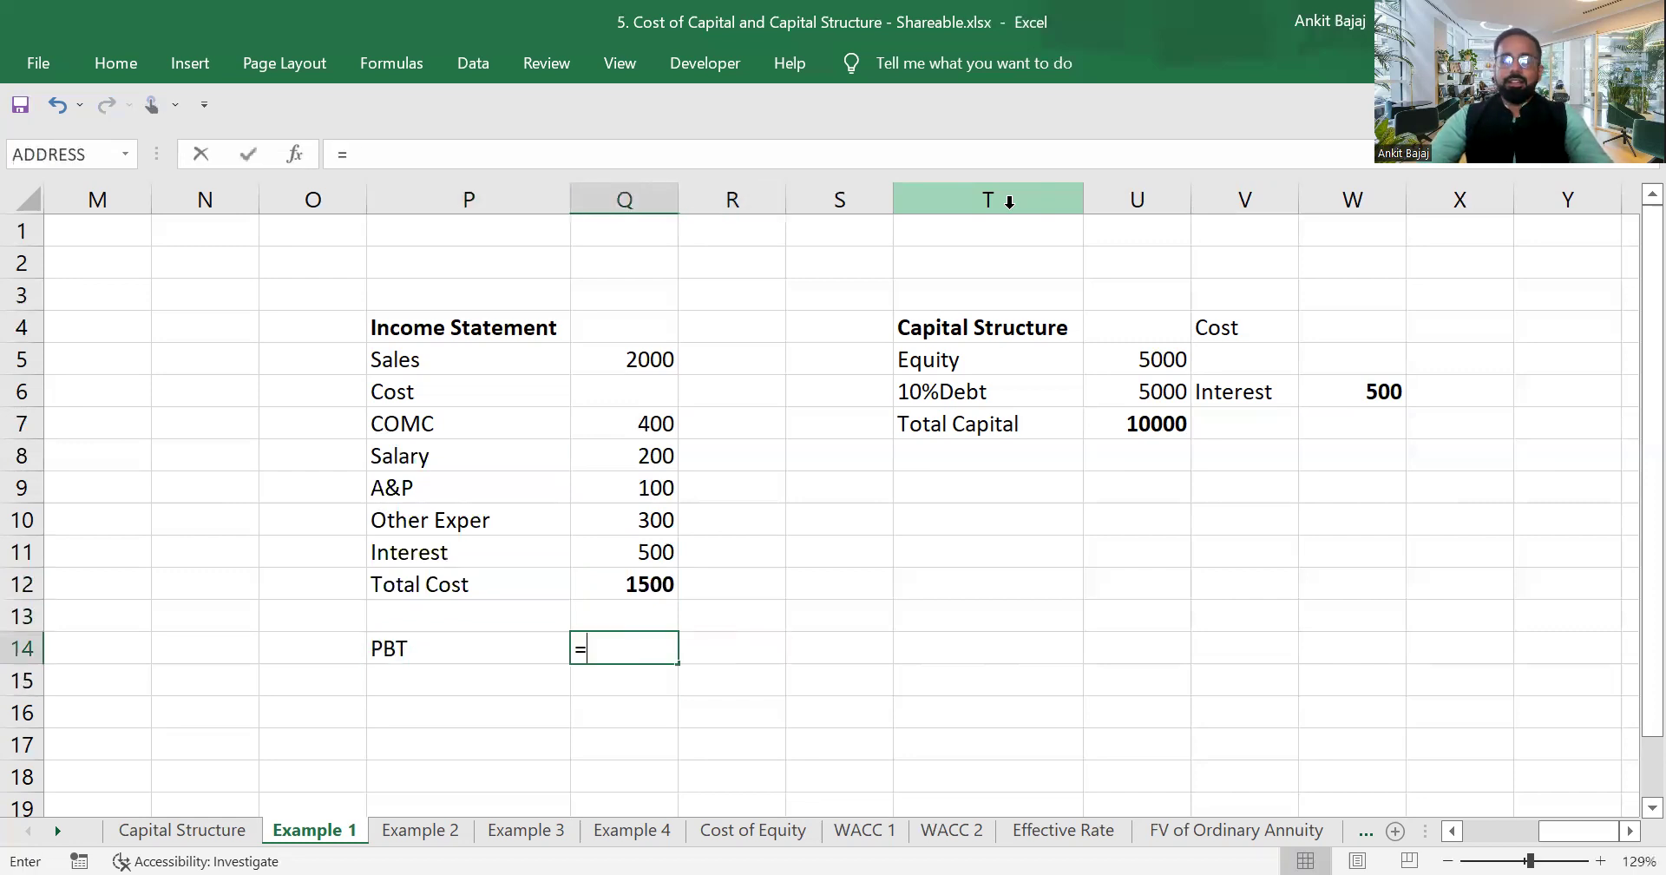
pyautogui.press('Up')
pyautogui.press('Up')
pyautogui.press('Up')
pyautogui.press('Up')
pyautogui.press('Up')
pyautogui.press('Up')
pyautogui.press('Up')
pyautogui.press('Up')
pyautogui.press('Up')
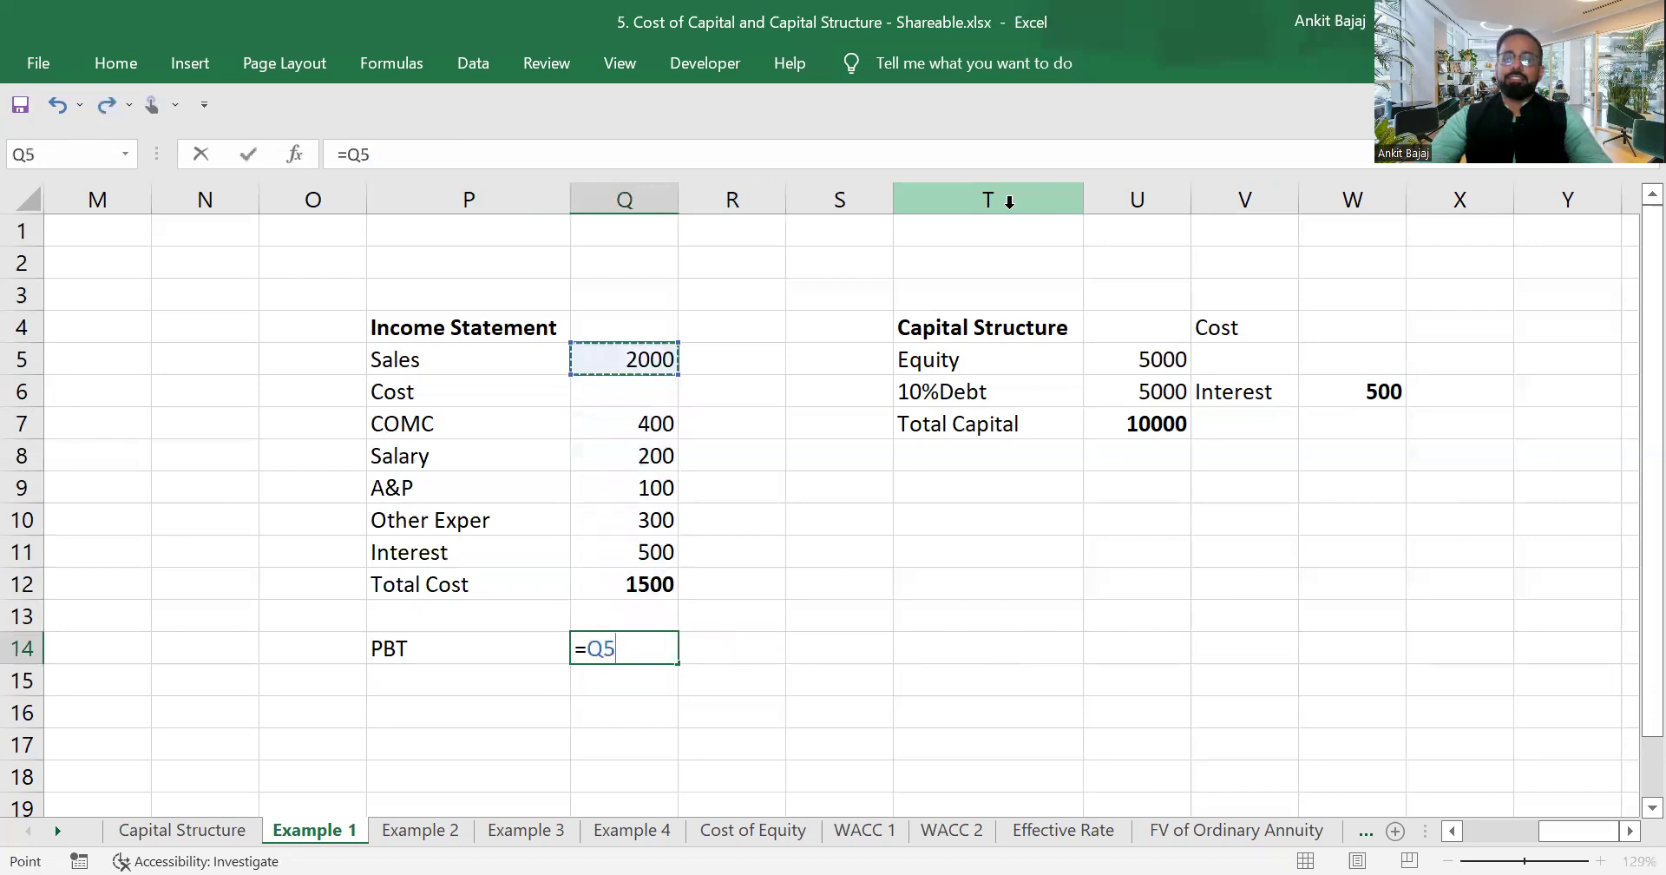
pyautogui.write('-')
pyautogui.press('Up')
pyautogui.press('Up')
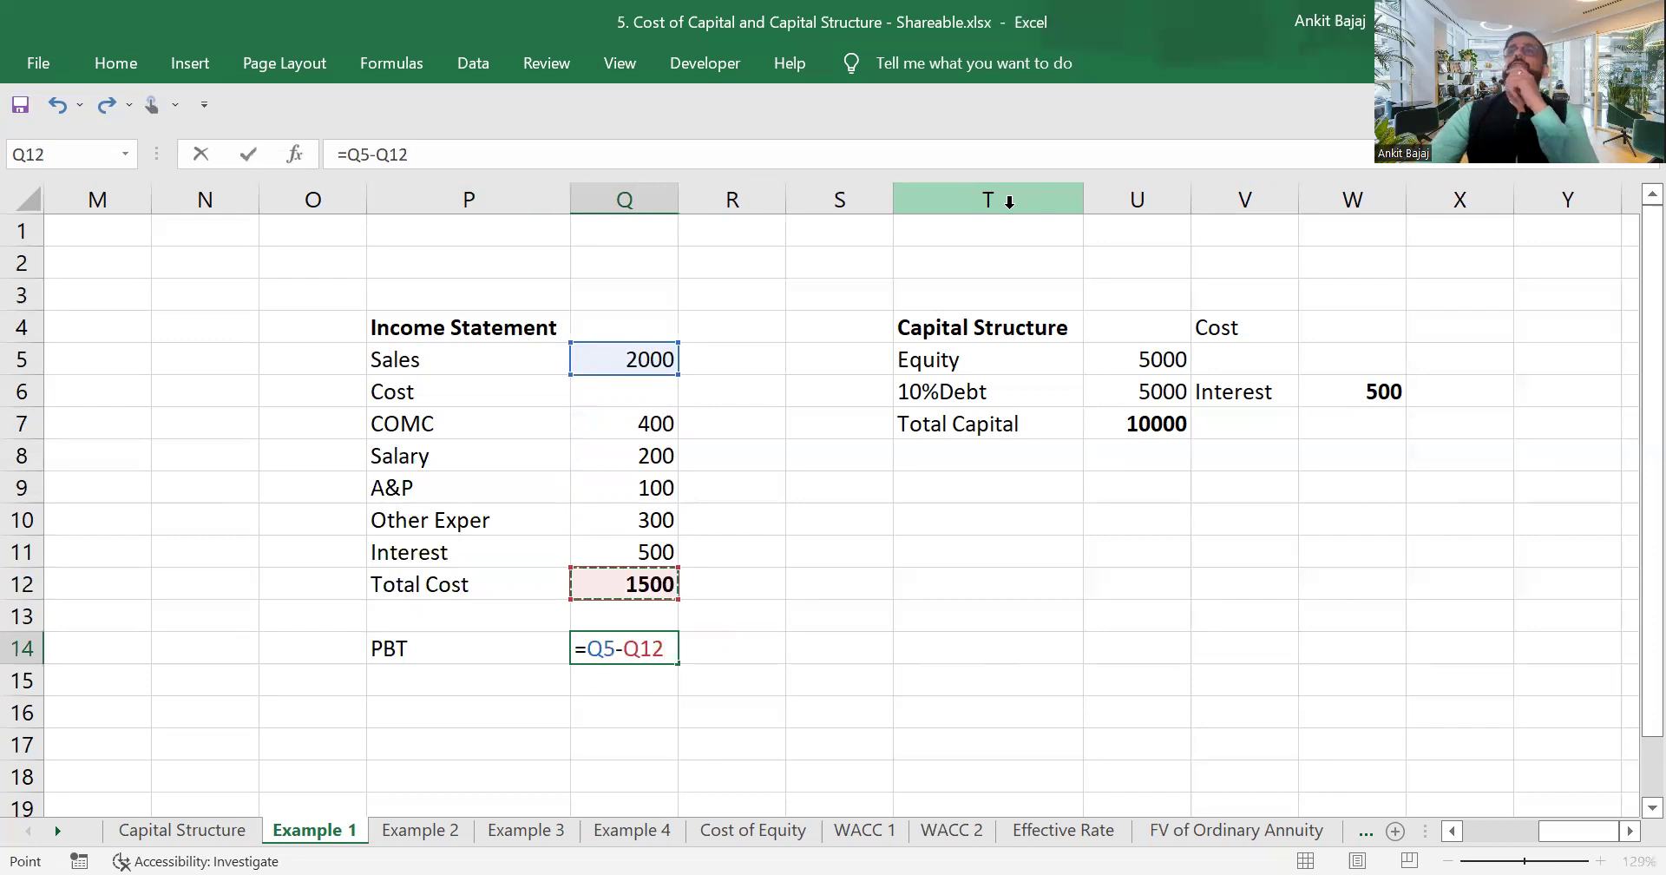
pyautogui.press('Return')
pyautogui.press('Up')
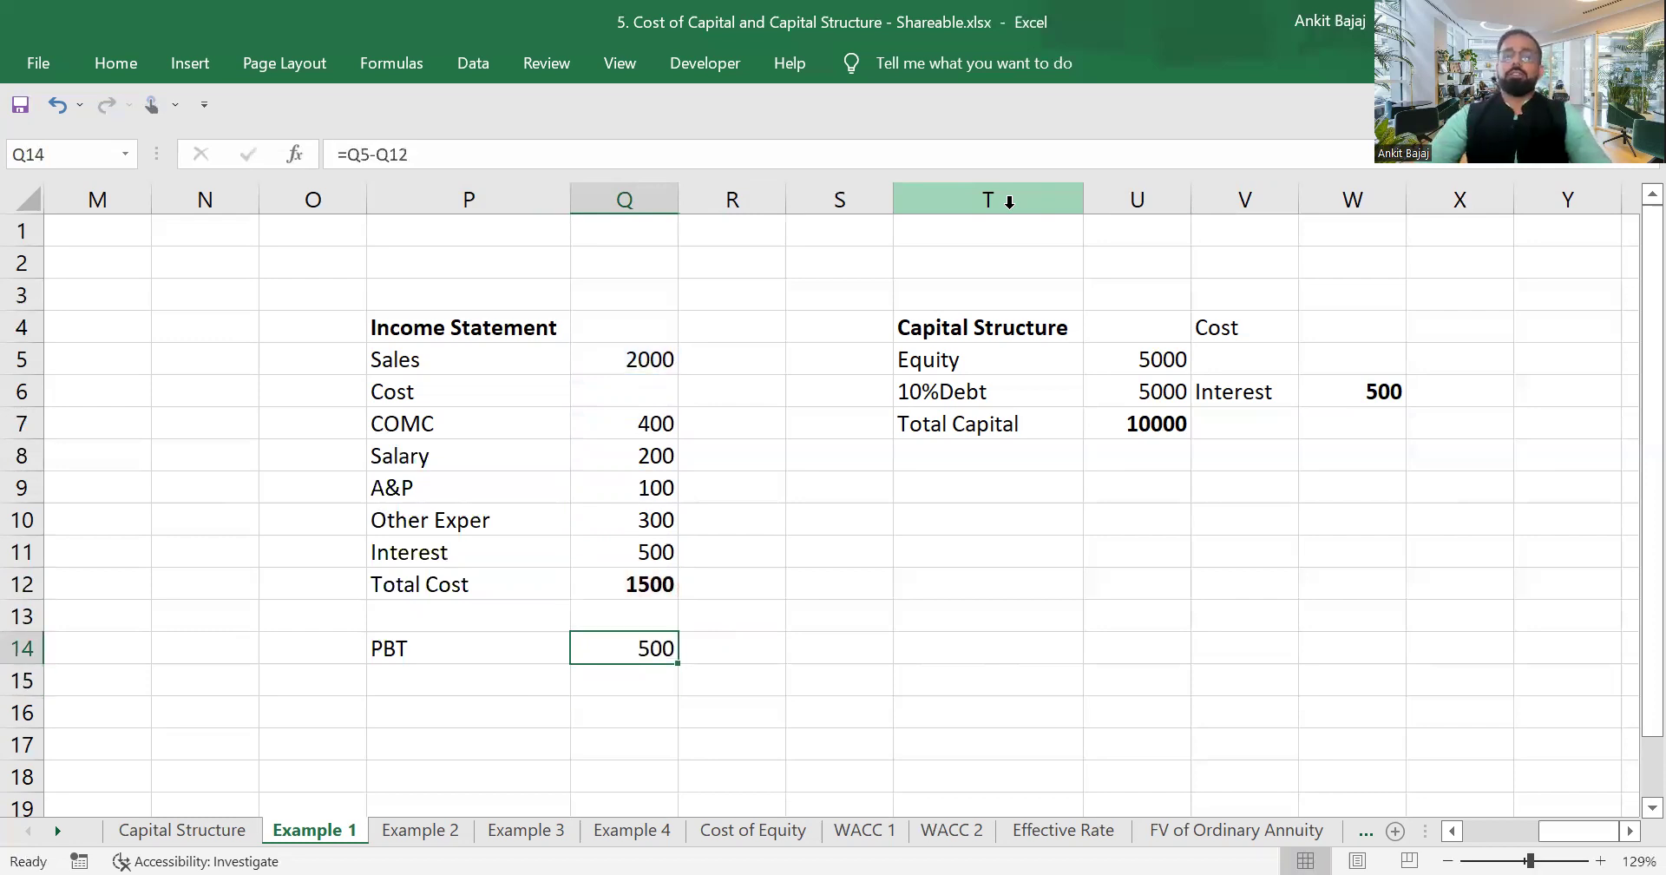
# Make the PBT label and its amount in P14:Q14 bold.
pyautogui.hotkey('shift', 'Left')
pyautogui.hotkey('shift', 'Left')
pyautogui.hotkey('shift', 'Right')
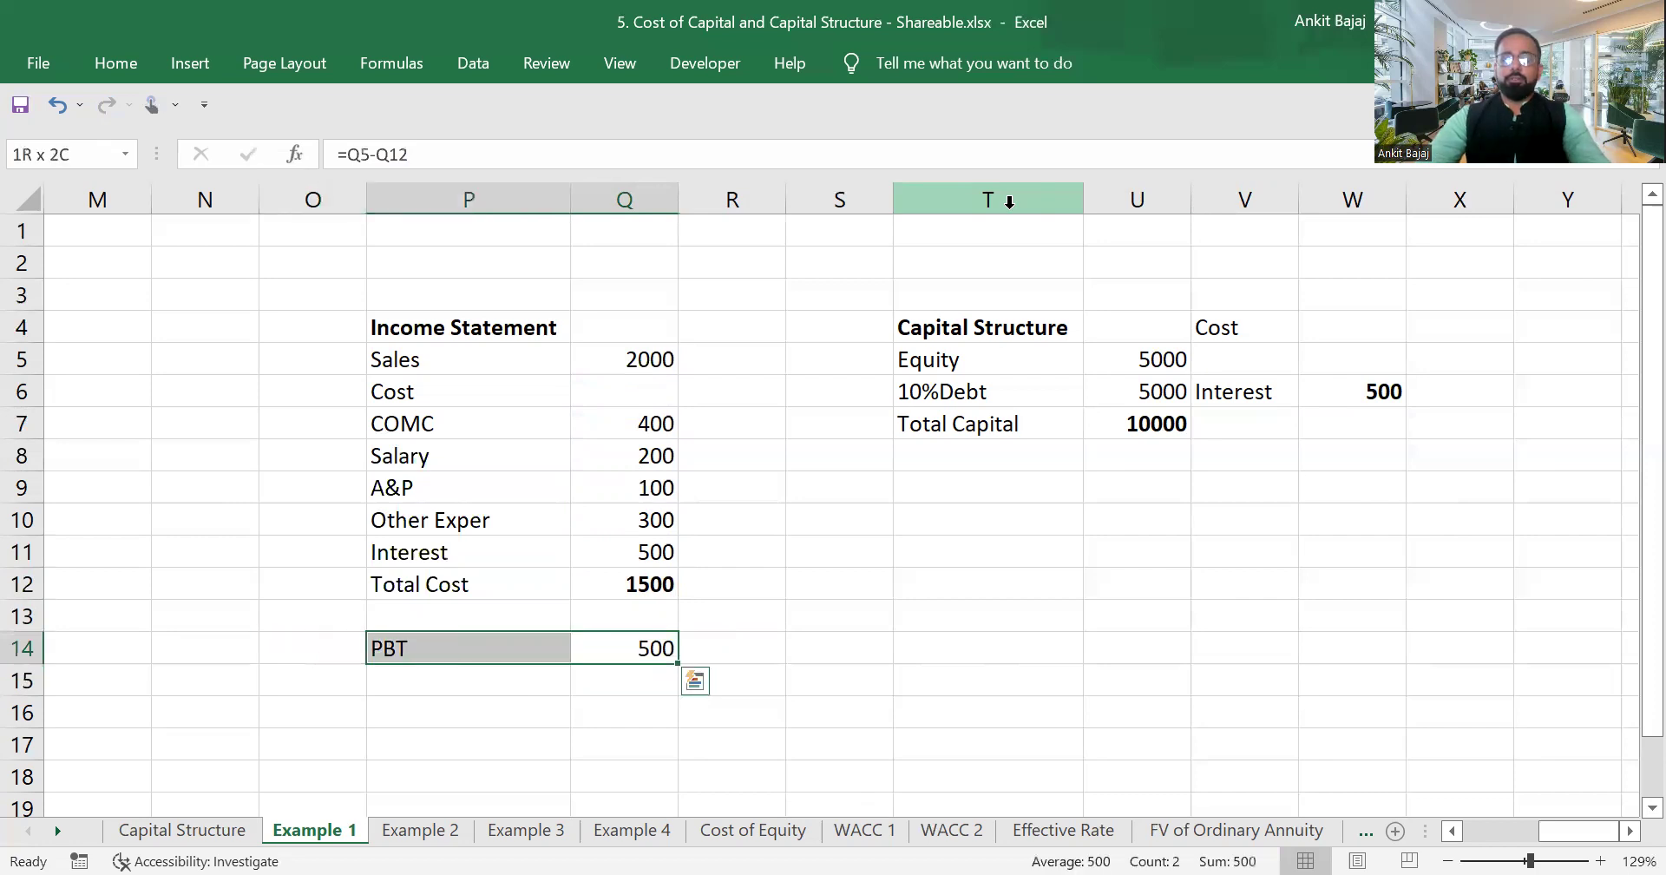
pyautogui.hotkey('ctrl', 'b')
# Label P15, directly below PBT, as Tax @ 30%.
pyautogui.press('Down')
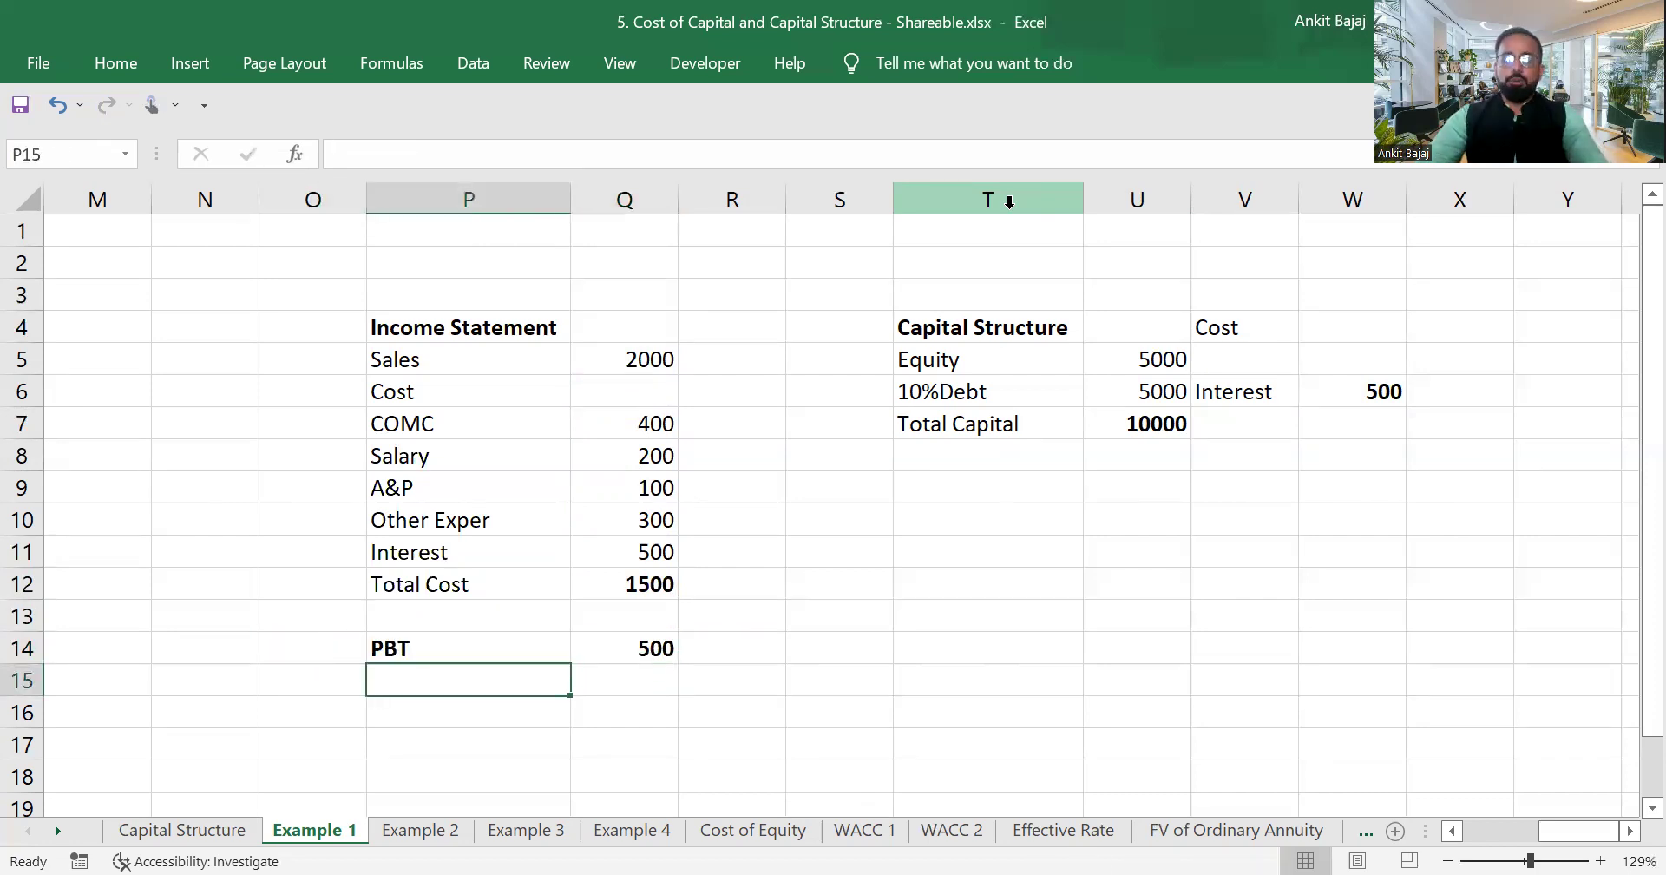
pyautogui.write('Tax')
pyautogui.press('Return')
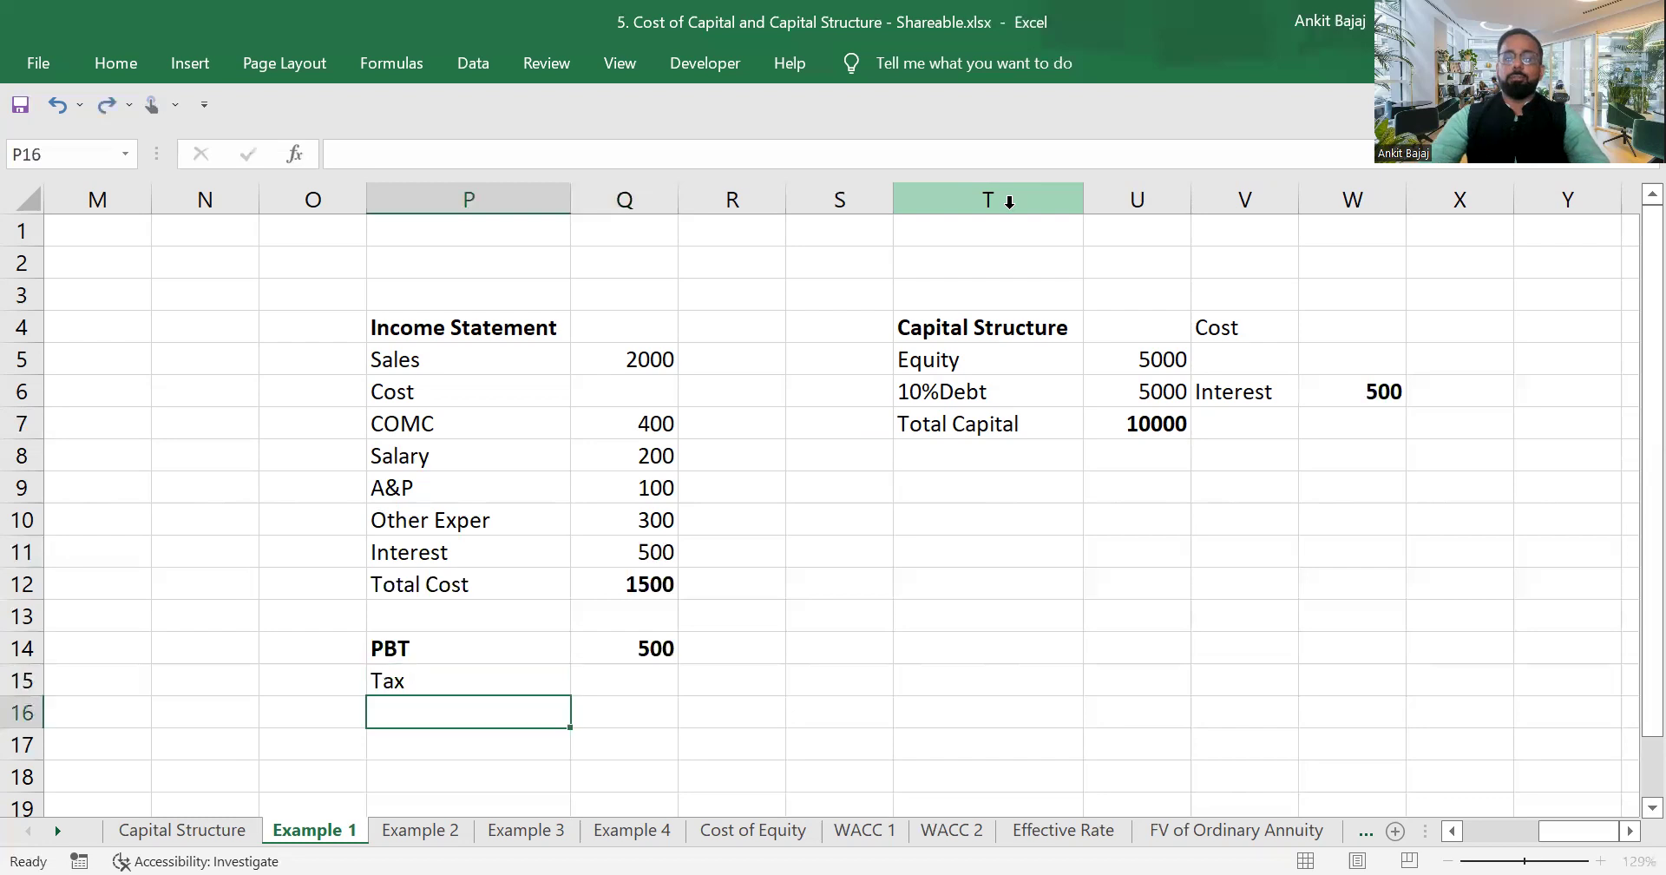
pyautogui.press('Up')
pyautogui.press('F2')
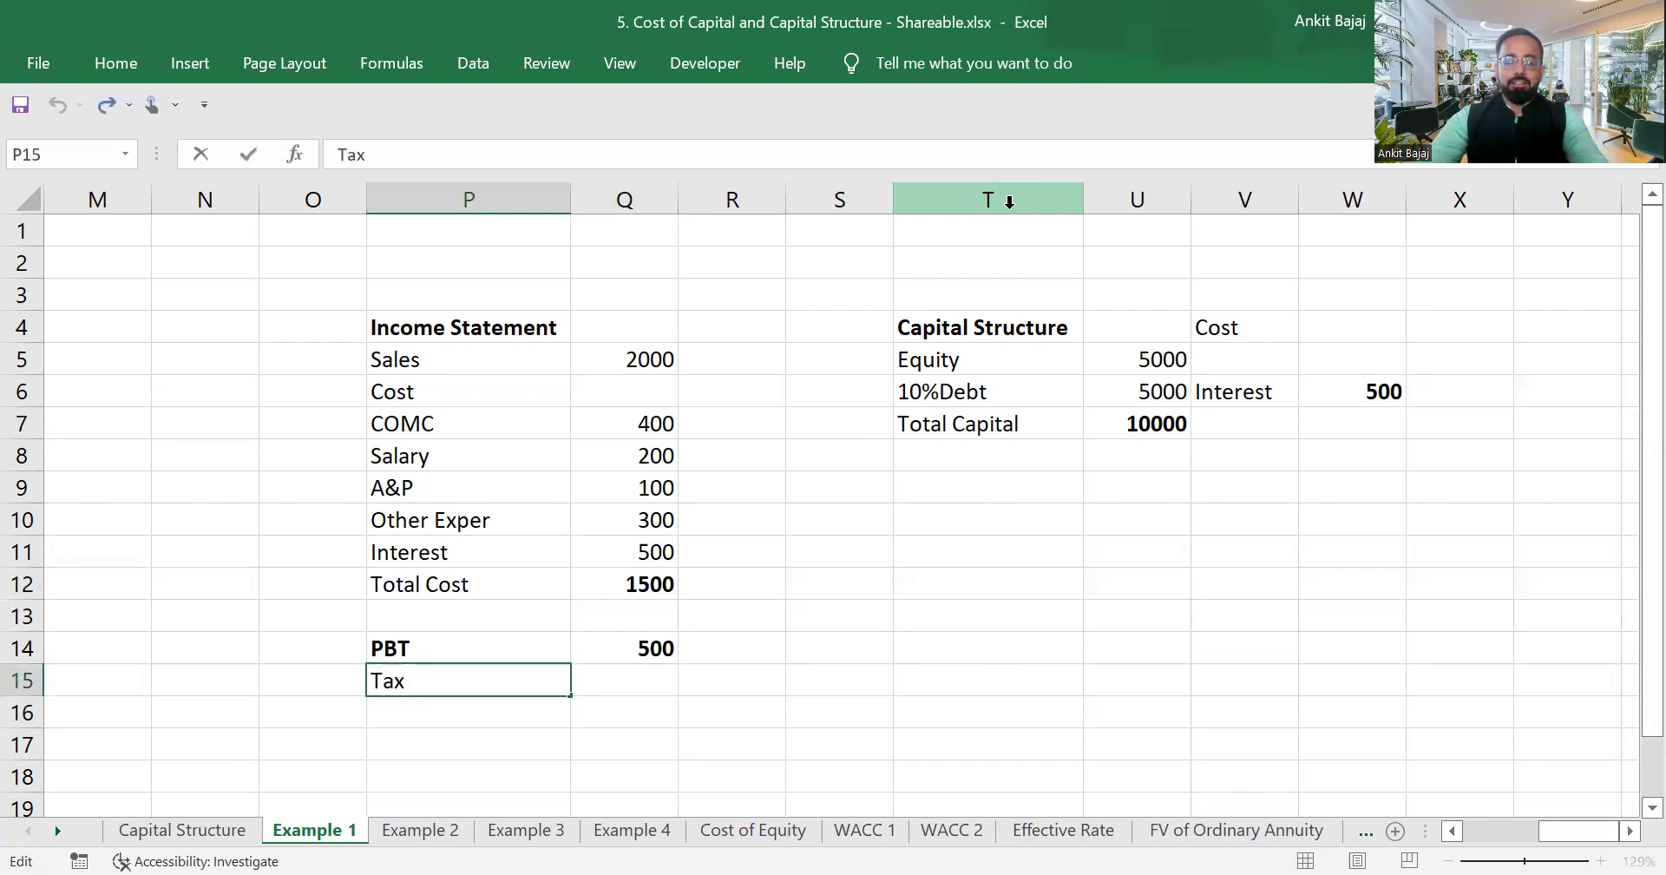
pyautogui.write('@')
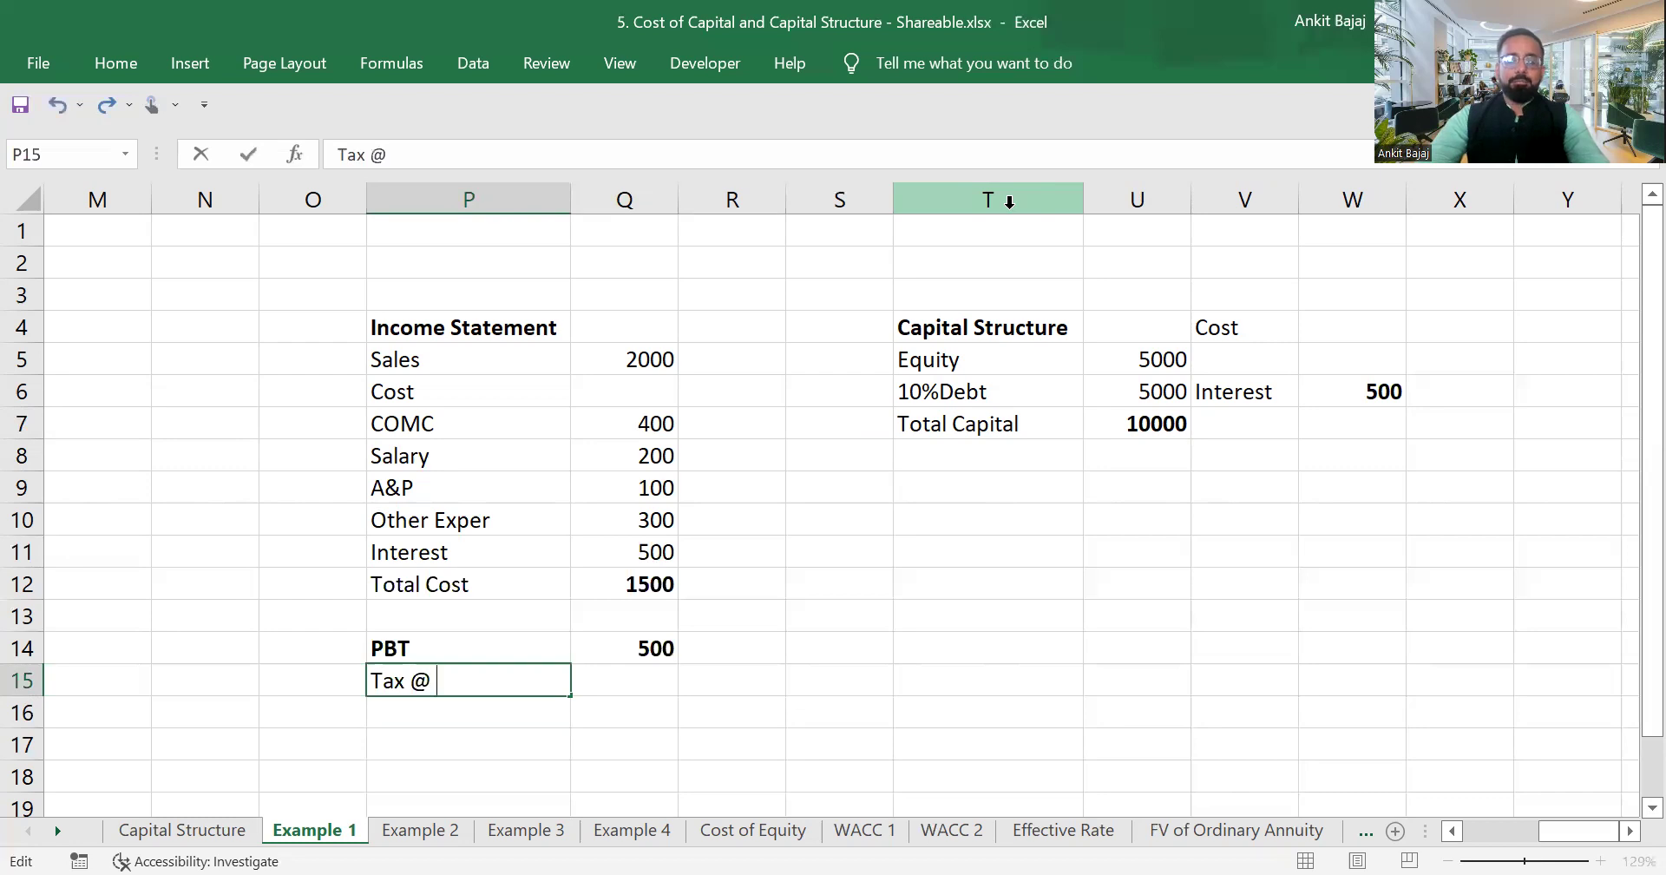
pyautogui.write(' 30%')
pyautogui.press('Return')
# Calculate the tax in Q15 with the formula =Q14*30%.
pyautogui.press('Right')
pyautogui.press('Up')
pyautogui.write('=')
pyautogui.press('Up')
pyautogui.write('*')
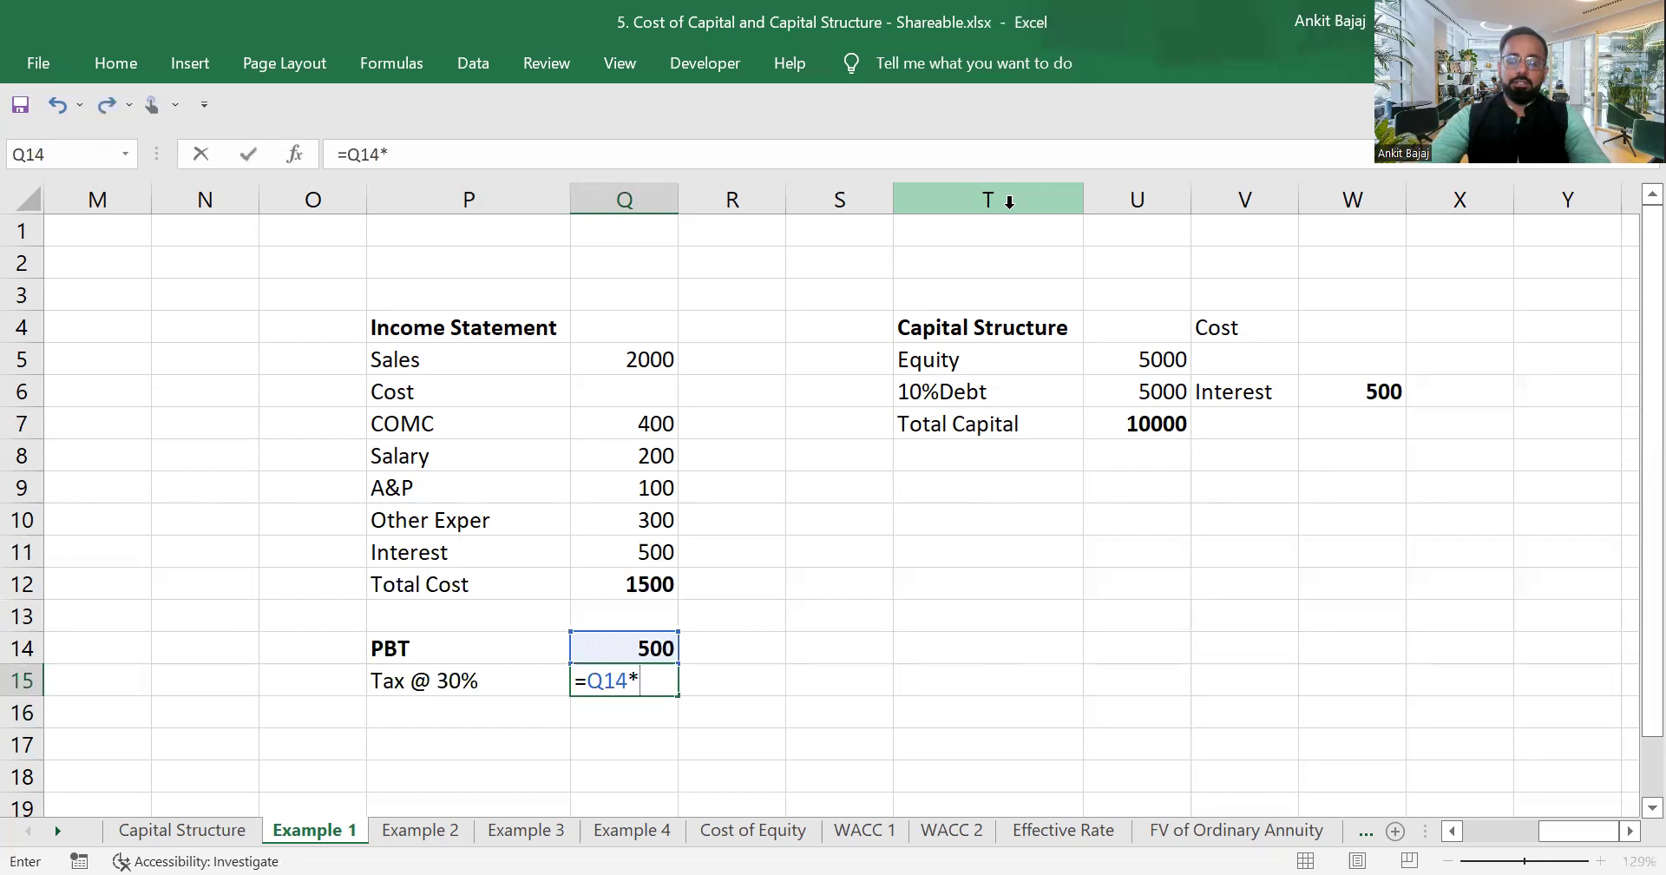
pyautogui.write('30%')
pyautogui.press('Return')
pyautogui.press('Up')
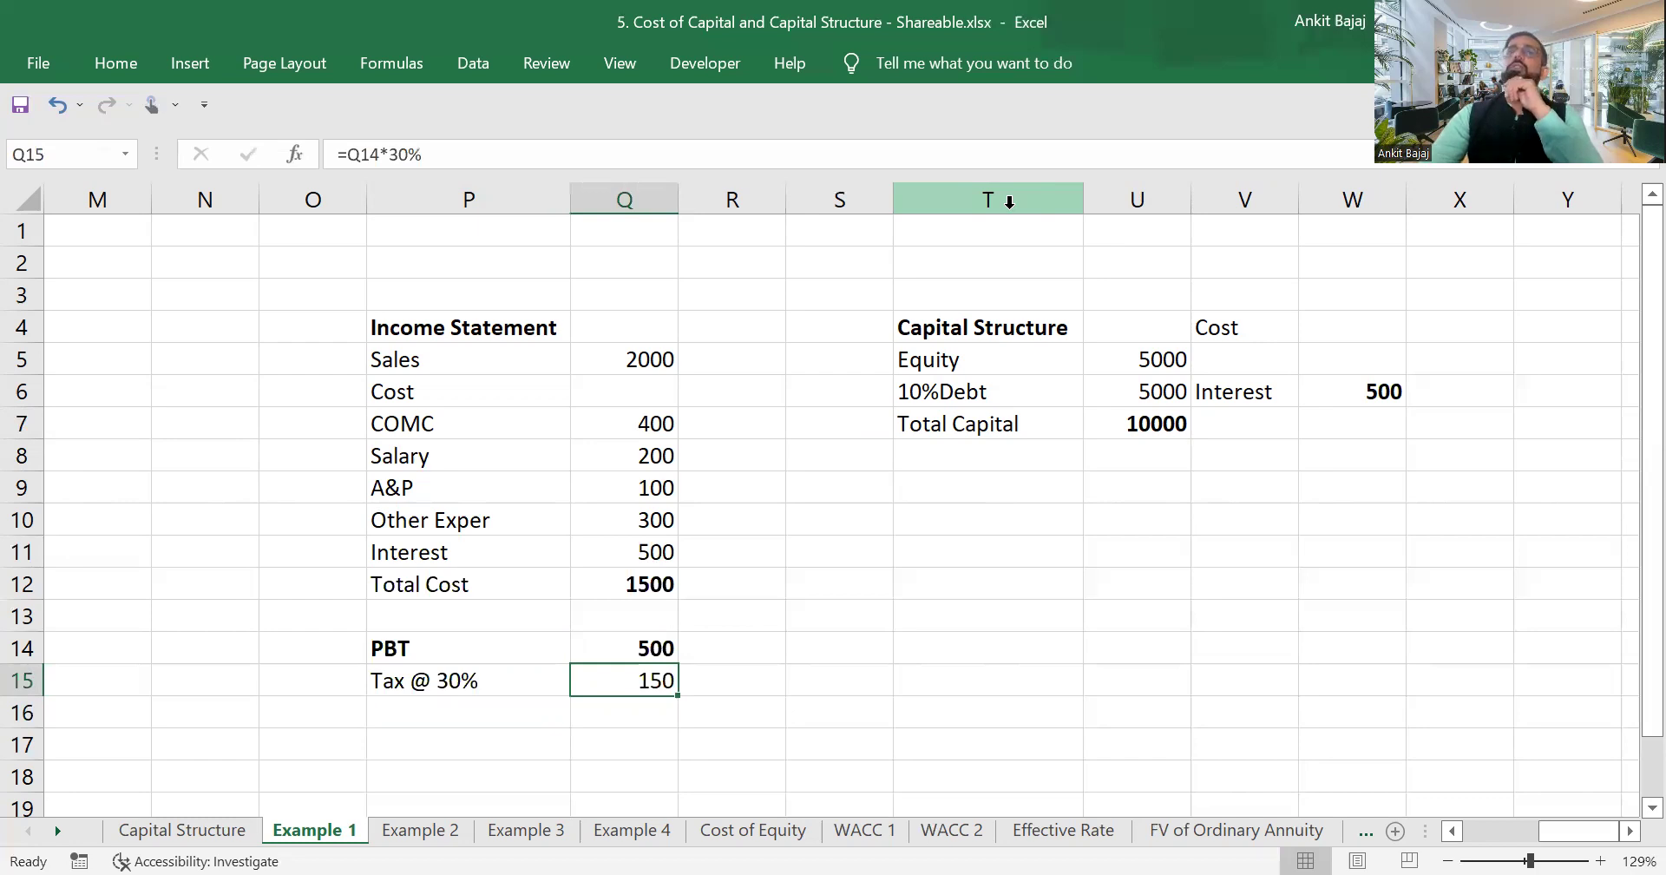
# Copy the capital structure block T4:W7 and paste the copy below it, starting at T9.
pyautogui.press('Up')
pyautogui.press('Right')
pyautogui.press('Up')
pyautogui.press('Up')
pyautogui.press('Up')
pyautogui.press('Up')
pyautogui.press('Up')
pyautogui.press('Up')
pyautogui.press('Up')
pyautogui.press('Up')
pyautogui.press('Up')
pyautogui.press('Up')
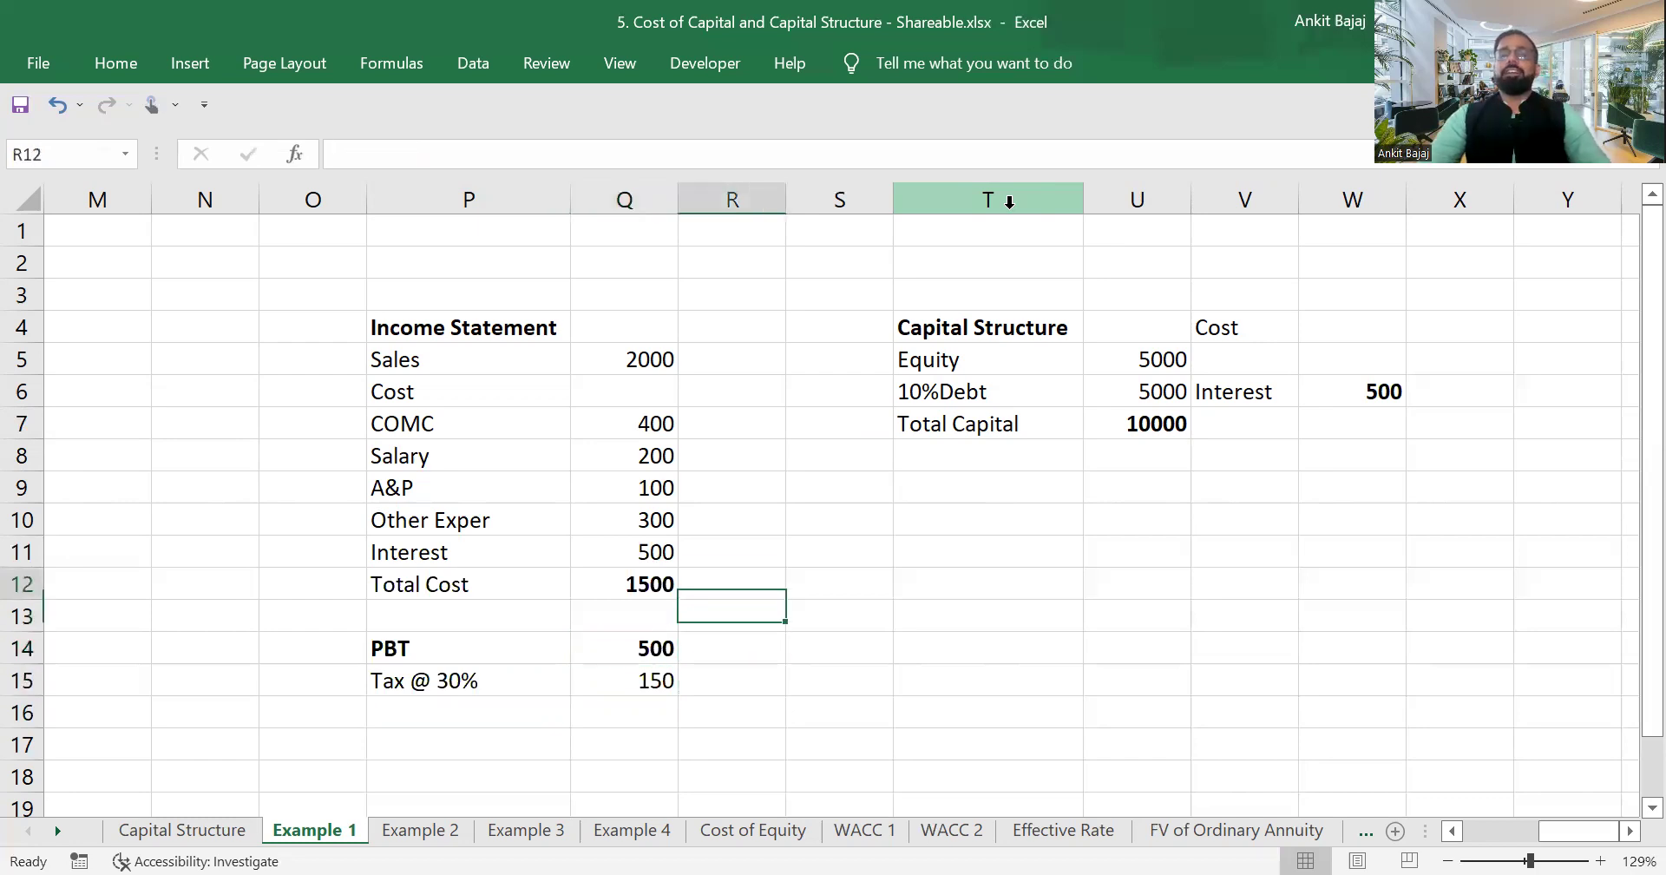
pyautogui.press('Right')
pyautogui.press('Right')
pyautogui.press('End')
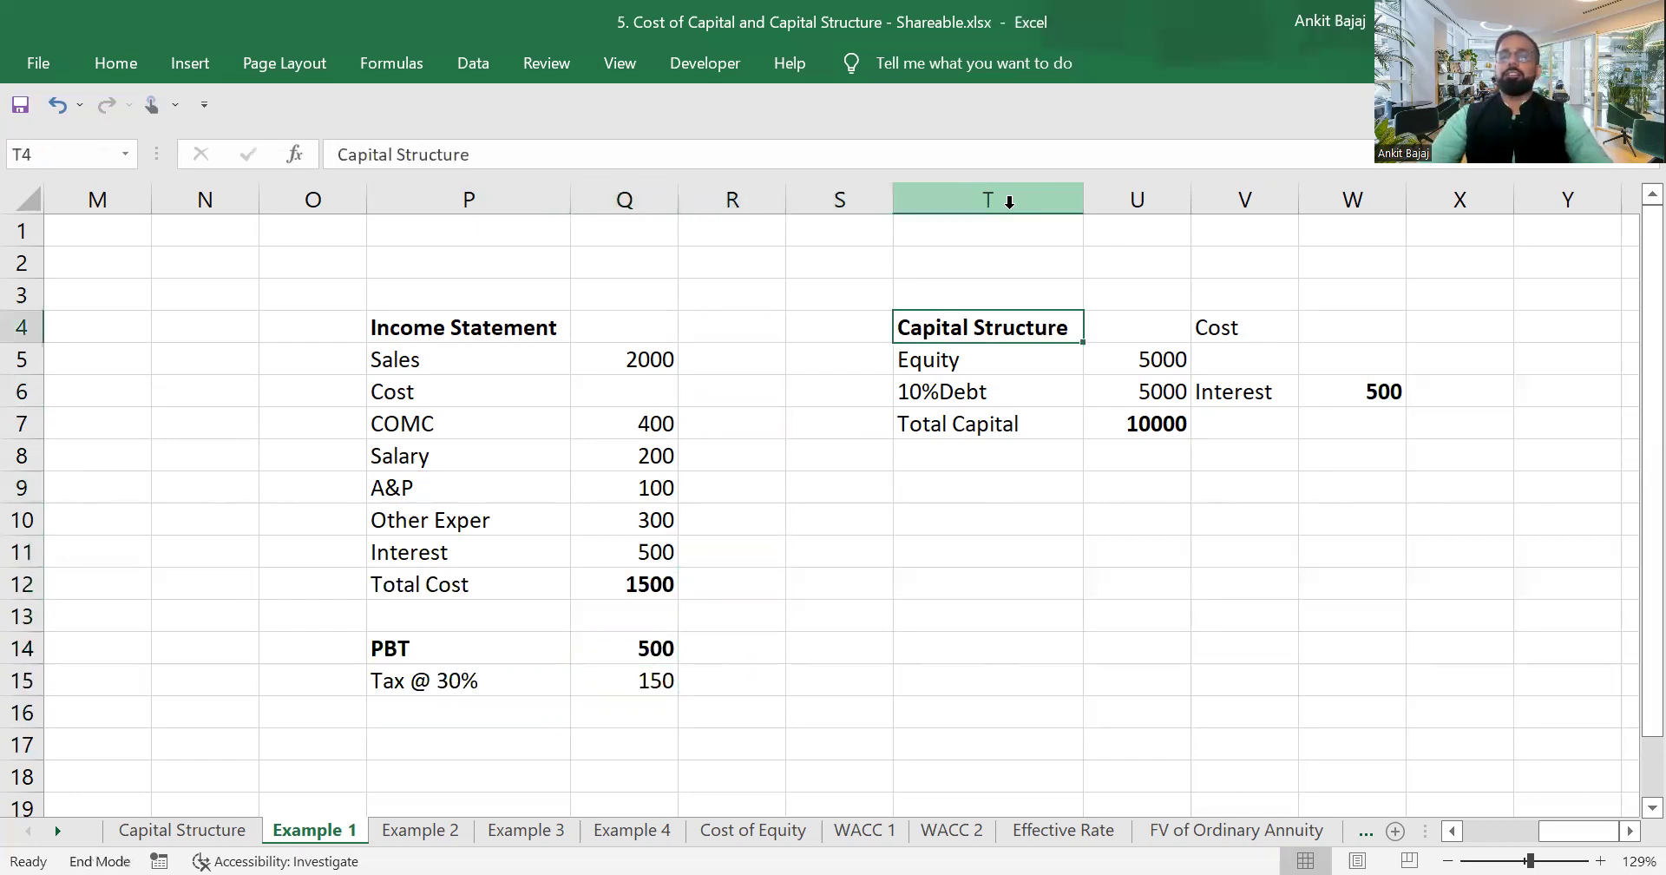
pyautogui.hotkey('shift', 'Right')
pyautogui.hotkey('shift', 'Down')
pyautogui.hotkey('shift', 'Down')
pyautogui.hotkey('shift', 'Down')
pyautogui.hotkey('shift', 'Down')
pyautogui.hotkey('shift', 'Up')
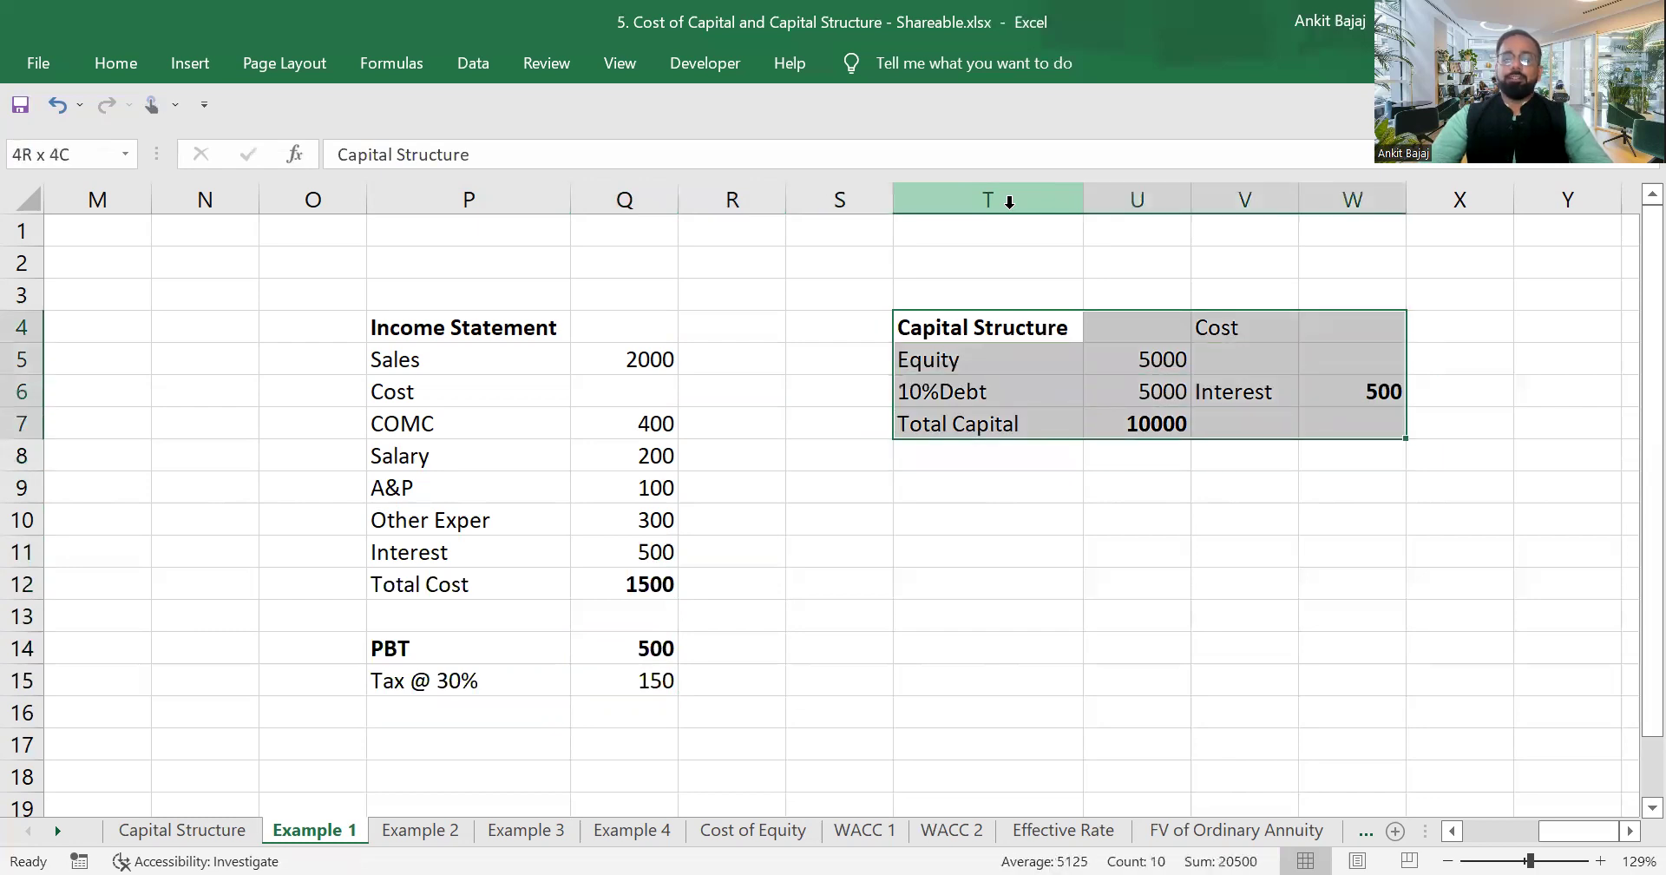
pyautogui.hotkey('ctrl', 'c')
pyautogui.press('Down')
pyautogui.press('Down')
pyautogui.press('Down')
pyautogui.press('Down')
pyautogui.press('Down')
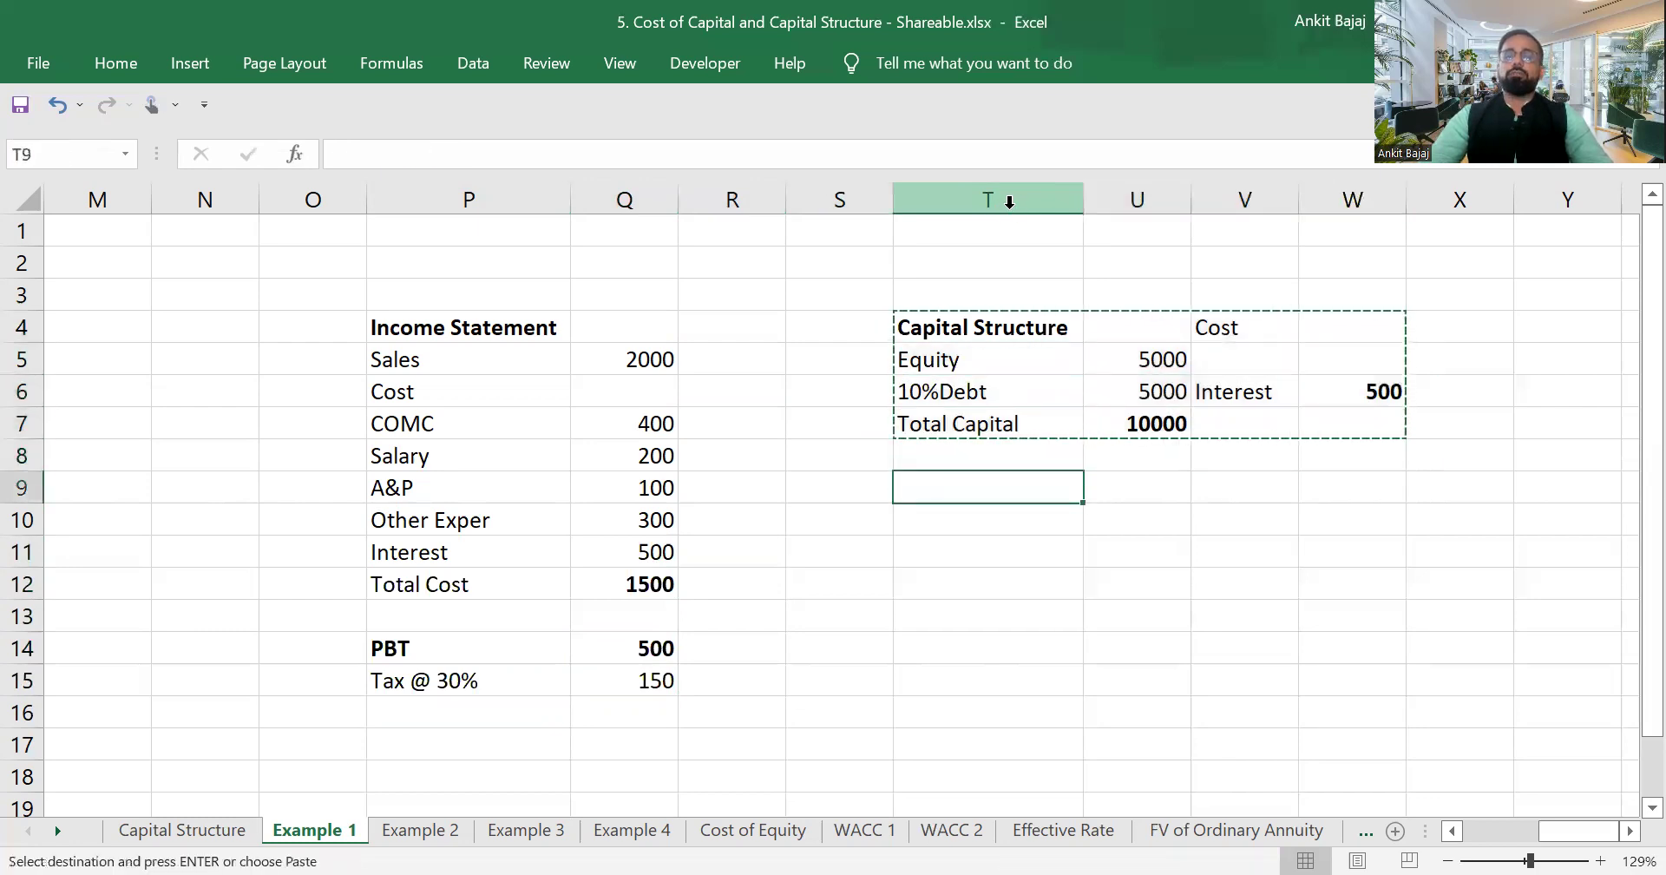
pyautogui.hotkey('ctrl', 'v')
# In the copied capital structure, clear the debt amount in U11 and set the equity in U10 to 10000.
pyautogui.press('Down')
pyautogui.press('Down')
pyautogui.hotkey('shift', 'Right')
pyautogui.press('Left')
pyautogui.press('Right')
pyautogui.press('Right')
pyautogui.press('Delete')
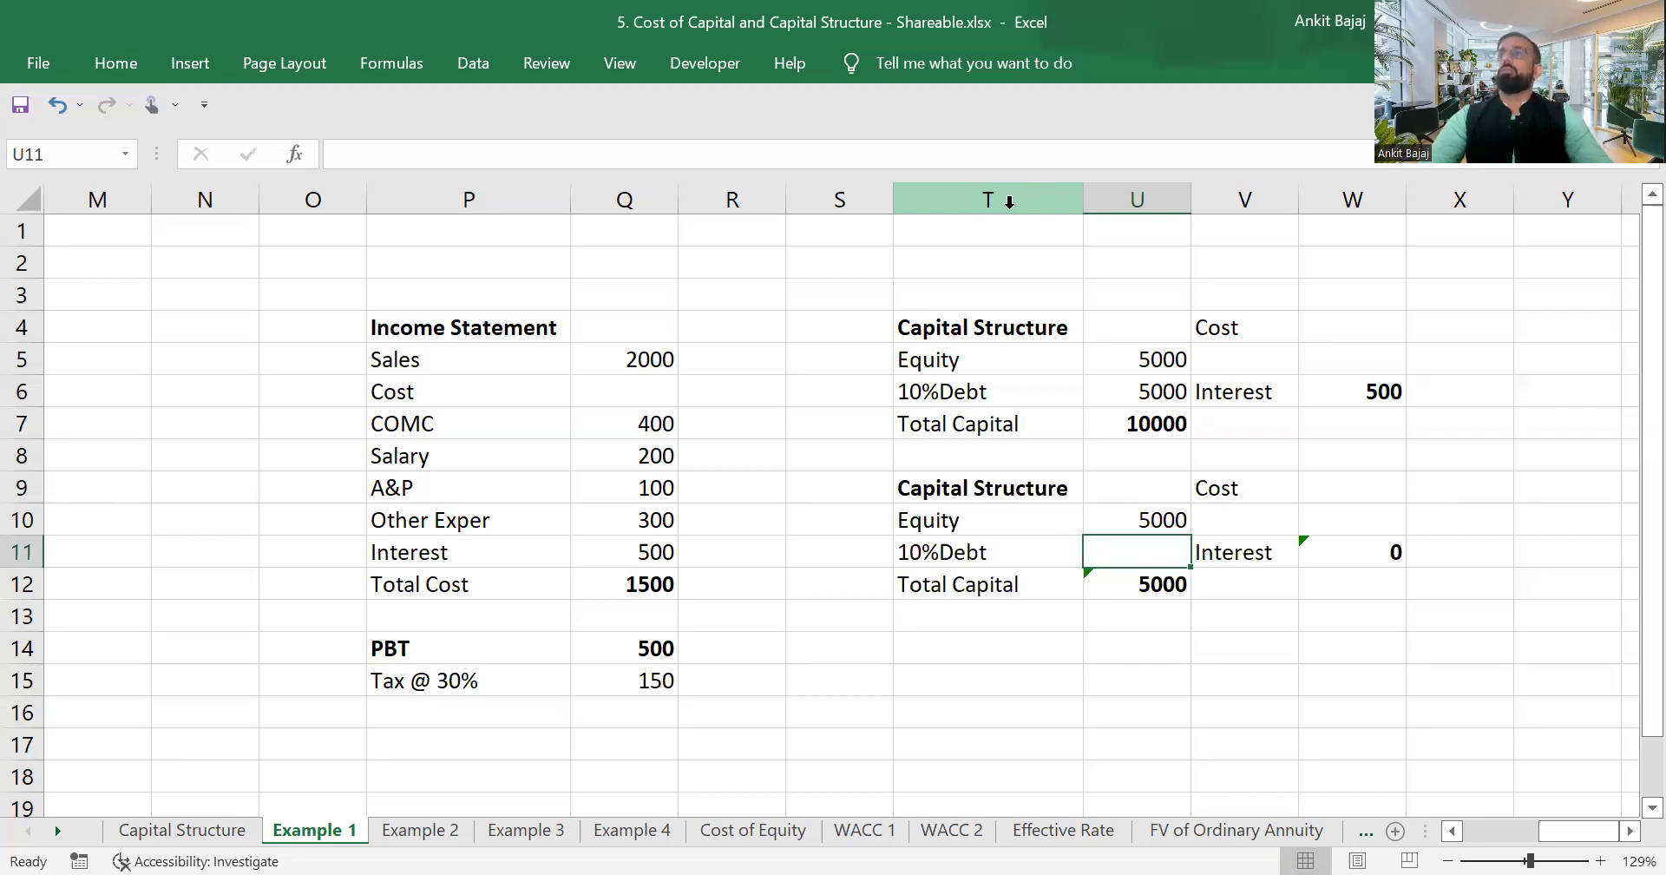
pyautogui.press('Up')
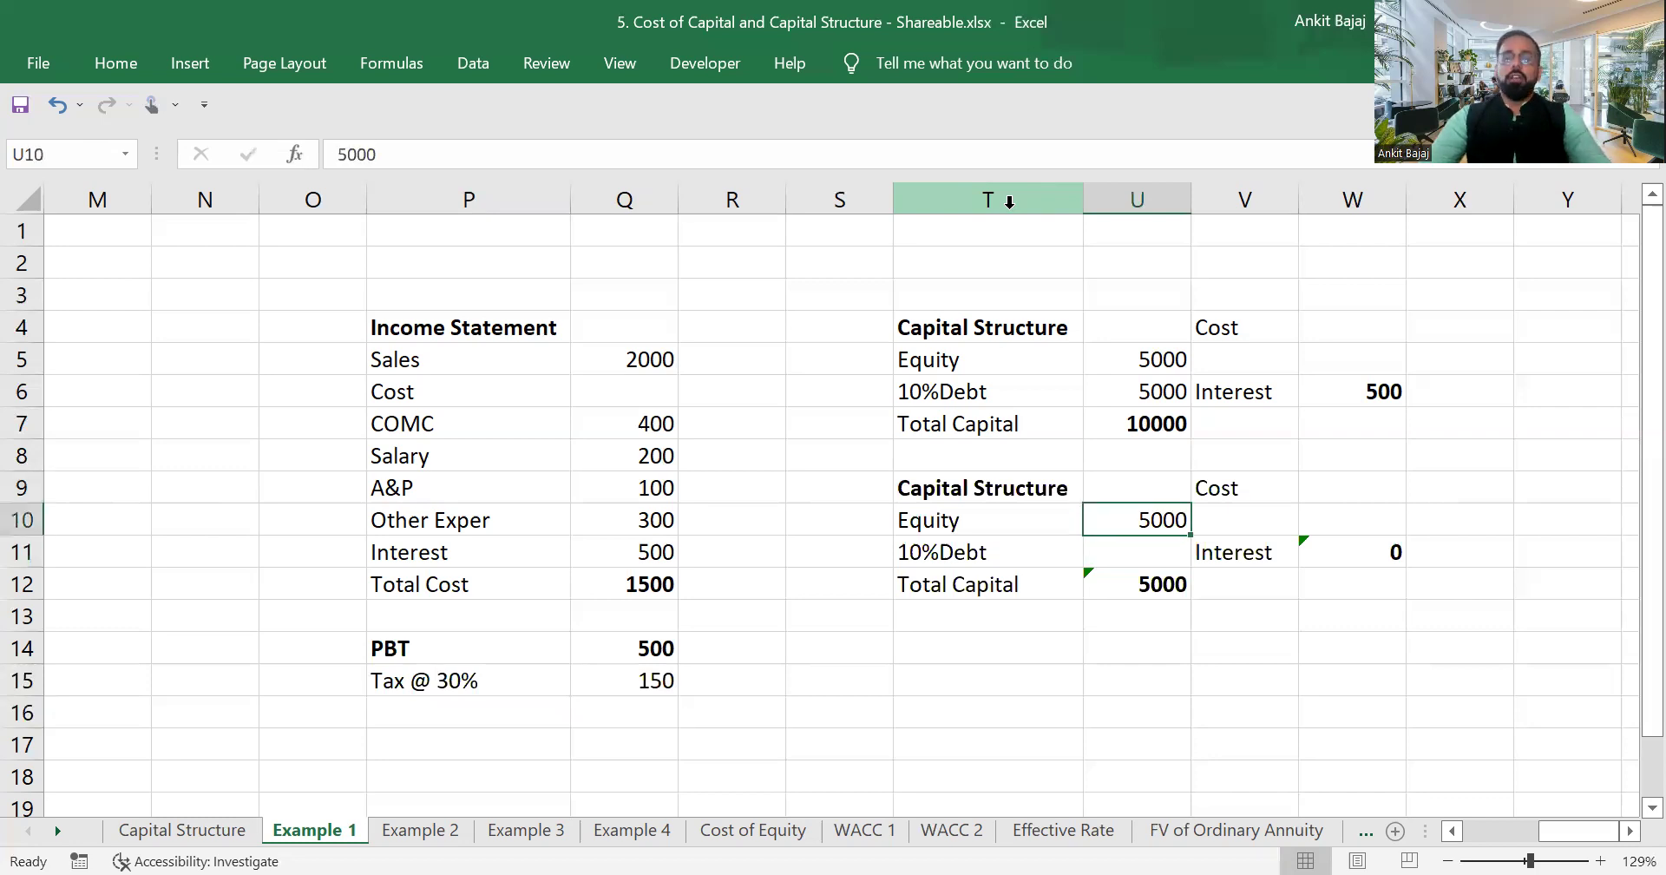
pyautogui.write('10000')
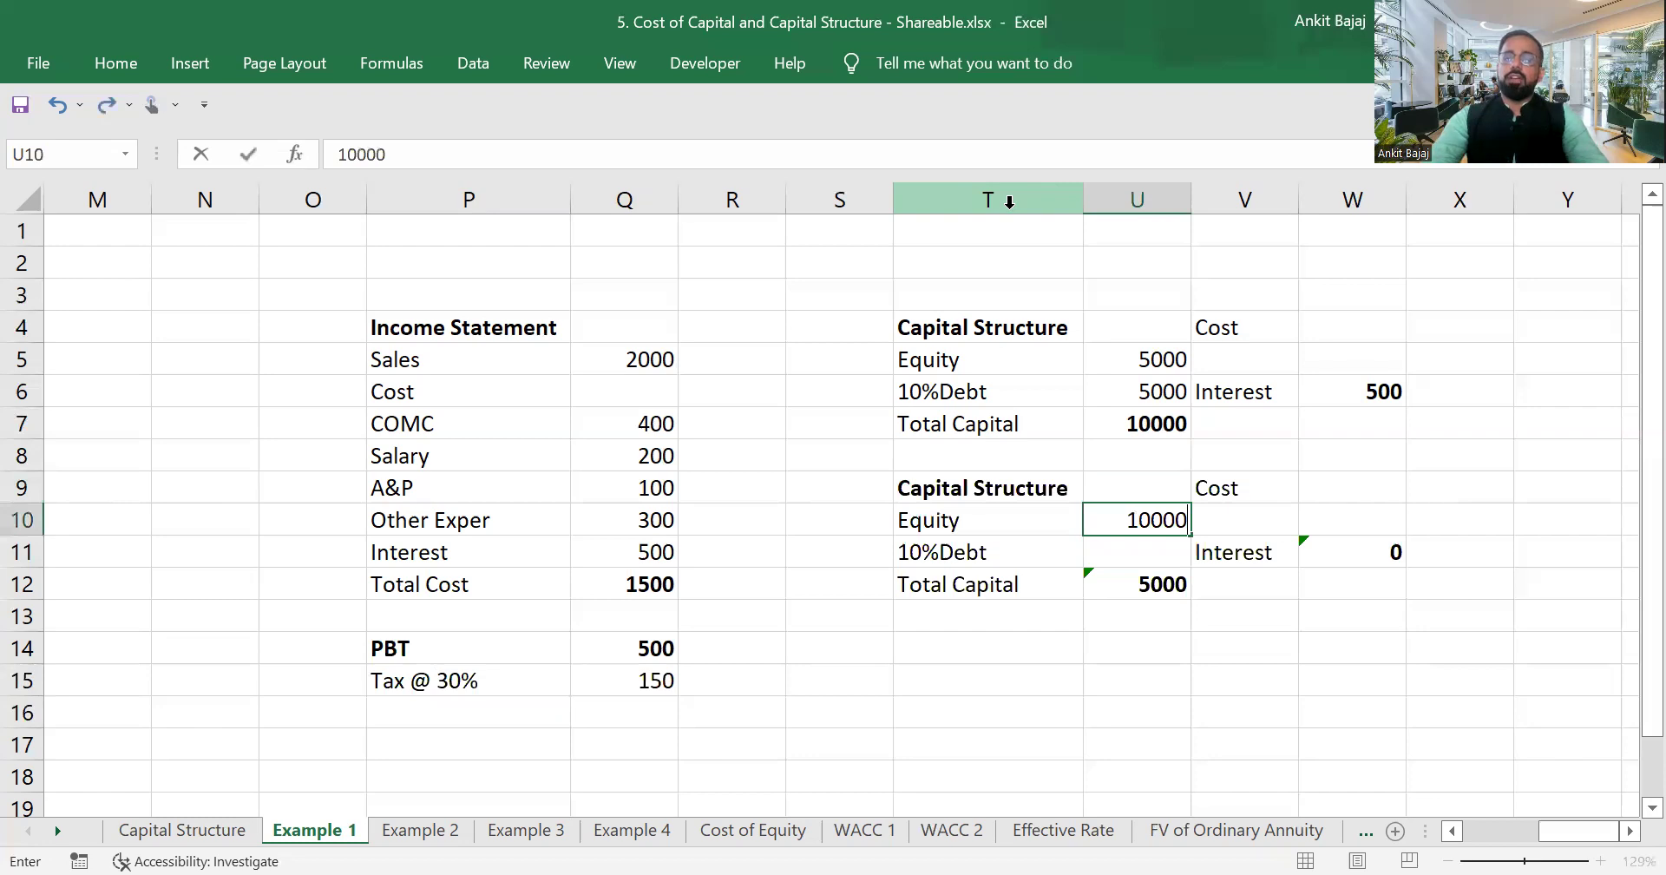
pyautogui.press('Return')
# Label the amounts column of the income statement Case 1 in Q4.
pyautogui.press('Up')
pyautogui.press('Up')
pyautogui.press('Up')
pyautogui.press('Up')
pyautogui.press('Up')
pyautogui.press('Up')
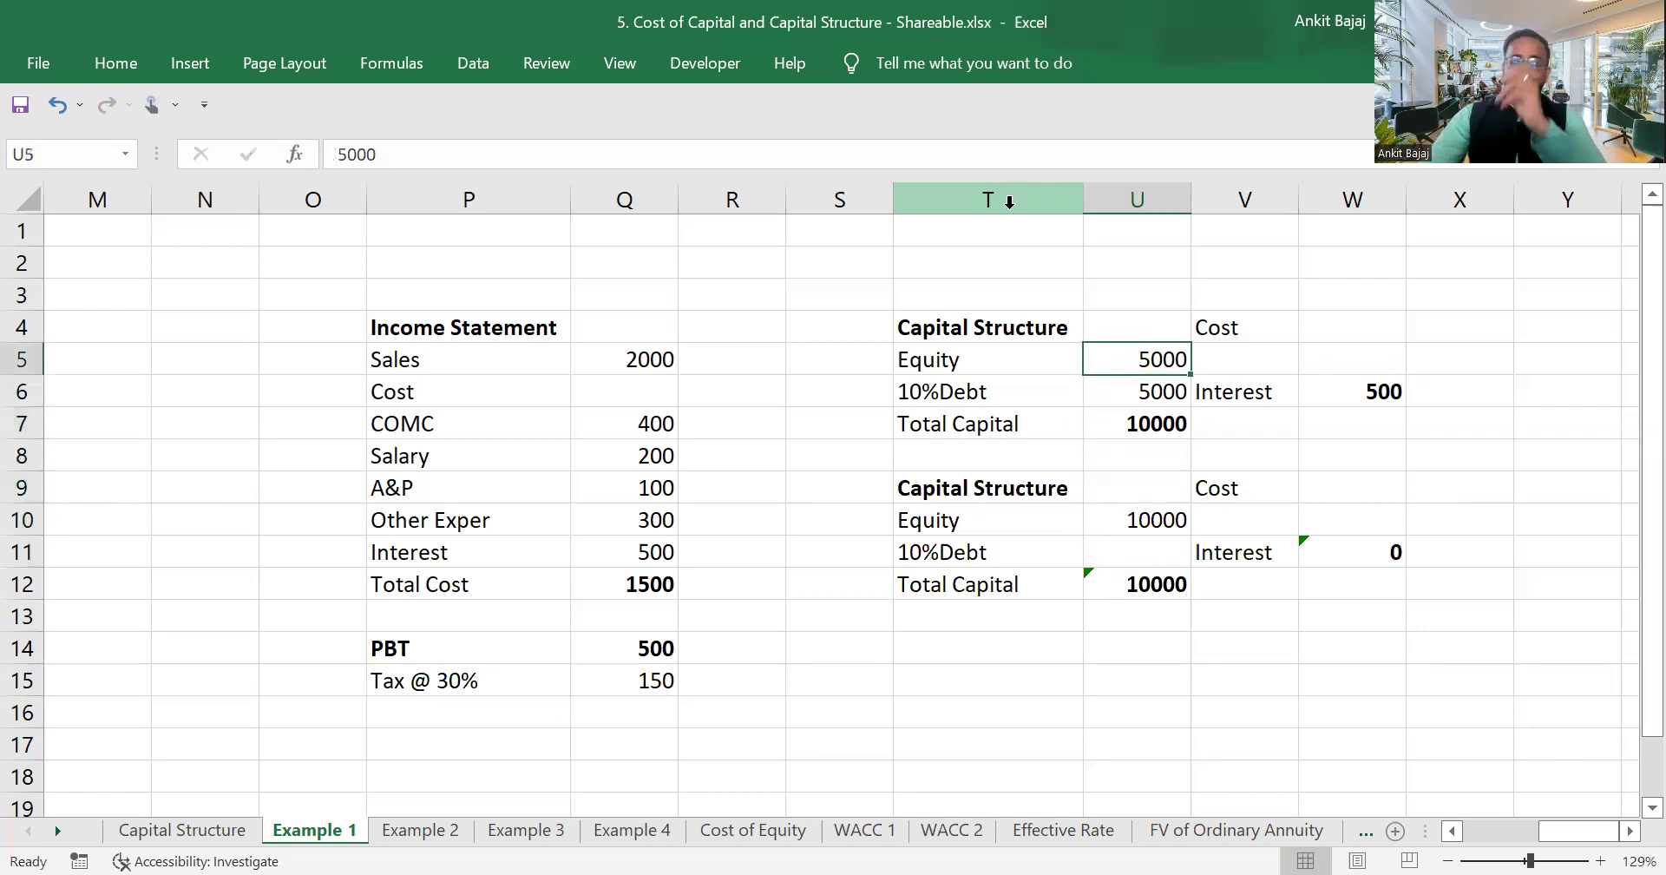
pyautogui.press('Left')
pyautogui.press('Left')
pyautogui.press('Left')
pyautogui.press('Left')
pyautogui.press('Up')
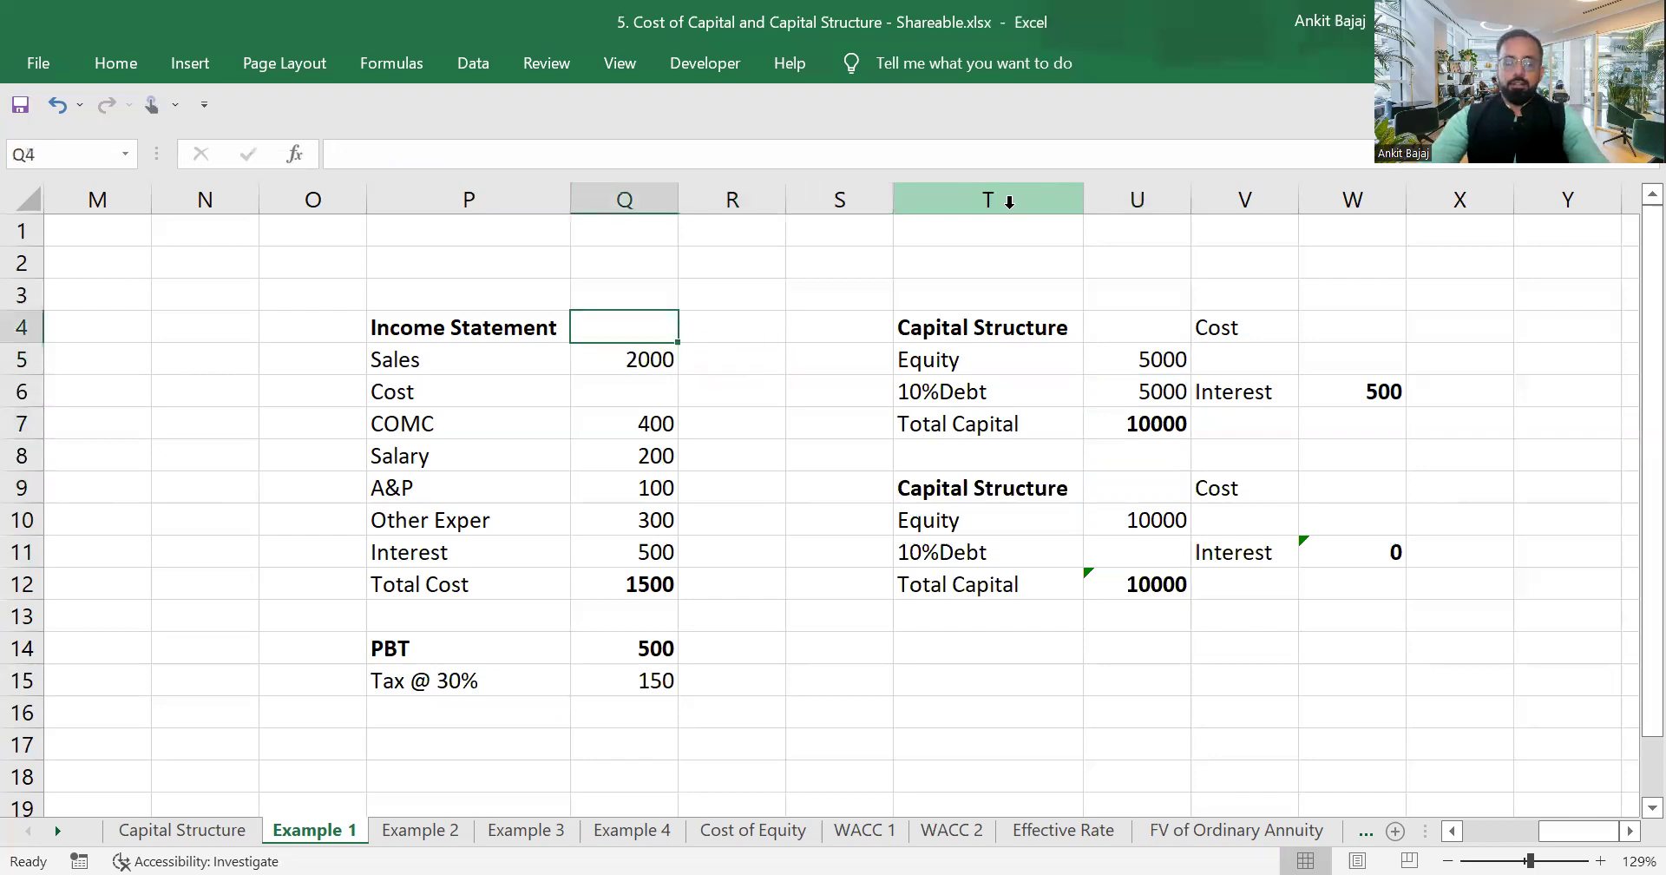
pyautogui.write('Case 1')
pyautogui.press('Return')
# Add a bold Case 1 label in T3 above the first capital structure.
pyautogui.press('Right')
pyautogui.press('Right')
pyautogui.press('Right')
pyautogui.press('Up')
pyautogui.press('Up')
pyautogui.write('CAse')
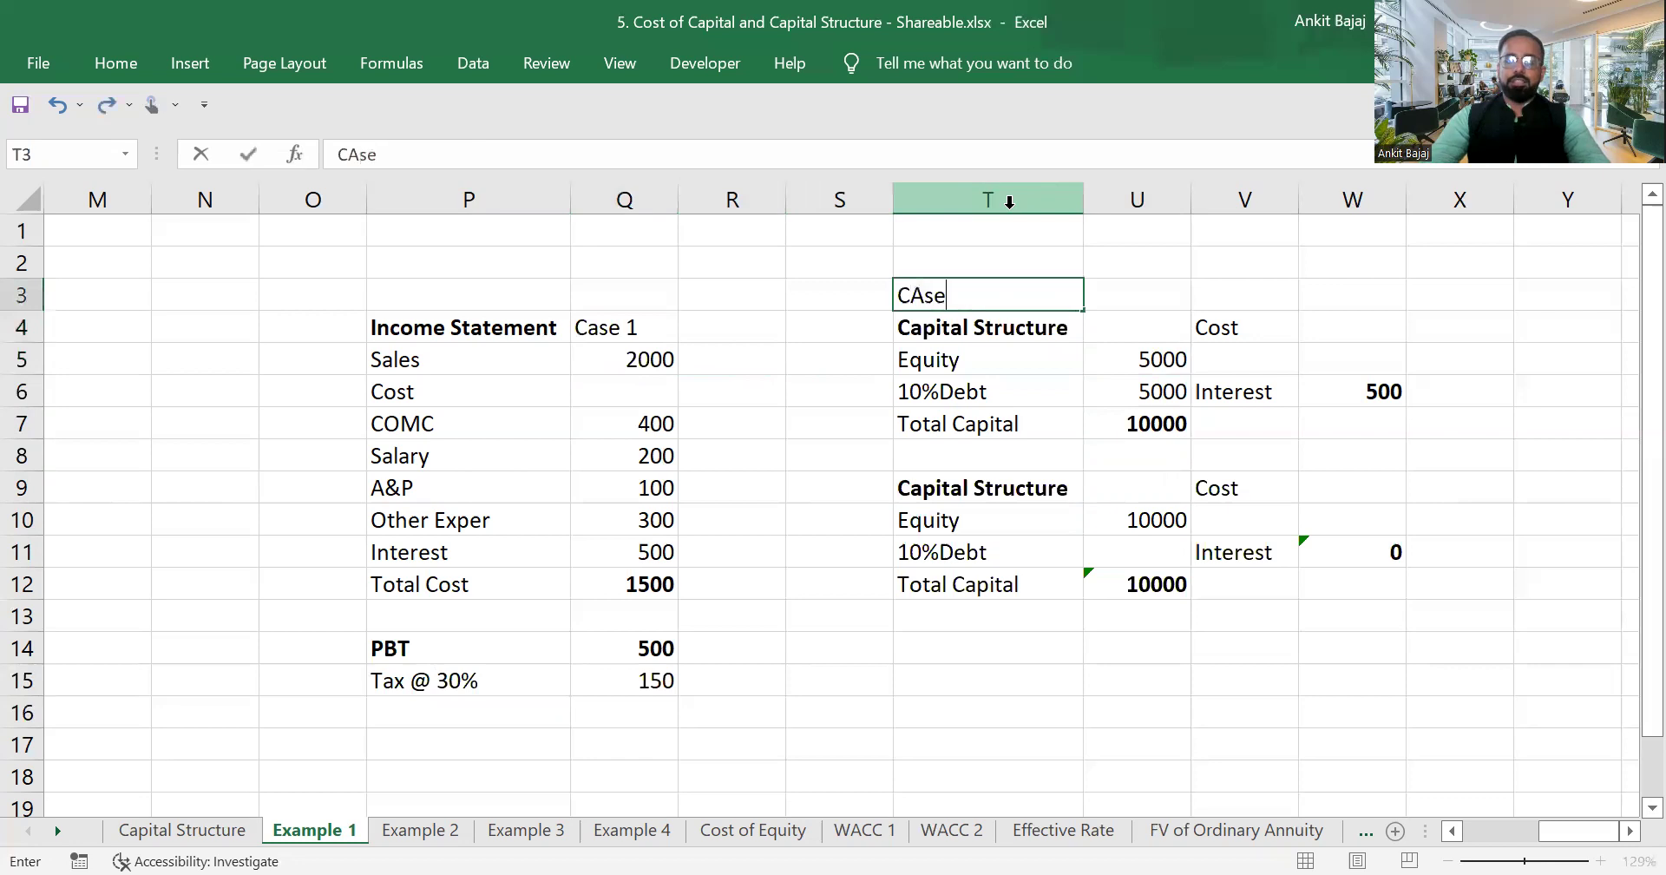
pyautogui.write(' 1')
pyautogui.press('Return')
pyautogui.press('Down')
pyautogui.press('Down')
pyautogui.press('Up')
pyautogui.press('Up')
pyautogui.press('Up')
pyautogui.hotkey('ctrl', 'b')
# Add a bold Case 2 label in T8 above the second capital structure.
pyautogui.press('Down')
pyautogui.press('Down')
pyautogui.press('Down')
pyautogui.press('Down')
pyautogui.press('Down')
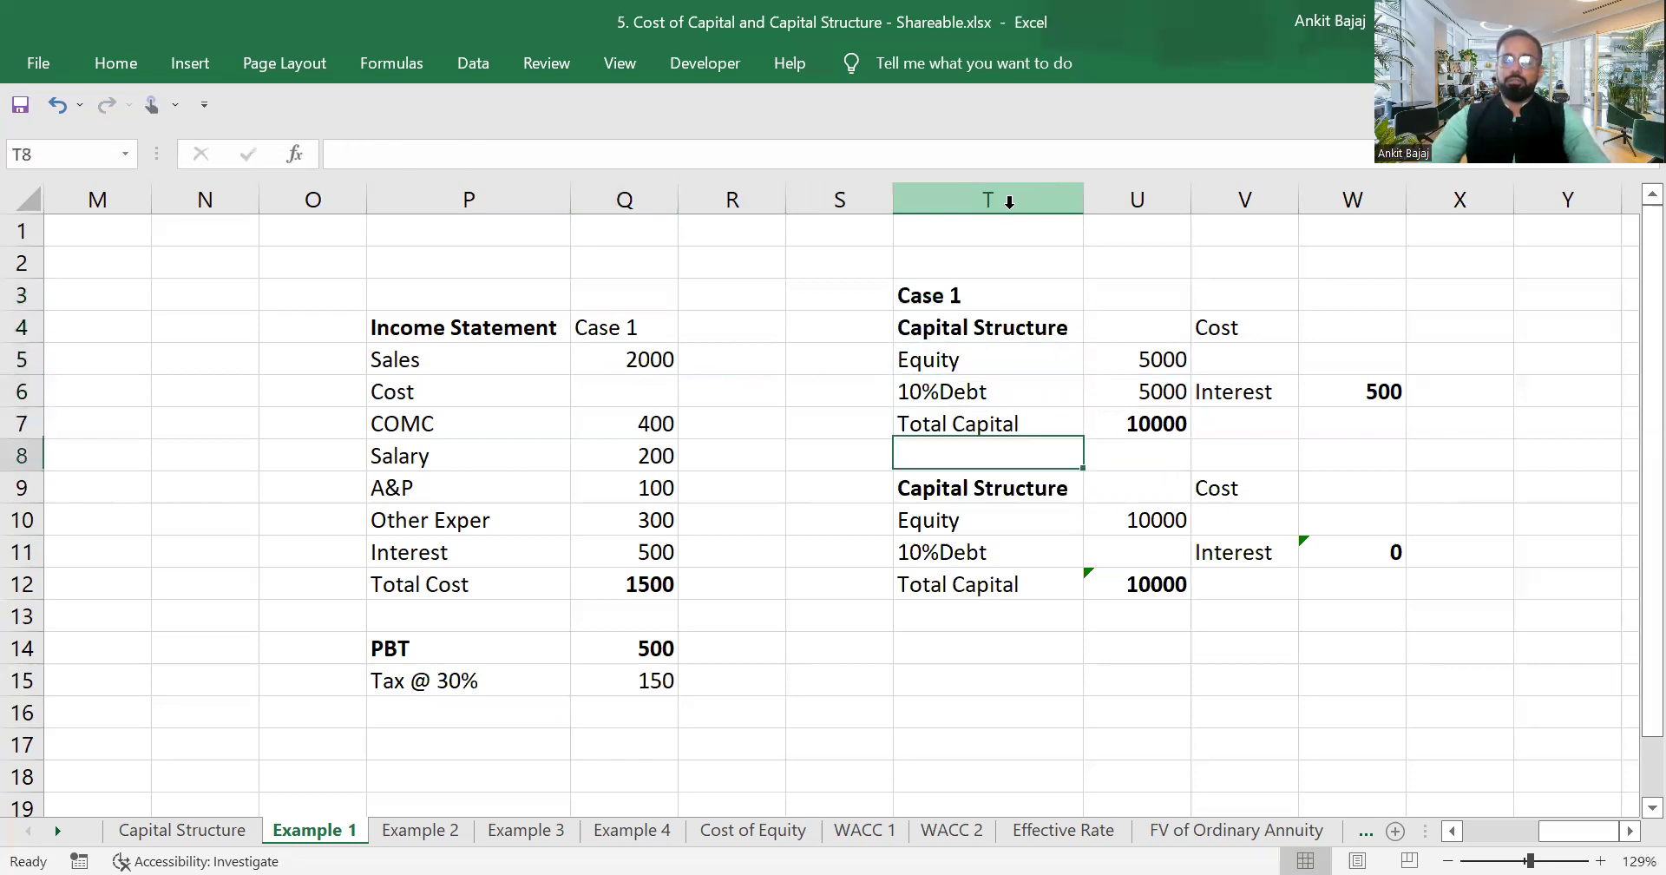
pyautogui.write('Case 2')
pyautogui.press('Return')
pyautogui.press('Up')
pyautogui.hotkey('ctrl', 'b')
# Enter Case 2 in R4 as the heading of a second income statement column.
pyautogui.press('Down')
pyautogui.press('Up')
pyautogui.press('Up')
pyautogui.press('Up')
pyautogui.press('Up')
pyautogui.press('Left')
pyautogui.press('Left')
pyautogui.press('Up')
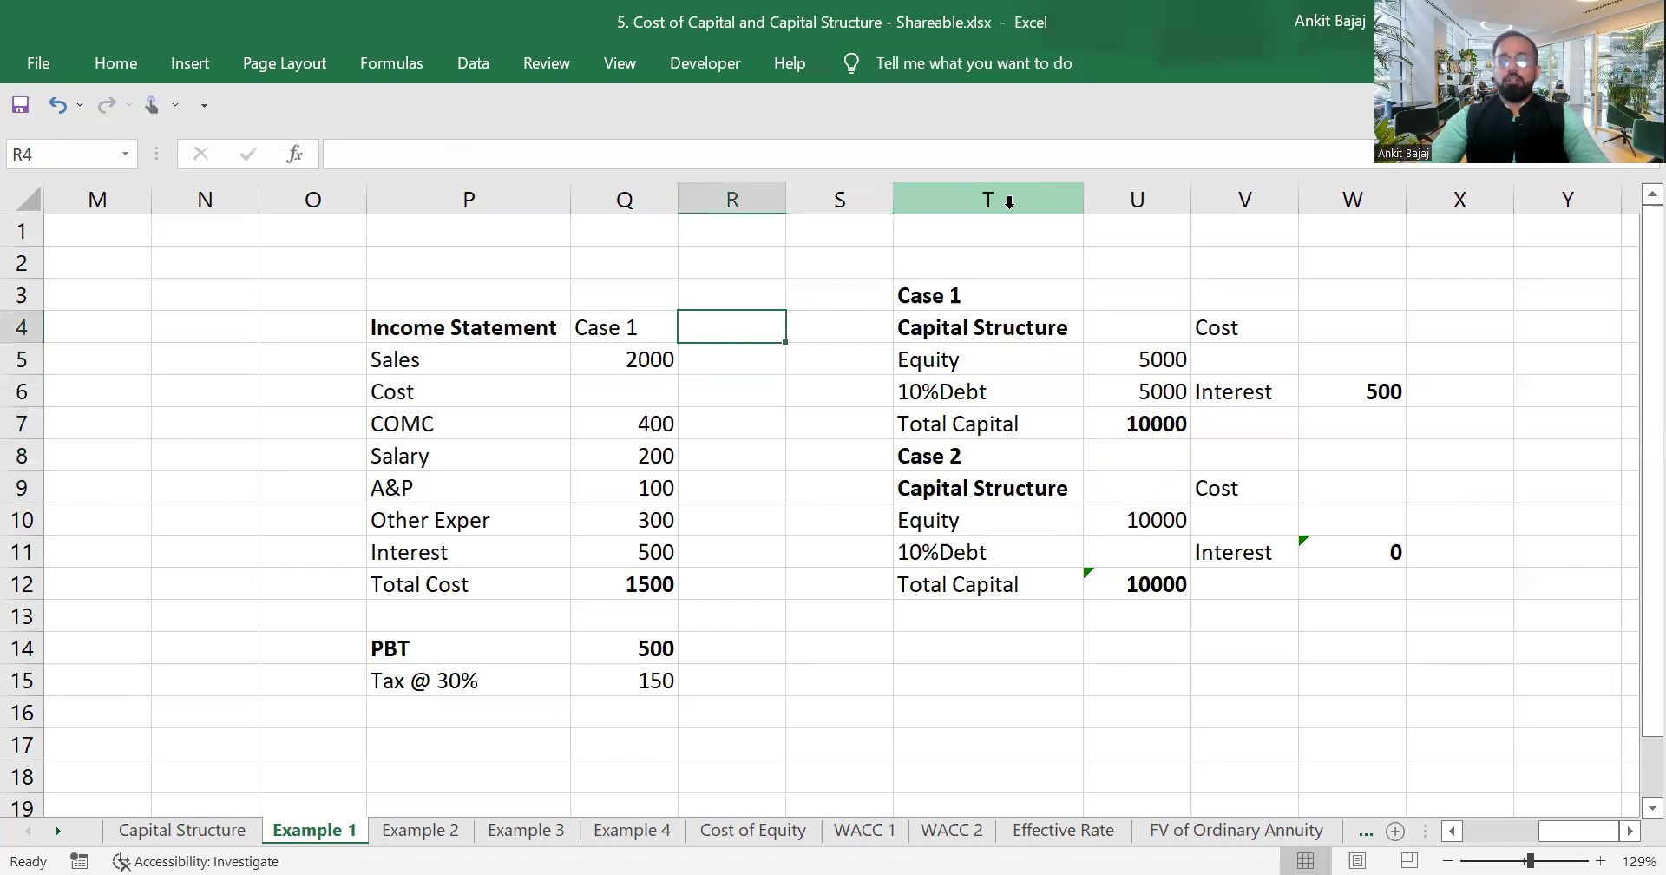
pyautogui.write('Case 2')
pyautogui.press('Return')
# Make the Case 1 and Case 2 headings in Q4:R4 bold and centred.
pyautogui.press('Up')
pyautogui.hotkey('shift', 'Left')
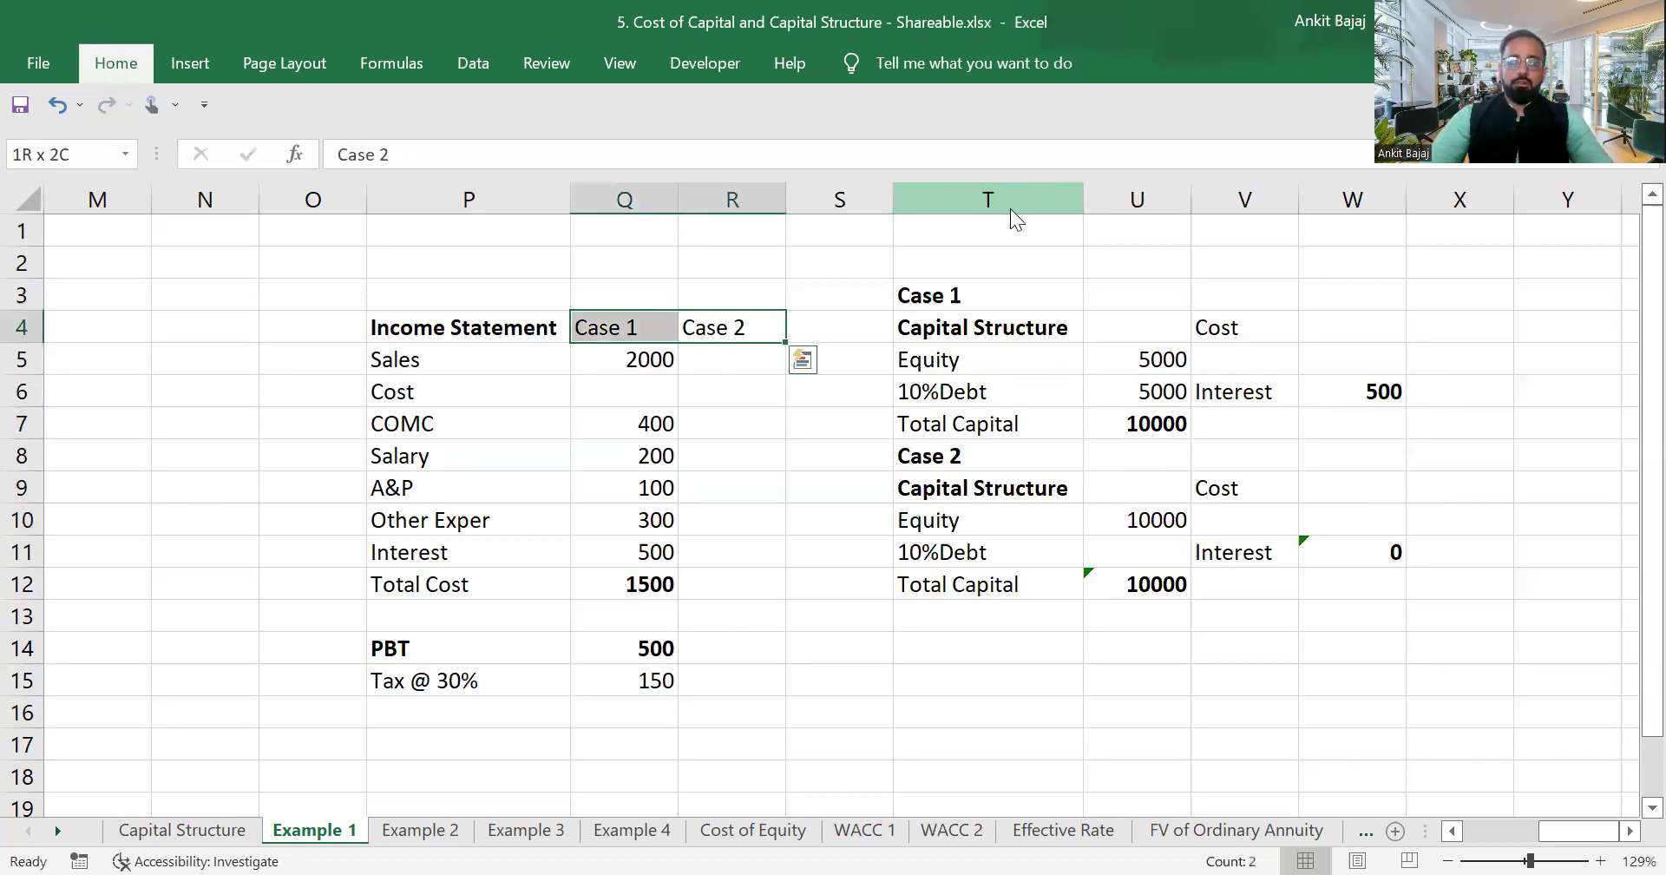
pyautogui.hotkey('ctrl', 'b')
pyautogui.hotkey('alt', 'h')
pyautogui.press('a')
pyautogui.press('c')
# Link the Case 2 sales in R5 to the Case 1 sales with the formula =Q5.
pyautogui.press('Down')
pyautogui.write('=')
pyautogui.press('Left')
pyautogui.press('Return')
# Enter the Case 2 costs in R7:R10: COMC 400, Salary 200, A&P 100 and Other Exper 300.
pyautogui.press('Down')
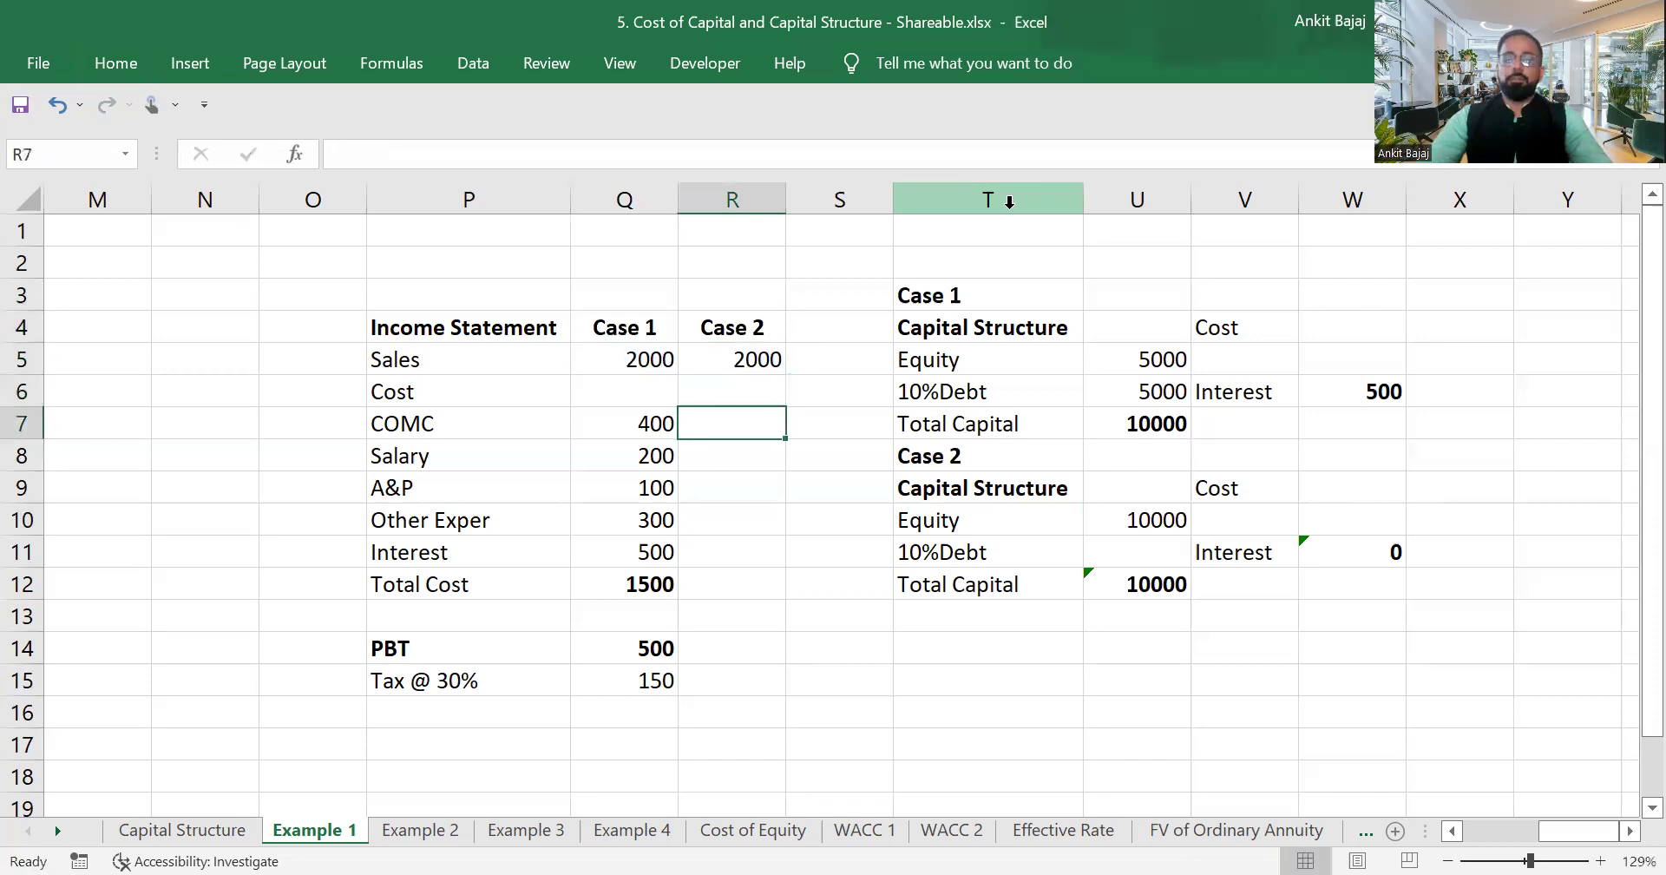
pyautogui.write('400')
pyautogui.press('Return')
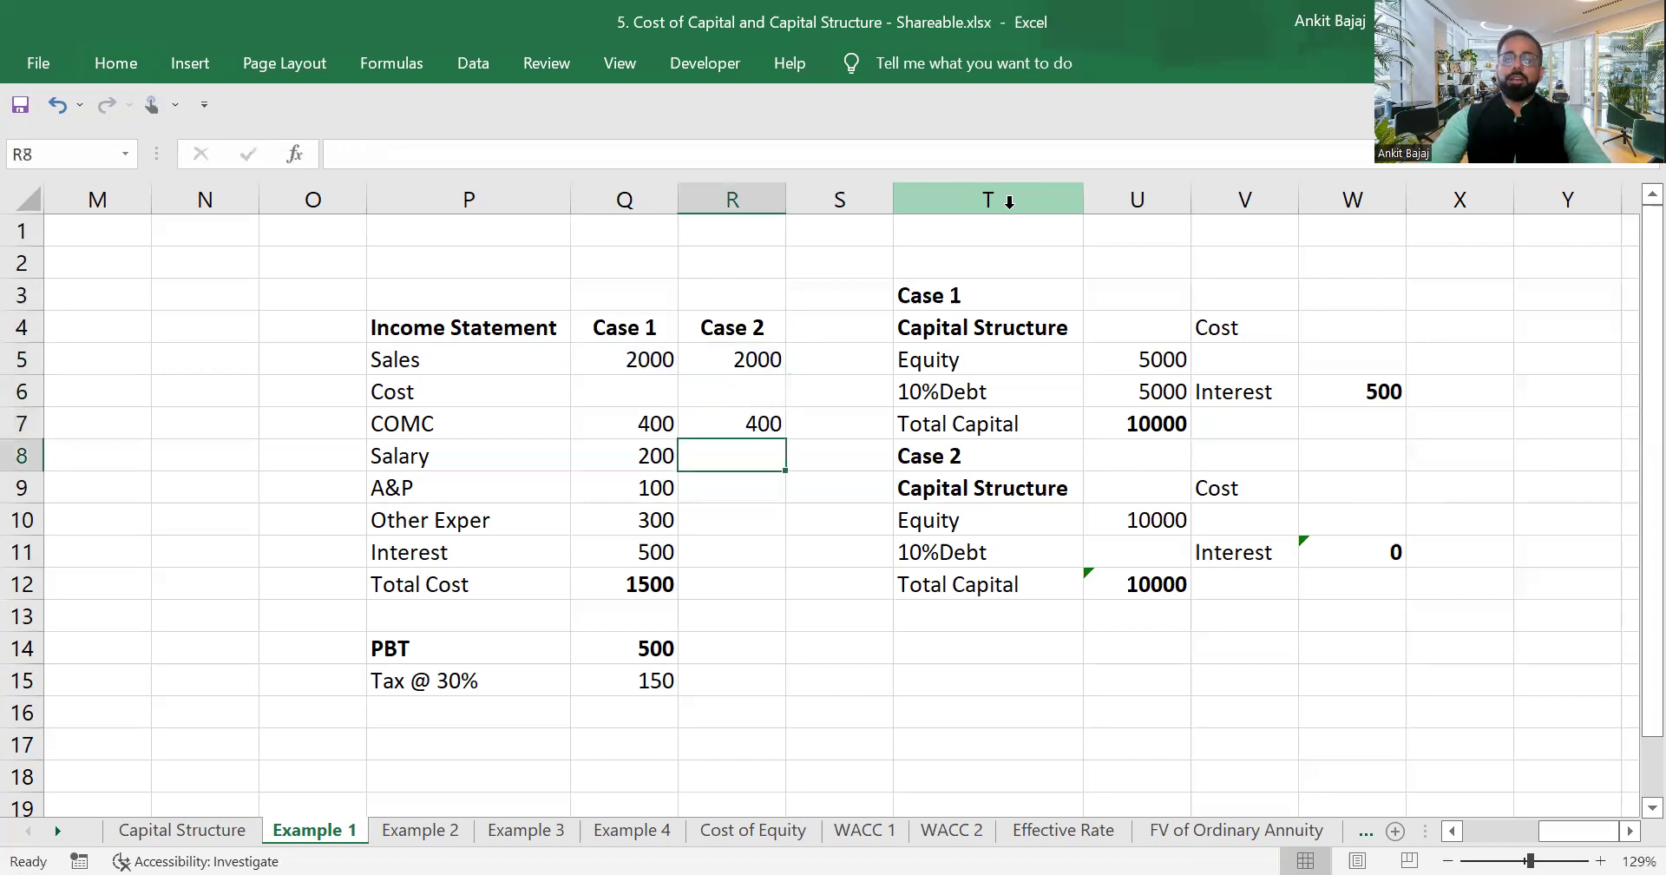
pyautogui.write('300')
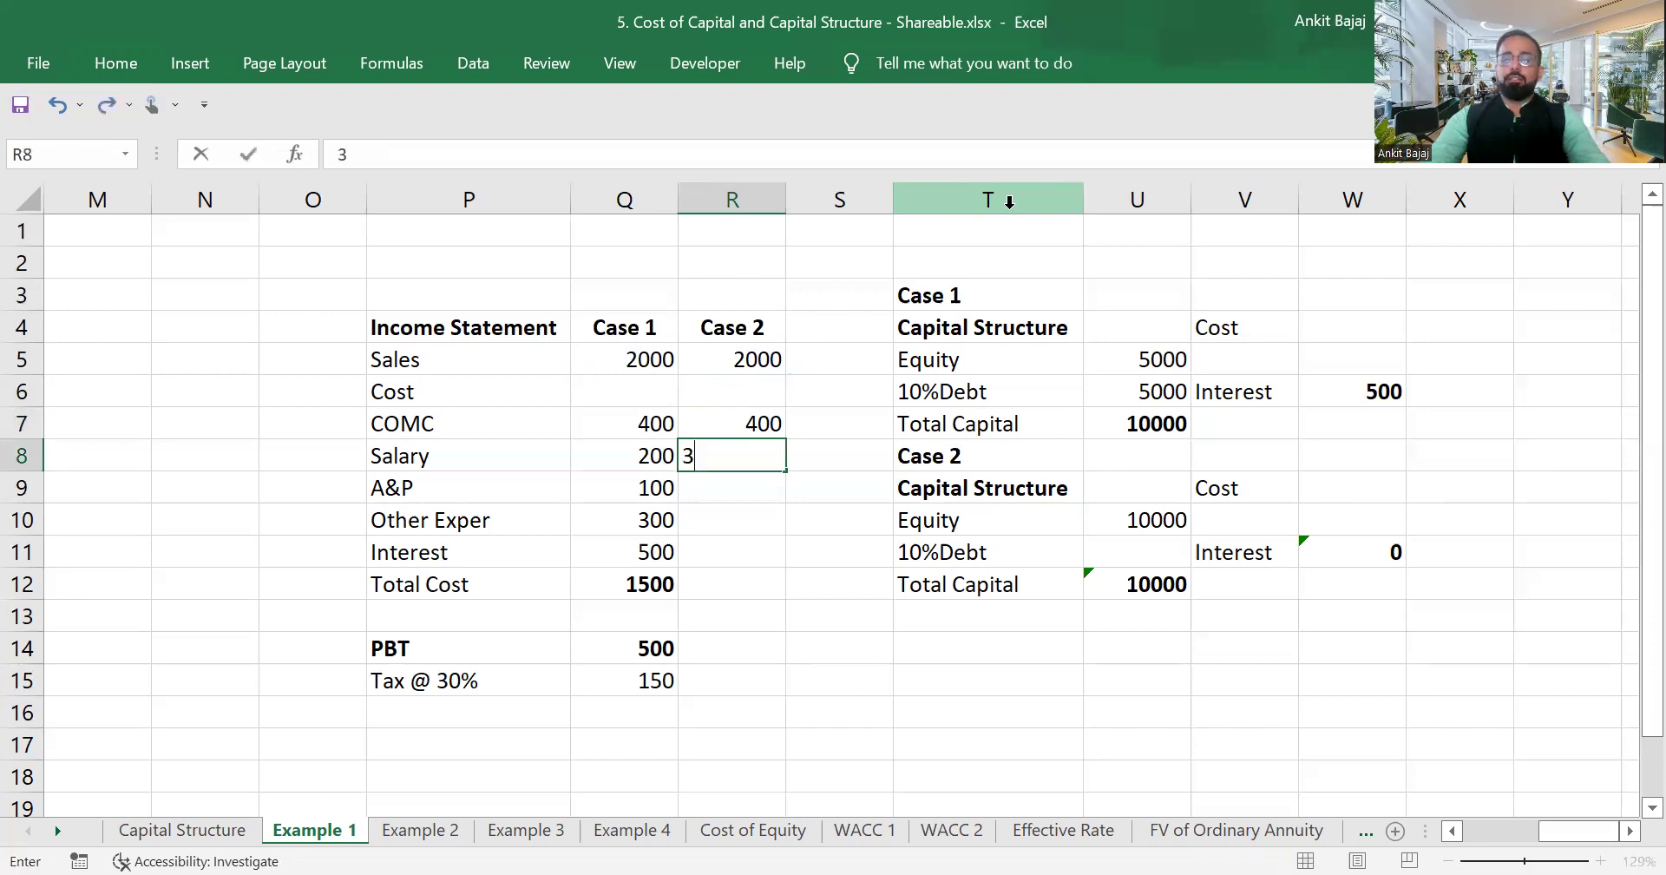
pyautogui.press('BackSpace')
pyautogui.press('BackSpace')
pyautogui.press('BackSpace')
pyautogui.write('200')
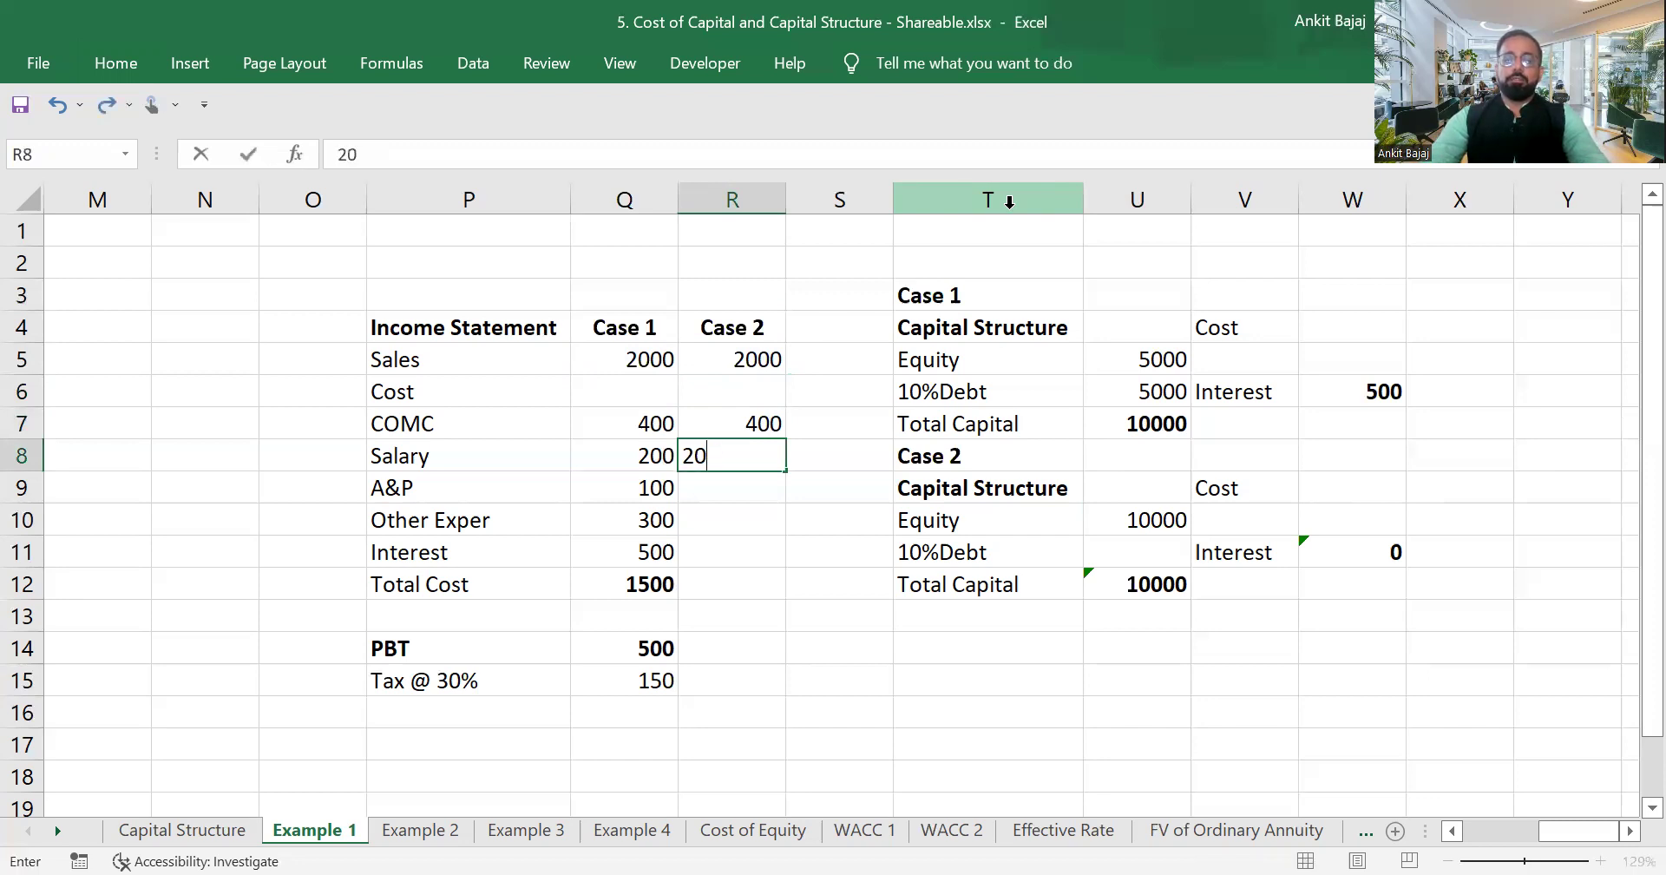
pyautogui.press('Return')
pyautogui.write('100')
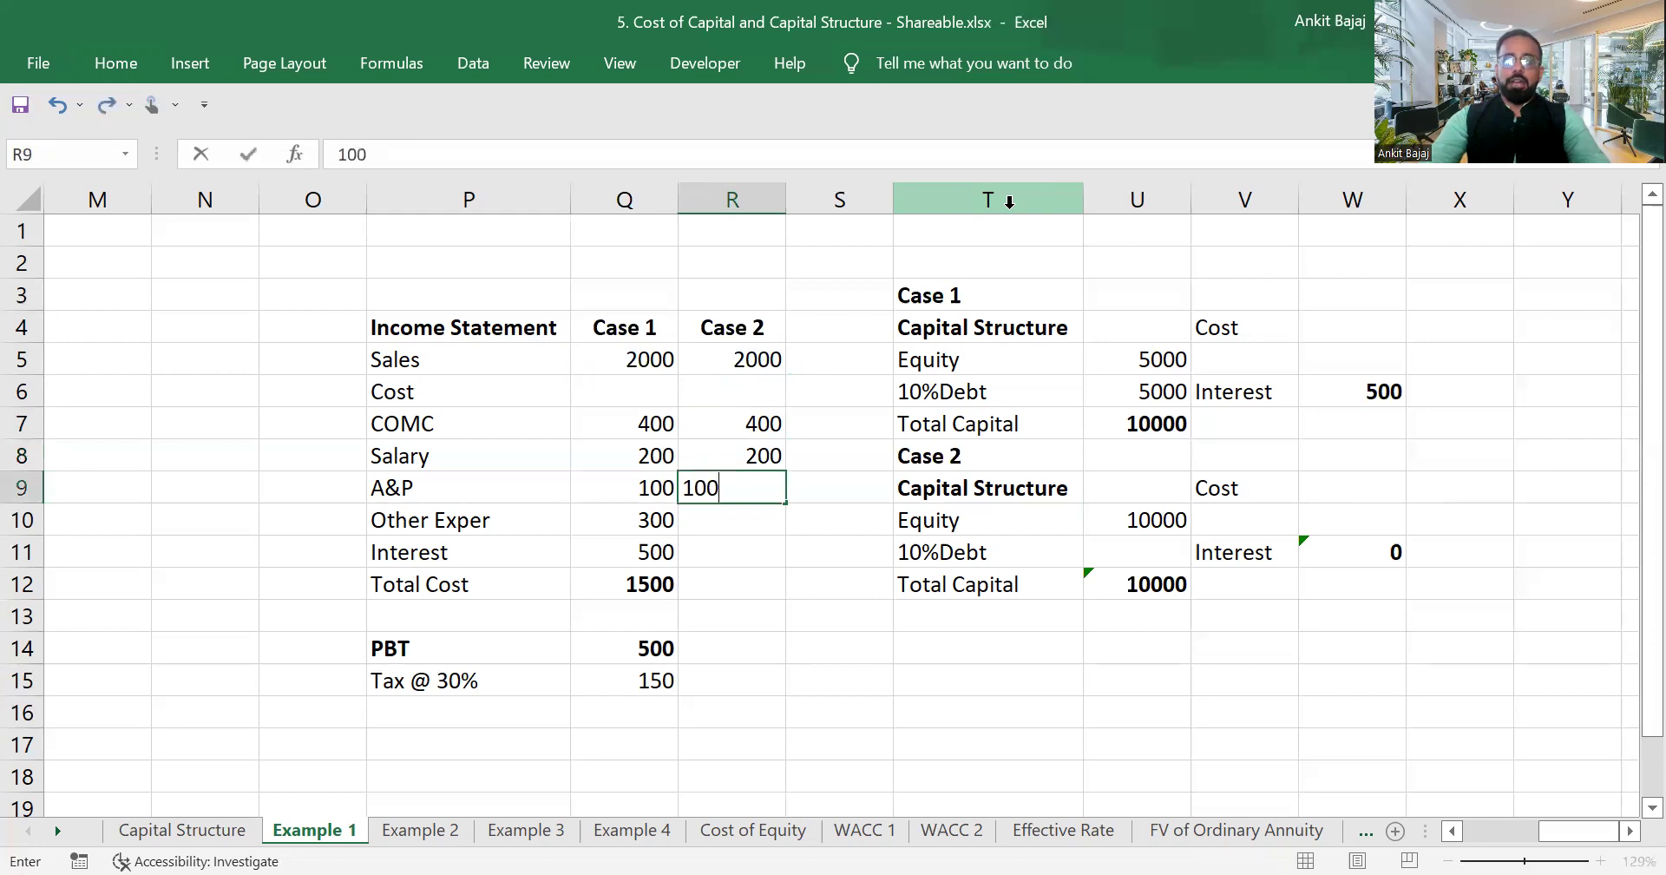
pyautogui.press('Return')
pyautogui.write('300')
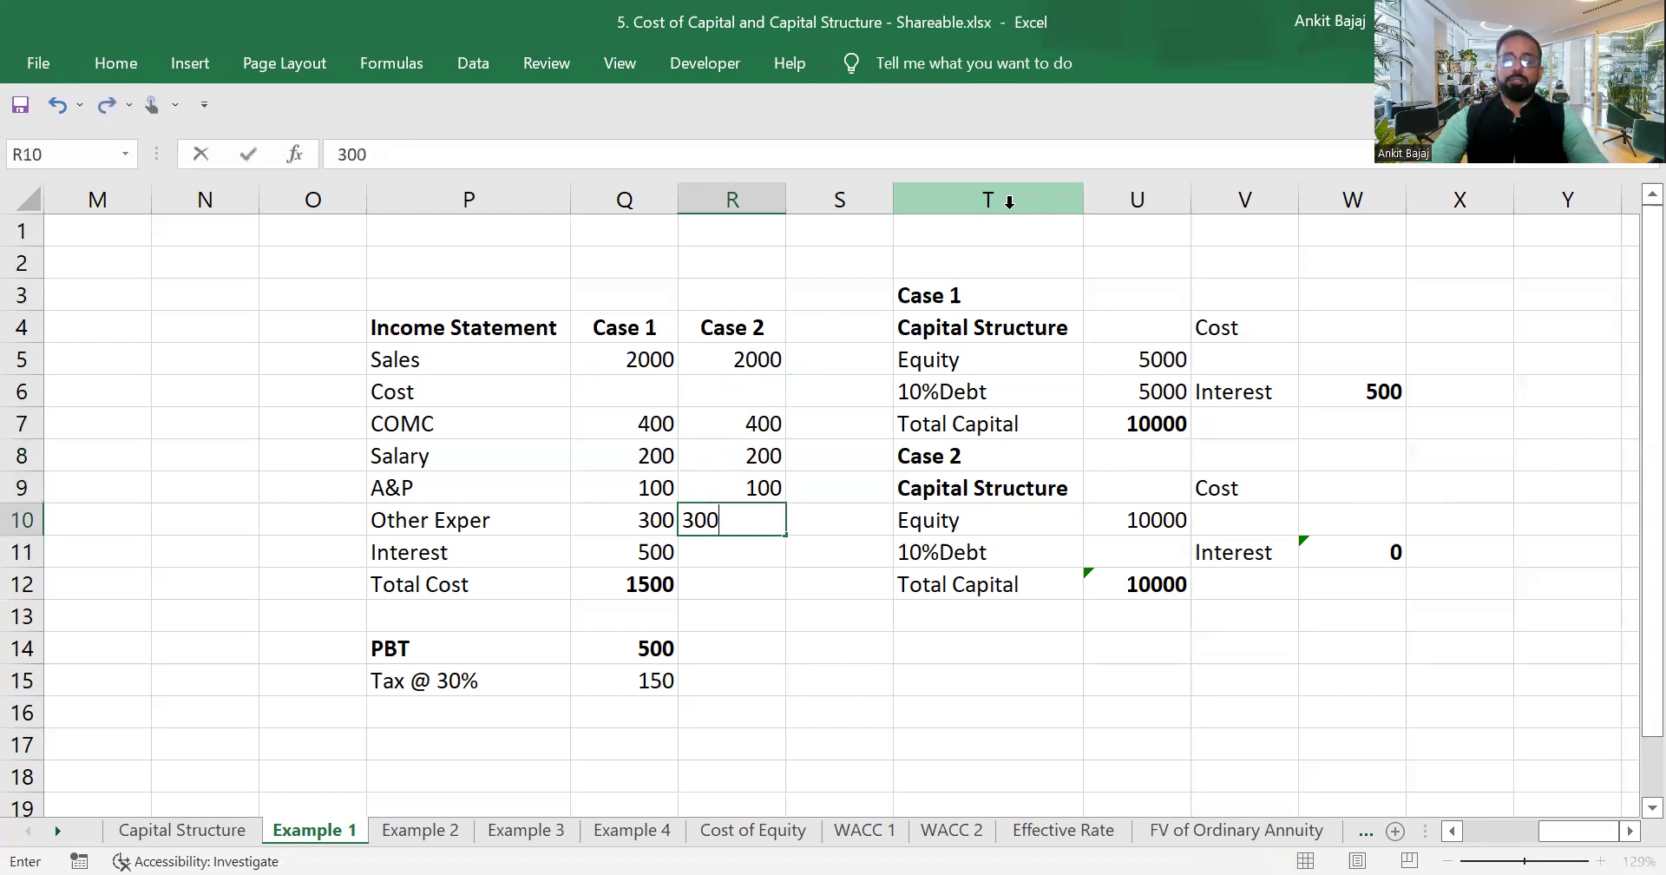
pyautogui.press('Return')
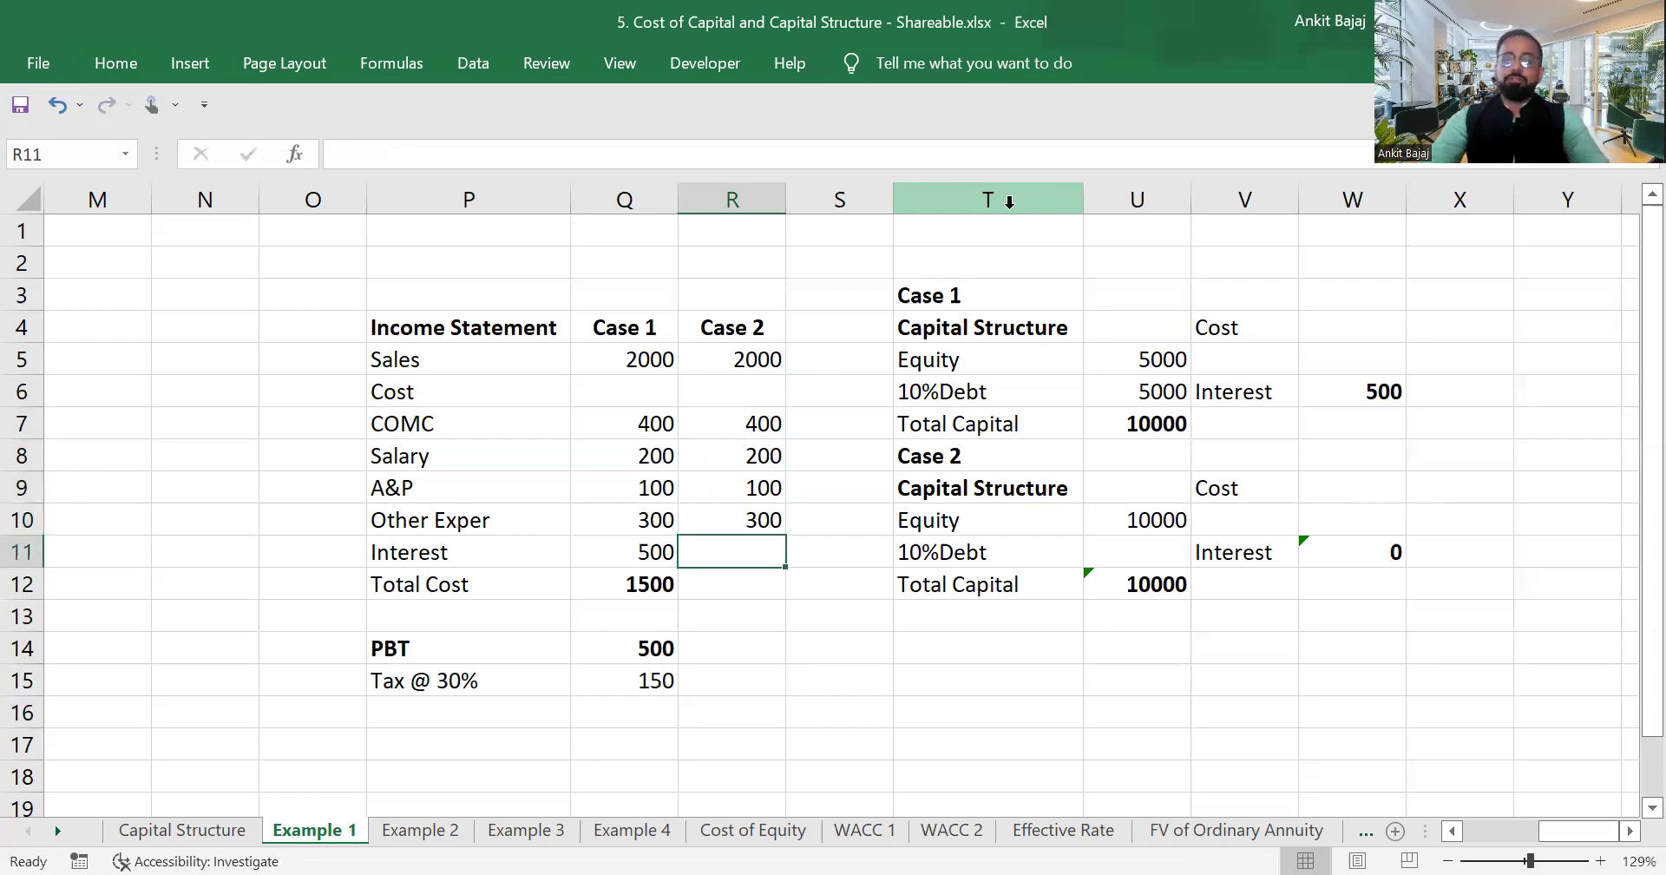
# Link the Case 2 interest in R11 to the interest amount in W11 of the second capital structure.
pyautogui.write('=')
pyautogui.press('Right')
pyautogui.press('Right')
pyautogui.press('Right')
pyautogui.press('Right')
pyautogui.press('Right')
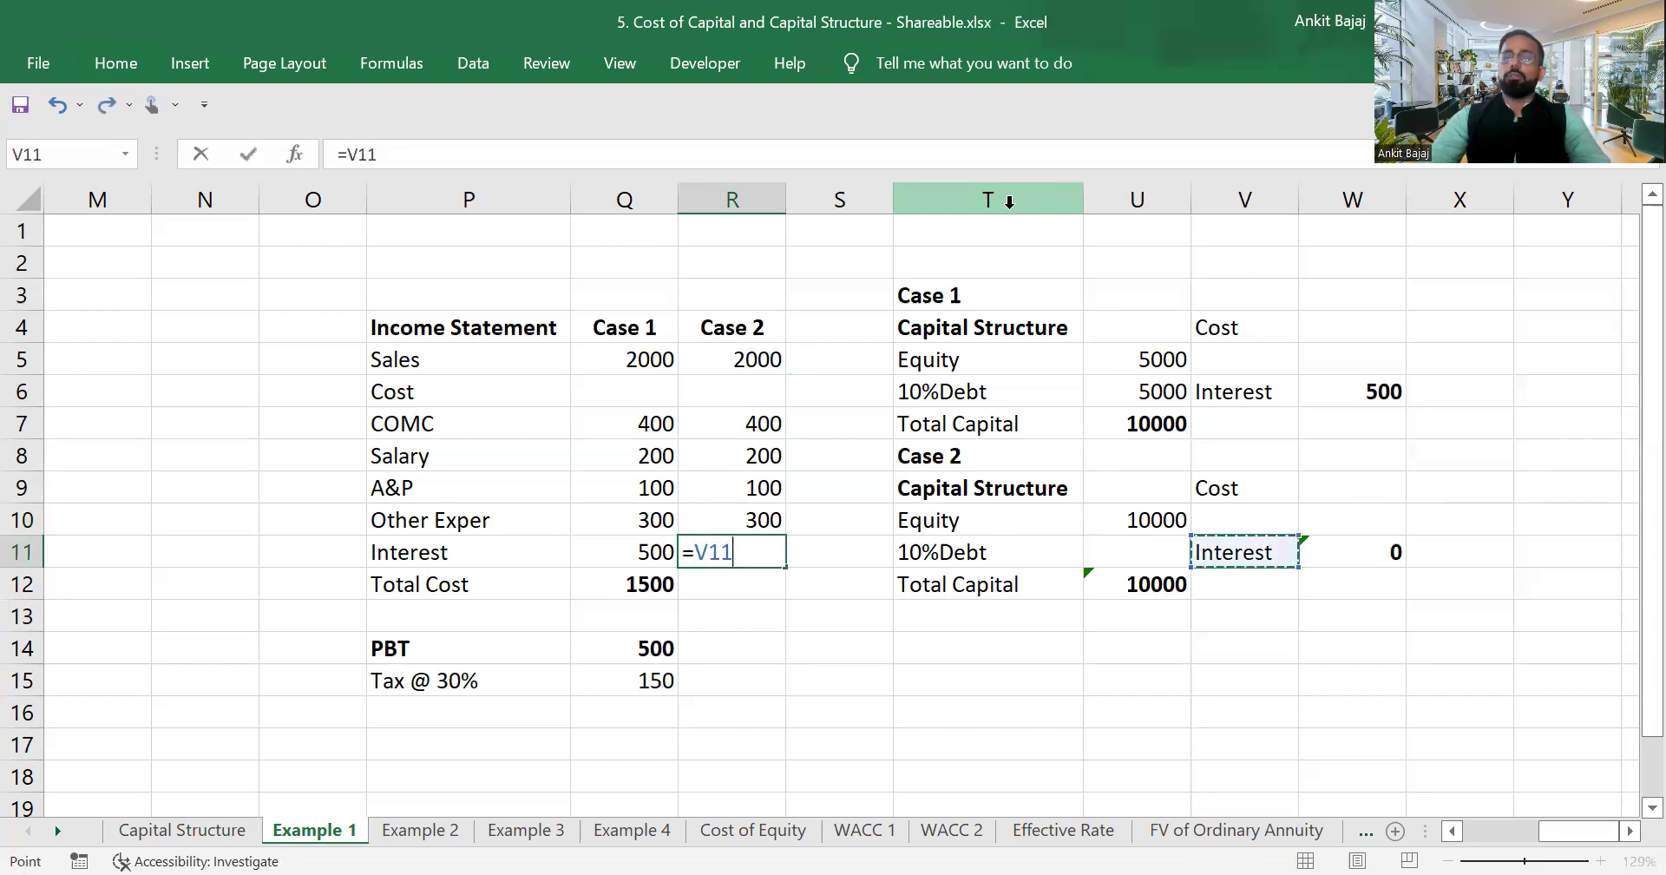
pyautogui.press('Return')
# Copy the total cost formula from Q12 to R12 for Case 2.
pyautogui.press('Down')
pyautogui.press('Down')
pyautogui.press('Up')
pyautogui.press('Up')
pyautogui.press('Left')
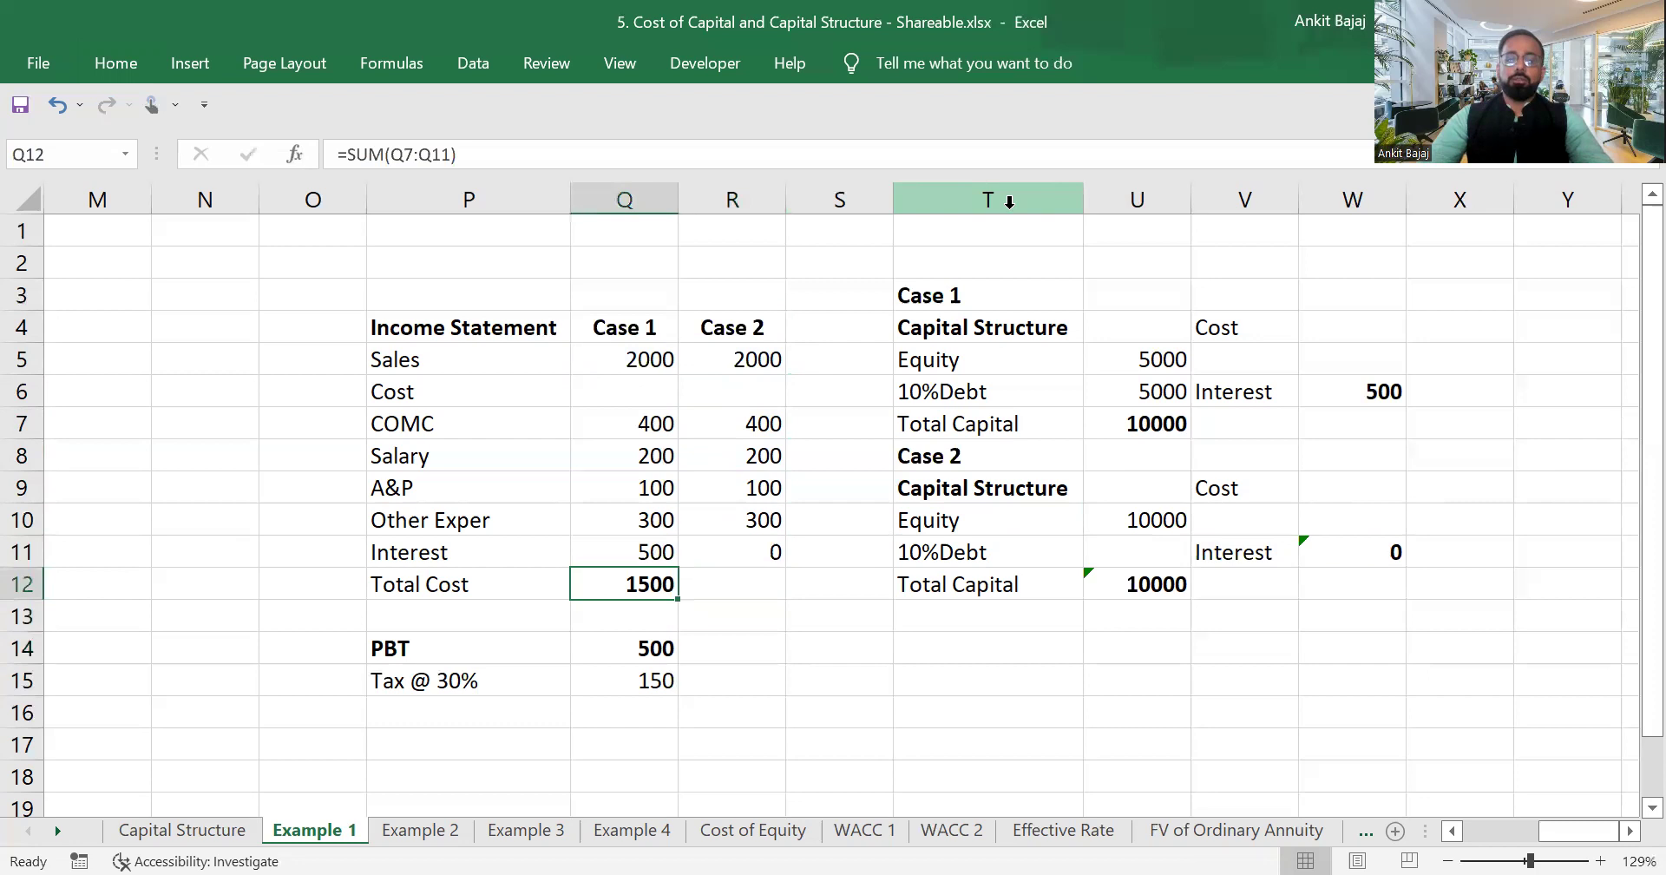
pyautogui.hotkey('ctrl', 'c')
pyautogui.press('Right')
pyautogui.hotkey('ctrl', 'v')
# Copy the PBT formula from Q14 to R14 for Case 2 and check its cell references.
pyautogui.press('Down')
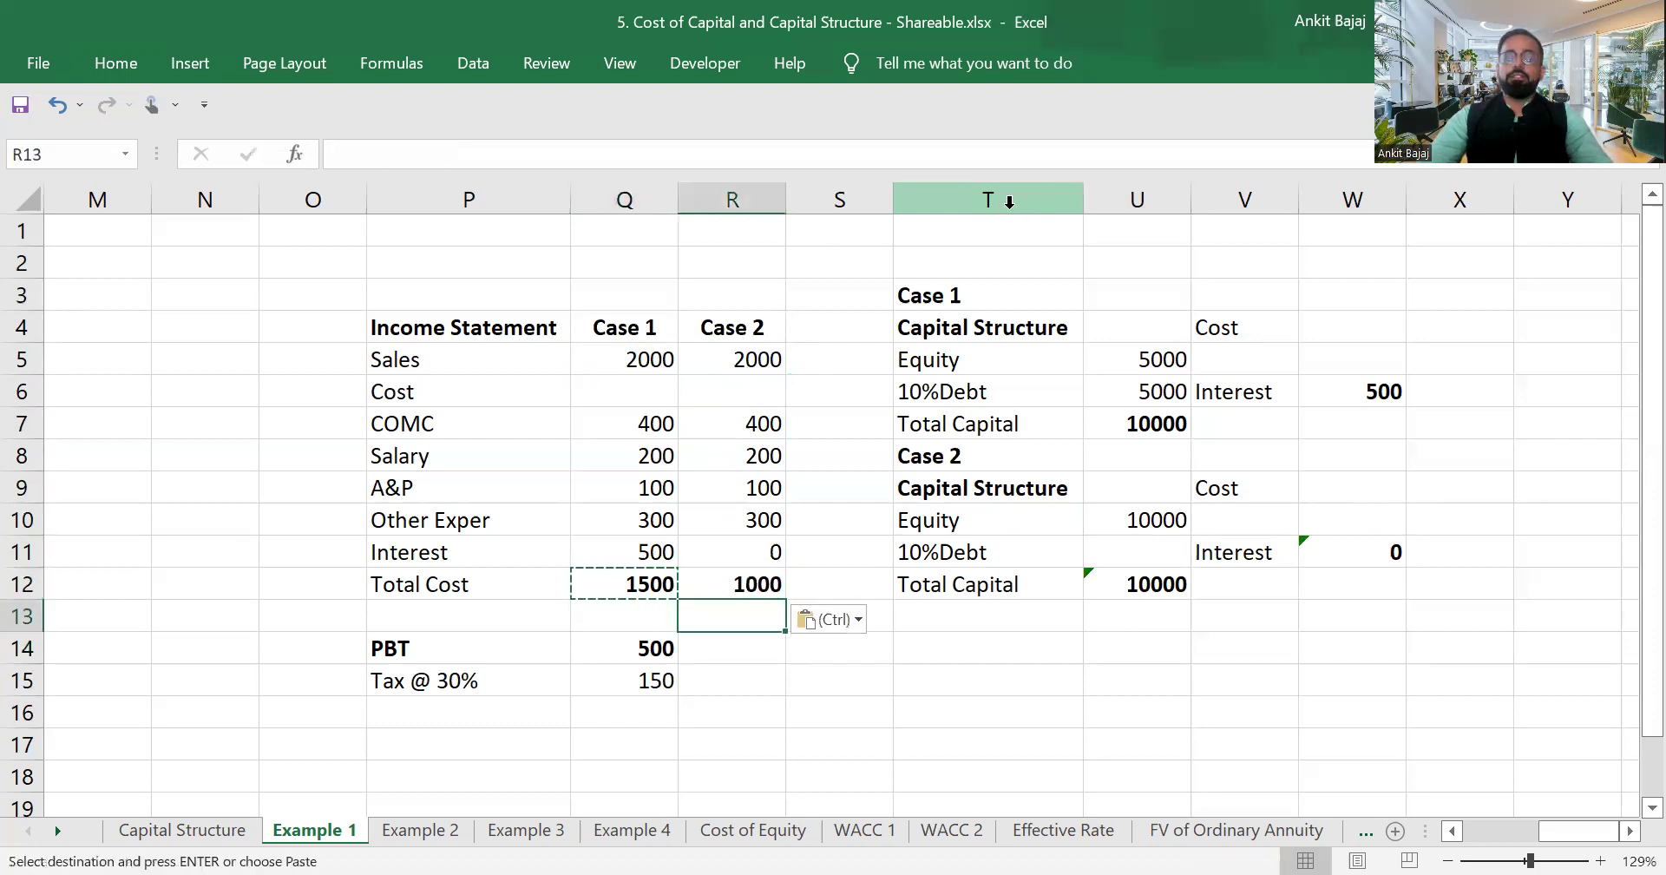
pyautogui.press('Down')
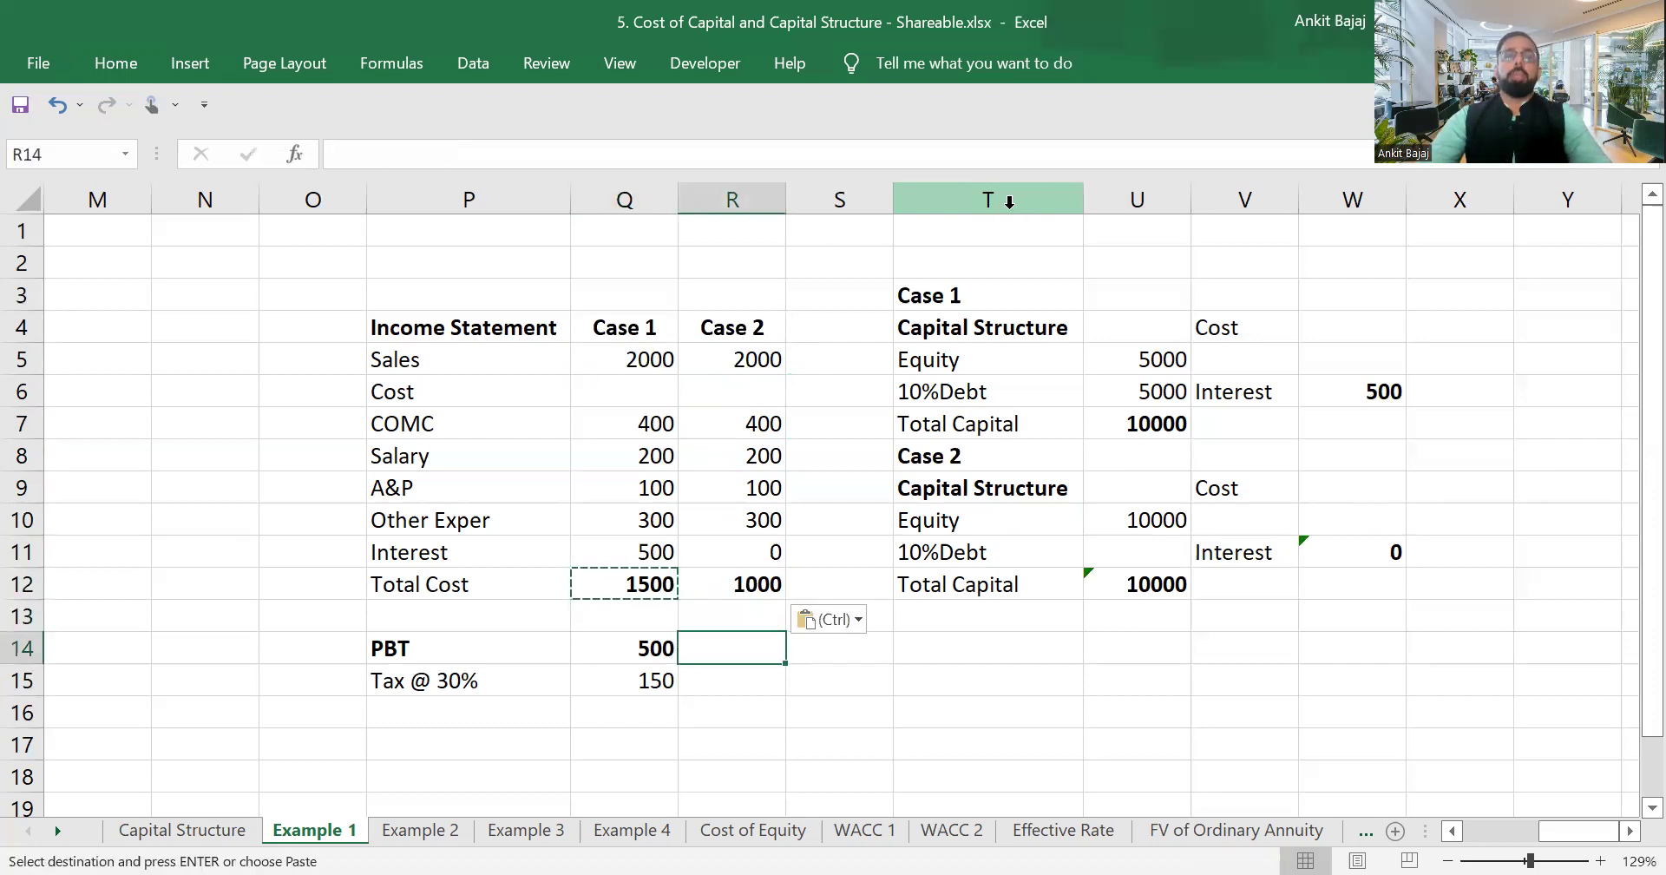
pyautogui.press('Left')
pyautogui.hotkey('ctrl', 'c')
pyautogui.press('Right')
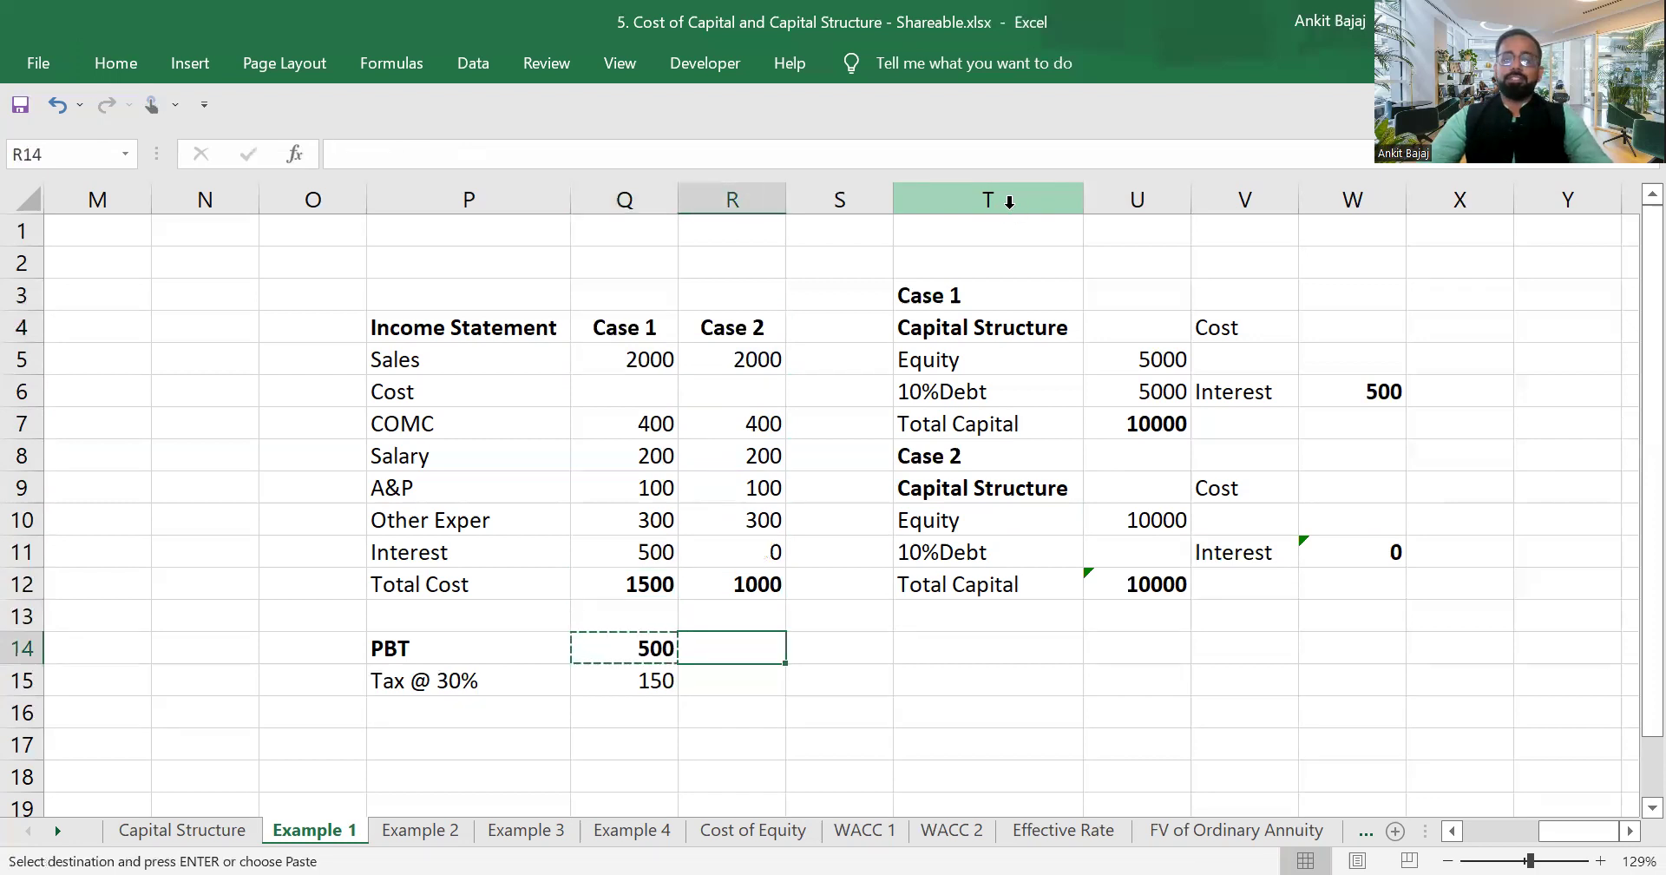
pyautogui.hotkey('ctrl', 'v')
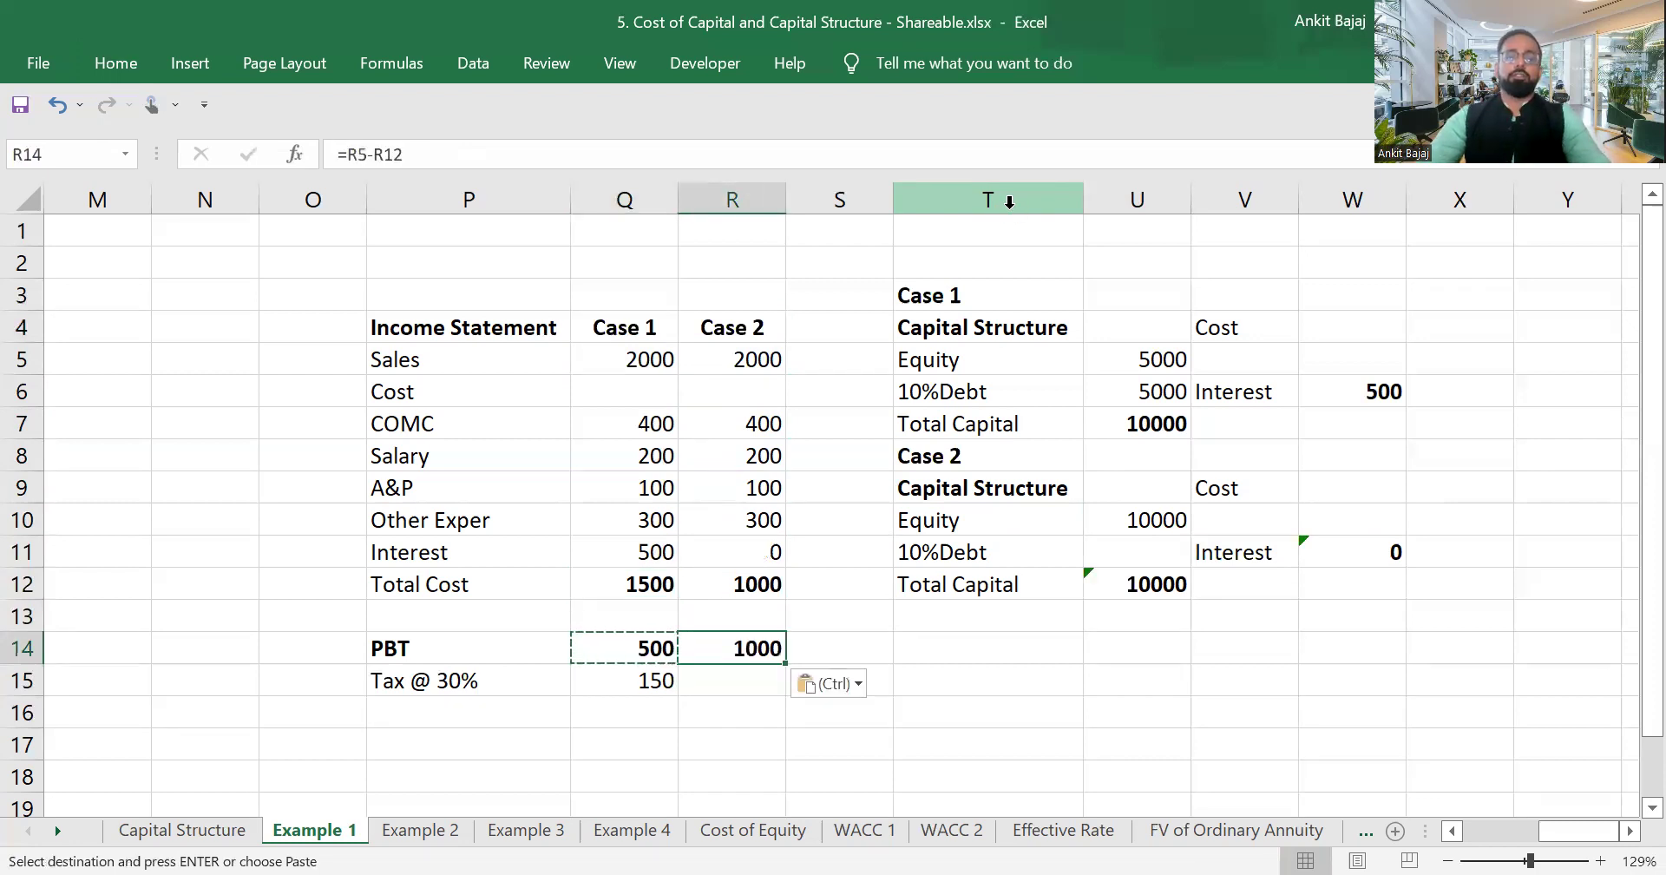
pyautogui.press('F2')
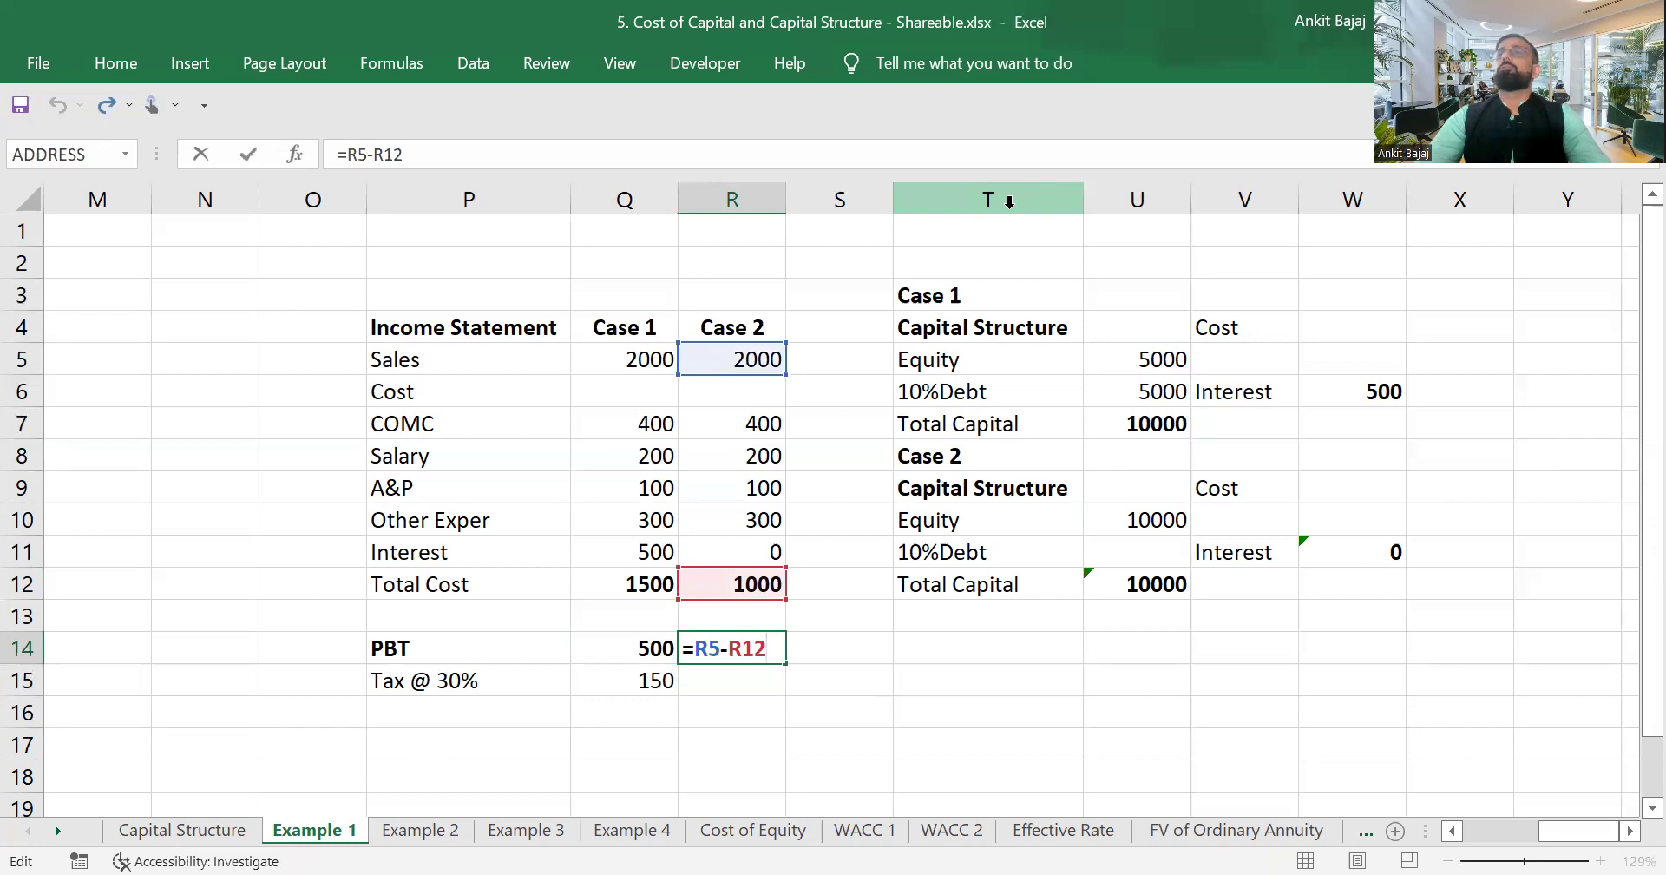
pyautogui.press('Return')
pyautogui.write('=')
pyautogui.press('Up')
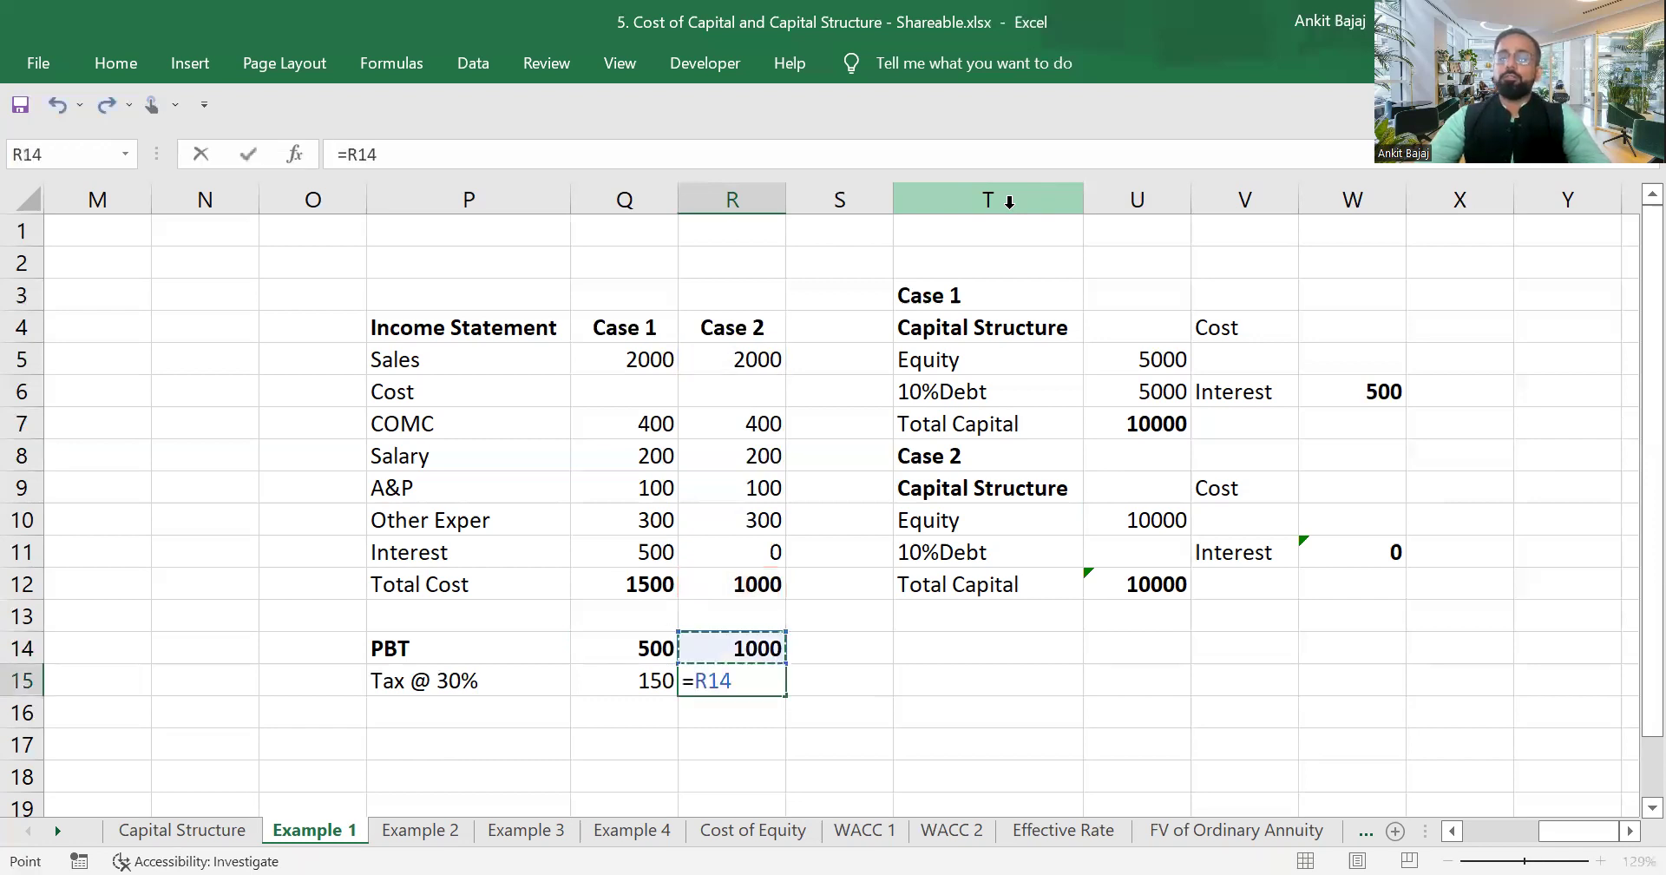
pyautogui.write('*')
pyautogui.press('Escape')
# Copy the 30% tax formula from Q15 to R15 for Case 2 and check its reference.
pyautogui.press('Left')
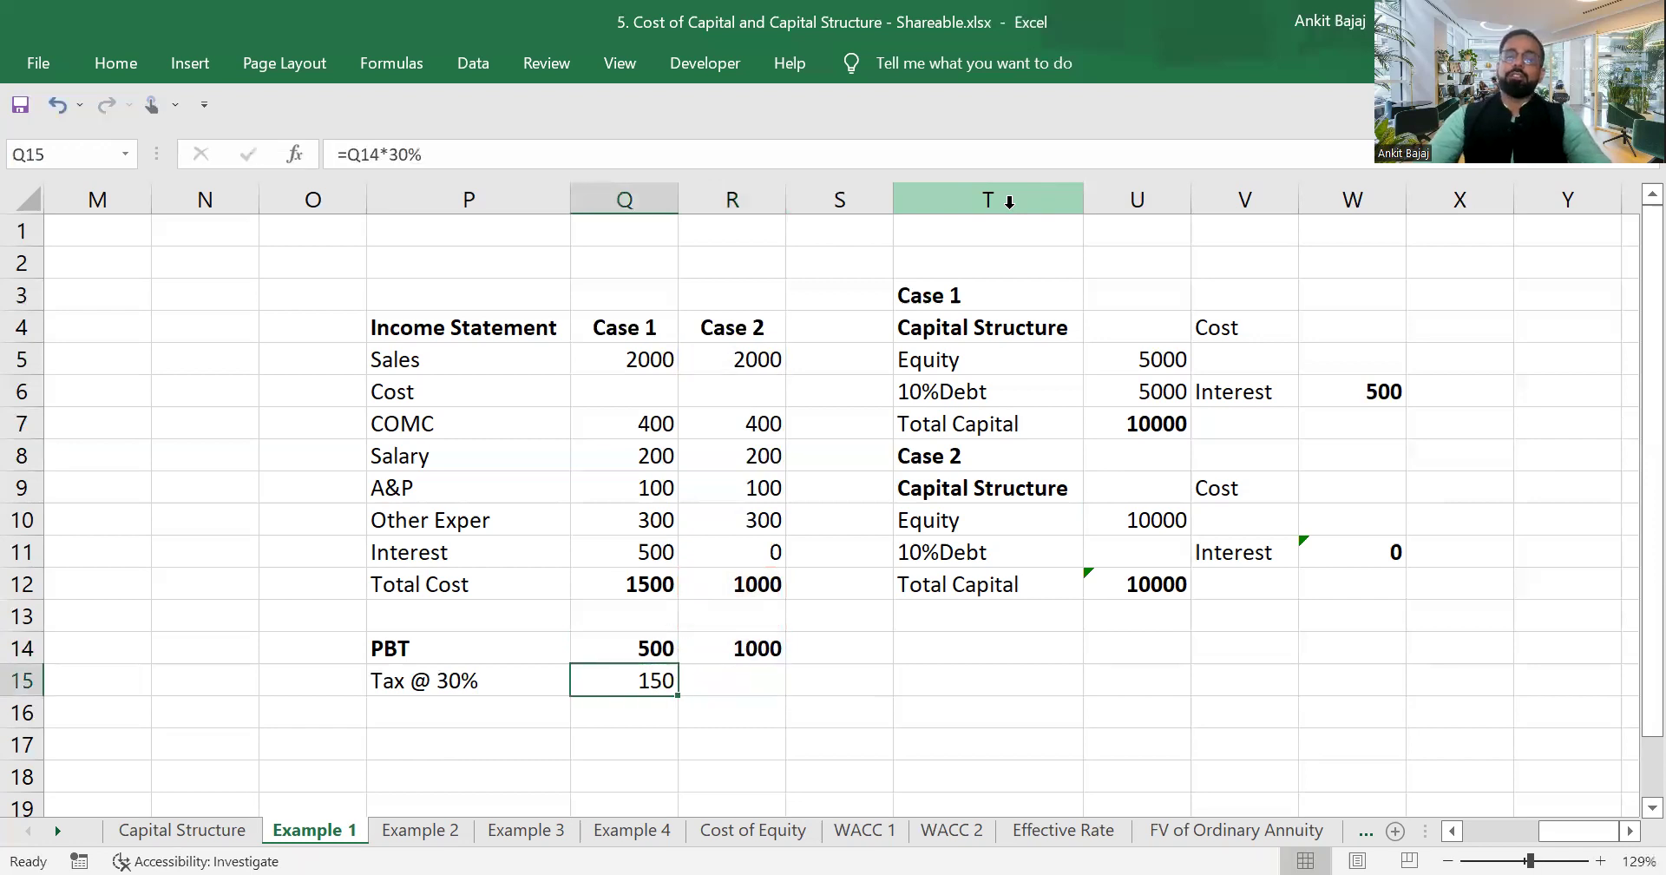
pyautogui.hotkey('ctrl', 'c')
pyautogui.press('Right')
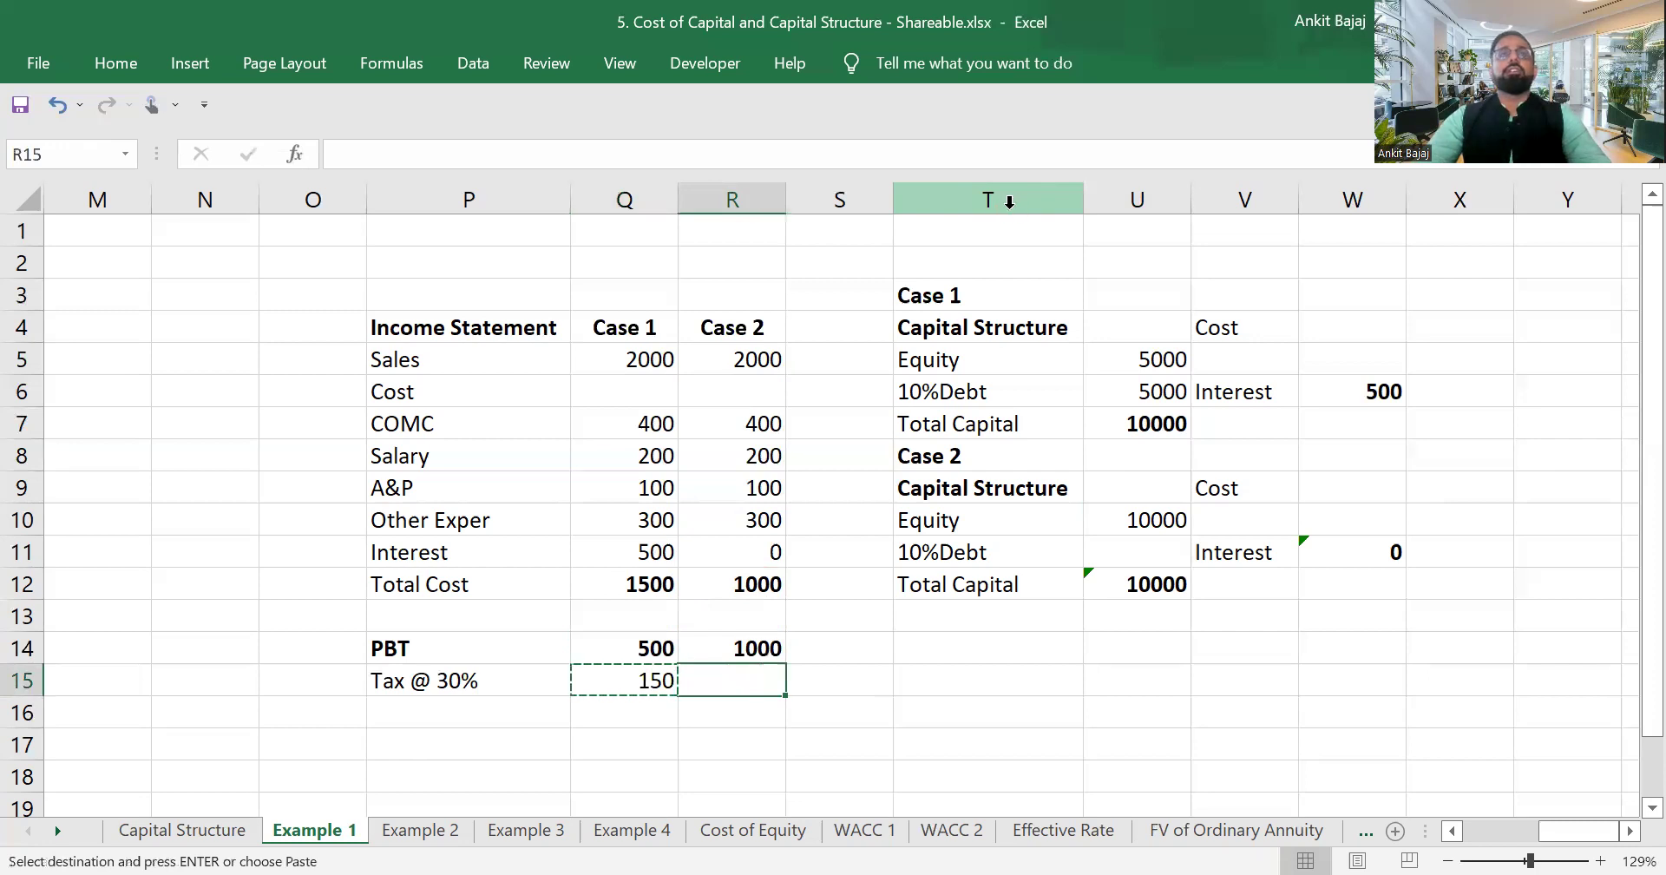
pyautogui.hotkey('ctrl', 'v')
pyautogui.press('F2')
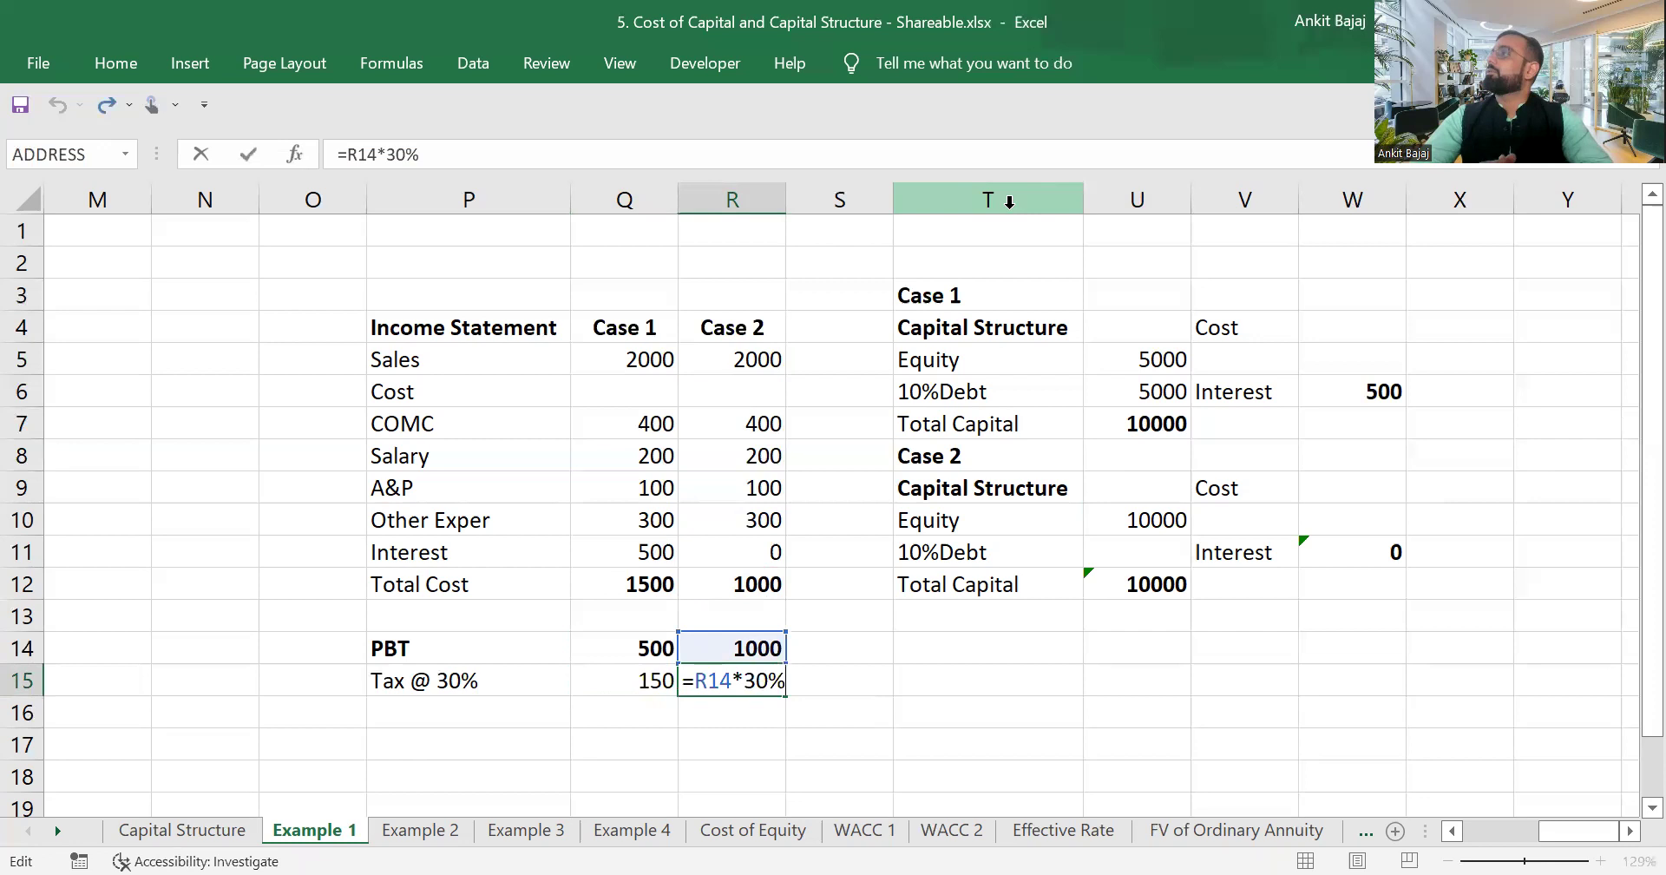
pyautogui.press('Return')
# Highlight the Case 1 interest amount in Q11 with a yellow fill.
pyautogui.press('Up')
pyautogui.press('Up')
pyautogui.press('Up')
pyautogui.press('Up')
pyautogui.press('Up')
pyautogui.press('Up')
pyautogui.press('Left')
pyautogui.press('Down')
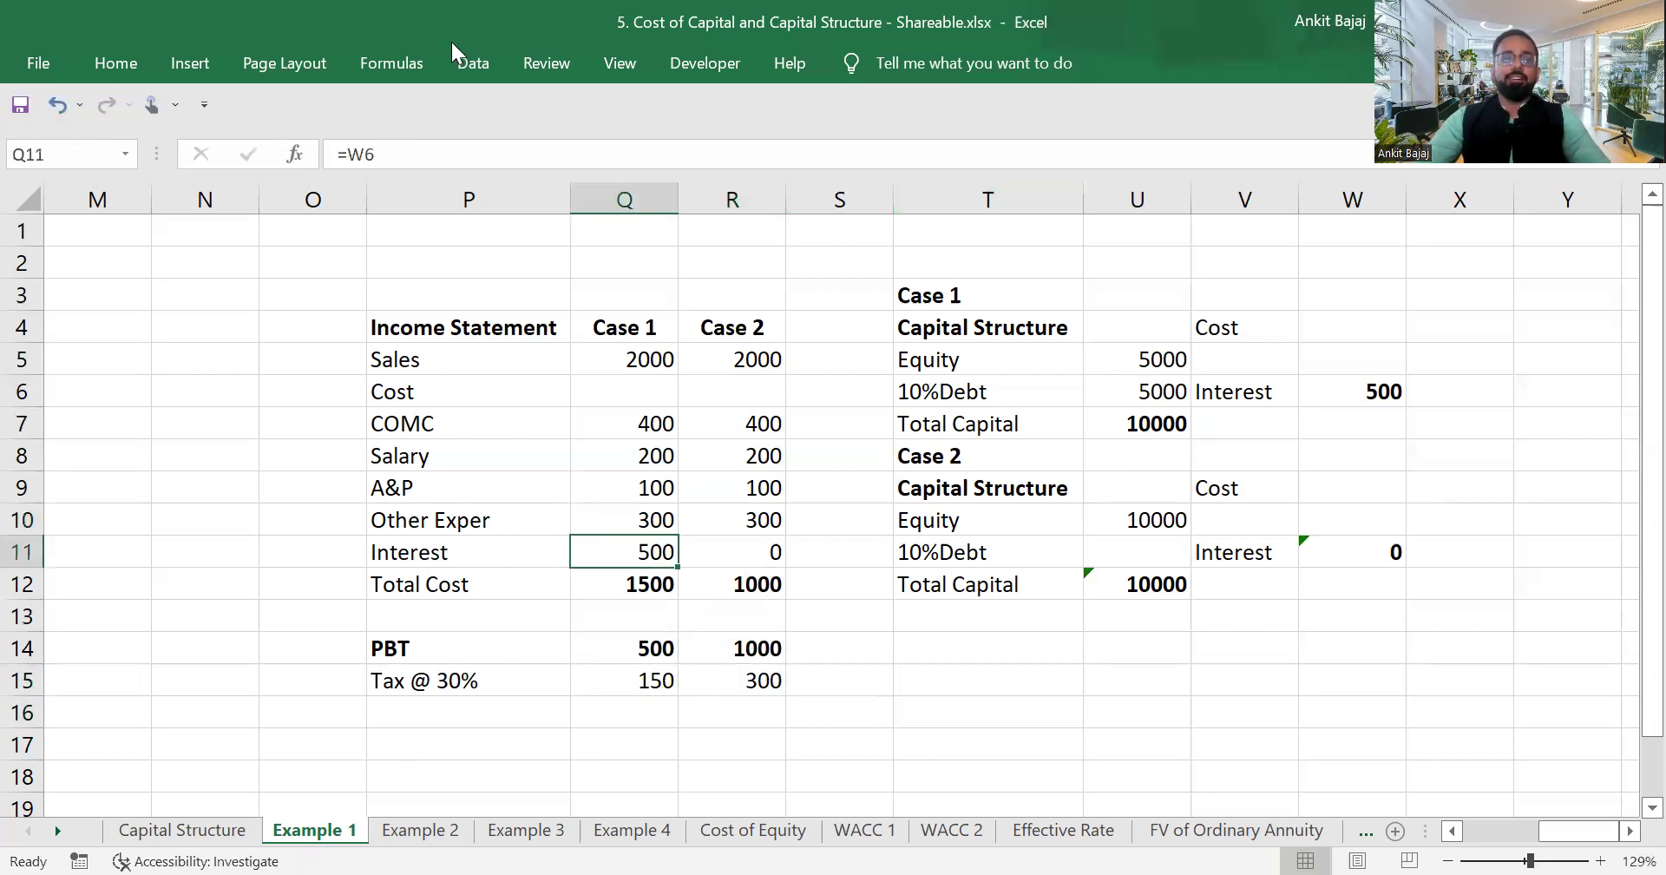
pyautogui.click(123, 63)
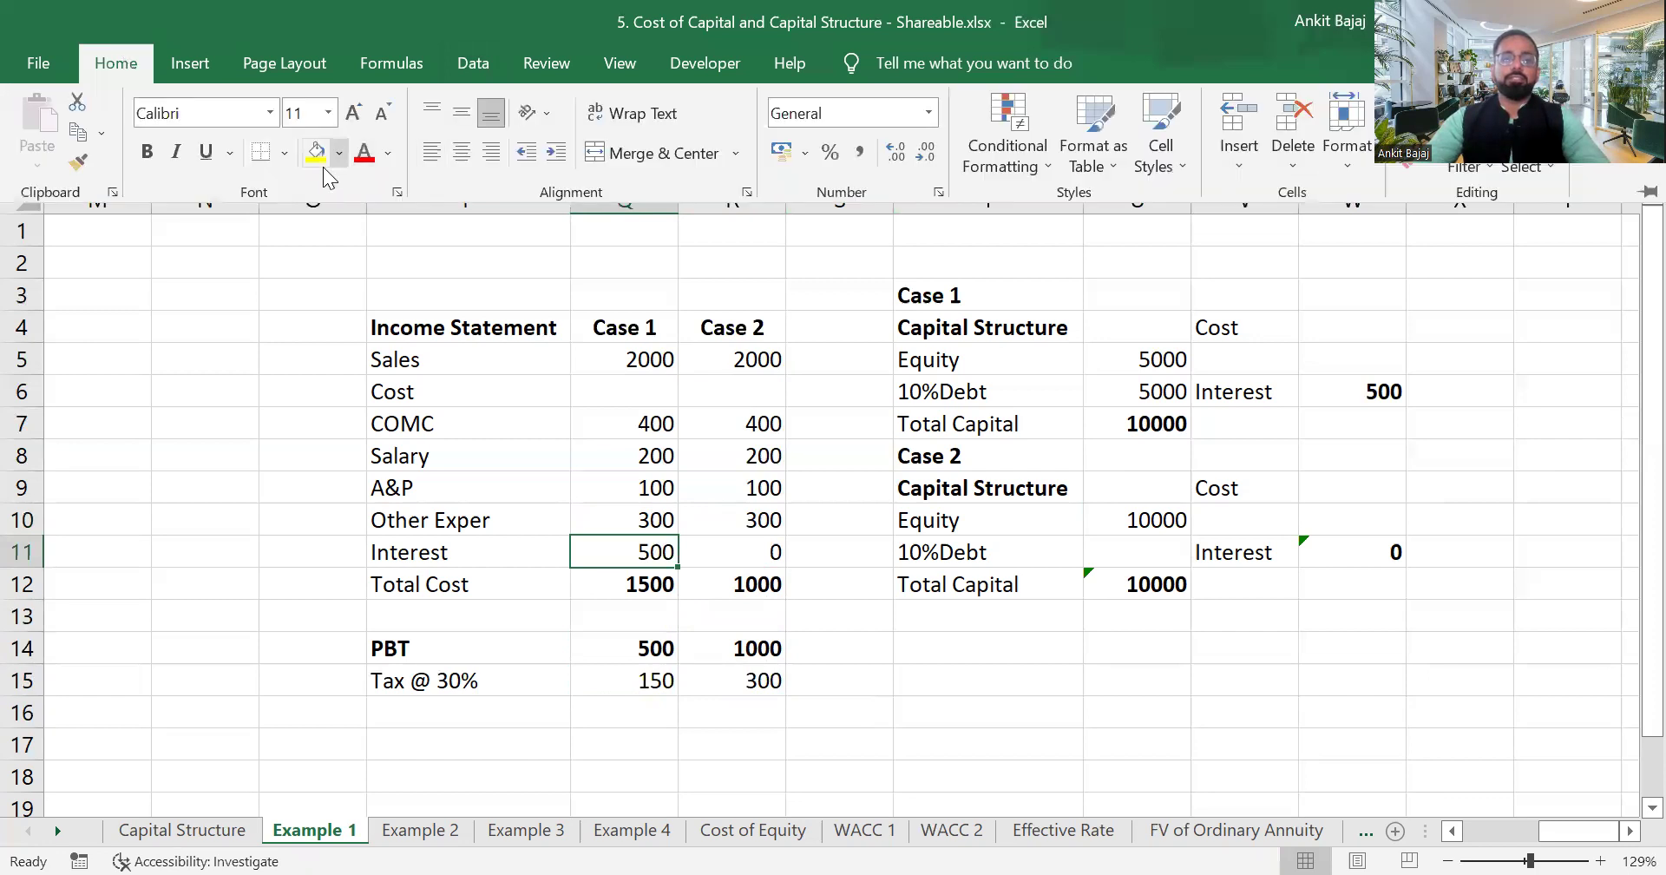
pyautogui.click(317, 161)
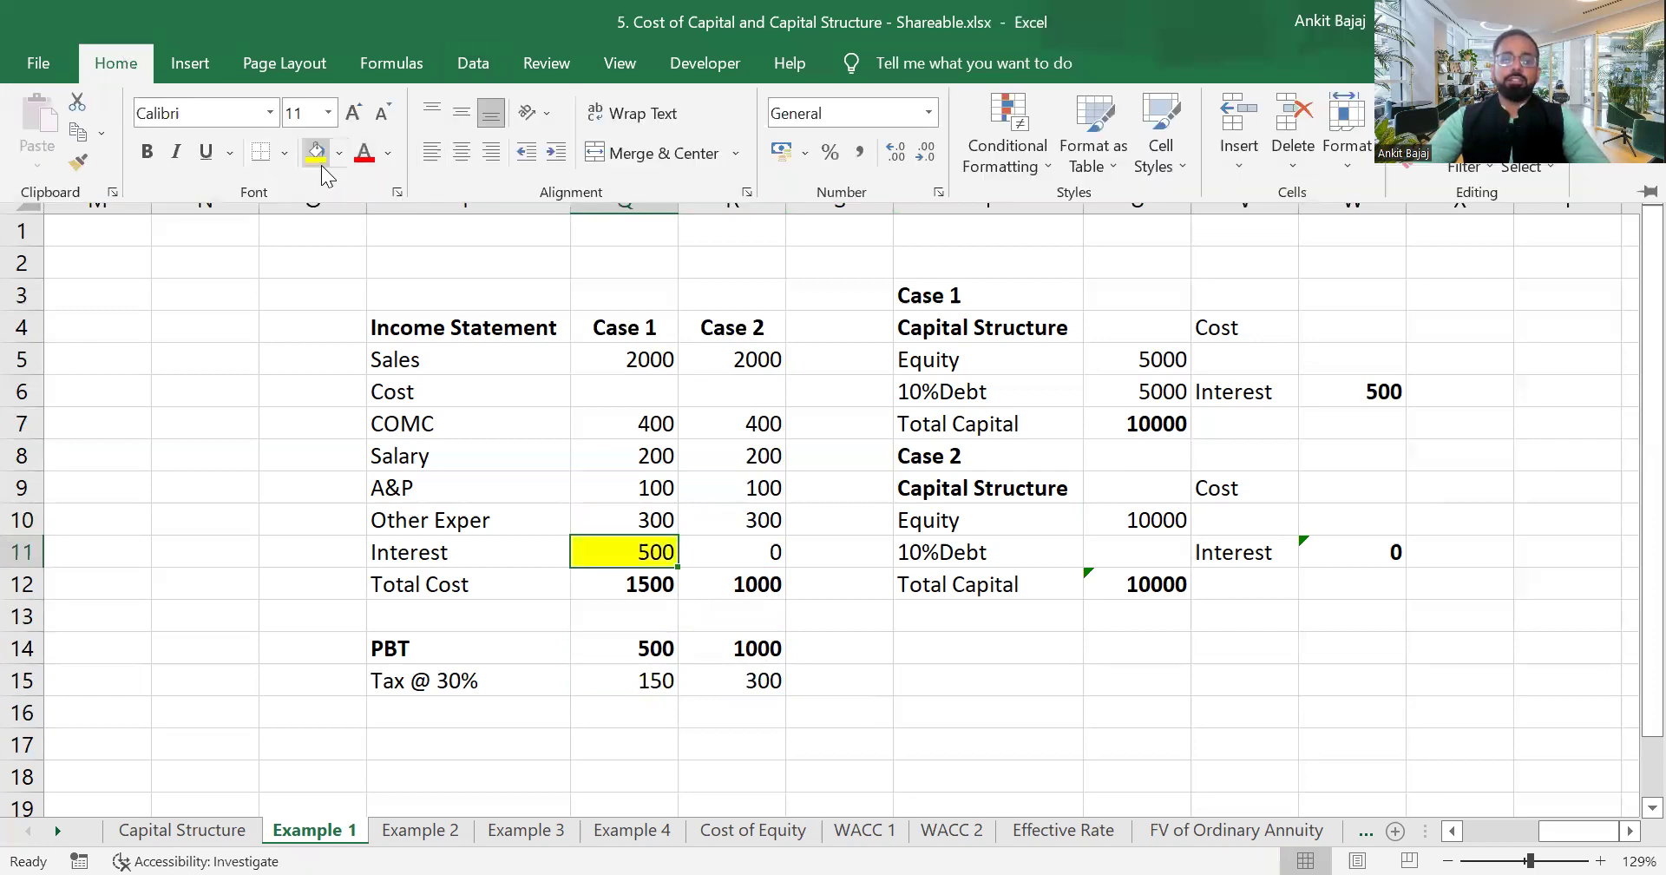
# Highlight the Case 1 tax amount in Q15 with a yellow fill.
pyautogui.click(649, 691)
pyautogui.press('Down')
pyautogui.press('Down')
pyautogui.press('Down')
pyautogui.press('Down')
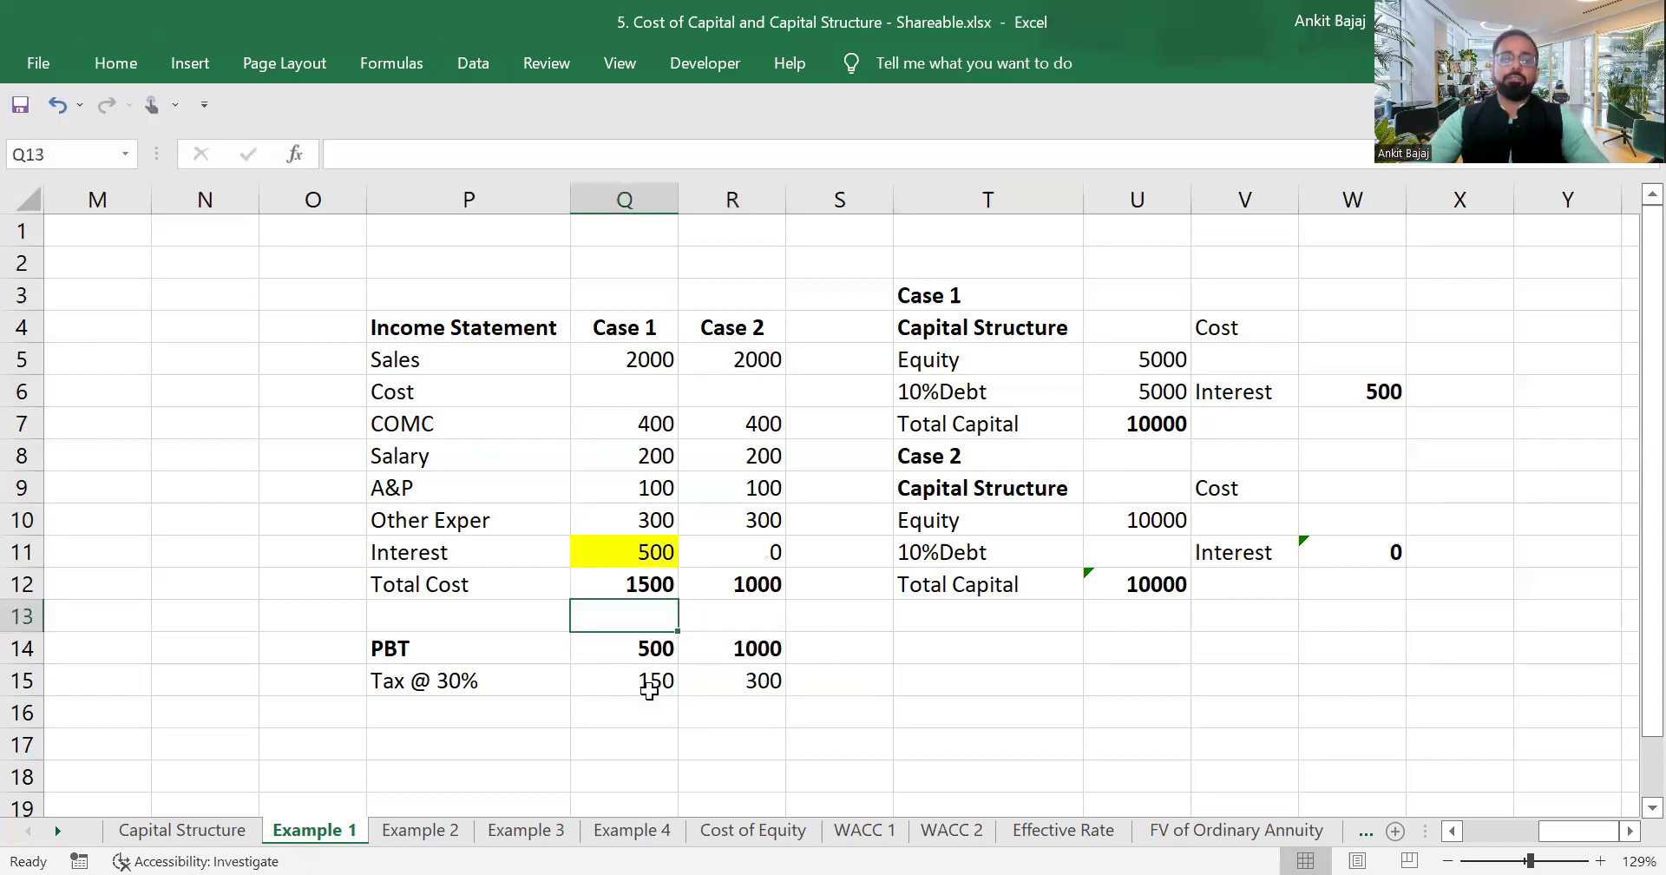
pyautogui.click(116, 62)
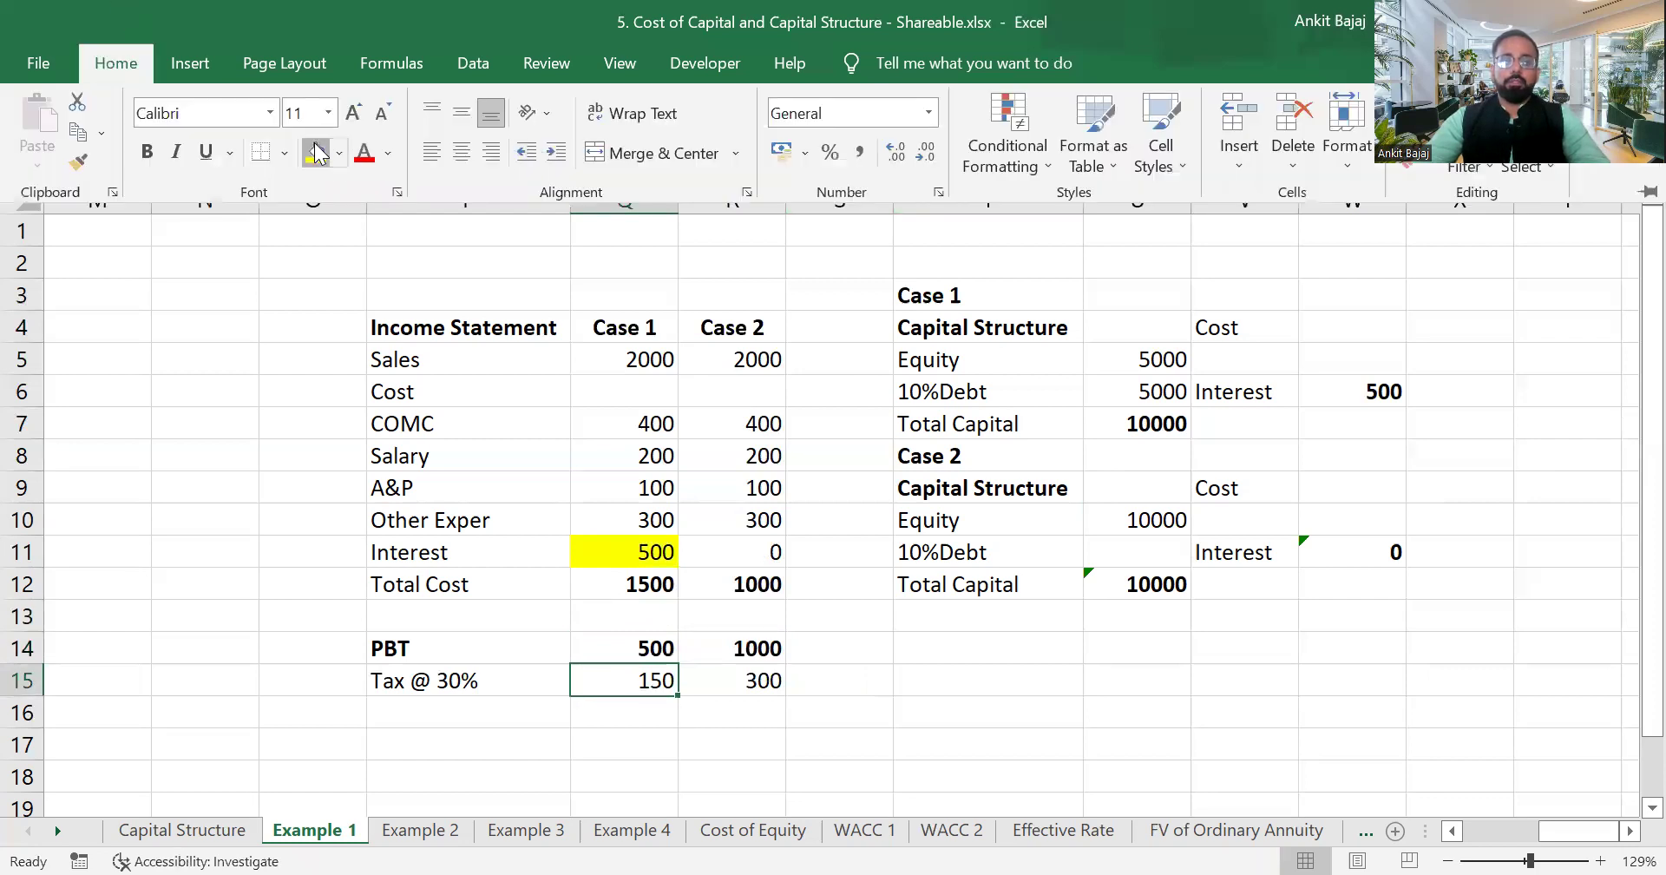
pyautogui.click(316, 154)
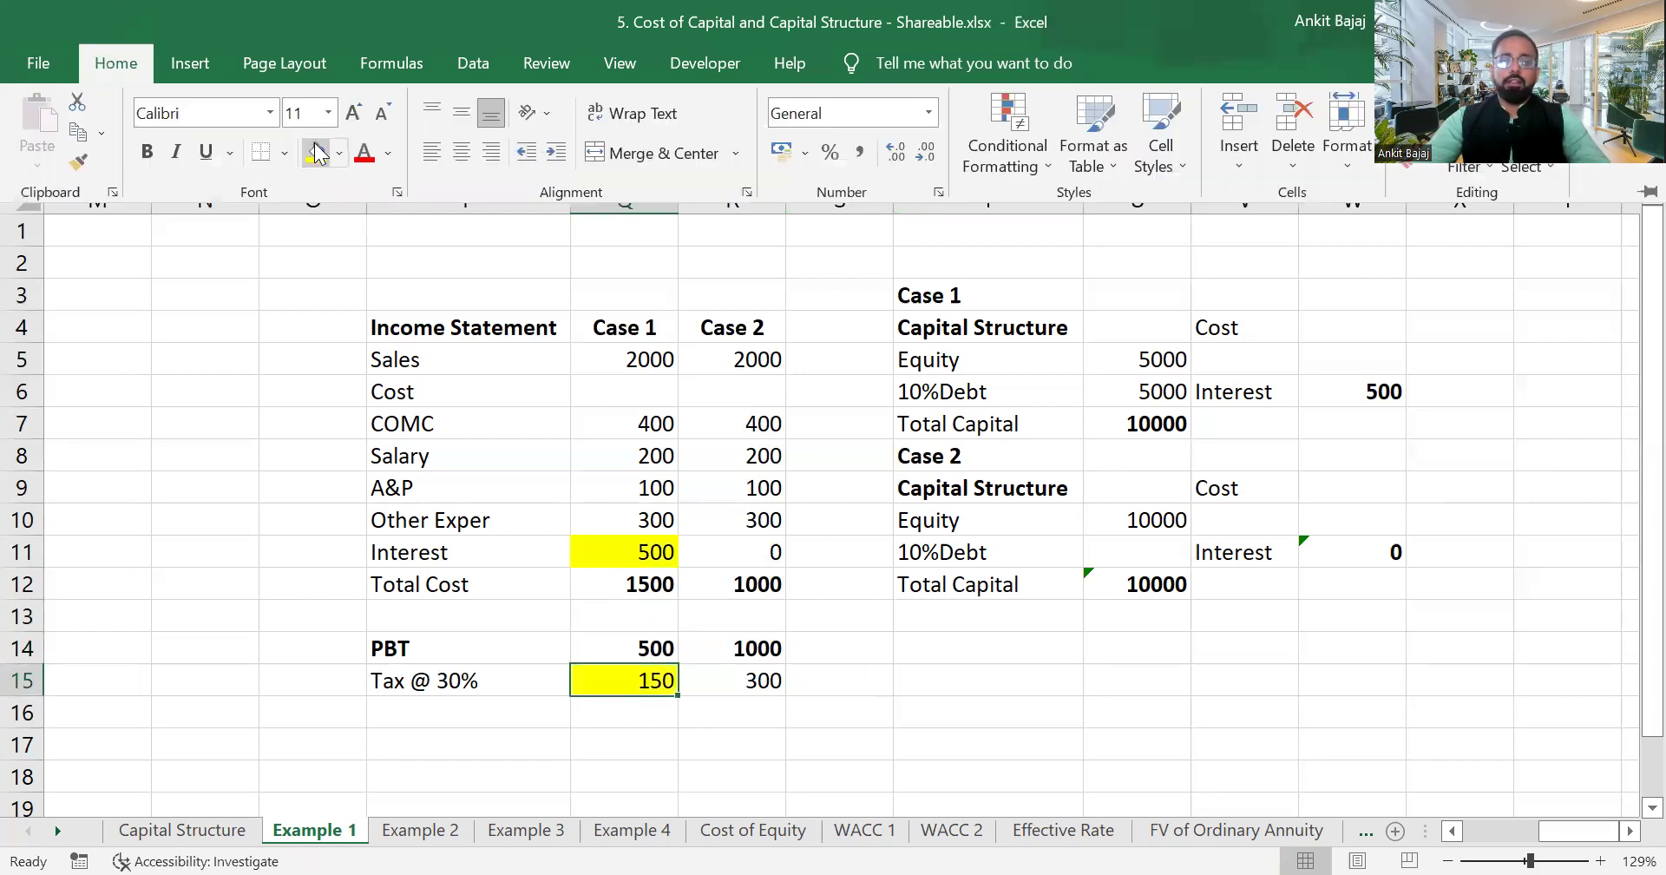
# Highlight the Case 2 interest in R11 and the Case 2 tax in R15 with a yellow fill.
pyautogui.click(760, 554)
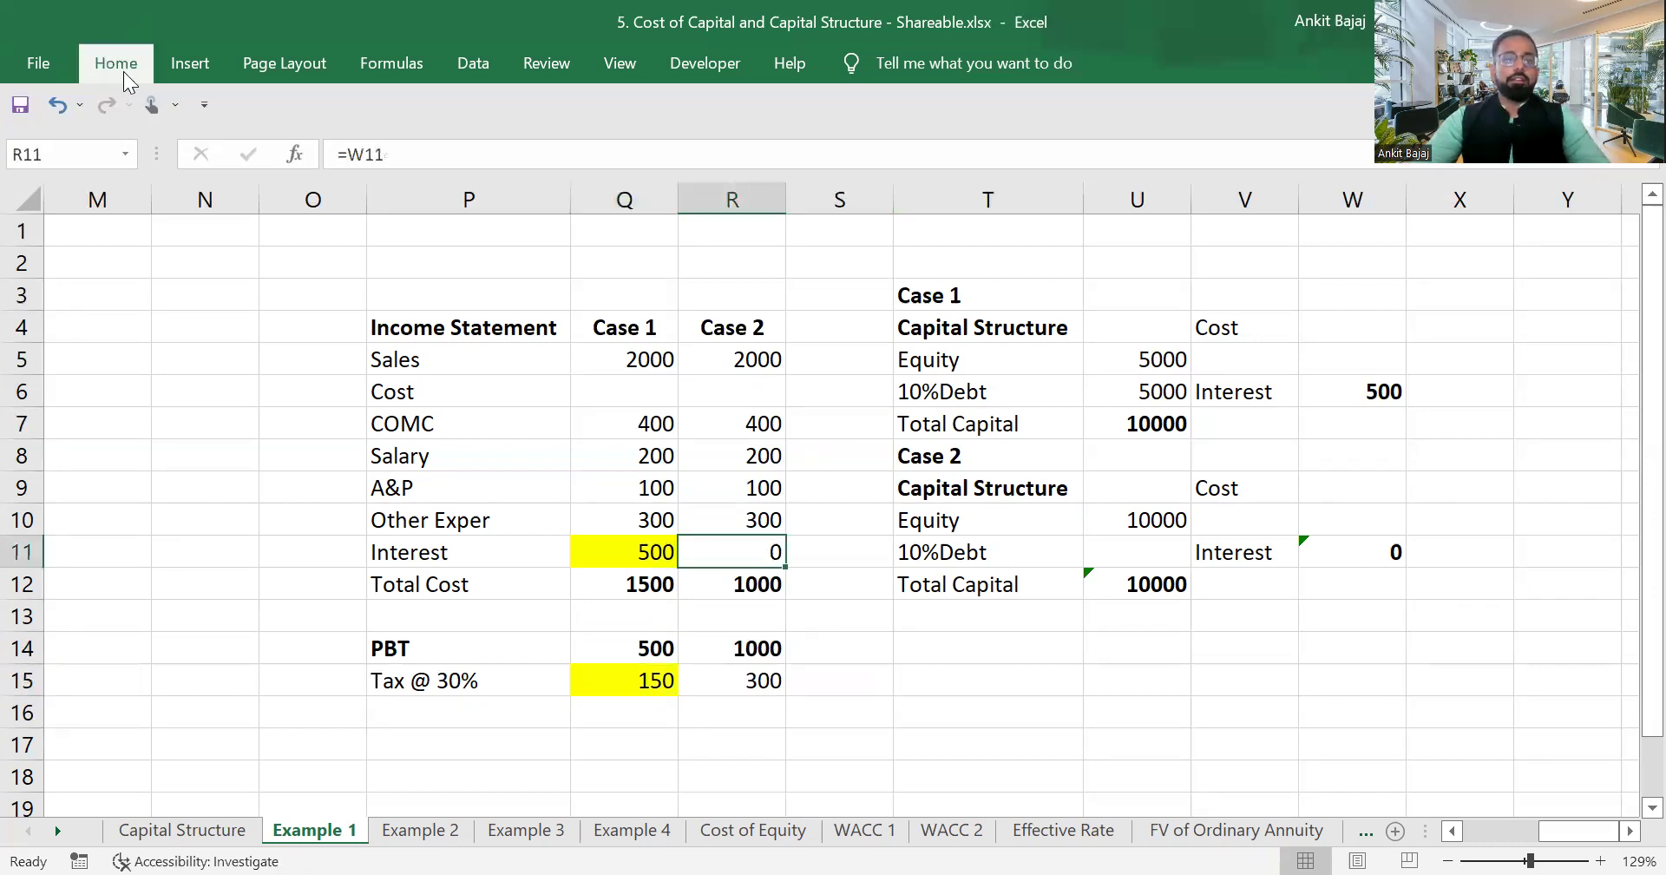
pyautogui.click(124, 77)
pyautogui.click(317, 154)
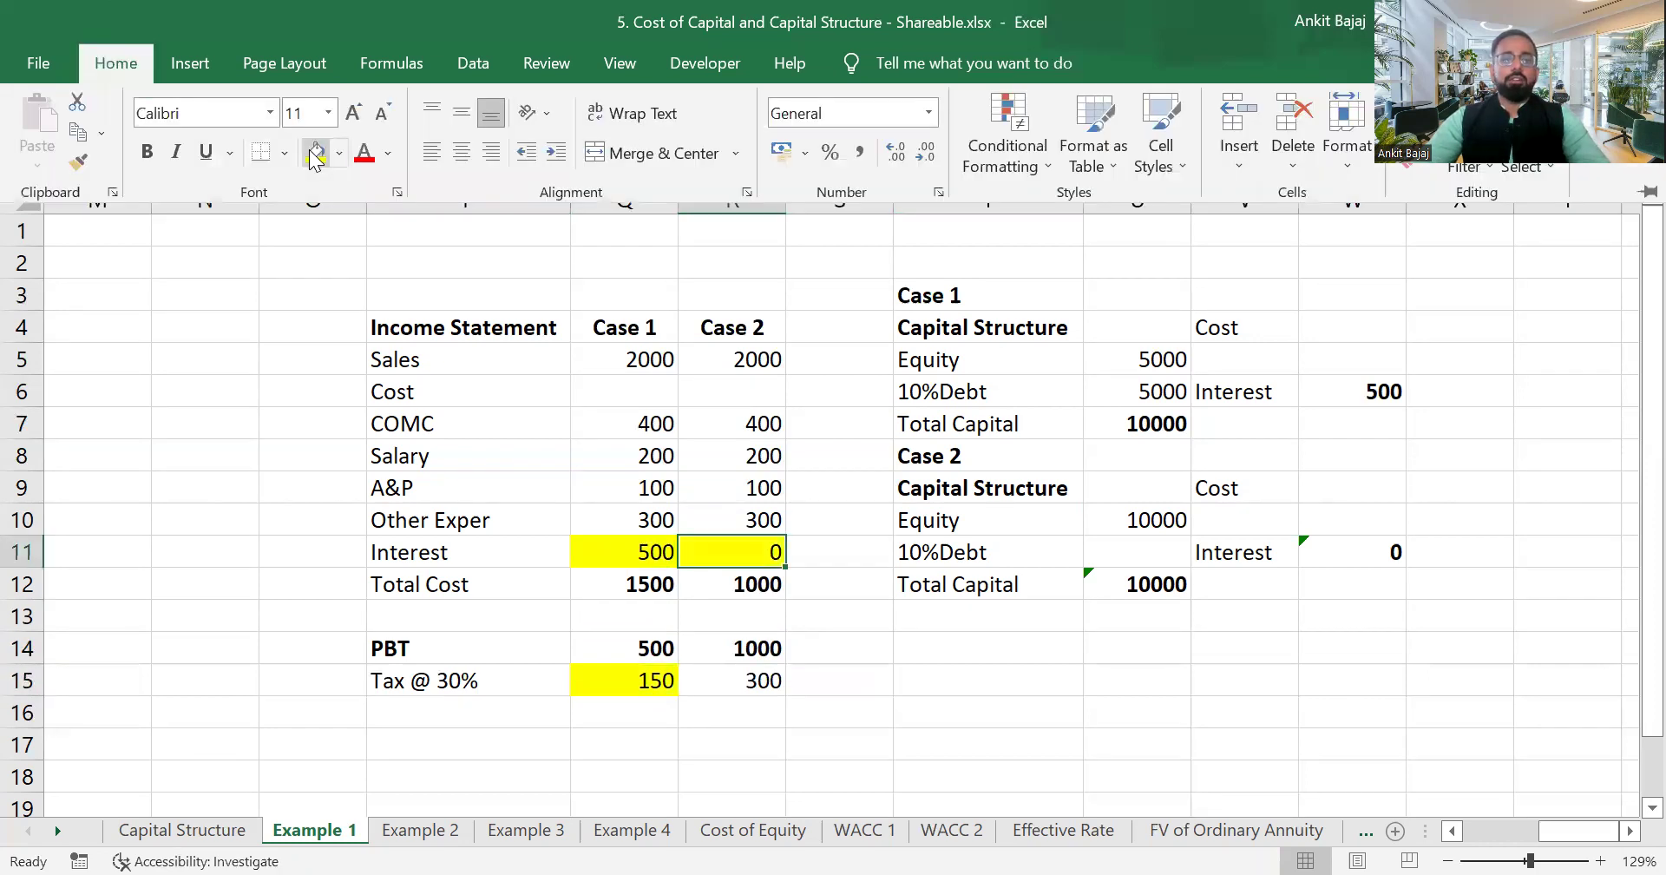
pyautogui.click(762, 682)
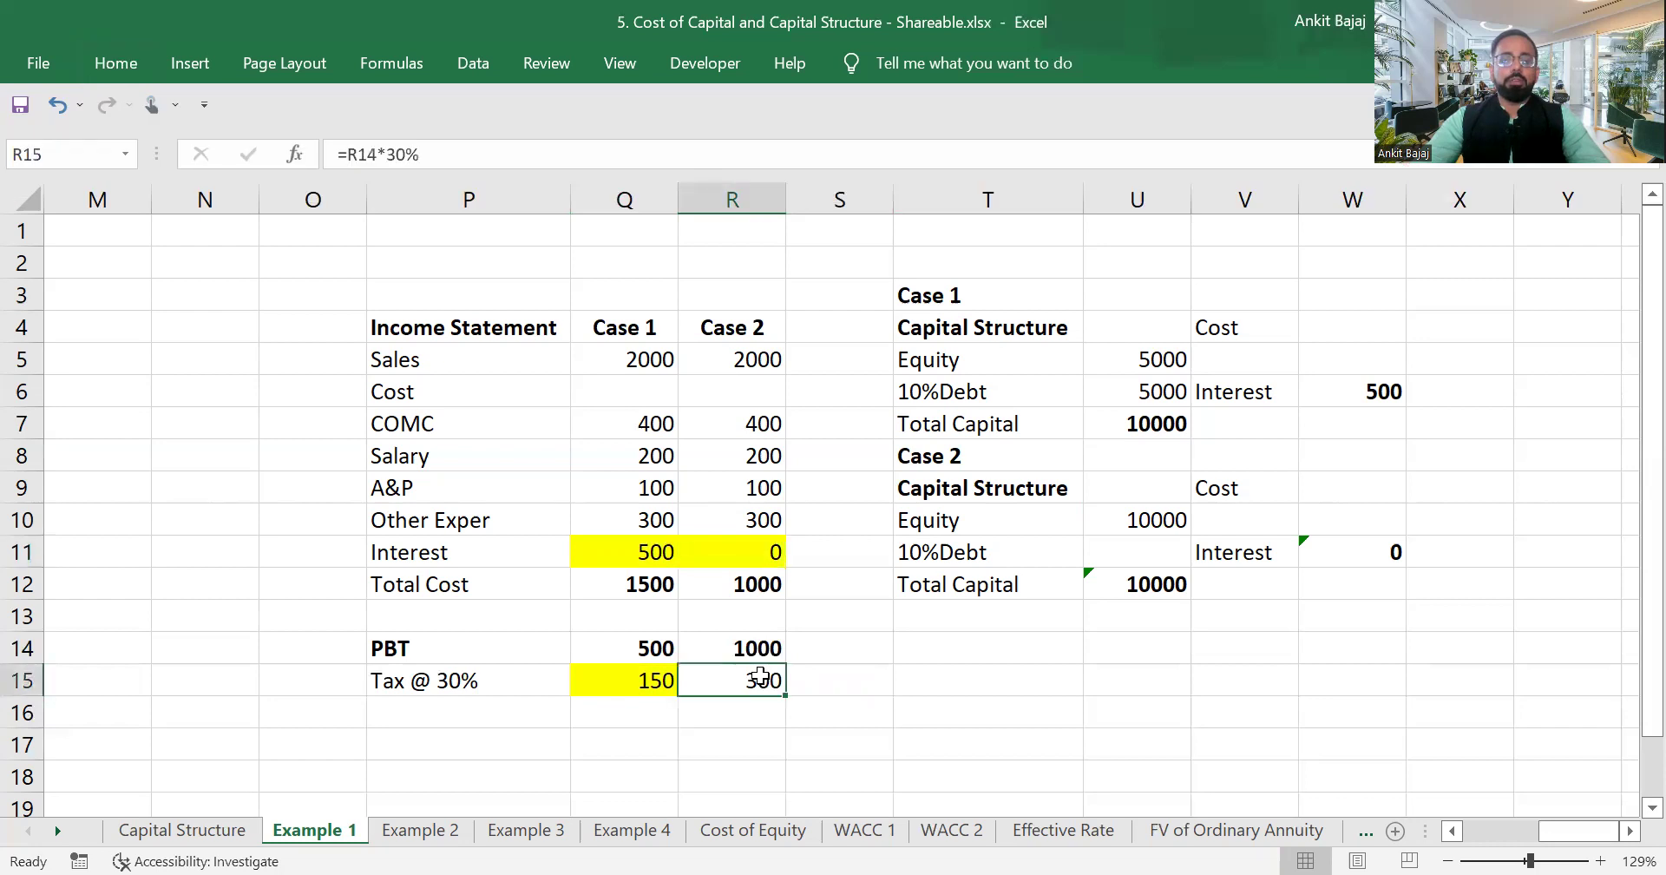
pyautogui.click(122, 62)
pyautogui.click(317, 153)
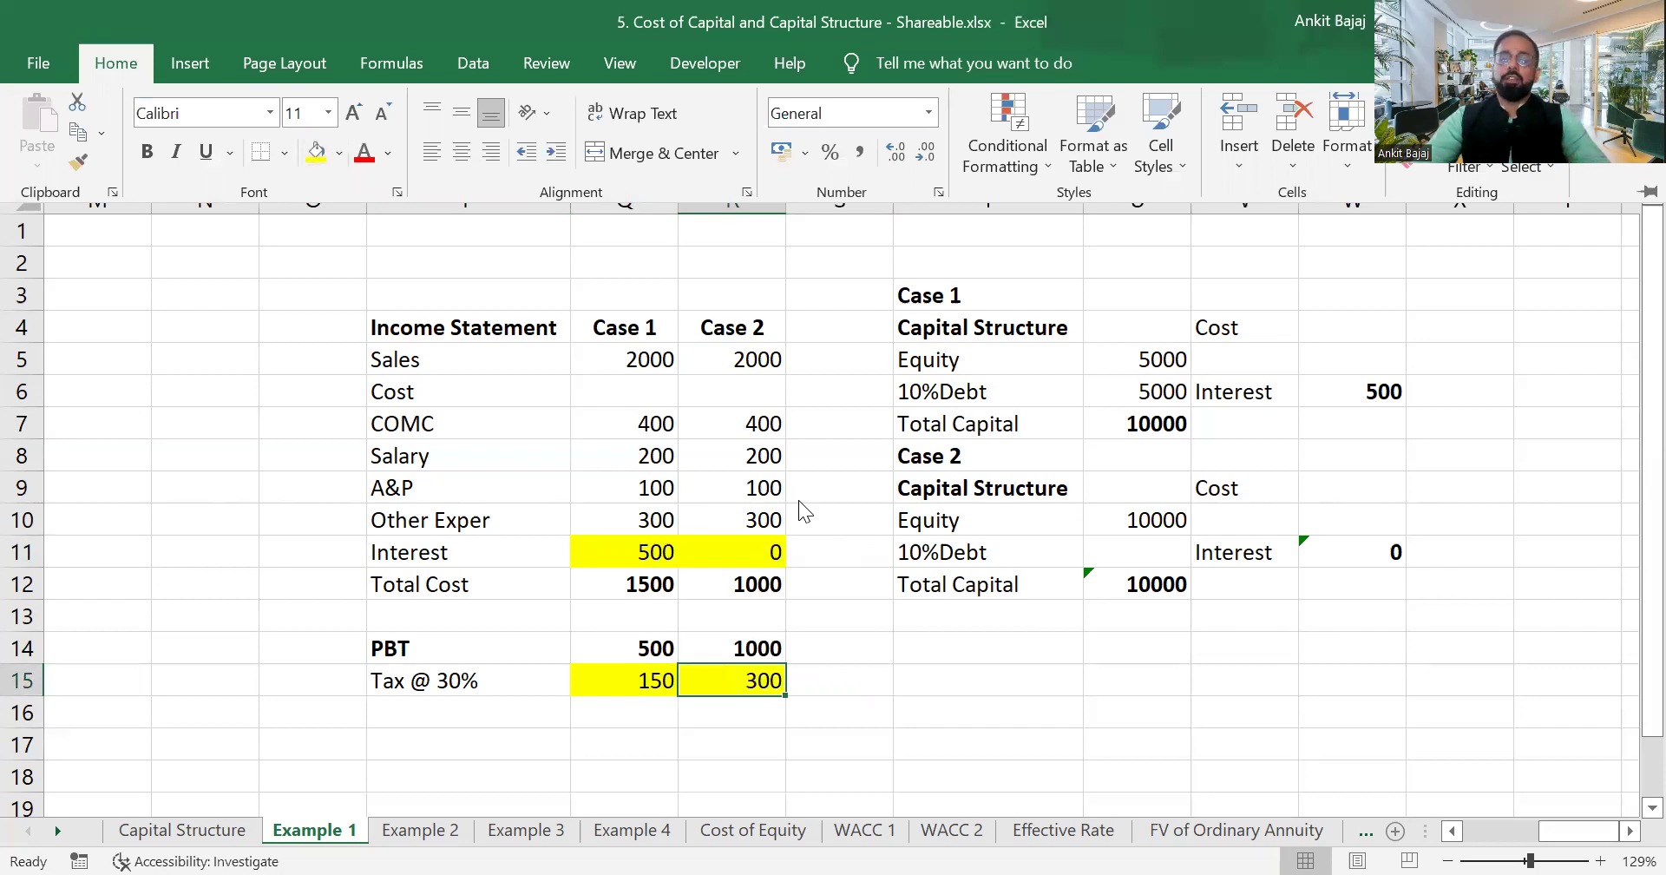
# Add a bold PAT label in P16 below the tax row.
pyautogui.click(524, 718)
pyautogui.write('PAT')
pyautogui.press('Return')
pyautogui.click(525, 719)
pyautogui.hotkey('ctrl', 'b')
# Calculate the Case 1 PAT in Q16 as PBT minus tax with the formula =Q14-Q15.
pyautogui.press('Right')
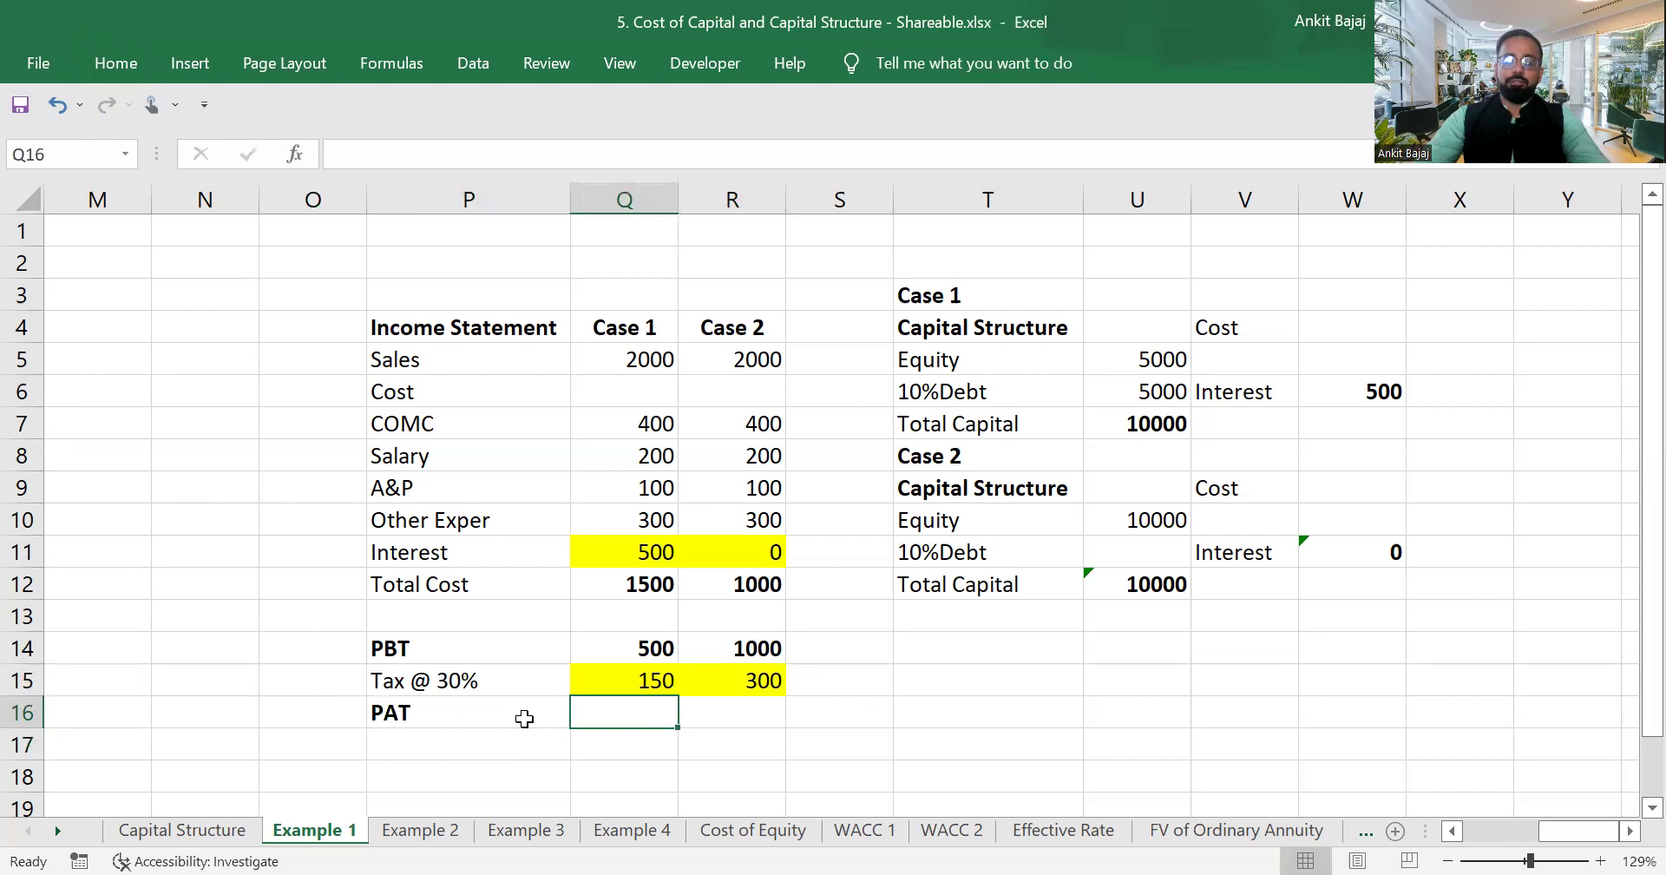
pyautogui.write('=')
pyautogui.press('Up')
pyautogui.press('Up')
pyautogui.write('-')
pyautogui.press('Up')
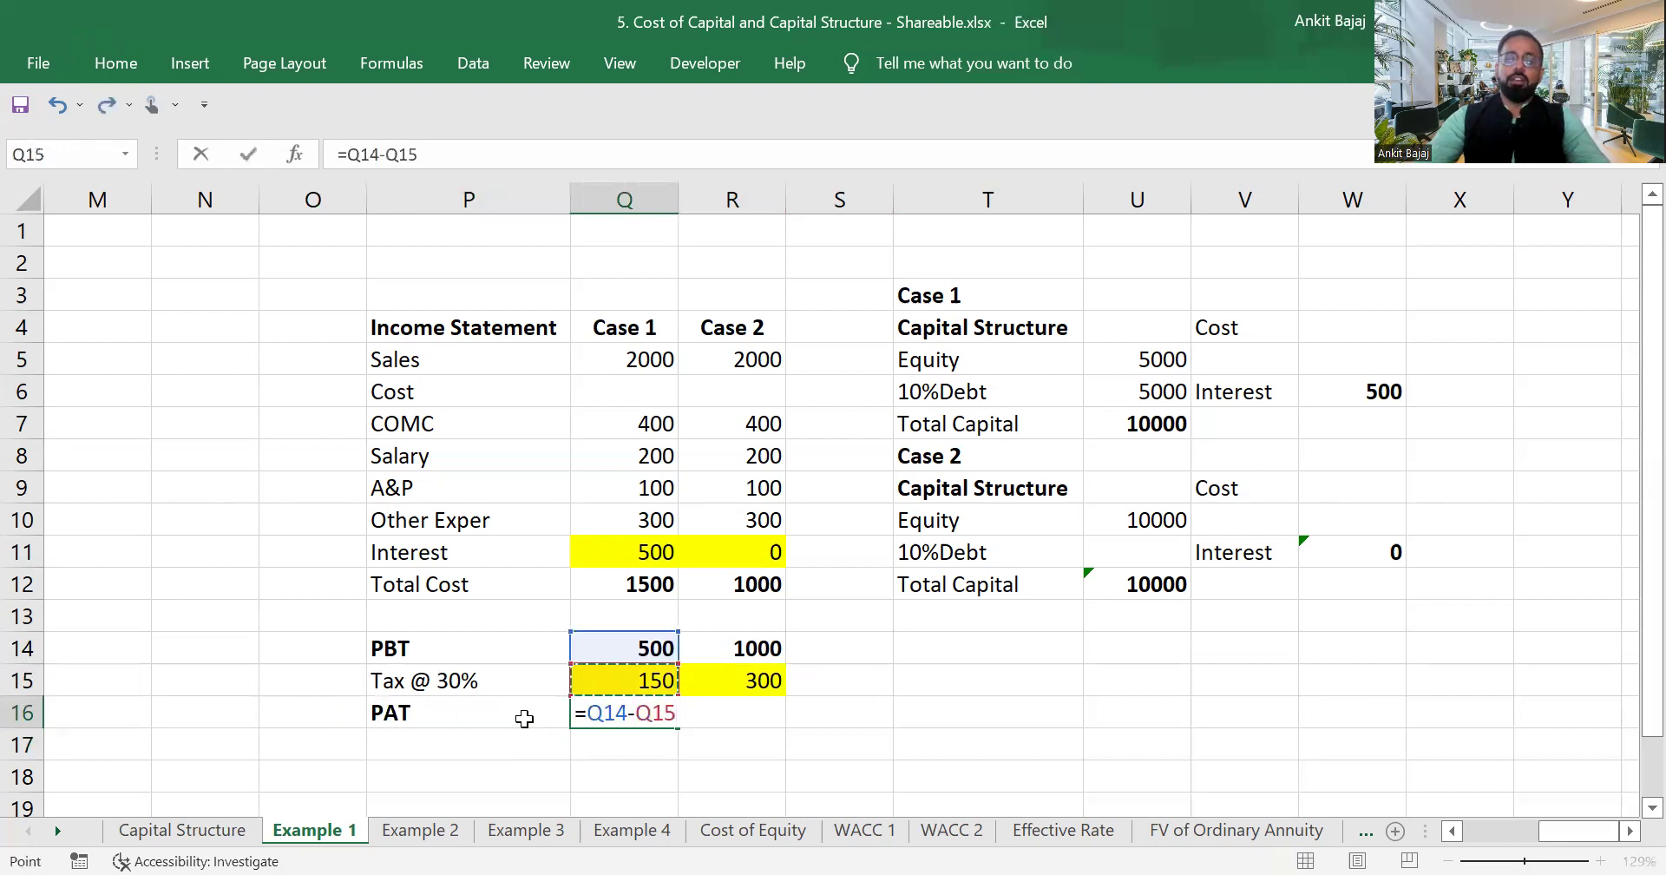
pyautogui.press('Return')
pyautogui.press('Right')
pyautogui.press('Up')
pyautogui.press('Left')
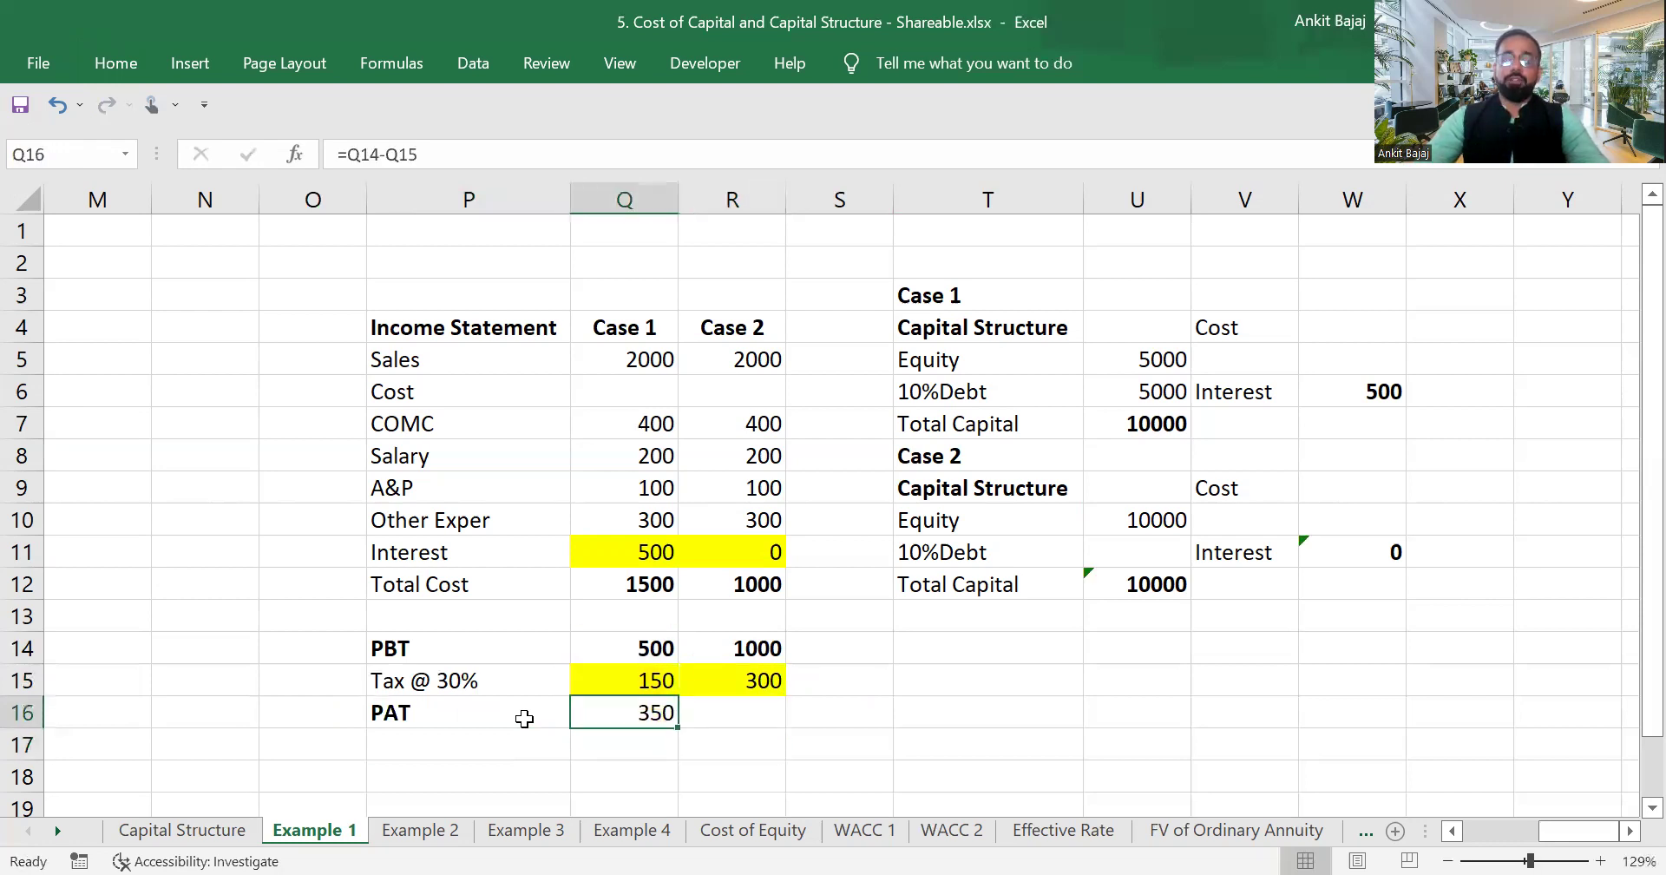
# Copy the PAT formula from Q16 to R16 for Case 2.
pyautogui.press('Right')
pyautogui.press('Left')
pyautogui.hotkey('ctrl', 'c')
pyautogui.press('Right')
pyautogui.hotkey('ctrl', 'v')
pyautogui.press('Down')
pyautogui.press('Down')
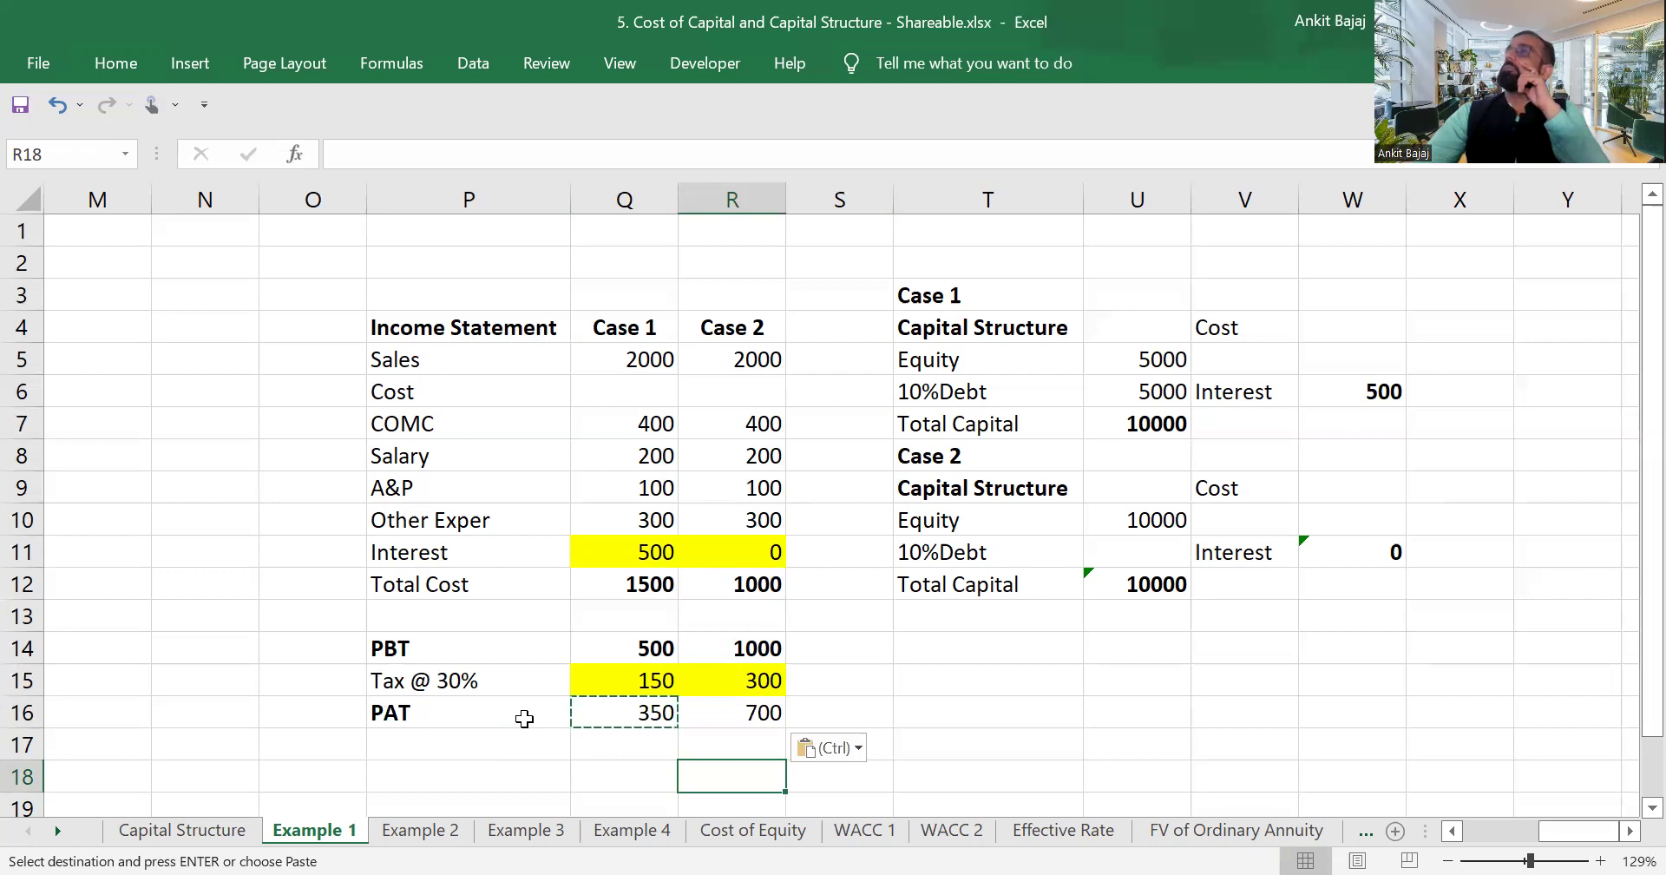
# Review the Case 1 total cost, PBT and tax cells in column Q.
pyautogui.press('Down')
pyautogui.press('Up')
pyautogui.press('Up')
pyautogui.press('Up')
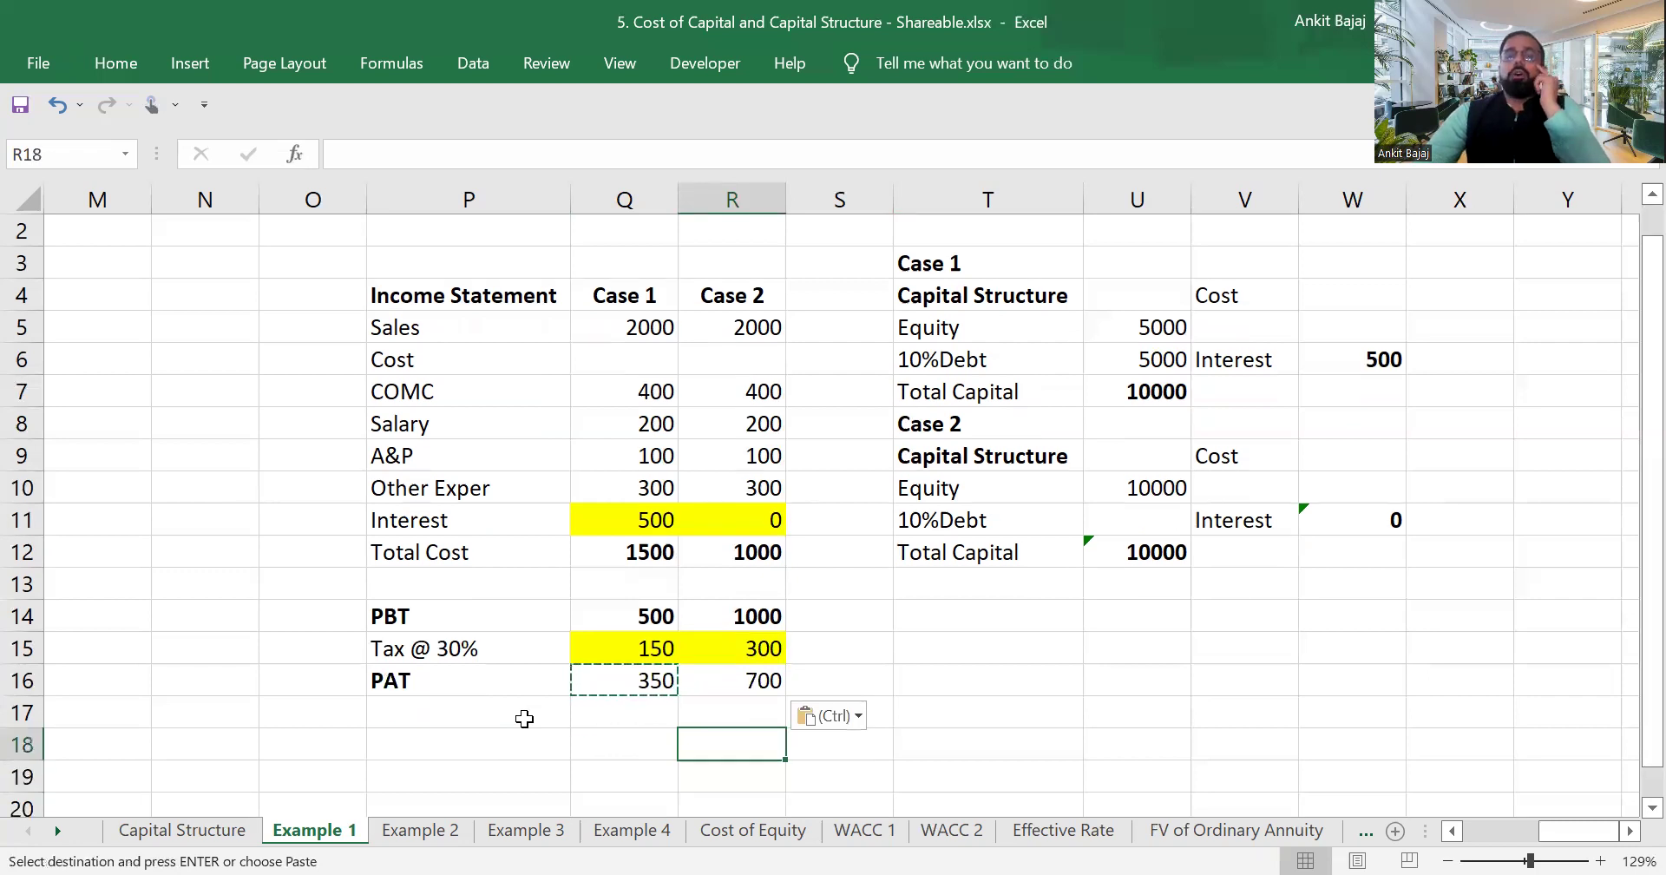
pyautogui.press('Left')
pyautogui.press('Up')
pyautogui.press('Up')
pyautogui.press('Up')
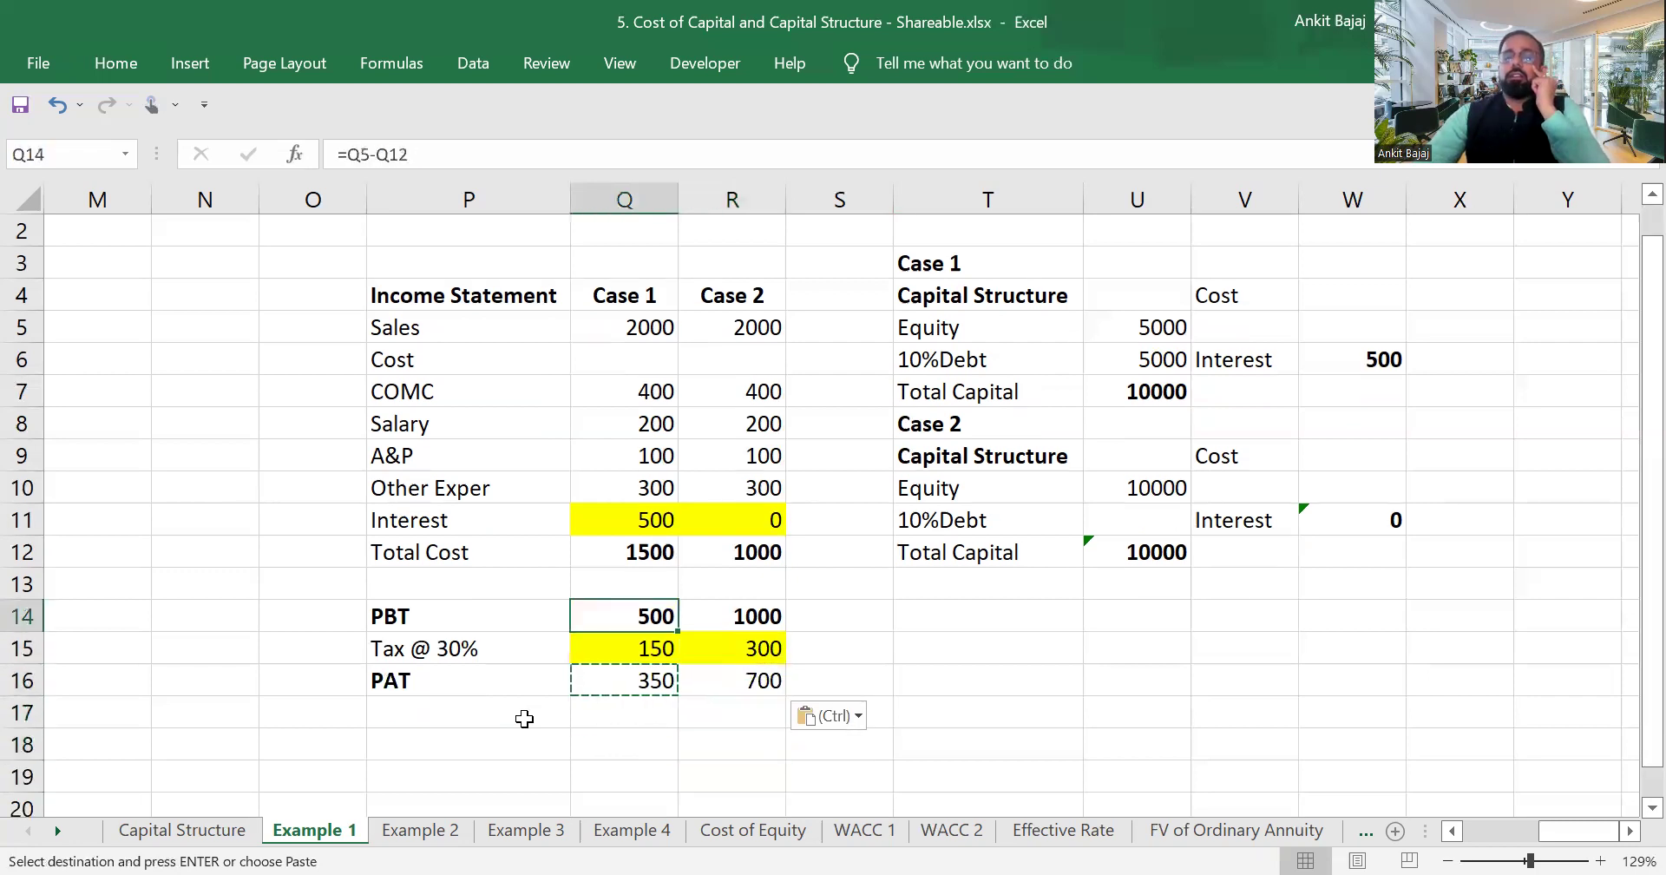
pyautogui.press('Up')
pyautogui.press('Up')
pyautogui.press('Down')
pyautogui.press('Down')
pyautogui.press('Down')
pyautogui.press('Down')
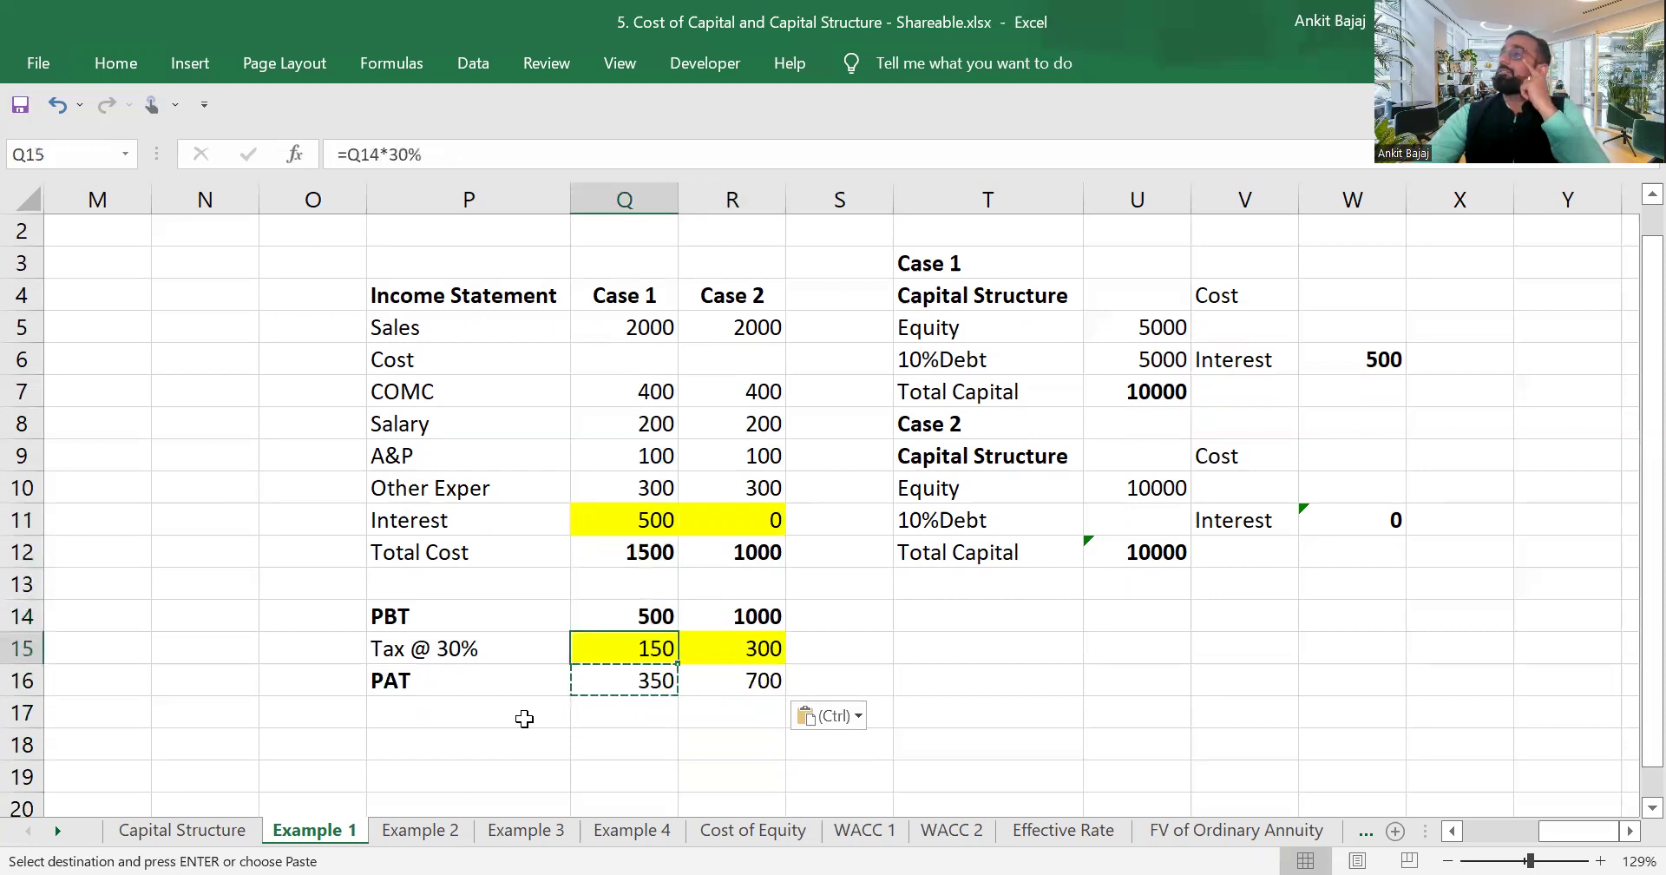
# Calculate the tax difference between the two cases in S15 with the formula =R15-Q15.
pyautogui.press('Right')
pyautogui.press('Right')
pyautogui.press('Right')
pyautogui.press('Left')
pyautogui.write('=')
pyautogui.press('Left')
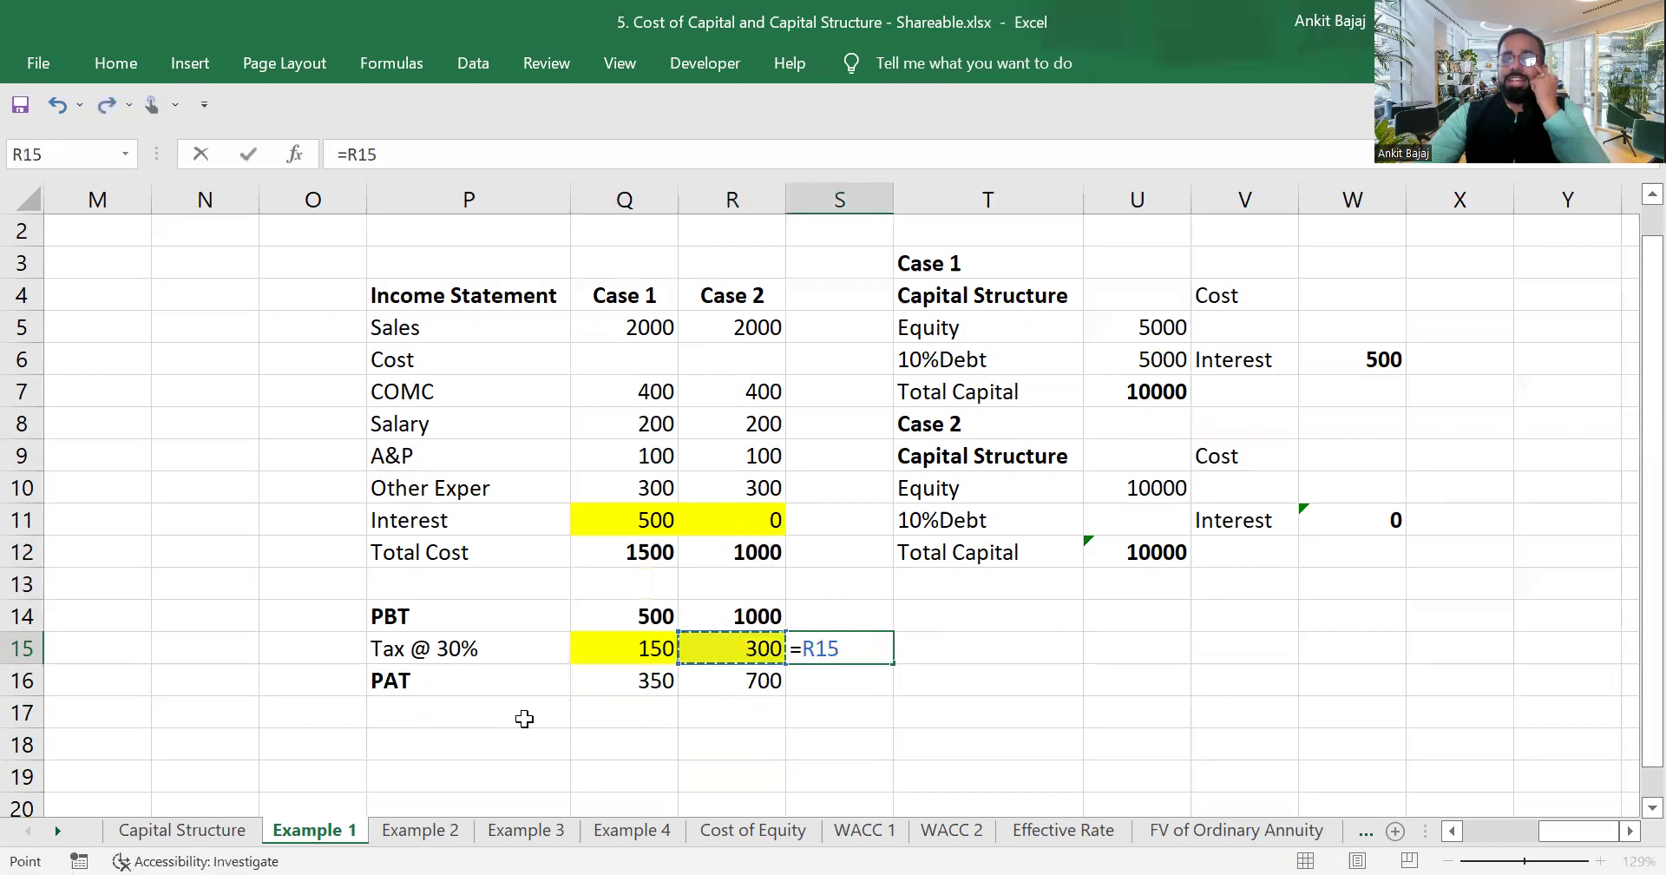
pyautogui.write('-')
pyautogui.press('Left')
pyautogui.press('Left')
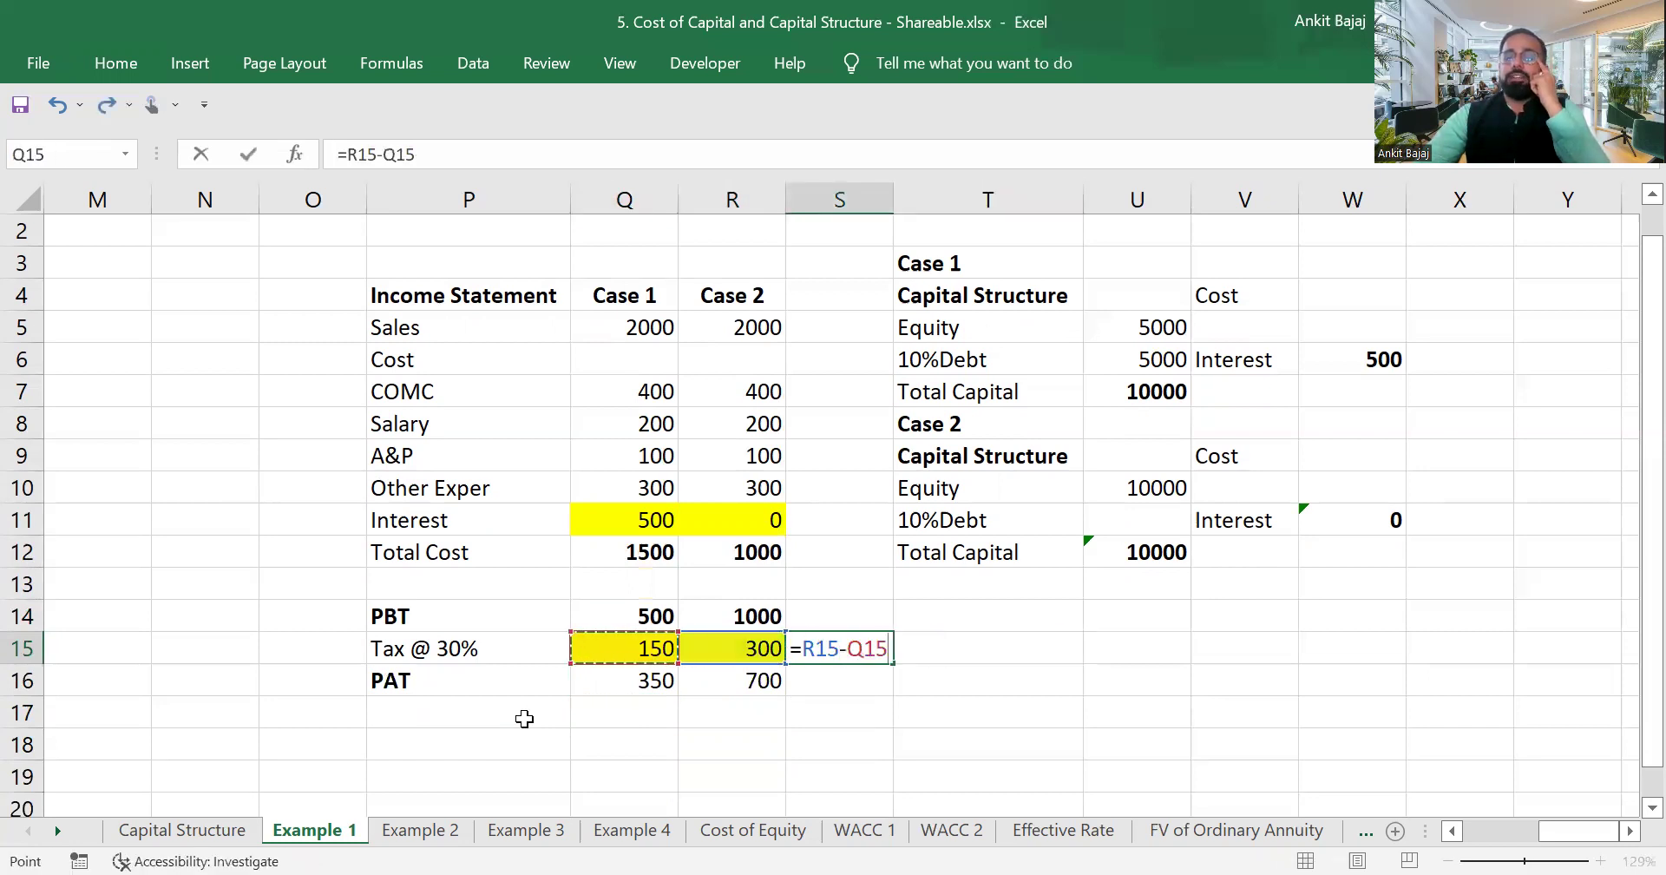
pyautogui.press('Return')
pyautogui.press('Up')
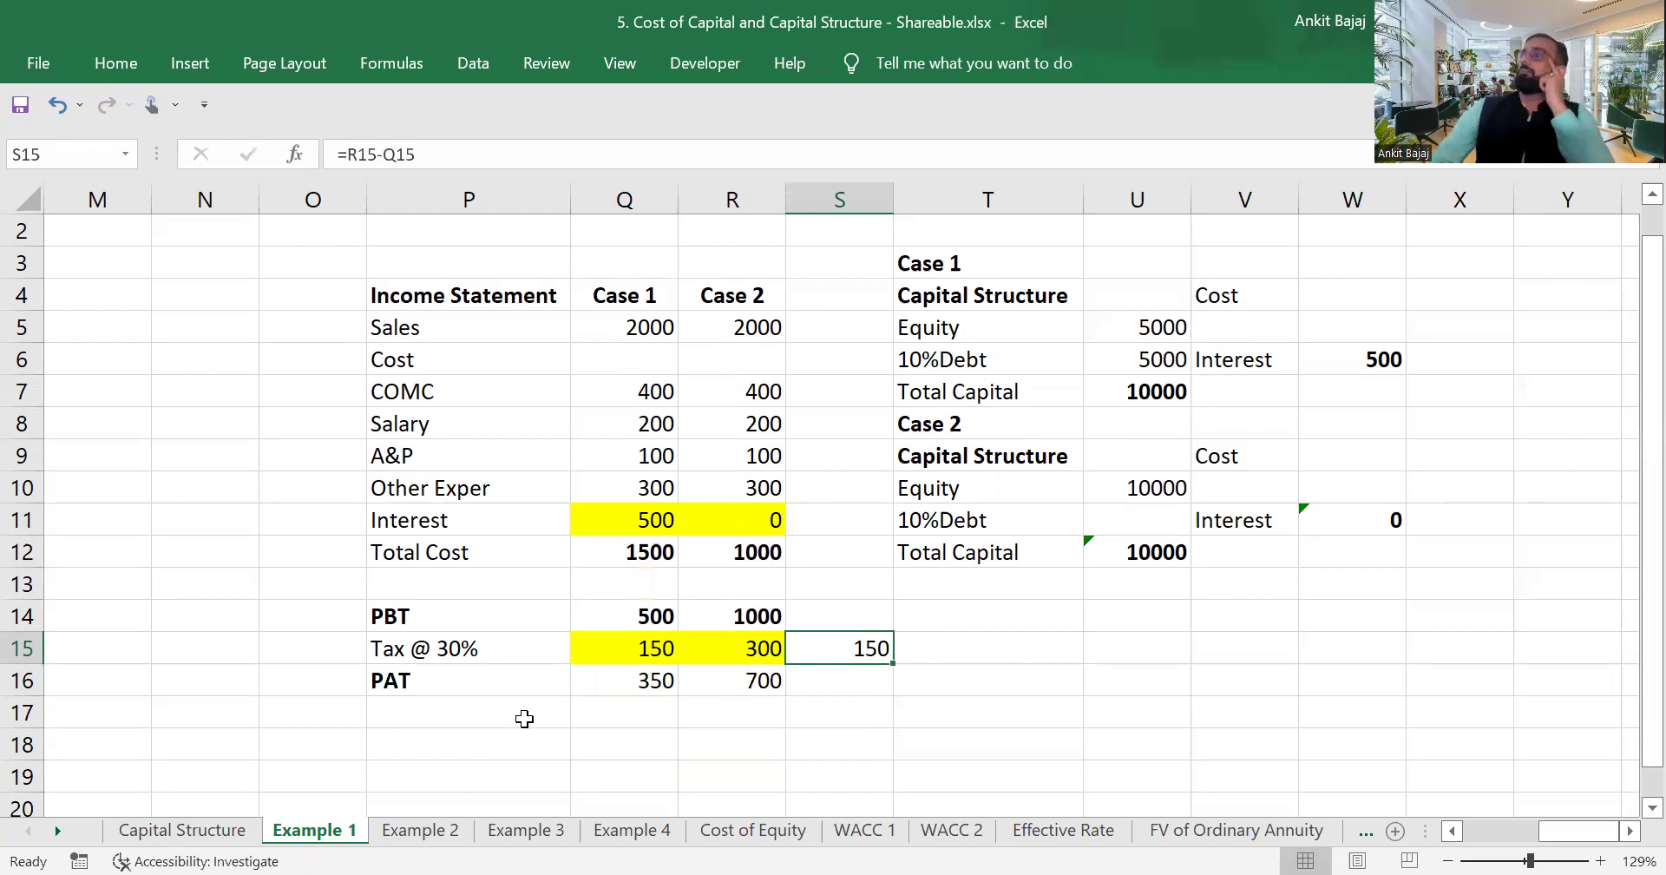
# Enter the heading TB in X4 of the Case 1 capital structure table.
pyautogui.press('Right')
pyautogui.press('Right')
pyautogui.press('Right')
pyautogui.press('Right')
pyautogui.press('Right')
pyautogui.press('Up')
pyautogui.press('Up')
pyautogui.press('Up')
pyautogui.press('Up')
pyautogui.press('Up')
pyautogui.press('Up')
pyautogui.press('Up')
pyautogui.press('Up')
pyautogui.press('Up')
pyautogui.press('Up')
pyautogui.press('Up')
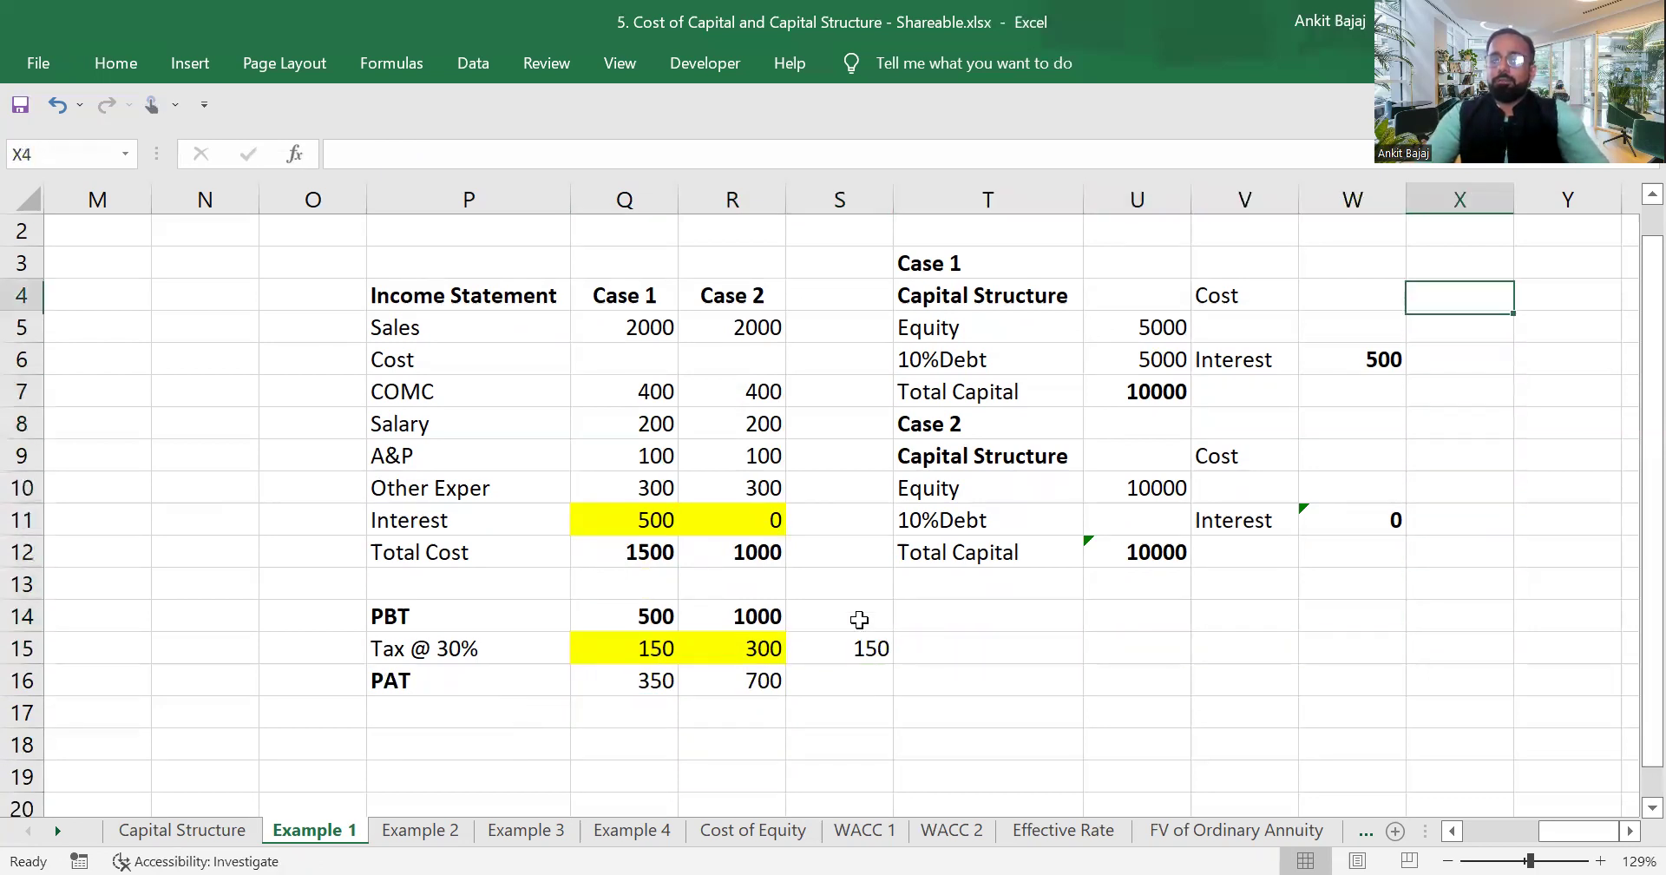
pyautogui.write('TB')
pyautogui.hotkey('ctrl', 'Return')
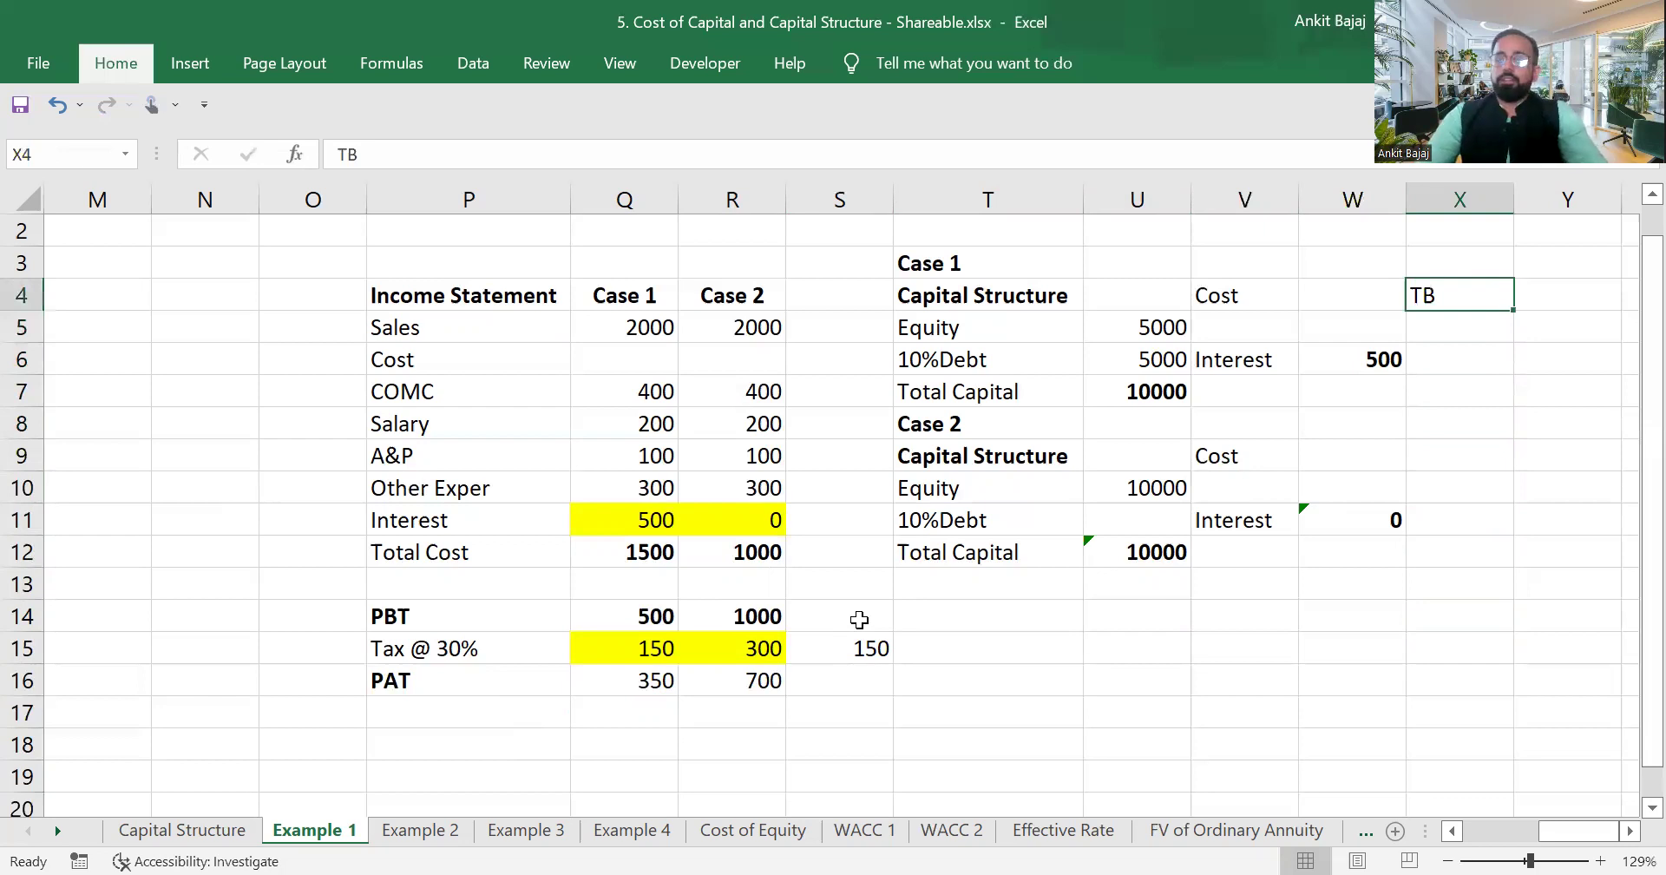
# Centre and bold the TB heading in X4, and bold the Cost heading in V4.
pyautogui.hotkey('alt', 'h')
pyautogui.press('a')
pyautogui.press('c')
pyautogui.press('Left')
pyautogui.press('Right')
pyautogui.hotkey('ctrl', 'b')
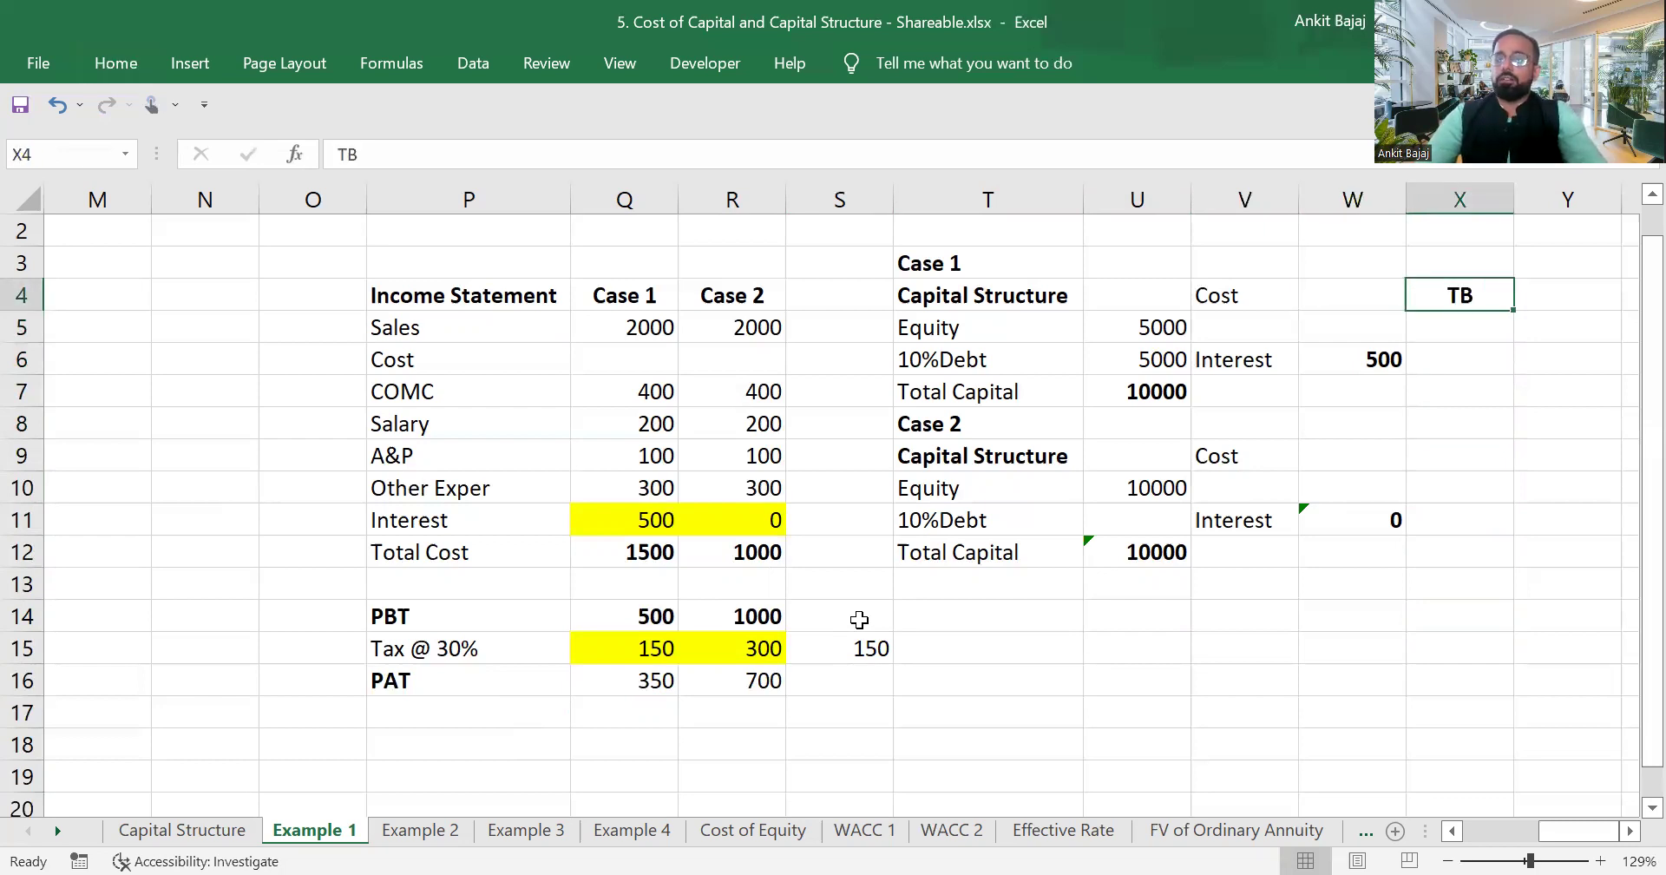
pyautogui.press('Left')
pyautogui.press('Left')
pyautogui.hotkey('ctrl', 'b')
# Enter 150 as the Case 1 tax benefit in X6, beside the interest amount.
pyautogui.press('Right')
pyautogui.press('Right')
pyautogui.press('Down')
pyautogui.press('Down')
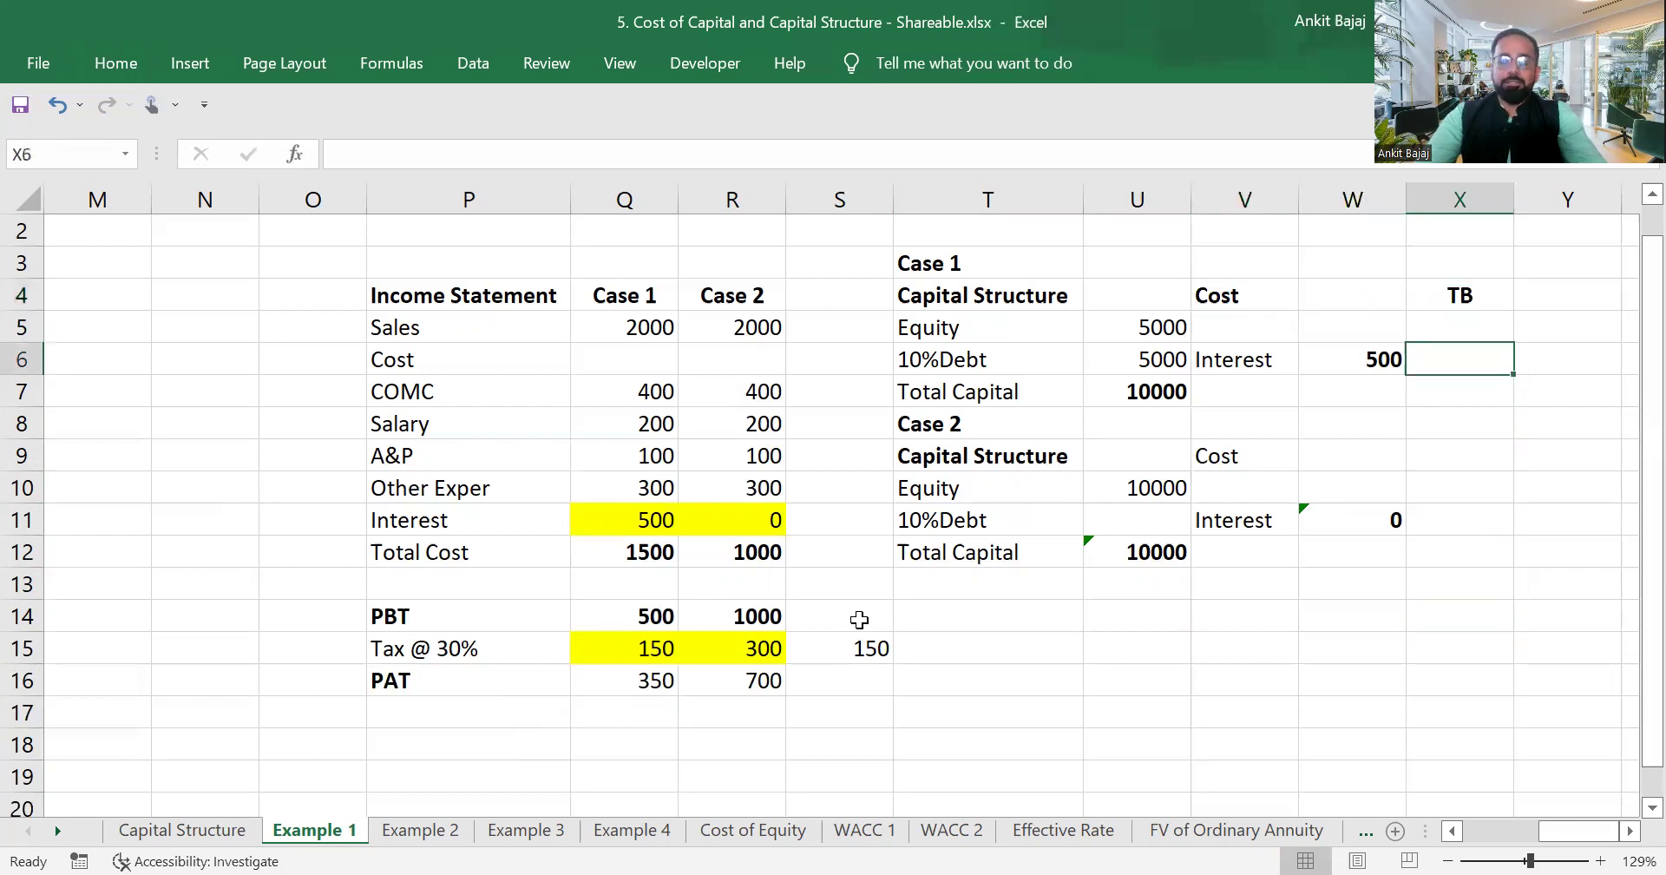
pyautogui.write('150')
pyautogui.press('Return')
# Add a TB heading in X9 for Case 2 and enter 0 as its tax benefit in X11.
pyautogui.press('Down')
pyautogui.press('Down')
pyautogui.press('Down')
pyautogui.press('Down')
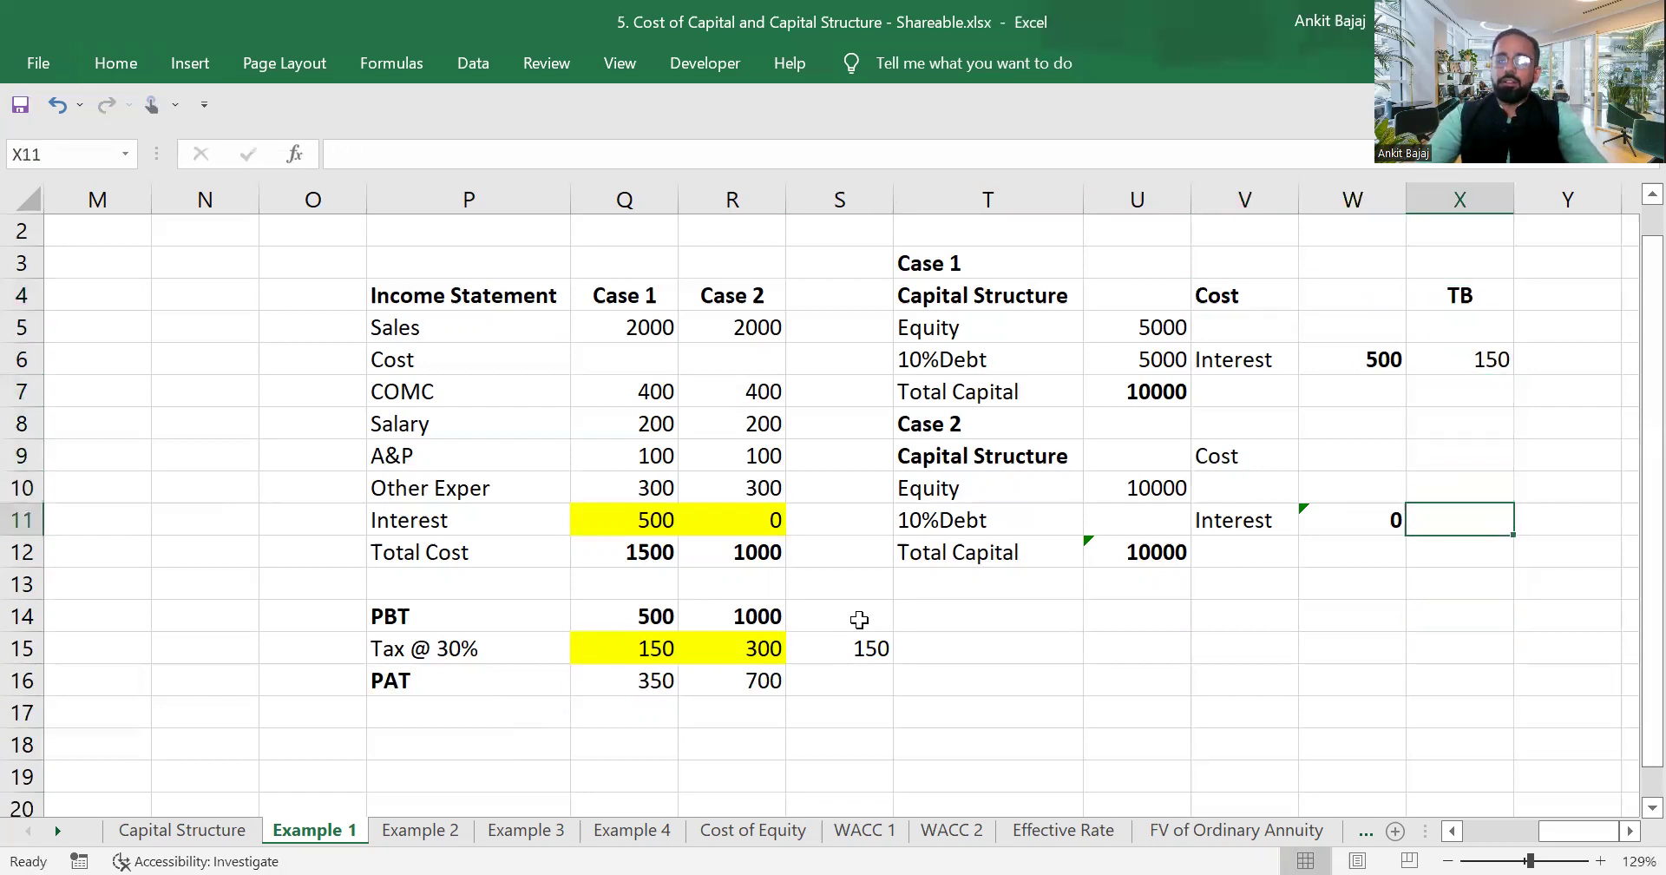
pyautogui.press('Up')
pyautogui.press('Up')
pyautogui.write('TB')
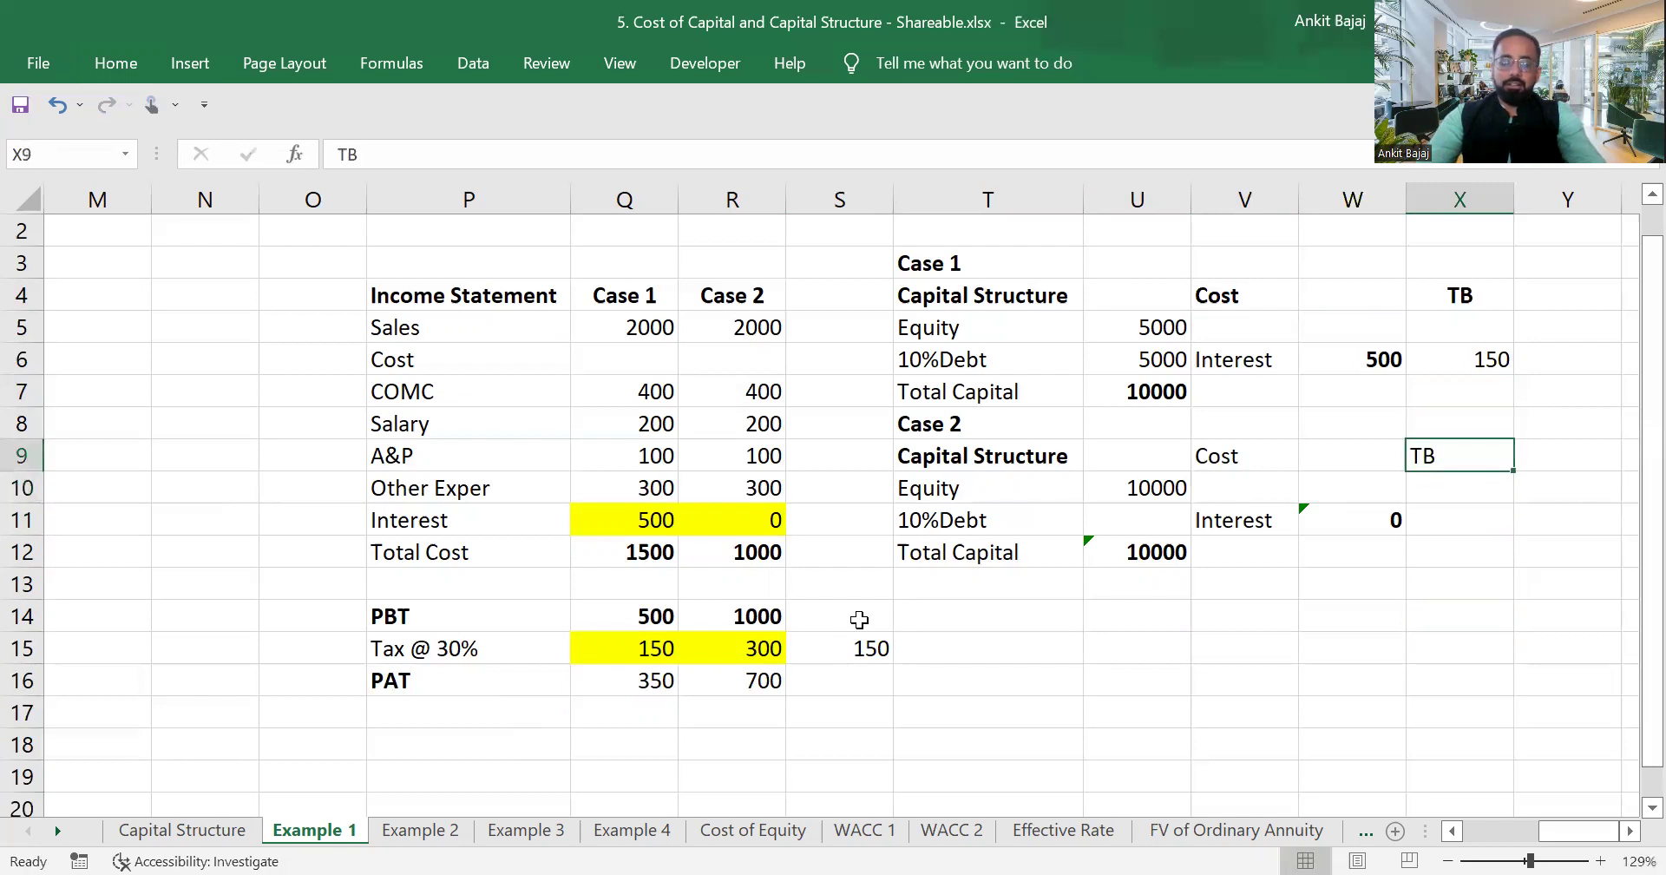
pyautogui.press('Return')
pyautogui.press('Down')
pyautogui.write('0')
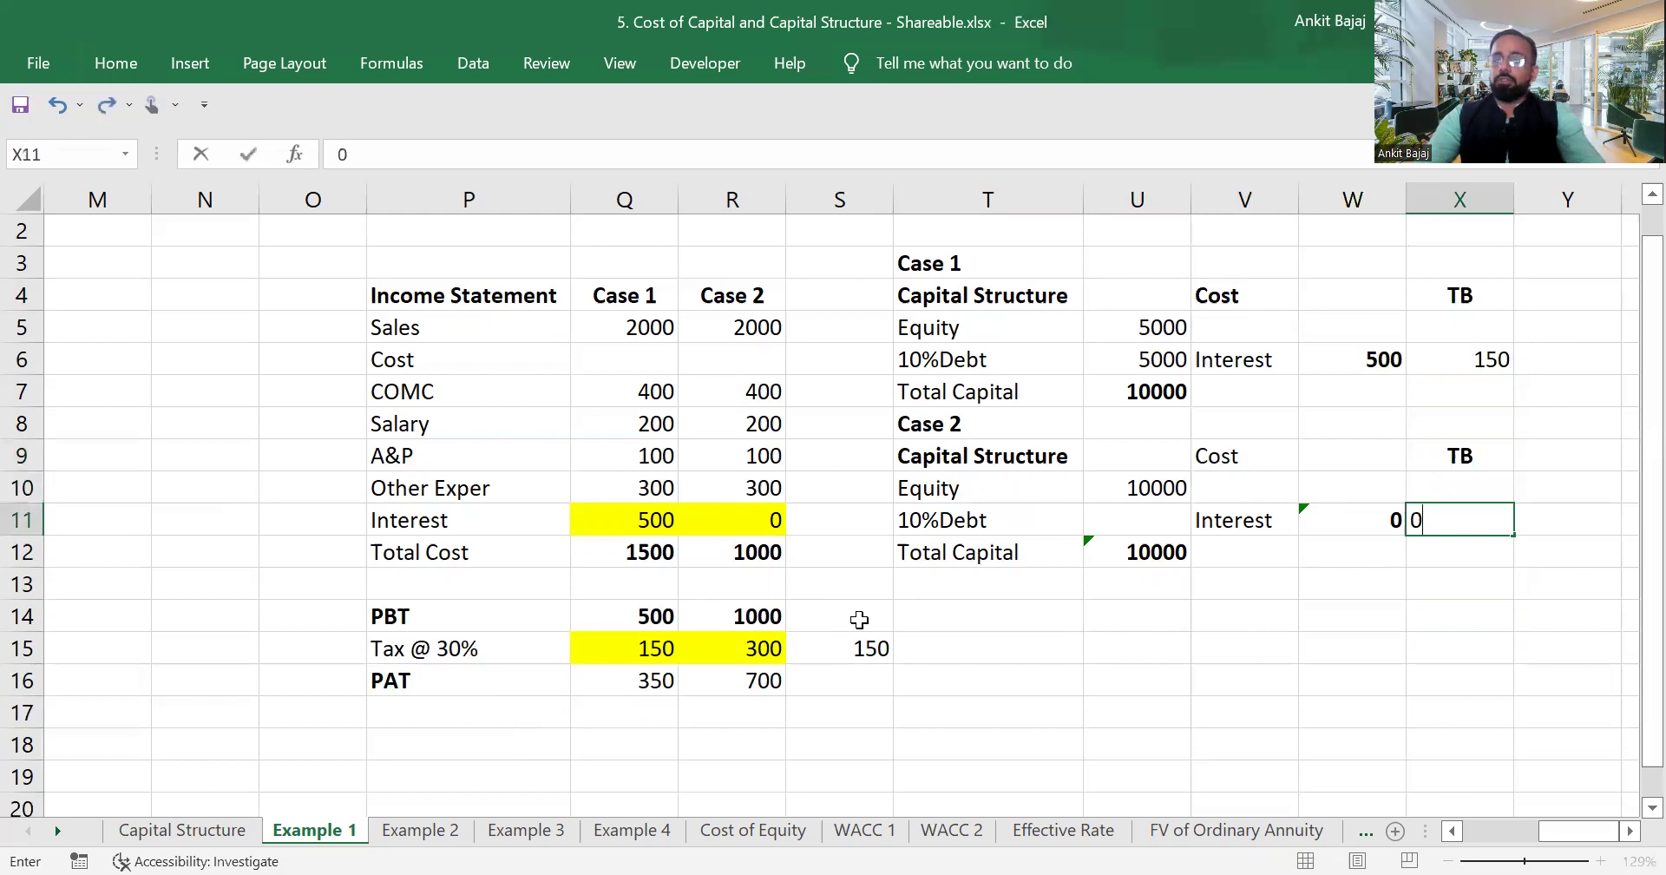
pyautogui.press('Return')
# Bold the Case 1 tax benefit amount in X6.
pyautogui.press('Up')
pyautogui.press('Up')
pyautogui.press('Up')
pyautogui.press('Up')
pyautogui.press('Up')
pyautogui.press('Up')
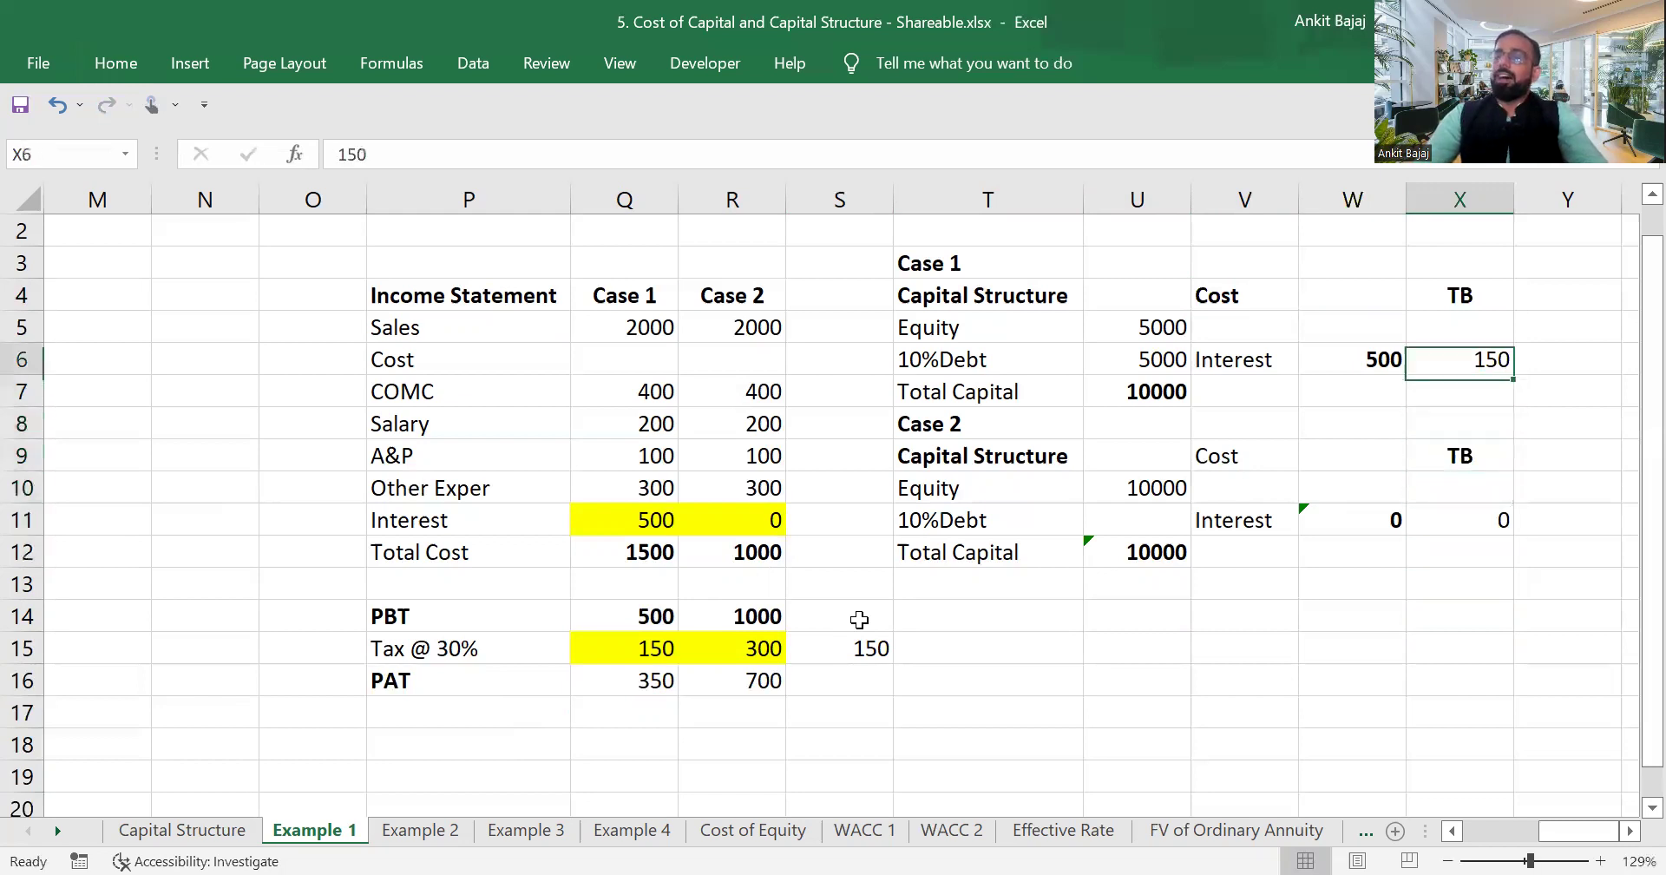
pyautogui.hotkey('ctrl', 'b')
# Enter the heading Interest in W4 above the Case 1 interest amount.
pyautogui.press('Left')
pyautogui.press('Up')
pyautogui.press('Up')
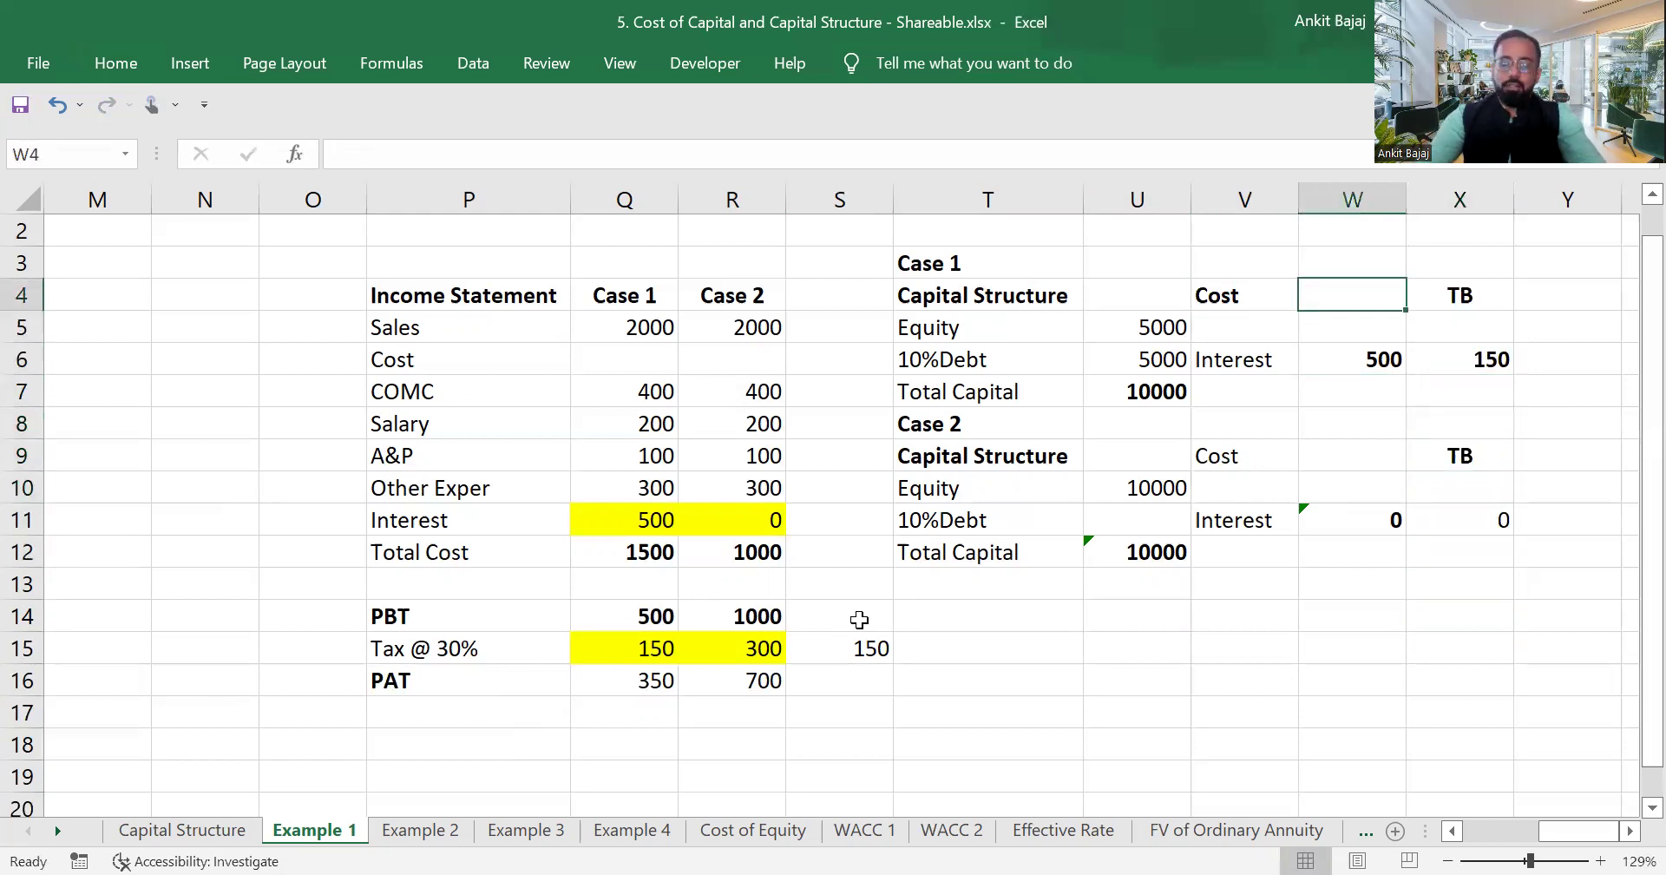
pyautogui.write('Interes')
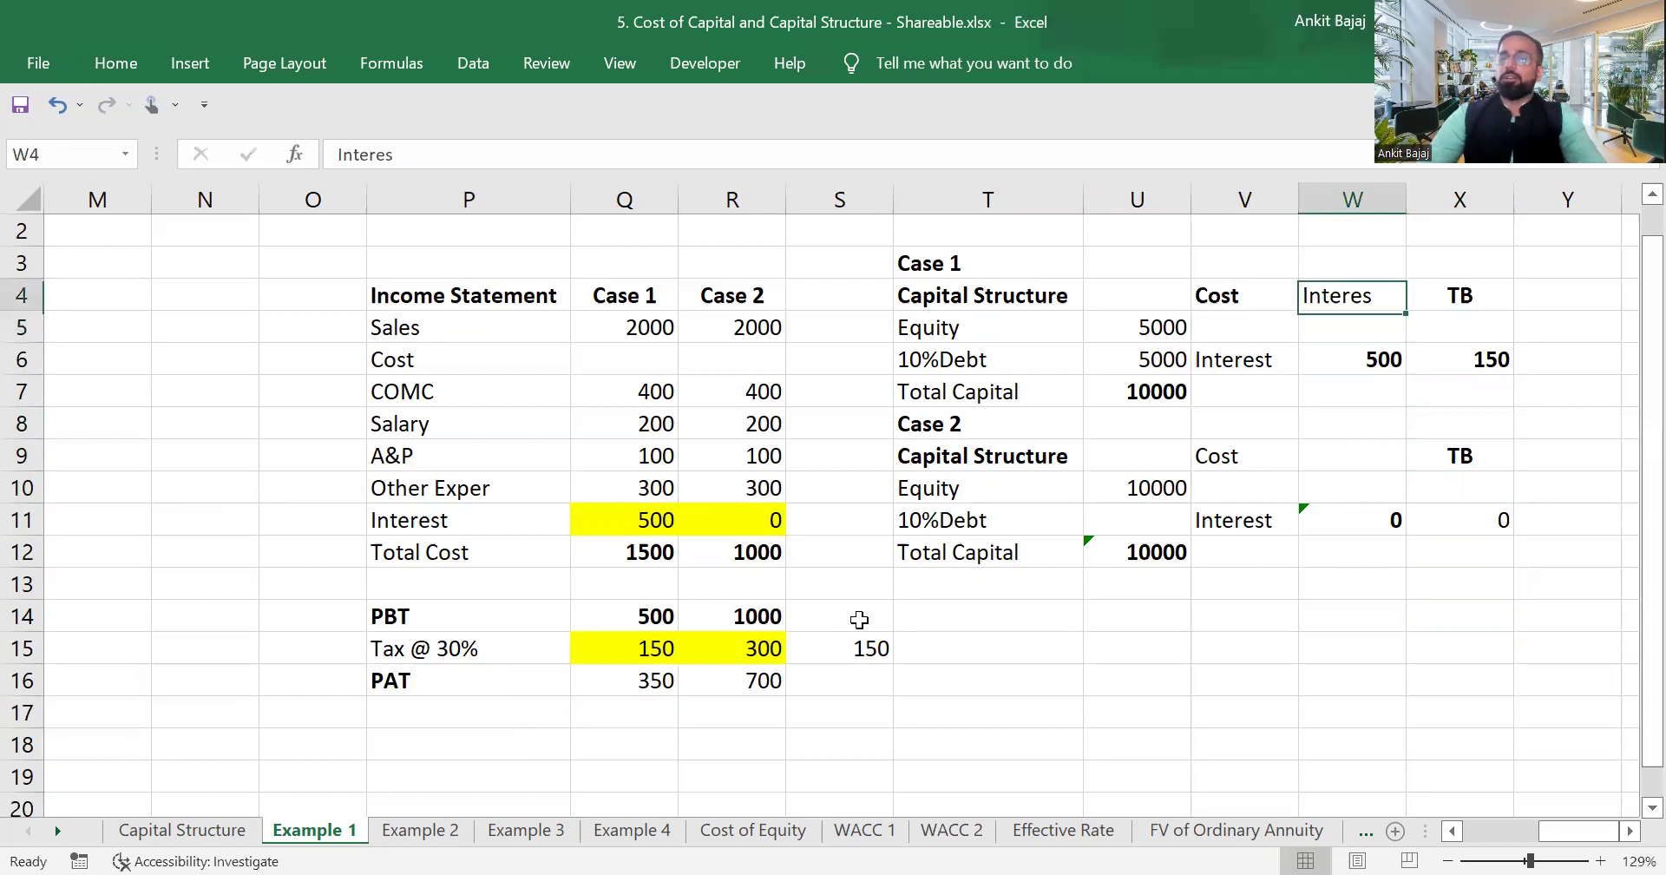
pyautogui.press('F2')
pyautogui.write('t')
pyautogui.press('Return')
# Bold the Interest heading in W4.
pyautogui.press('Right')
pyautogui.press('Up')
pyautogui.press('Right')
pyautogui.press('Right')
pyautogui.press('Left')
pyautogui.press('Left')
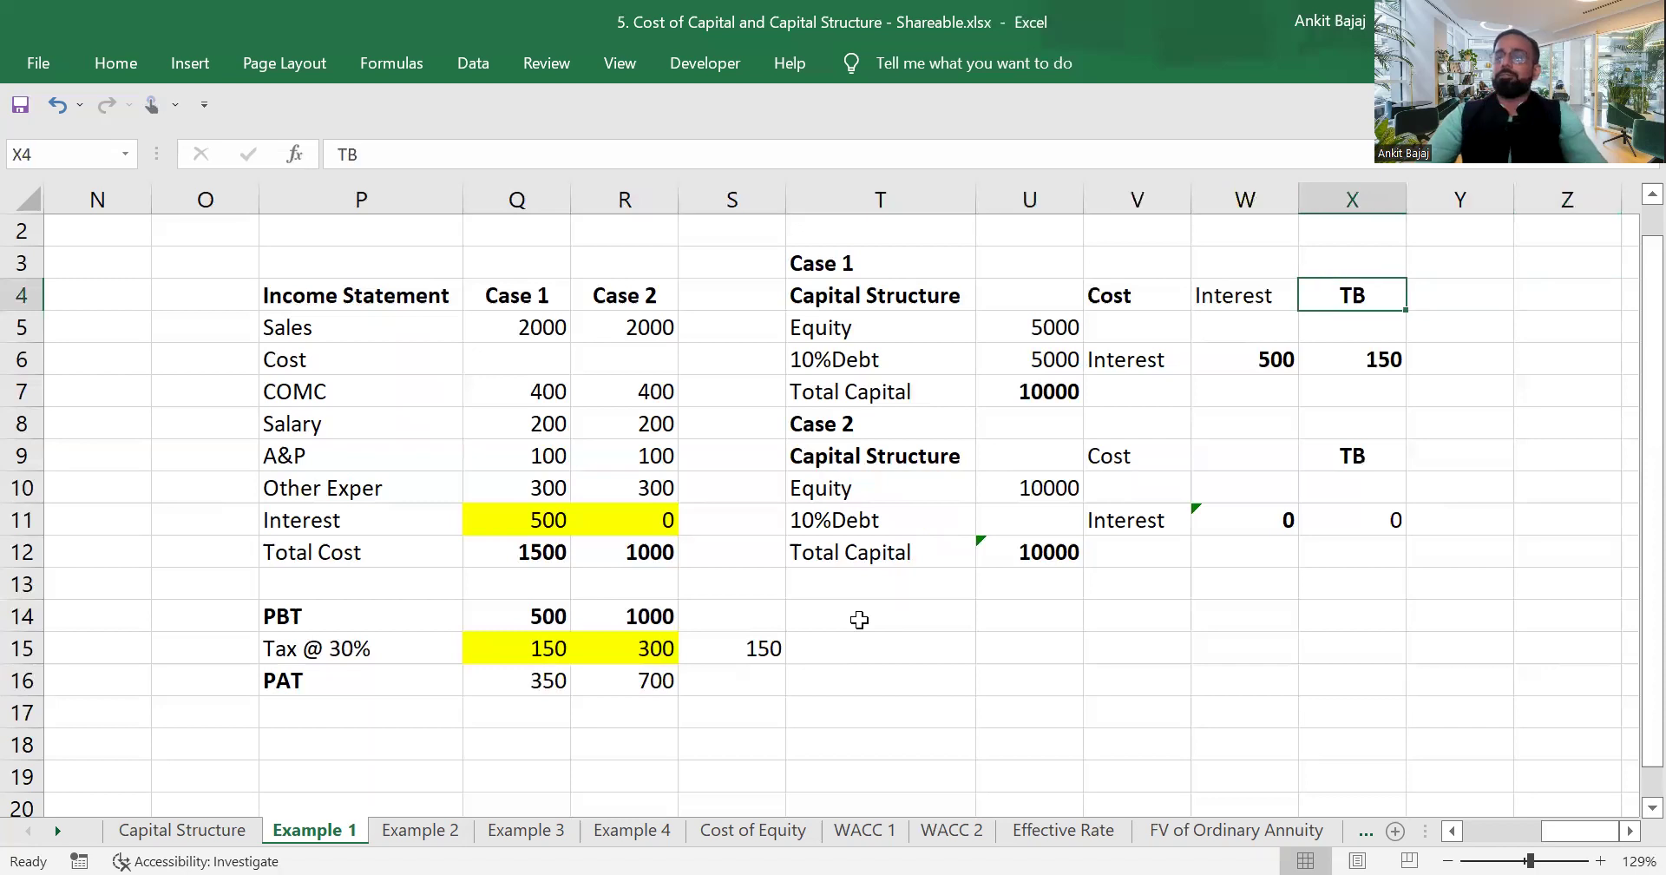
pyautogui.press('Right')
pyautogui.press('Down')
pyautogui.press('Down')
pyautogui.press('Left')
pyautogui.press('Left')
pyautogui.press('Up')
pyautogui.press('Up')
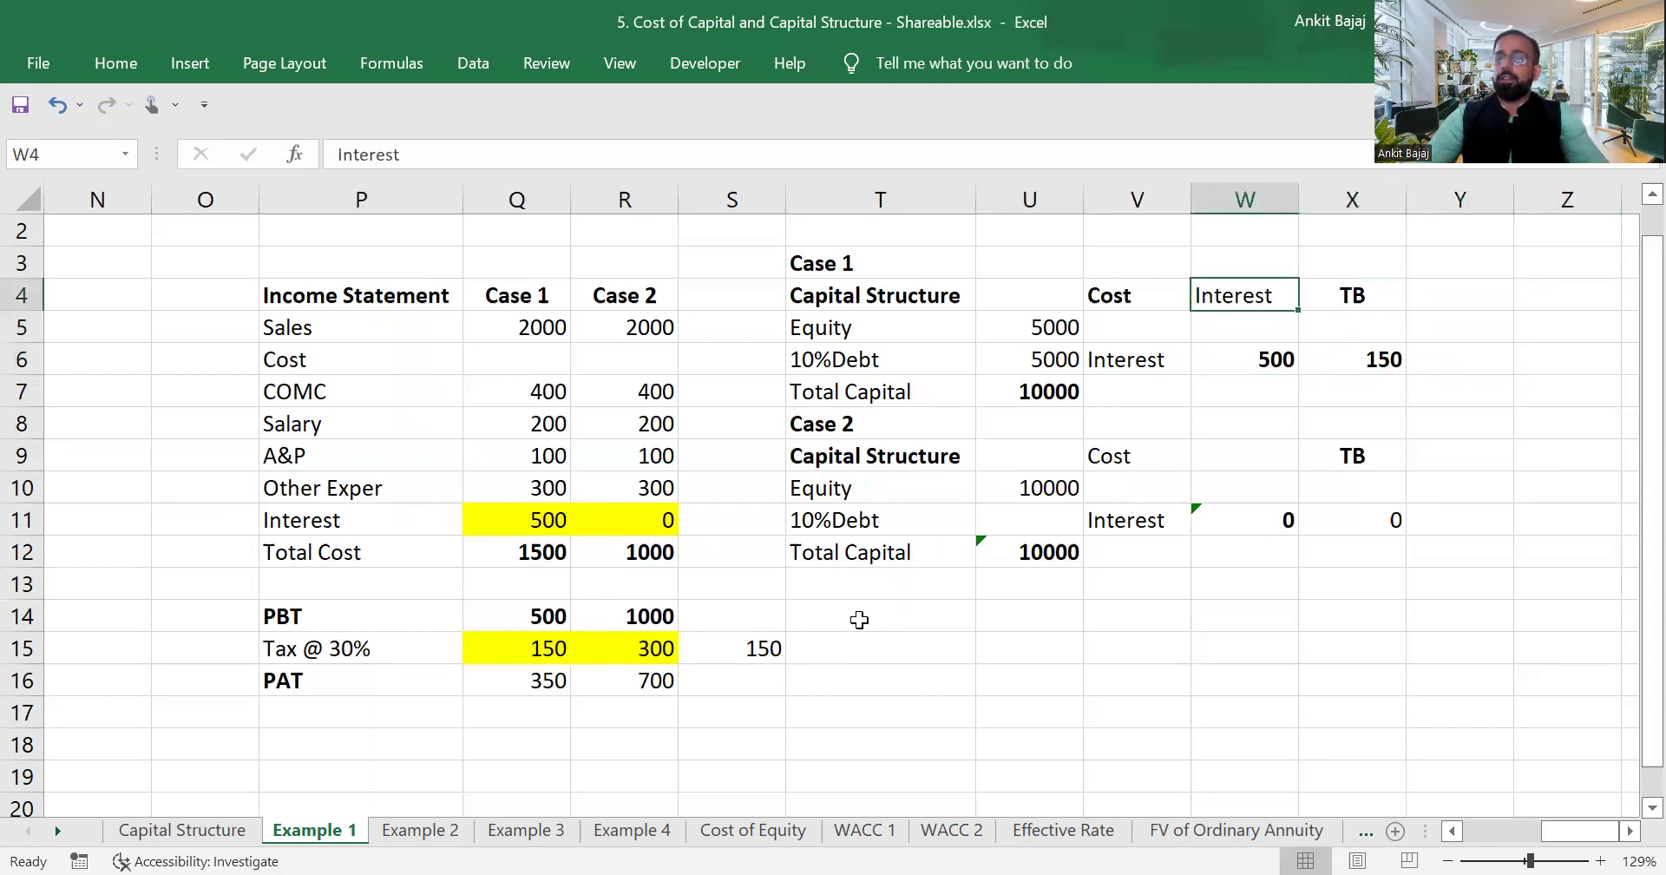
# Add the heading Net Cost in Y4, beside the Case 1 TB heading.
pyautogui.press('Right')
pyautogui.press('Right')
pyautogui.press('Right')
pyautogui.press('Right')
pyautogui.press('Left')
pyautogui.press('Down')
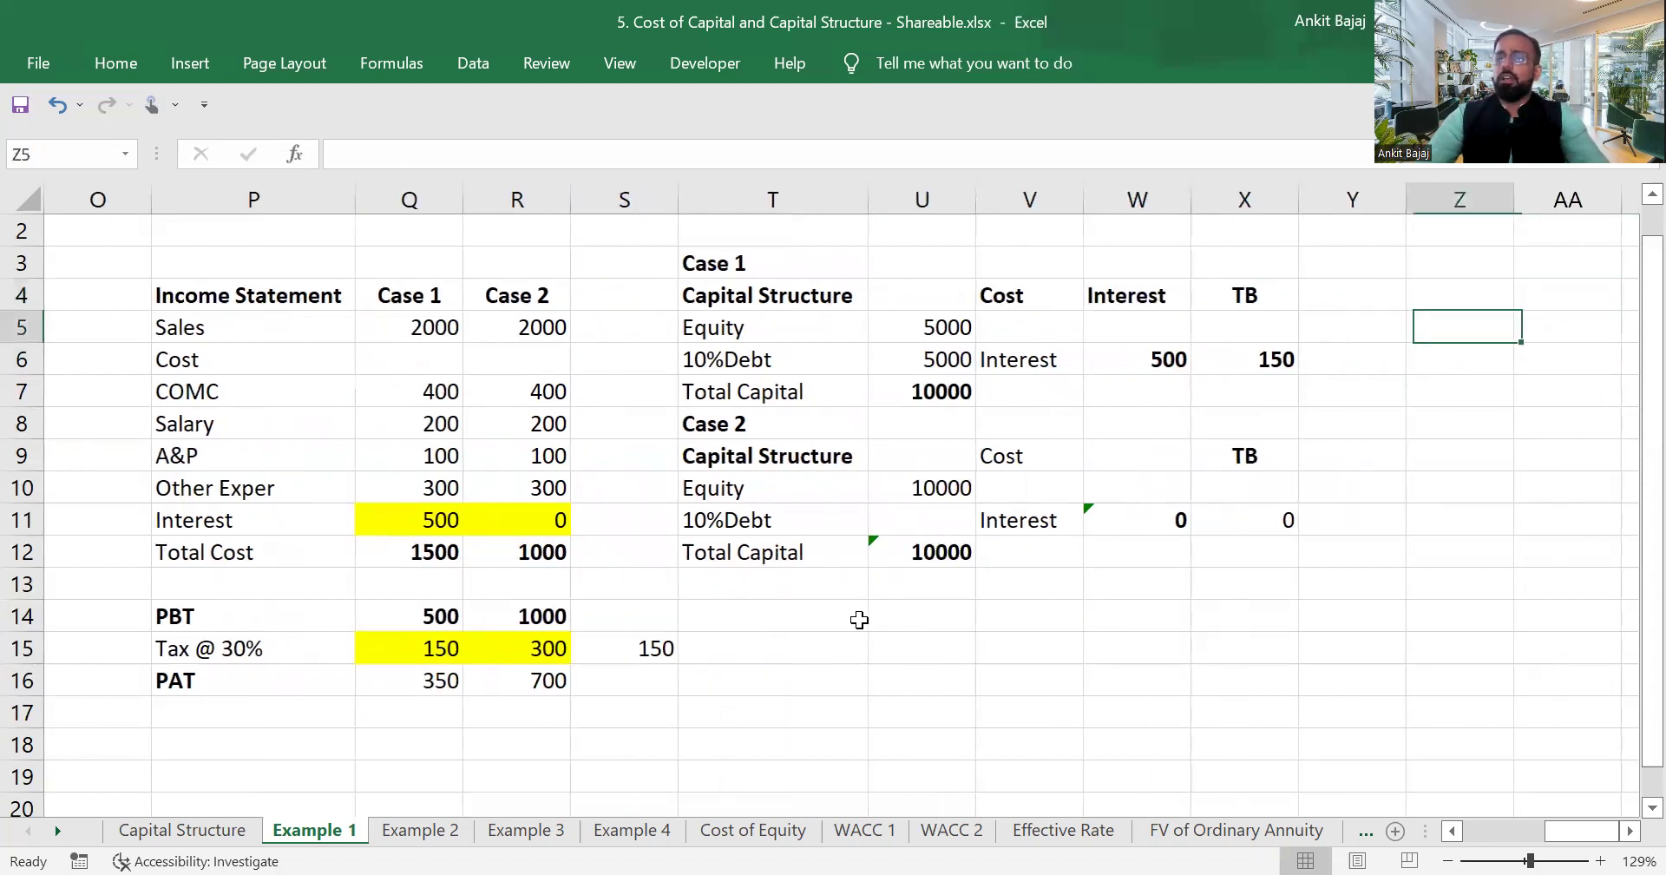
pyautogui.press('Left')
pyautogui.press('Up')
pyautogui.write('Net Cost')
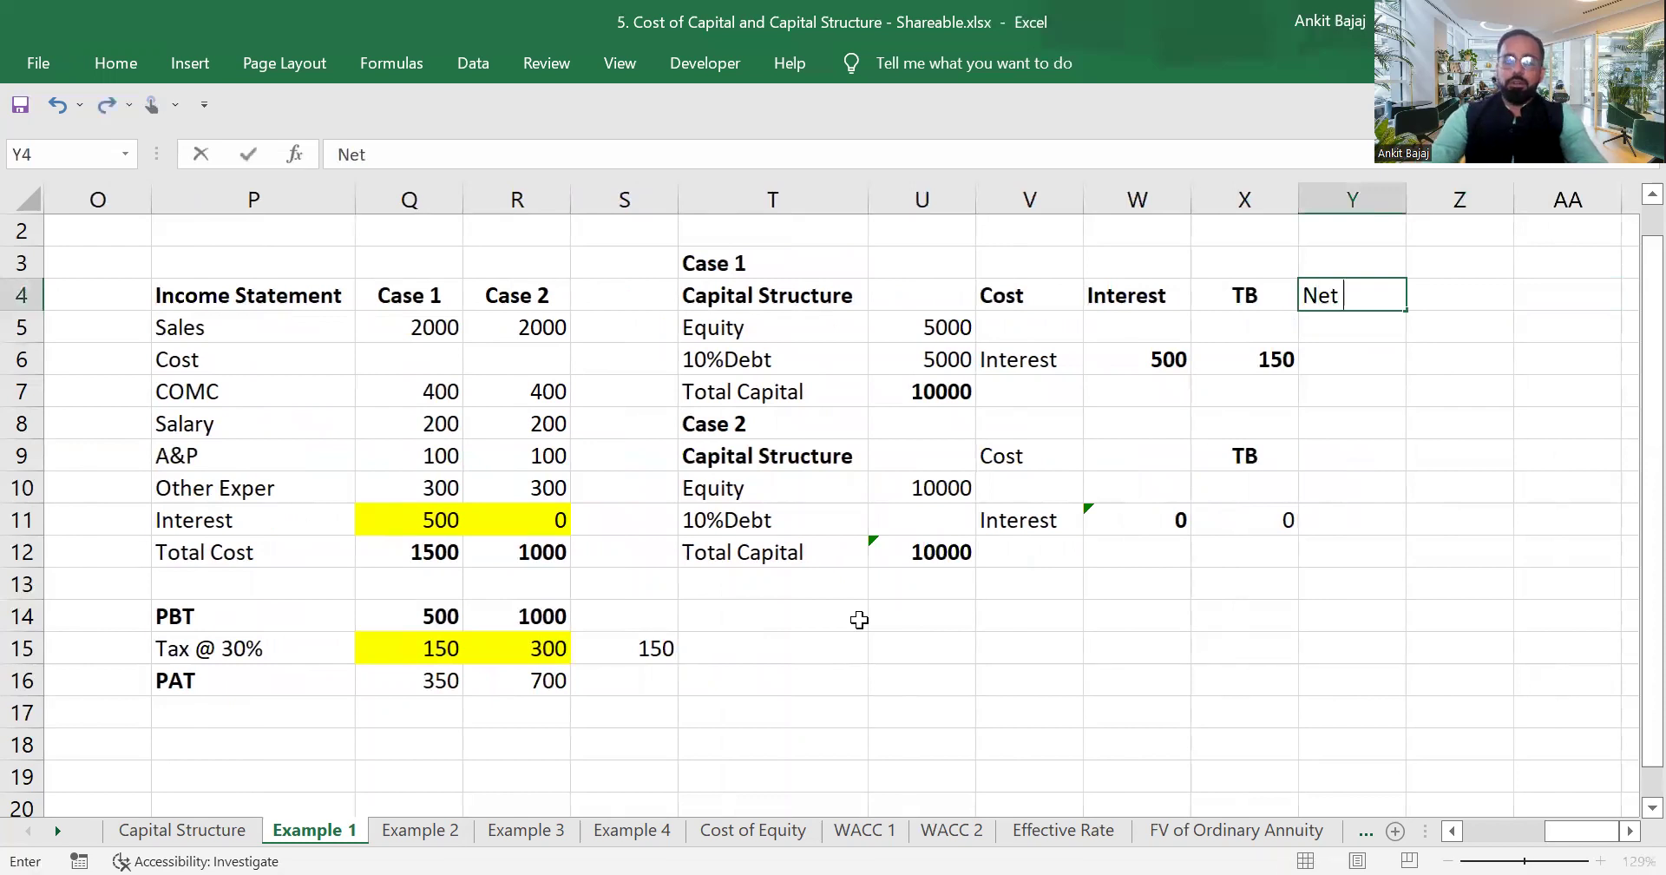
pyautogui.press('Return')
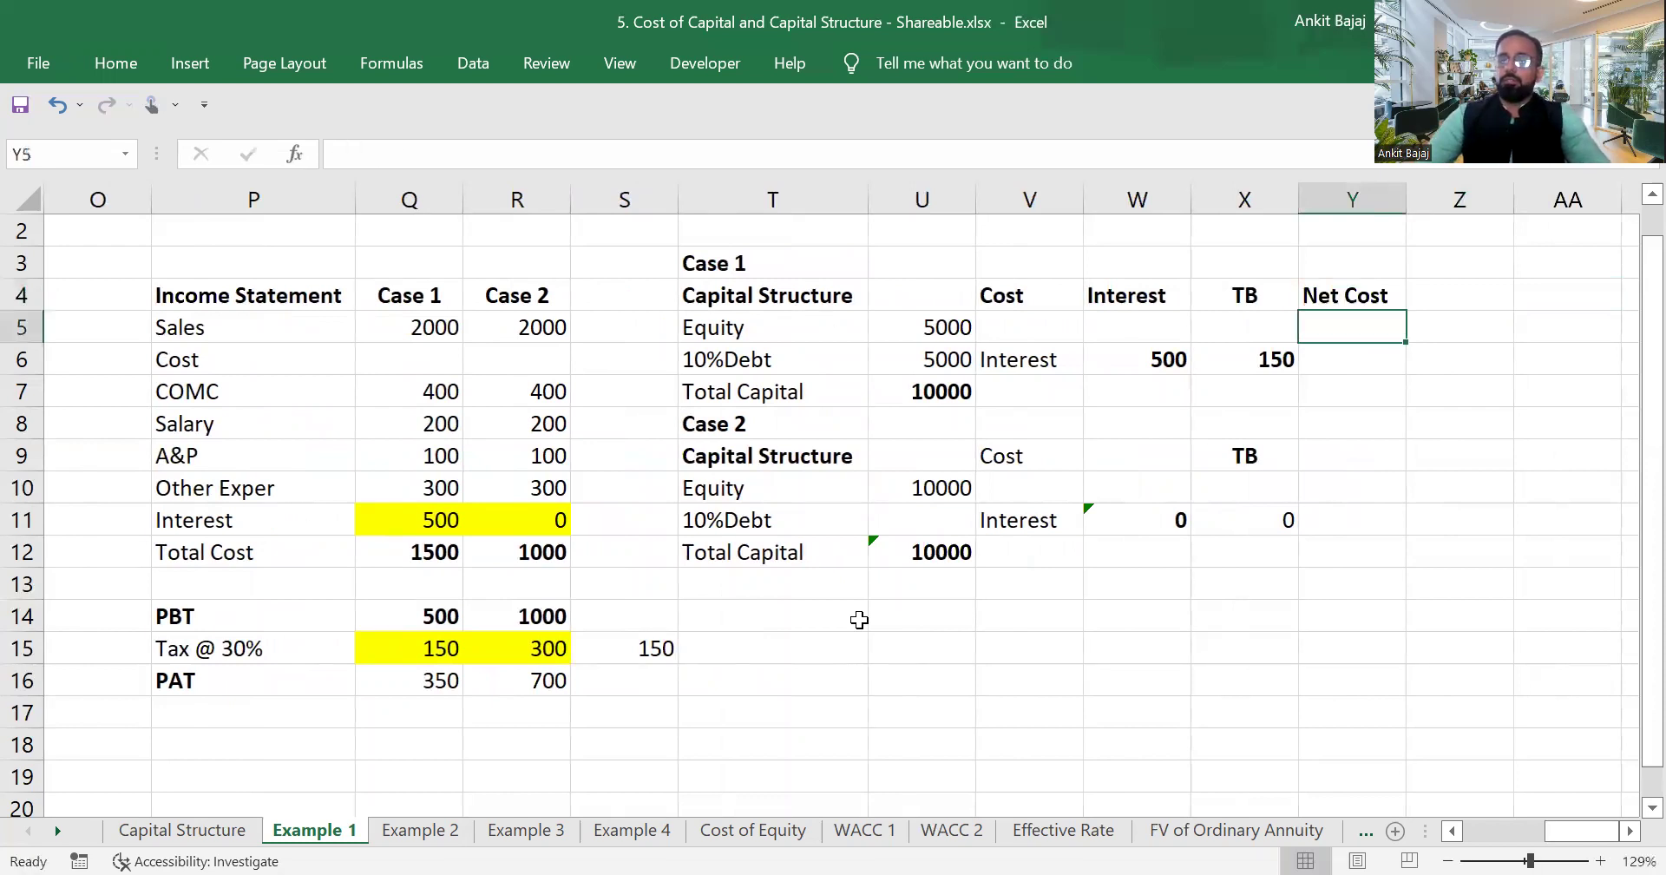
# Calculate the Case 1 net cost of debt in Y6 as interest minus tax benefit with =W6-X6.
pyautogui.press('Down')
pyautogui.write('=')
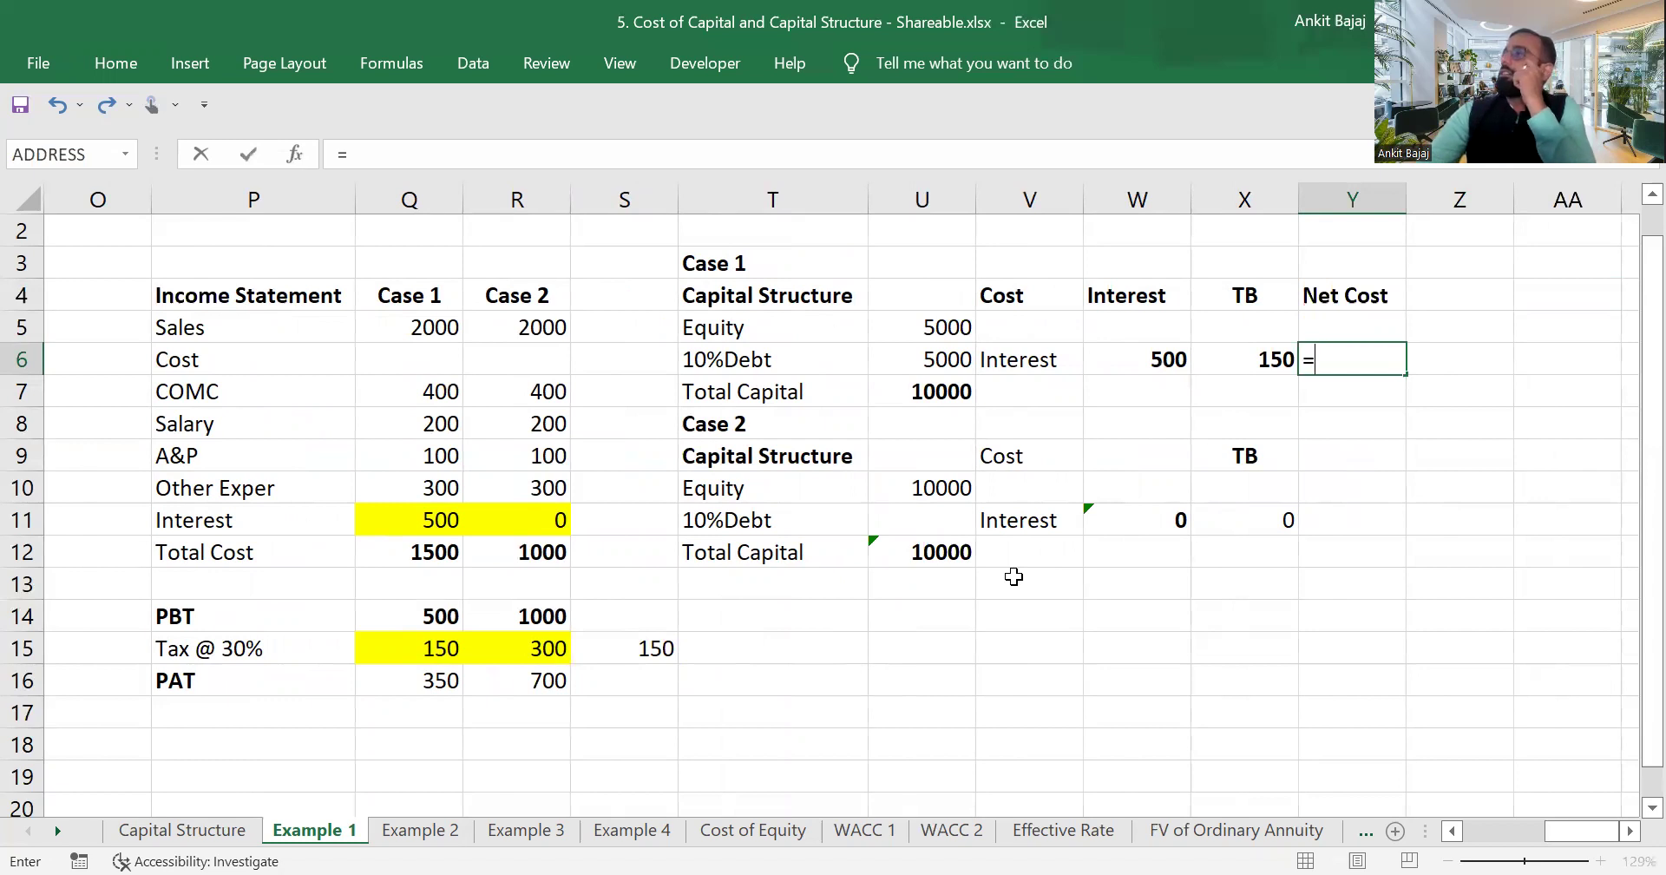
pyautogui.press('Left')
pyautogui.press('Left')
pyautogui.write('-')
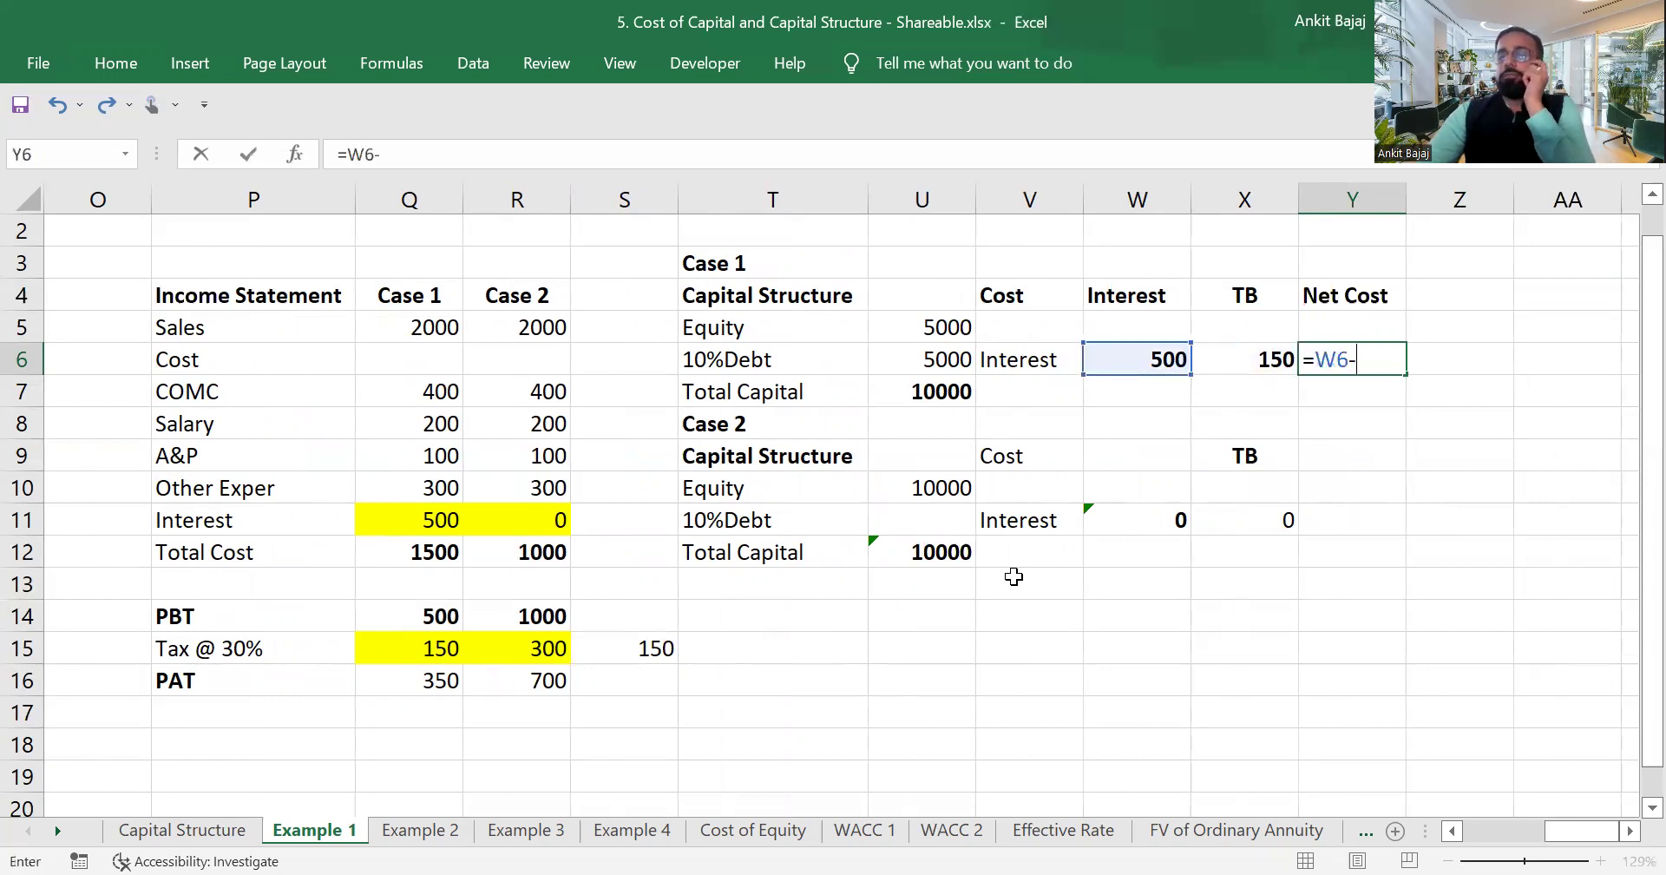
pyautogui.press('Left')
pyautogui.hotkey('ctrl', 'Return')
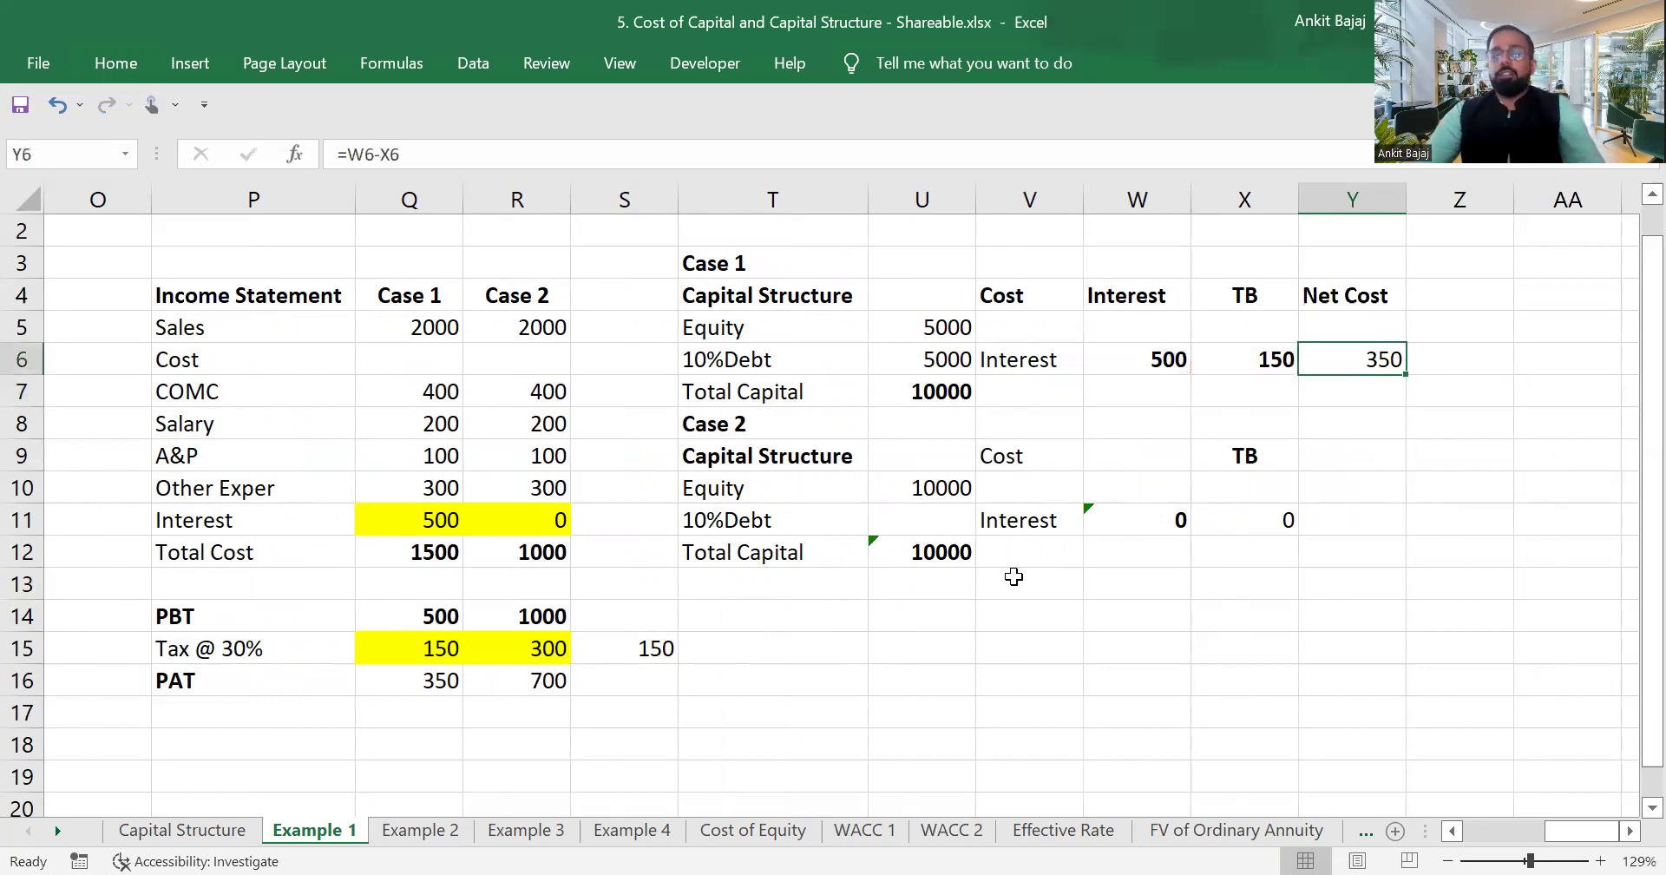
# Bold the Case 1 net cost amount in Y6 and the 10%Debt label in T6.
pyautogui.hotkey('ctrl', 'b')
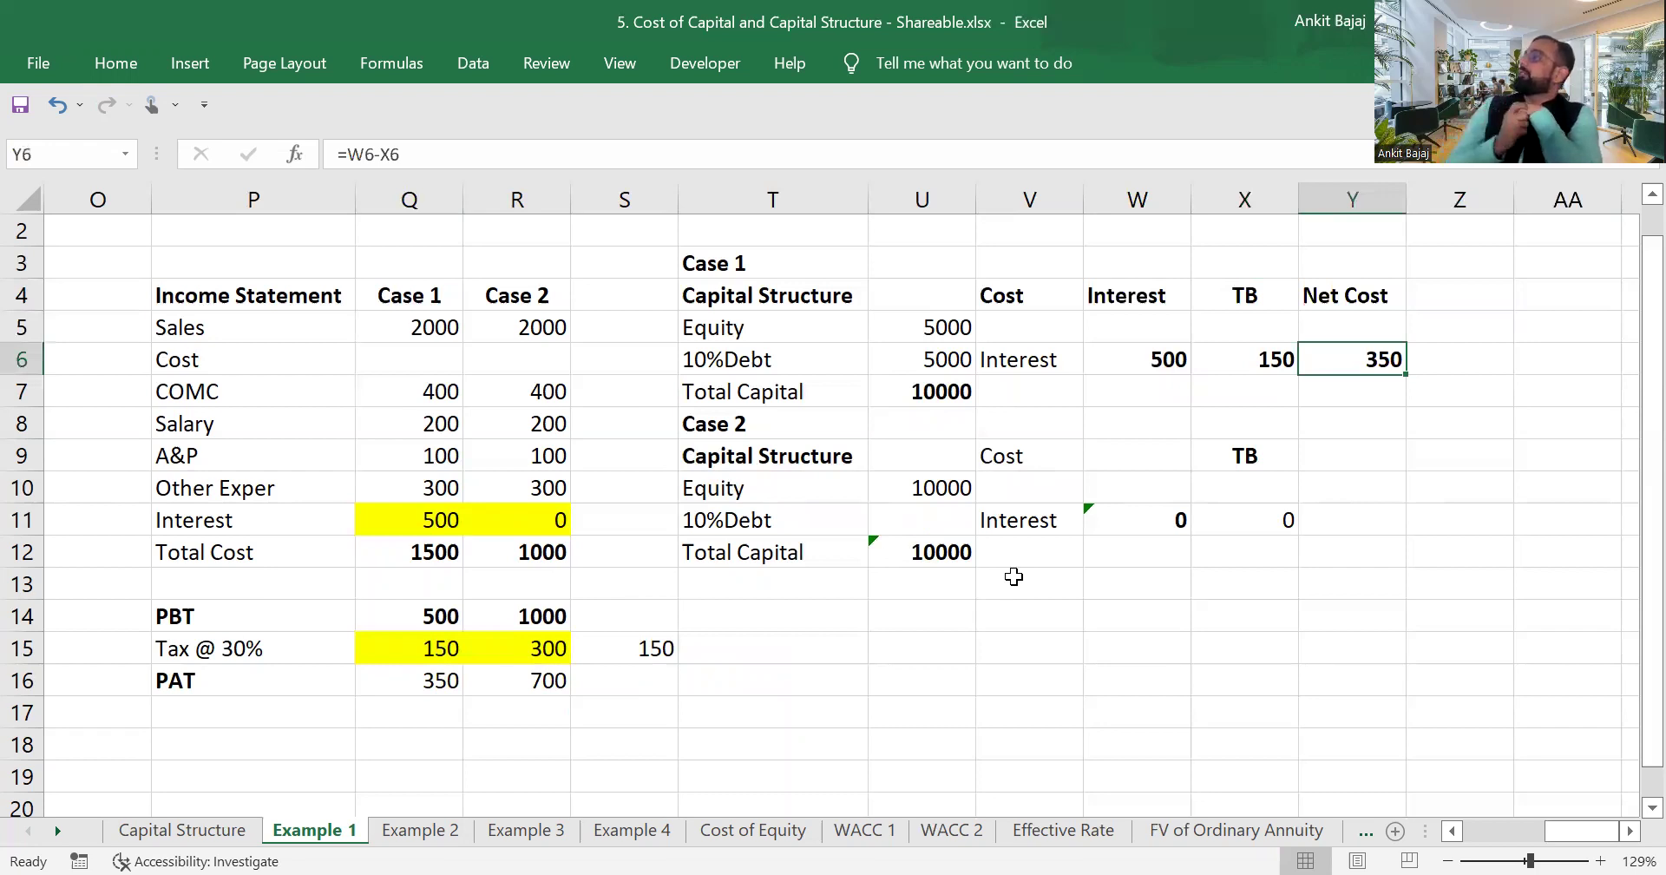
pyautogui.press('Left')
pyautogui.press('Left')
pyautogui.press('Left')
pyautogui.press('Left')
pyautogui.press('Left')
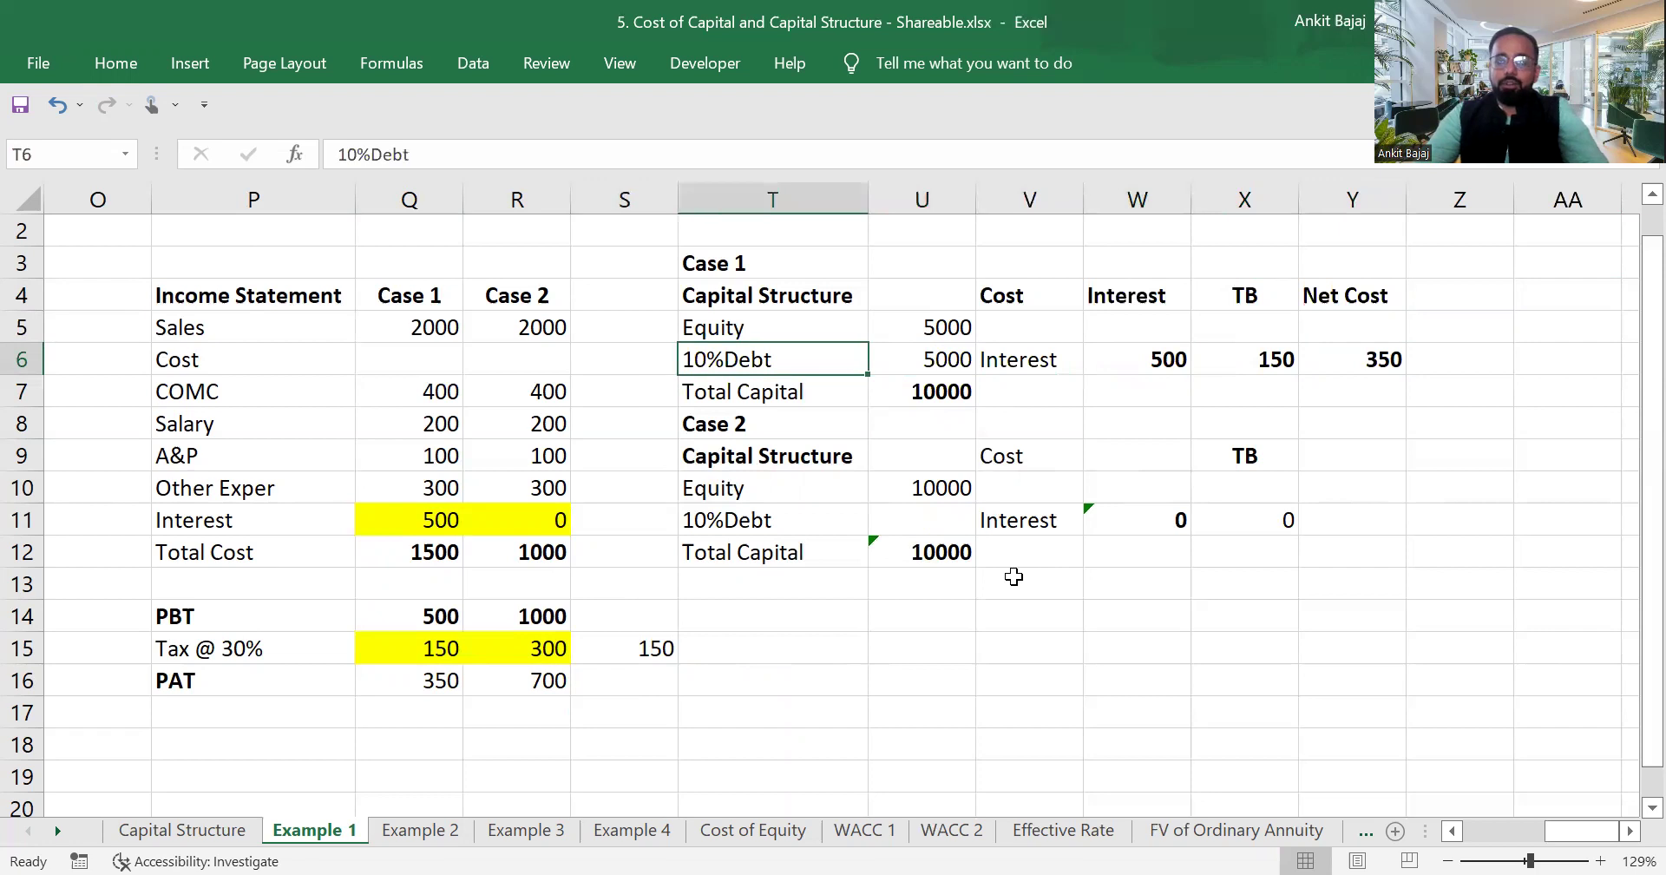
pyautogui.hotkey('ctrl', 'b')
# Examine the Case 1 debt row from the 10%Debt label across to the interest amount in W6.
pyautogui.press('Right')
pyautogui.press('Right')
pyautogui.press('Right')
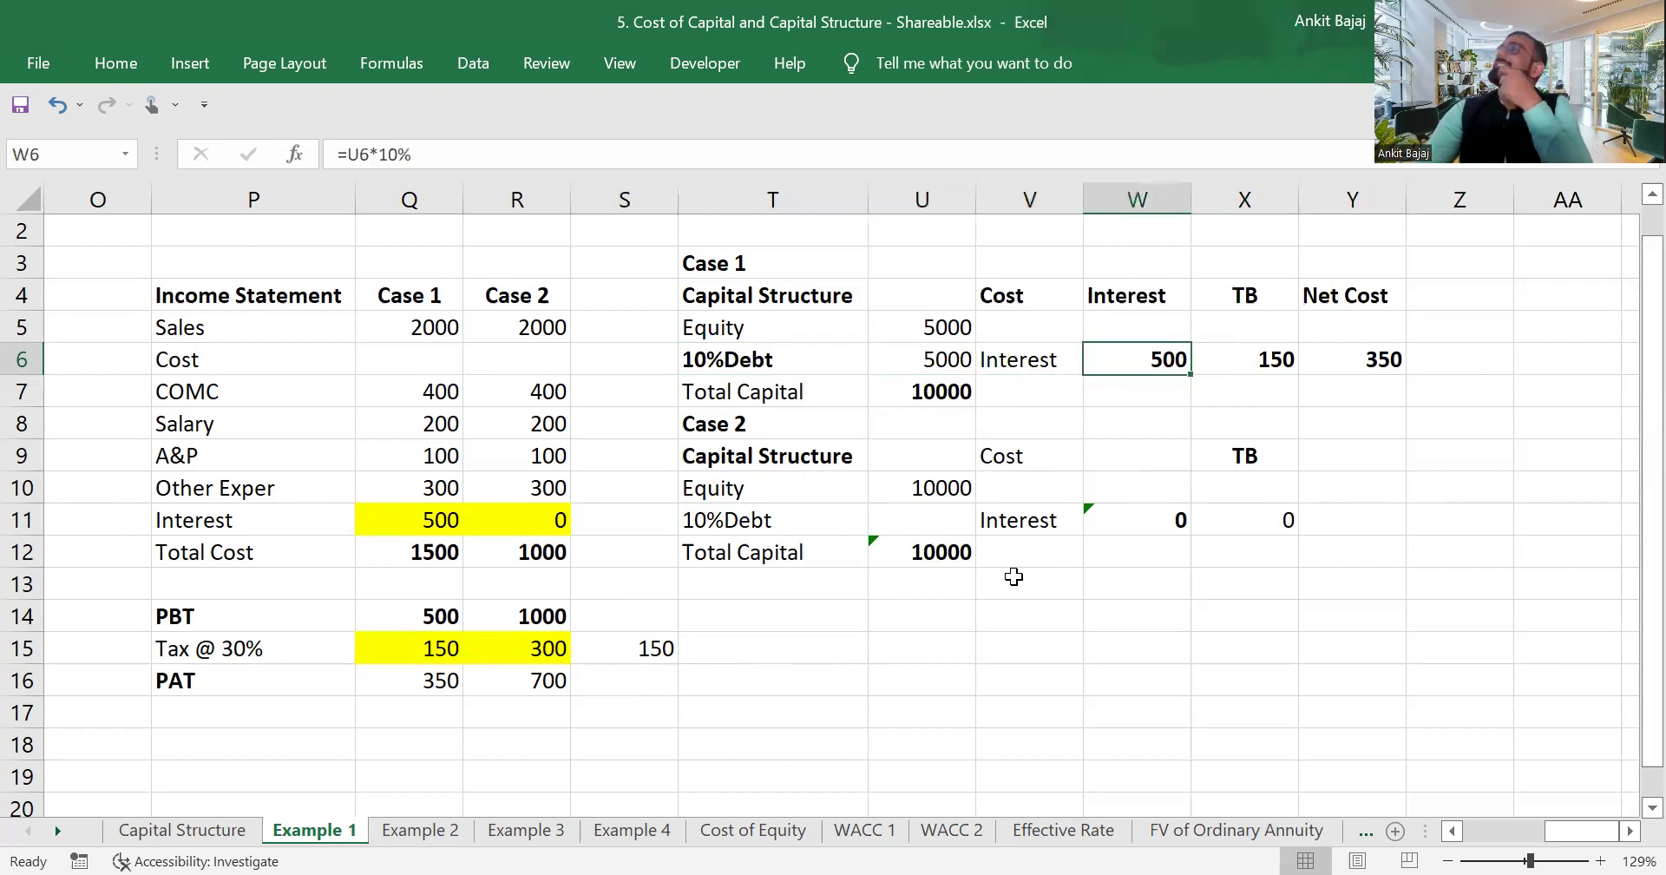
pyautogui.press('Left')
pyautogui.press('Left')
pyautogui.press('Left')
pyautogui.press('Left')
pyautogui.press('Right')
pyautogui.press('Right')
pyautogui.press('Right')
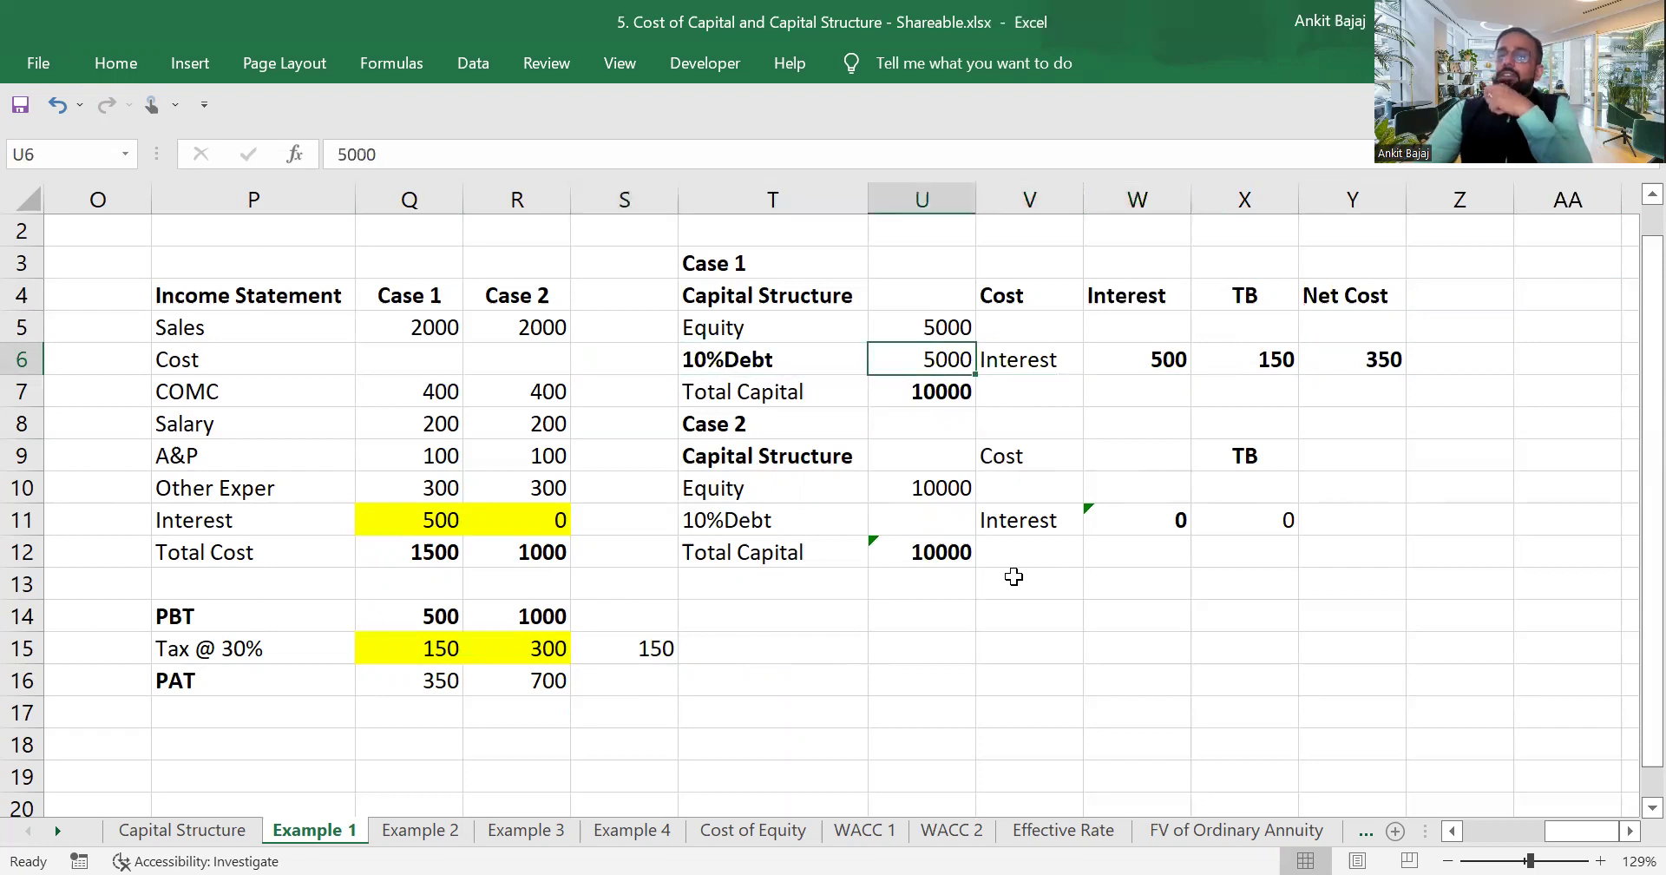
pyautogui.press('Right')
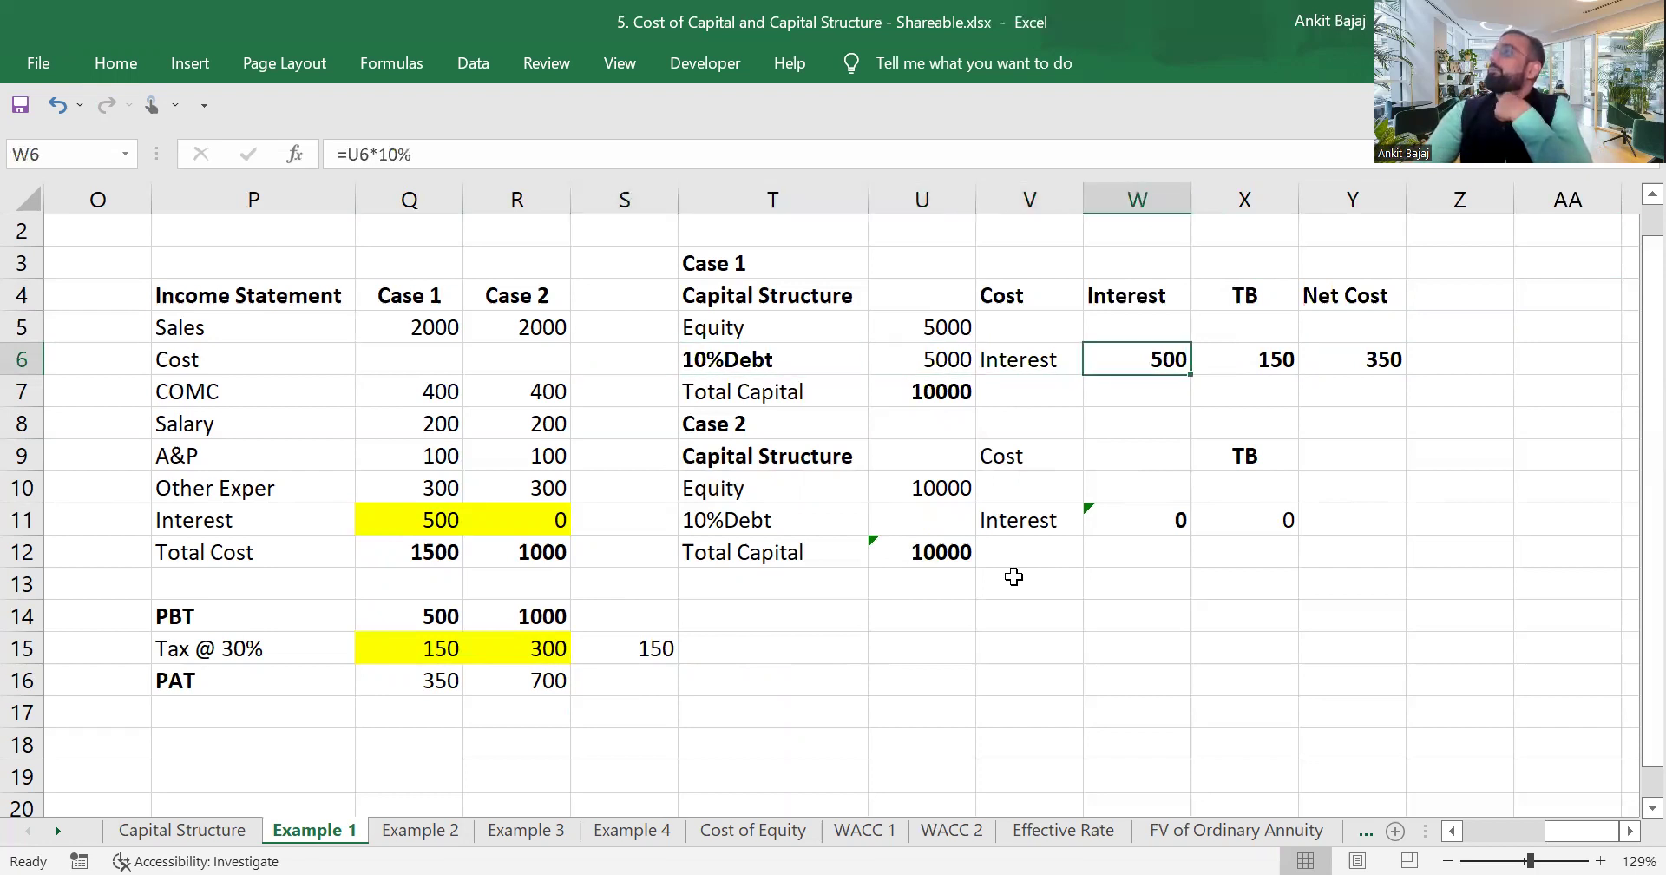
# Enter 10% in W7, directly below the Case 1 interest amount.
pyautogui.press('Down')
pyautogui.write('10')
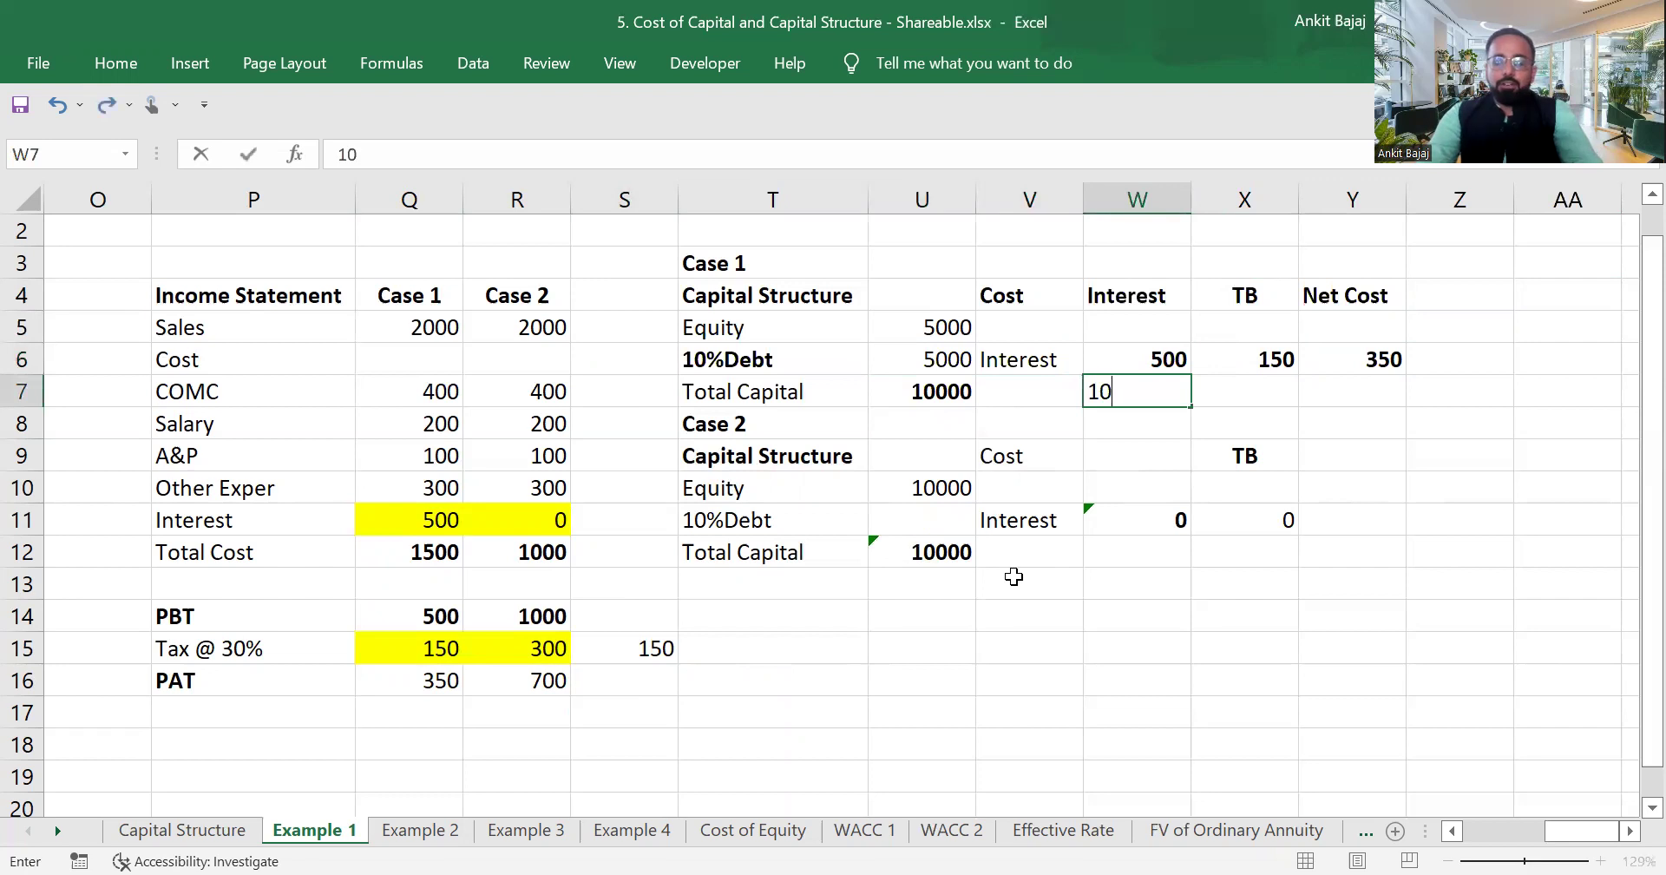
pyautogui.write('%')
pyautogui.press('Return')
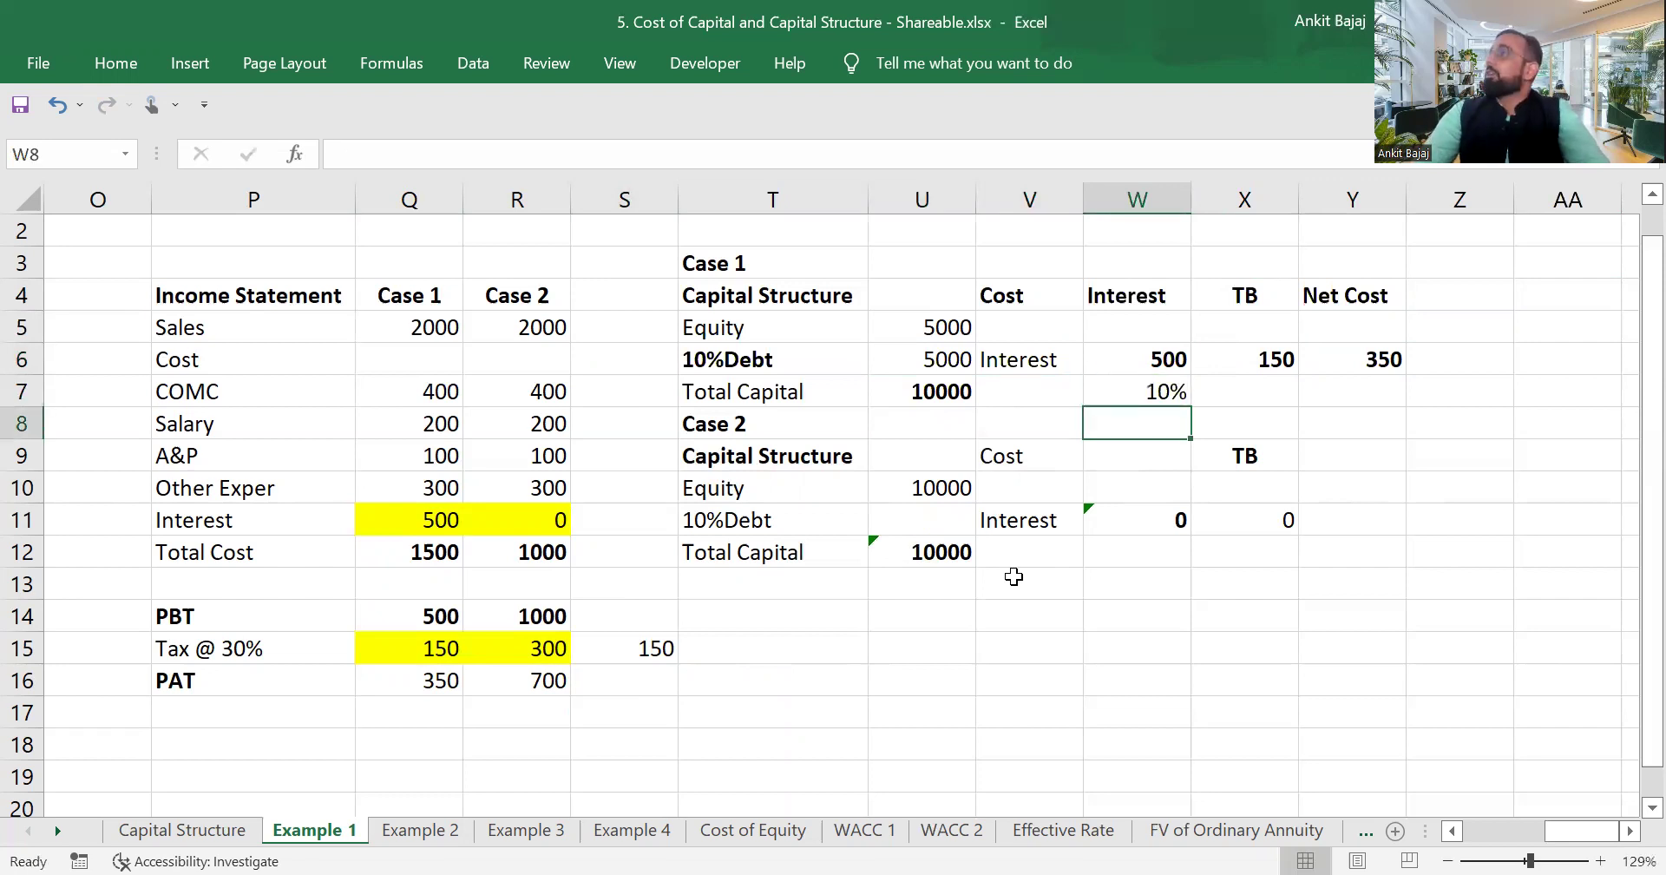
# Calculate the Case 1 net cost rate in Y7 as net cost divided by debt with =Y6/U6.
pyautogui.press('Right')
pyautogui.press('Right')
pyautogui.press('Right')
pyautogui.press('Up')
pyautogui.press('Left')
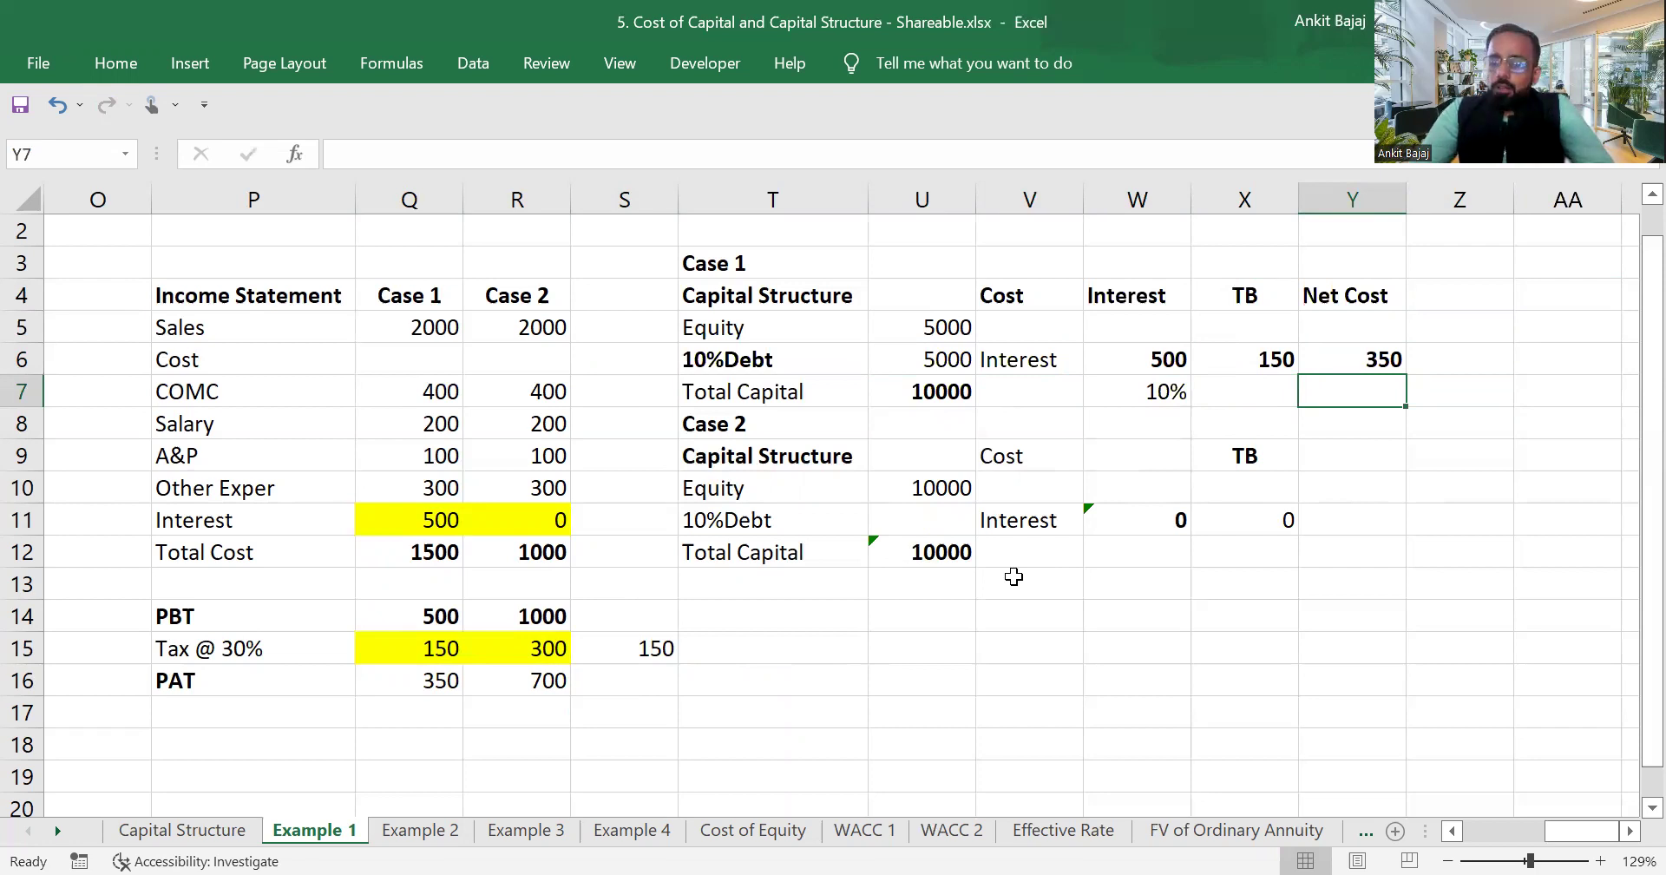
pyautogui.write('=')
pyautogui.press('Up')
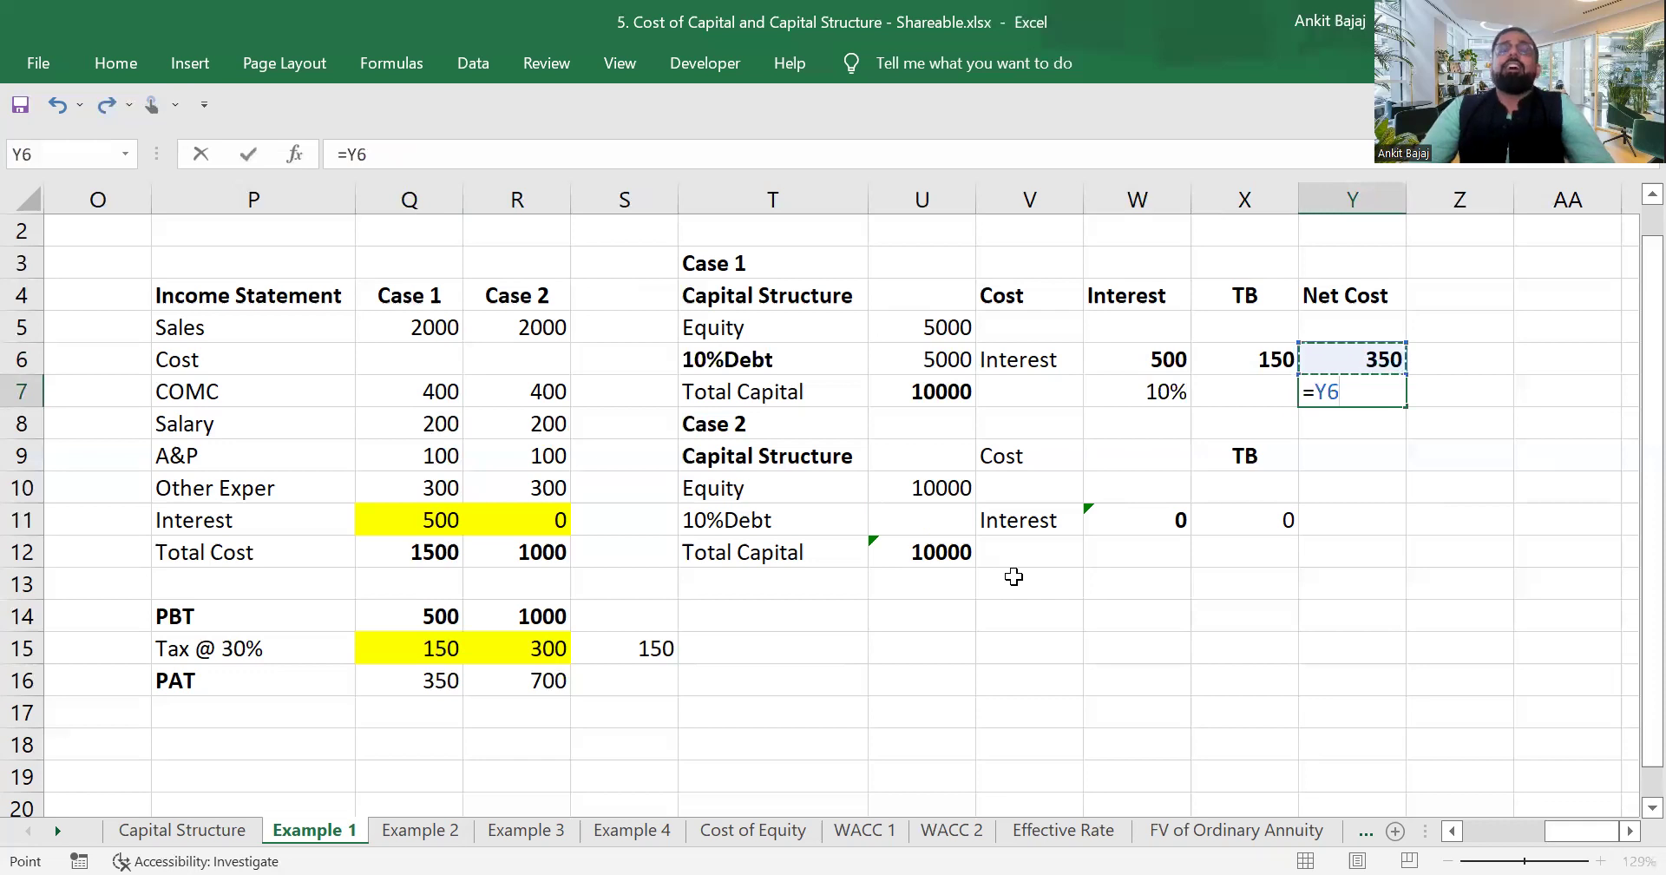
pyautogui.write('/')
pyautogui.press('Left')
pyautogui.press('Left')
pyautogui.press('Left')
pyautogui.press('Up')
pyautogui.press('Left')
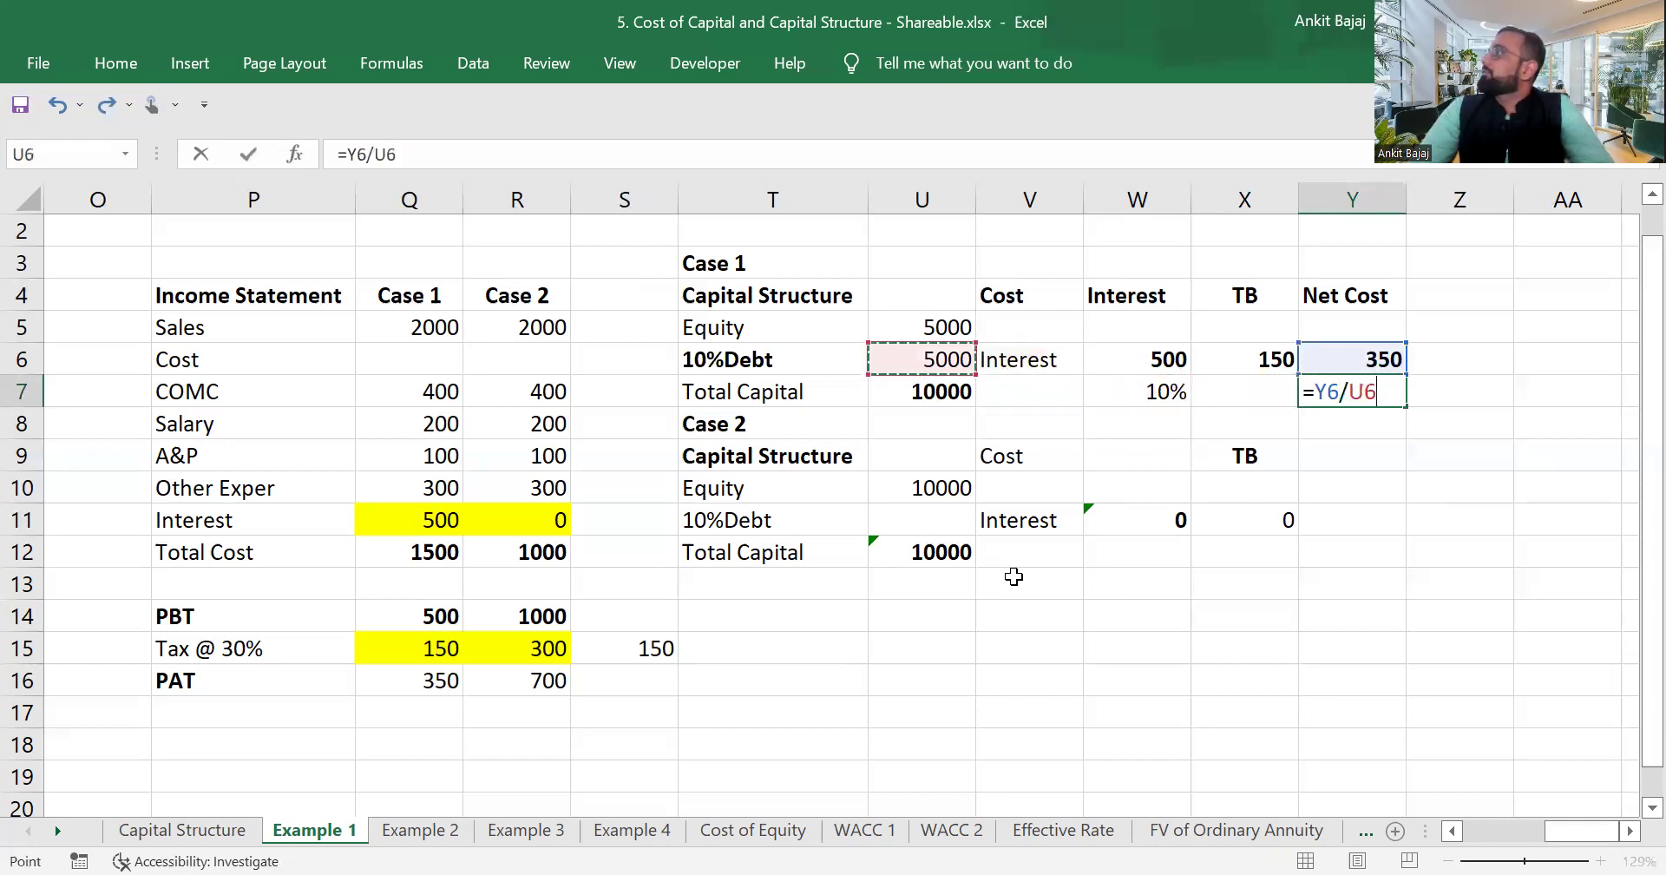
pyautogui.press('Return')
# Format the net cost rate in Y7 as a percentage.
pyautogui.press('Up')
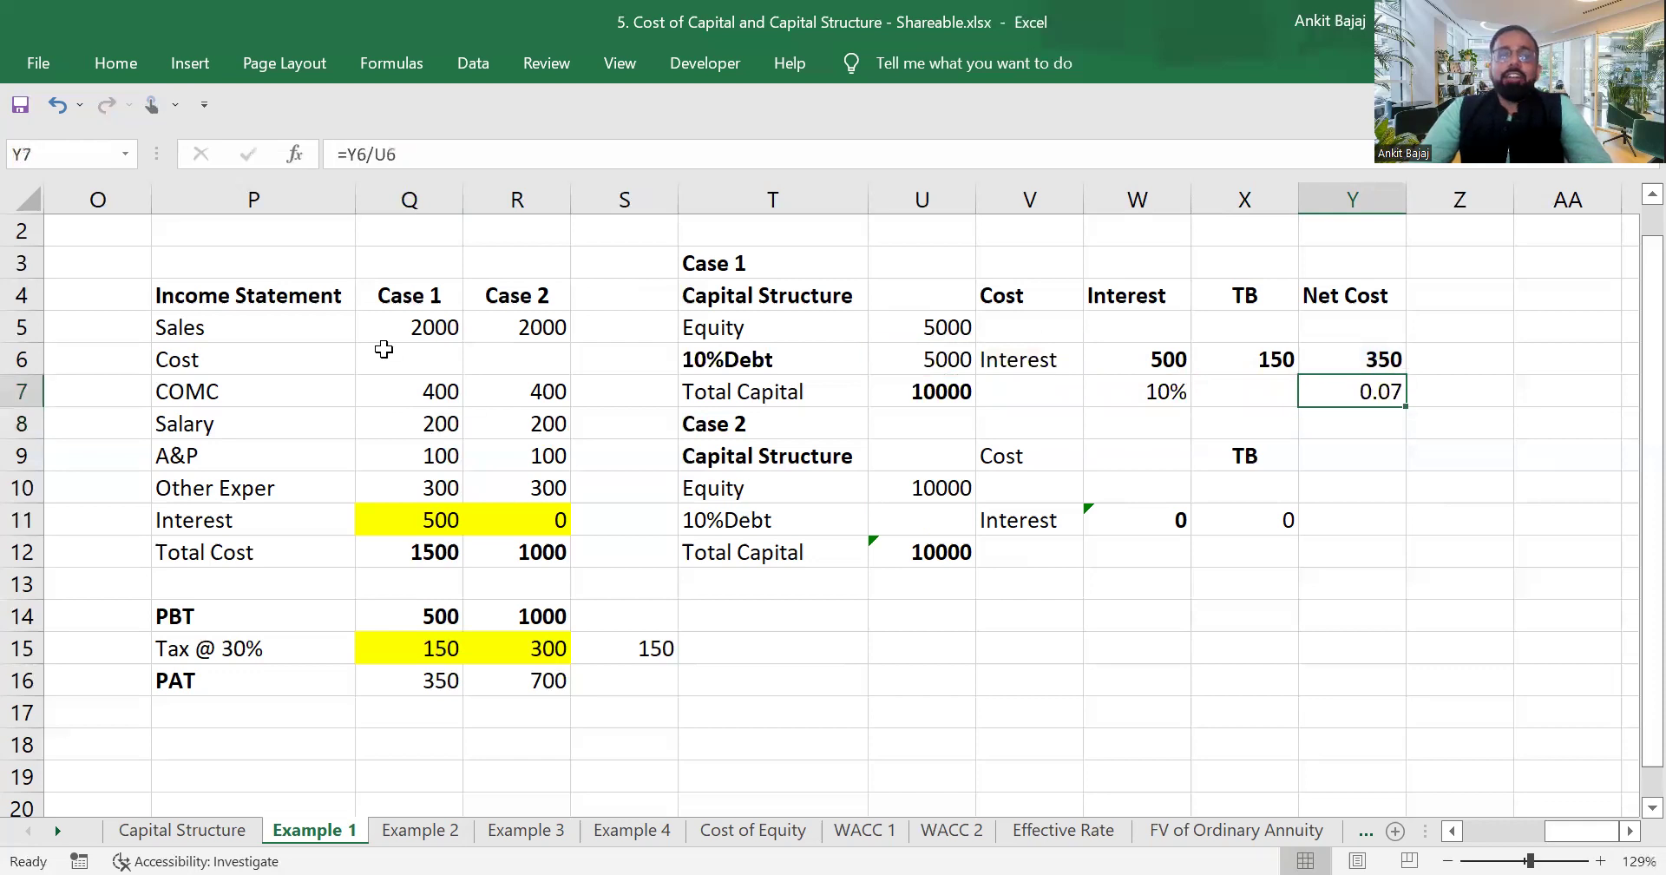
pyautogui.click(115, 63)
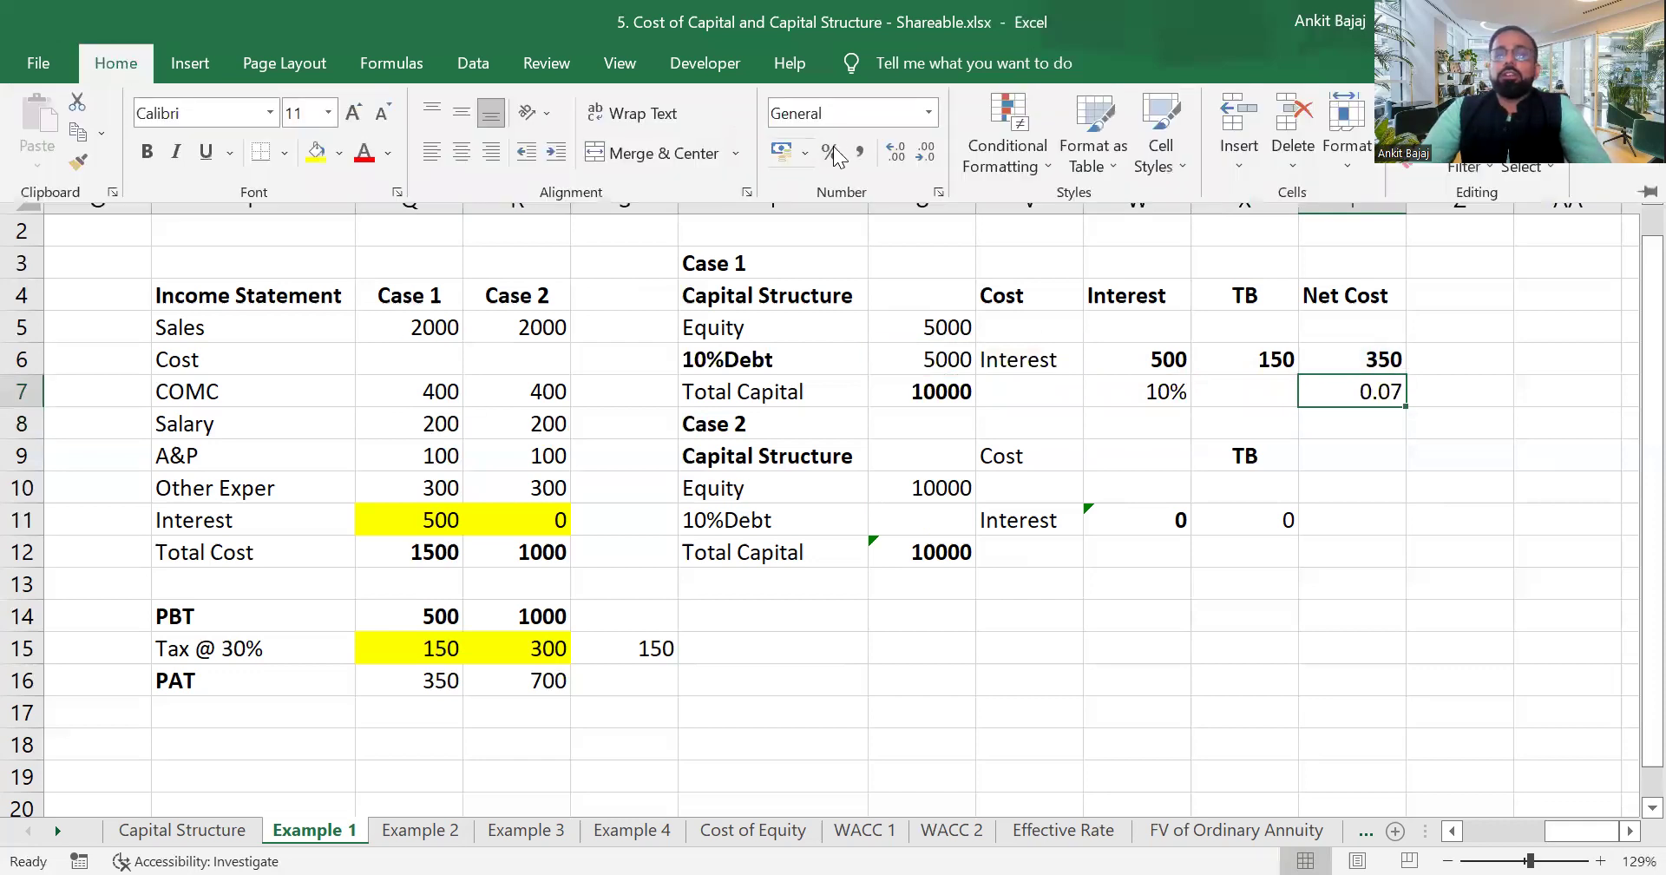
pyautogui.click(830, 153)
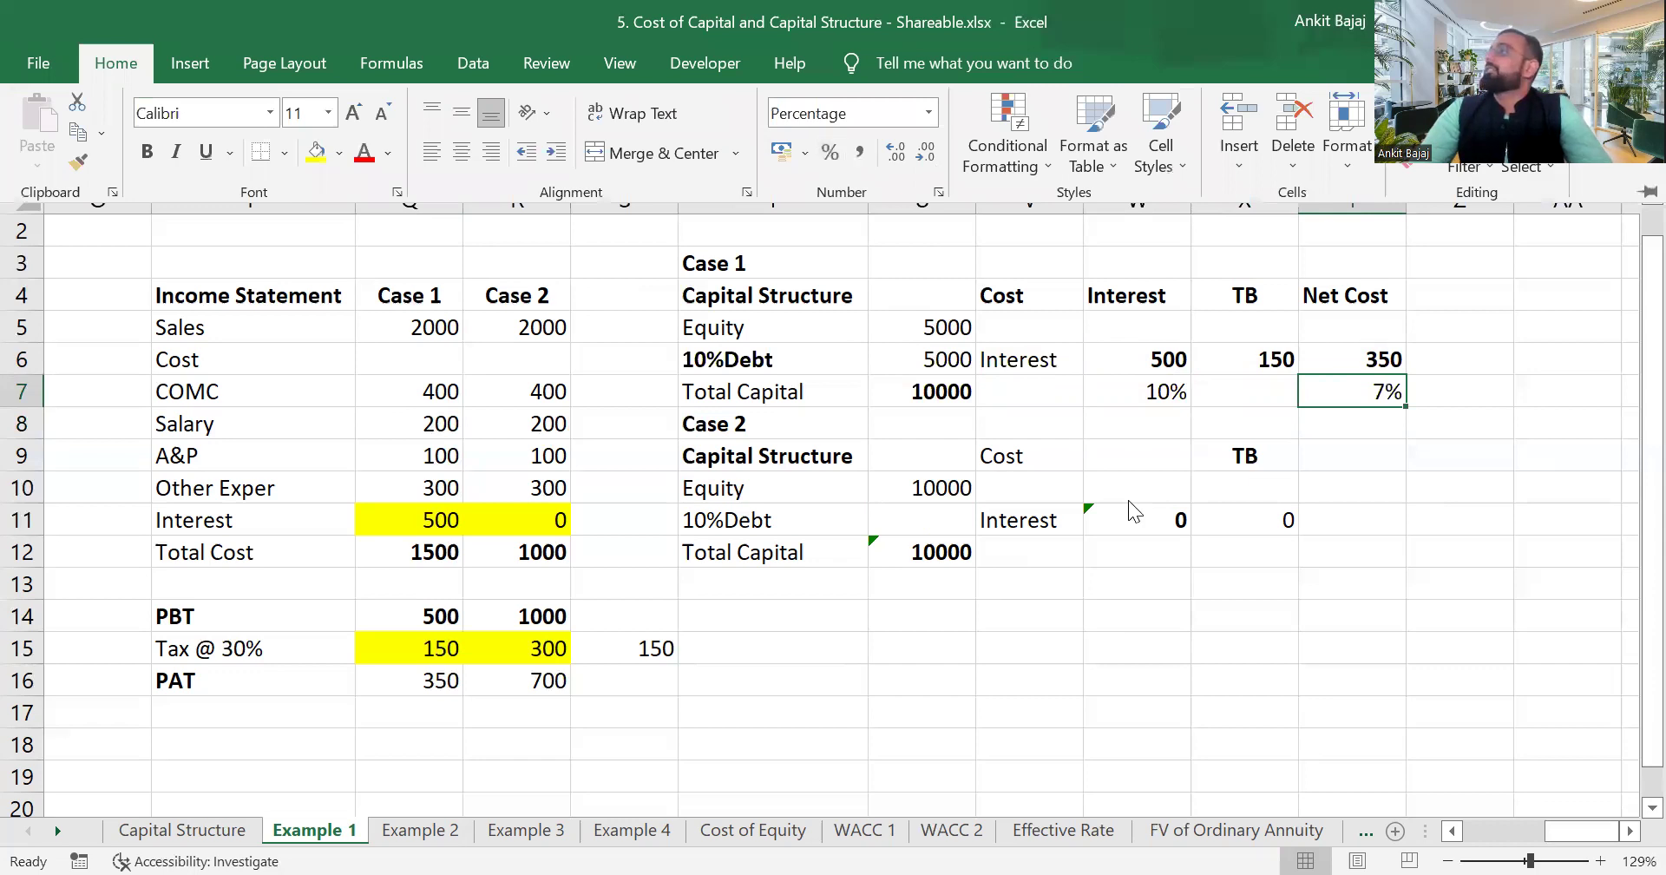
# Enter the label Interest in AA5, in the blank area beside the Case 1 table.
pyautogui.press('Right')
pyautogui.press('Right')
pyautogui.press('Right')
pyautogui.press('Right')
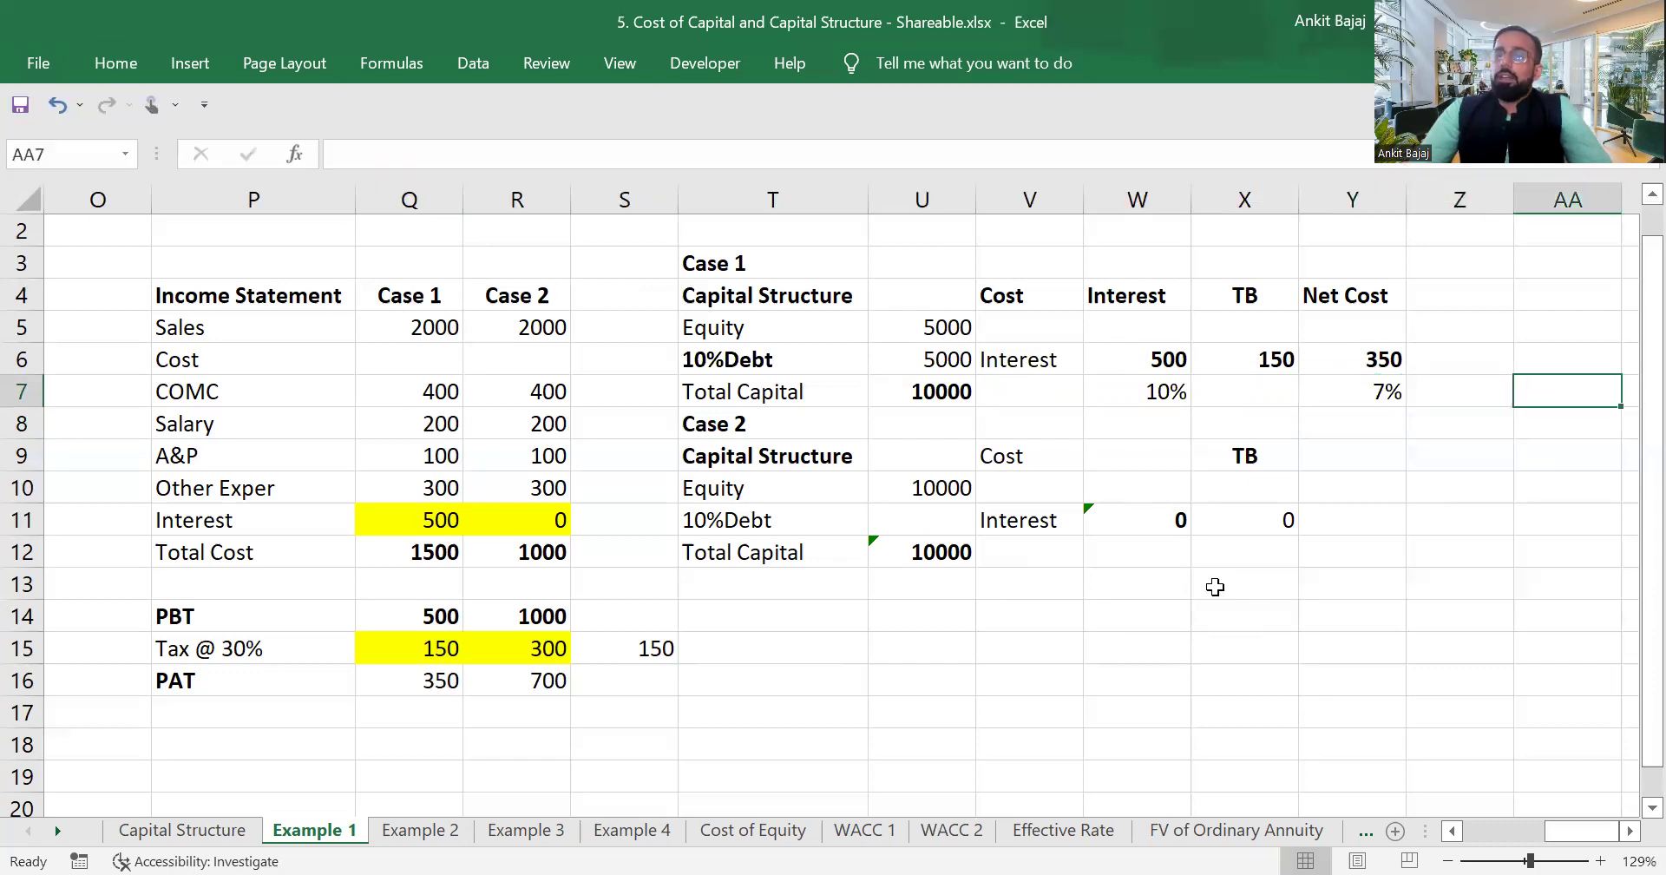
pyautogui.press('Left')
pyautogui.press('Up')
pyautogui.press('Up')
pyautogui.press('Left')
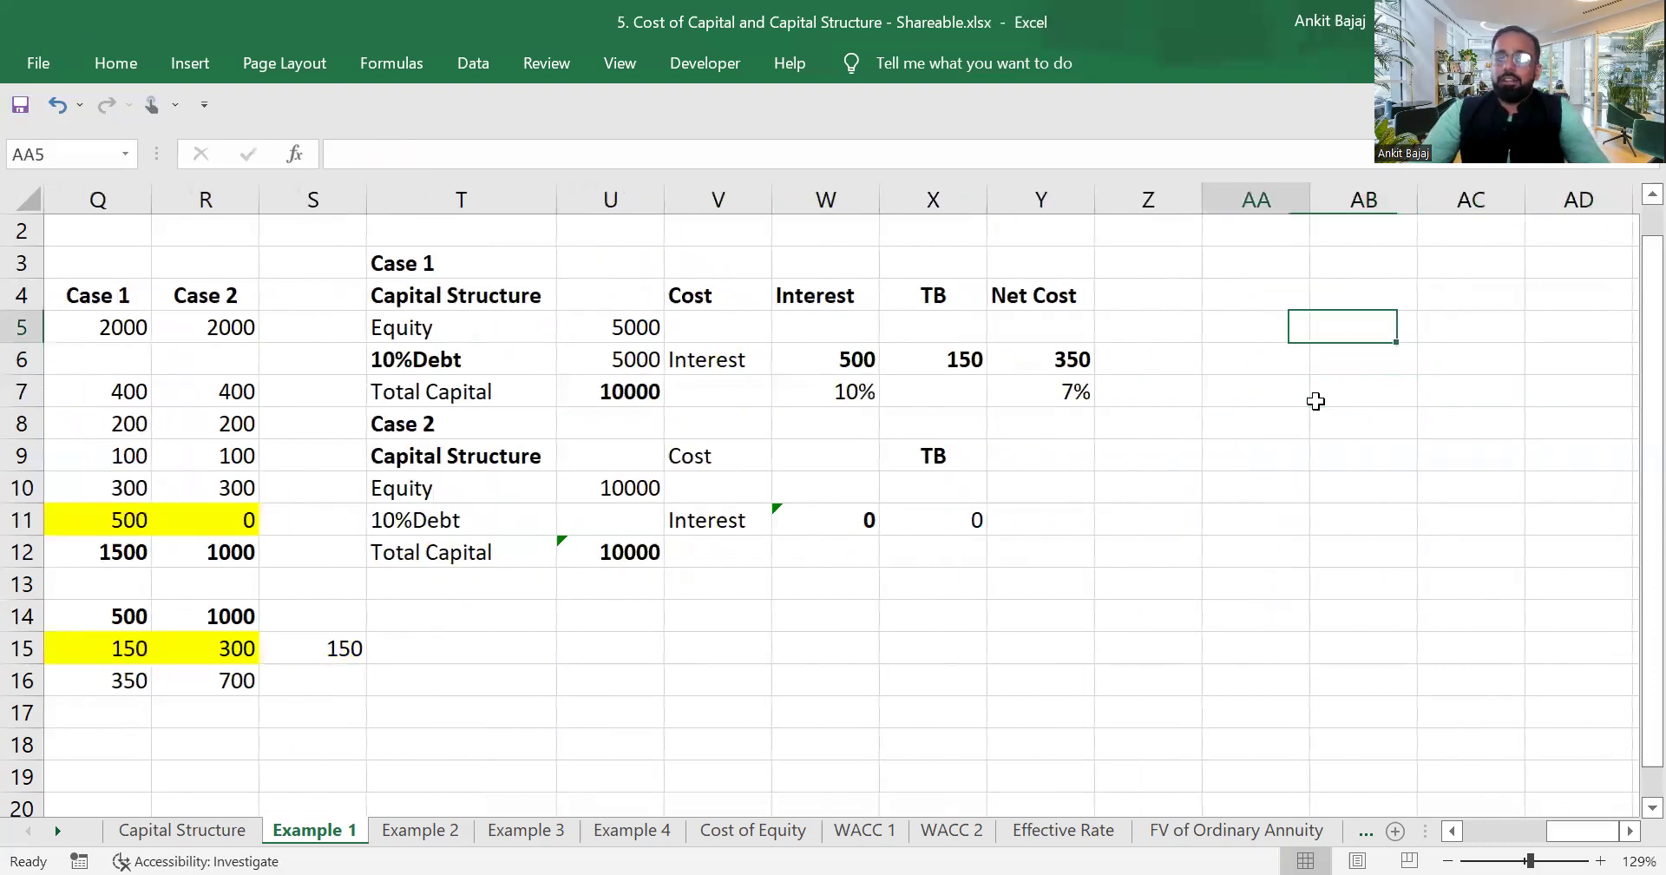
pyautogui.keyDown('shift'); pyautogui.click(1315, 399); pyautogui.keyUp('shift')
pyautogui.write('ter')
pyautogui.press('BackSpace')
pyautogui.press('BackSpace')
pyautogui.press('BackSpace')
pyautogui.write('Interest')
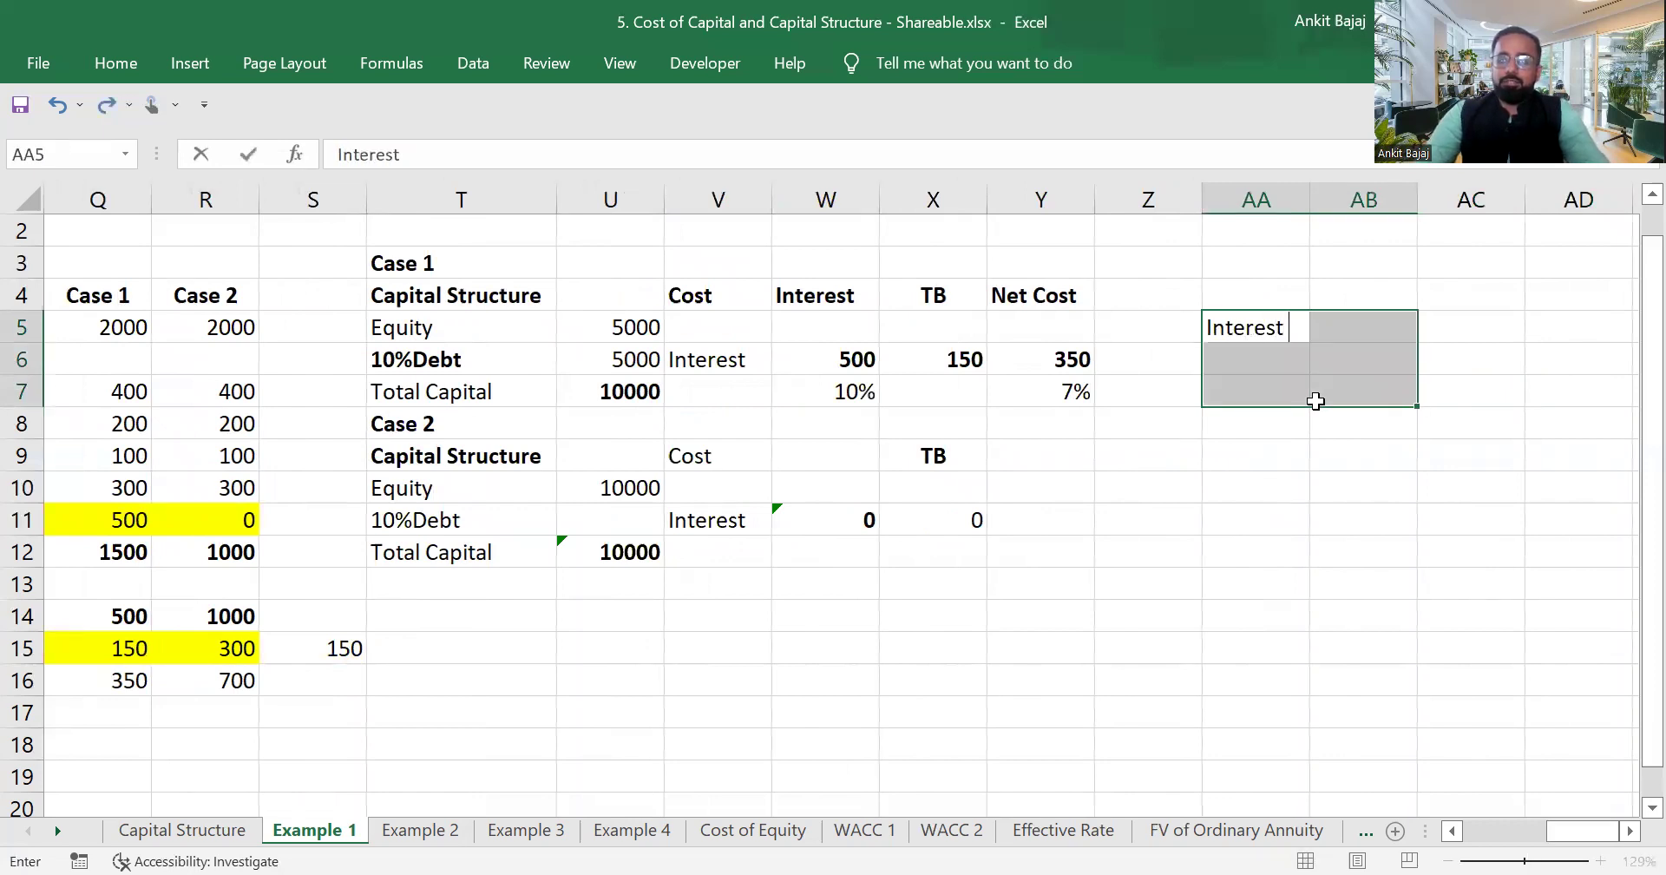
pyautogui.press('Return')
# Enter the note int/loan in AB5 beside the new Interest label.
pyautogui.press('Right')
pyautogui.press('Up')
pyautogui.write('i')
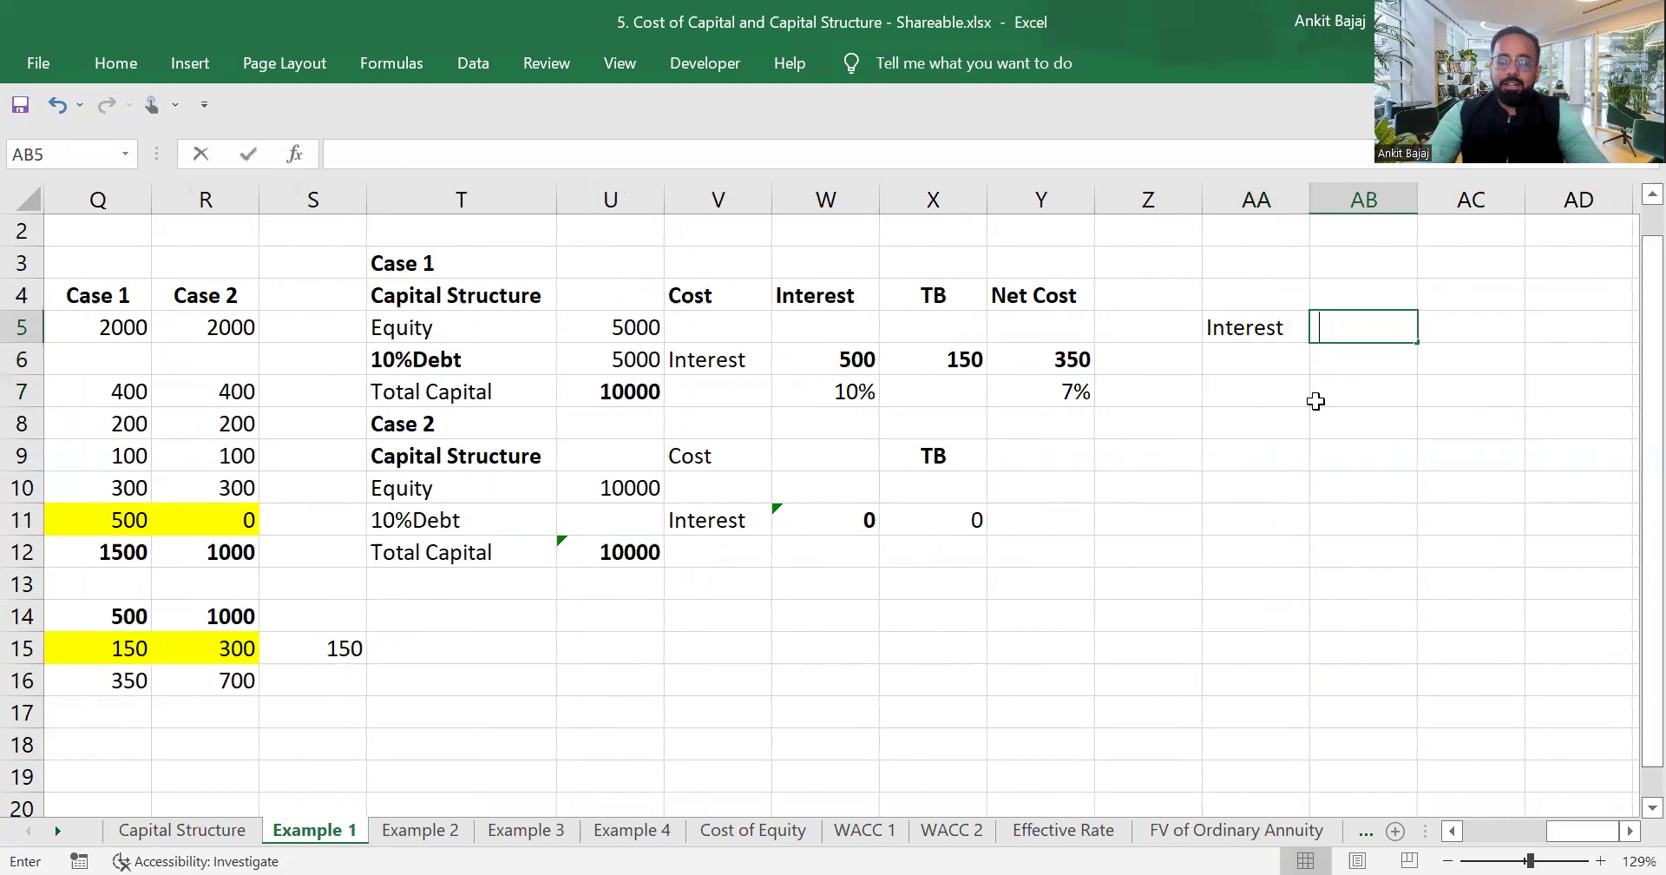
pyautogui.write('nt')
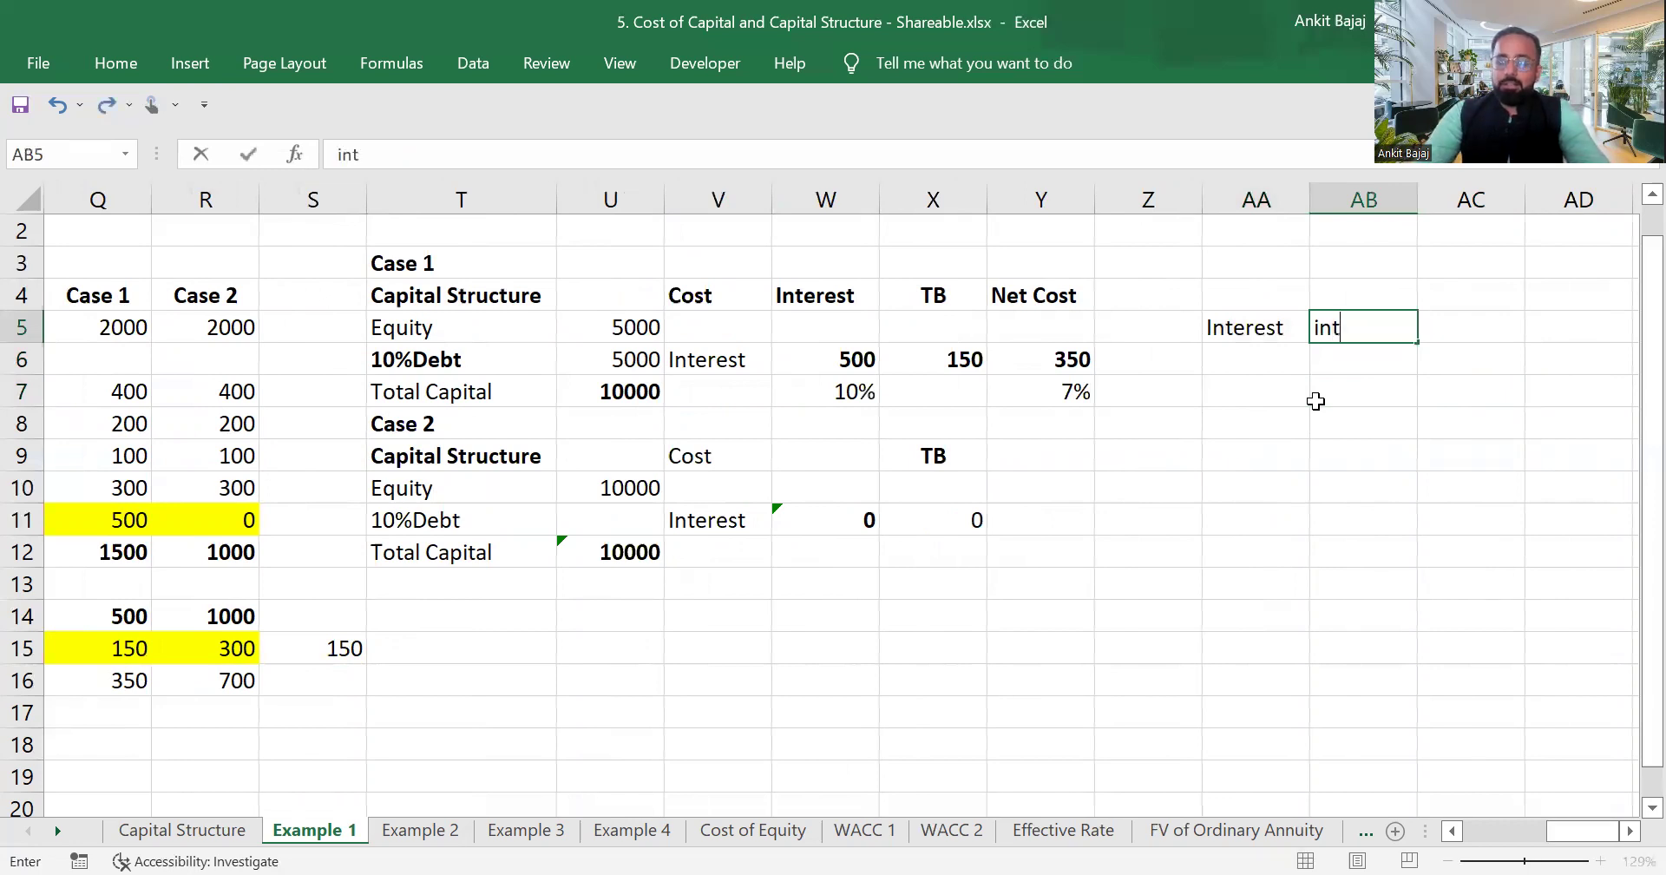
pyautogui.write('/loan')
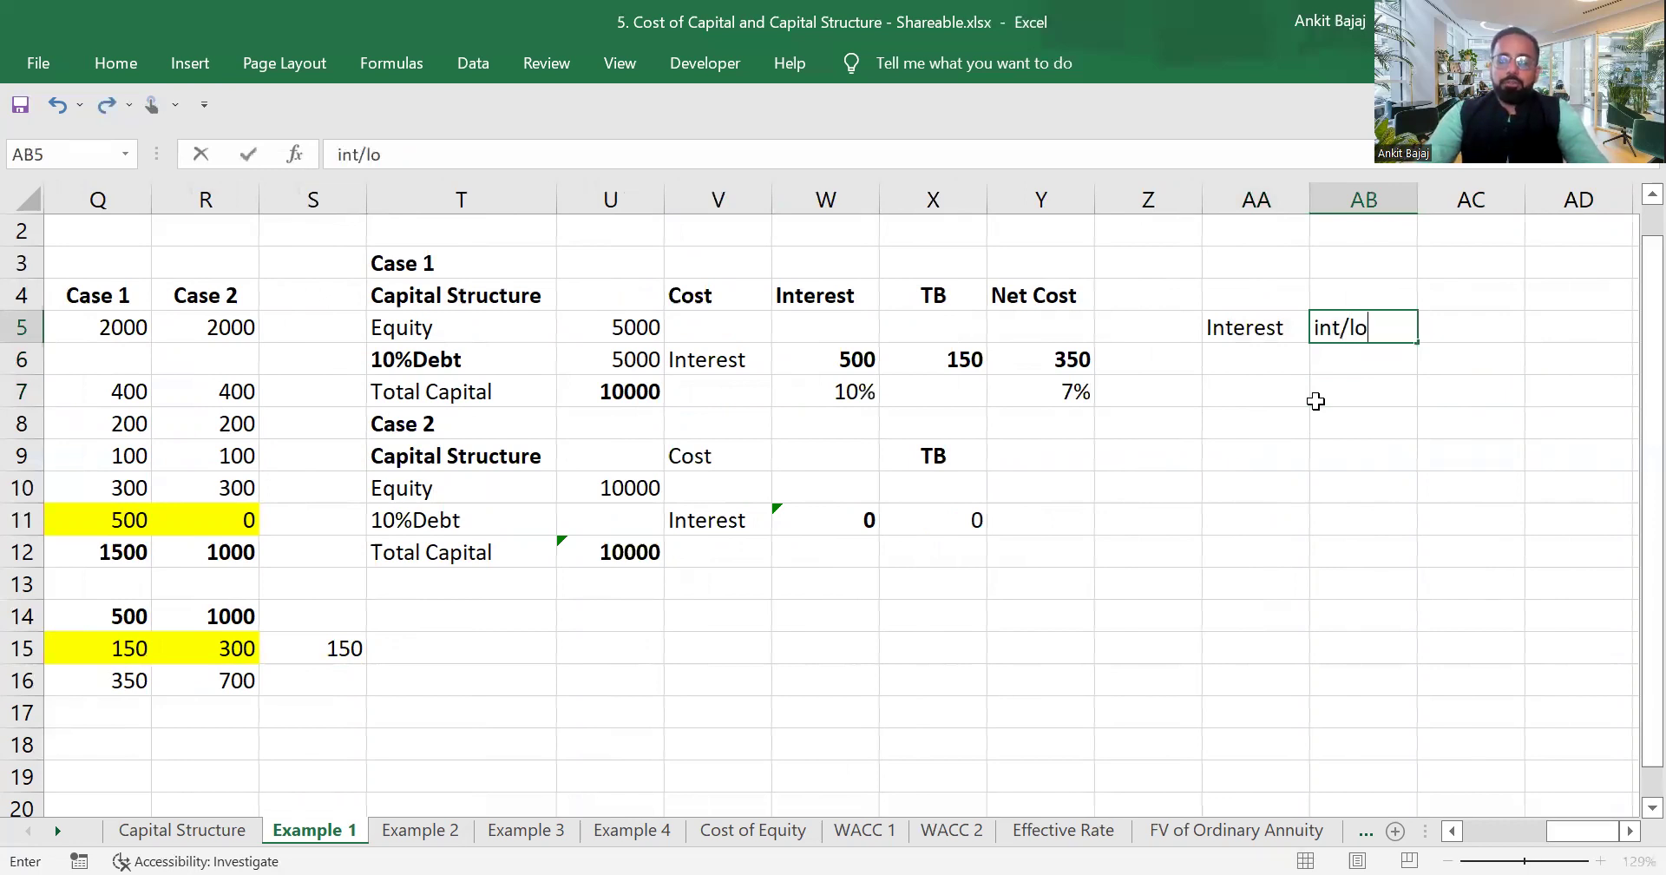
pyautogui.press('Return')
# Replace the typed interest rate in W7 with the formula =W6/U6, dividing Case 1 interest by the debt amount.
pyautogui.press('Left')
pyautogui.press('Left')
pyautogui.press('Left')
pyautogui.press('Left')
pyautogui.press('Left')
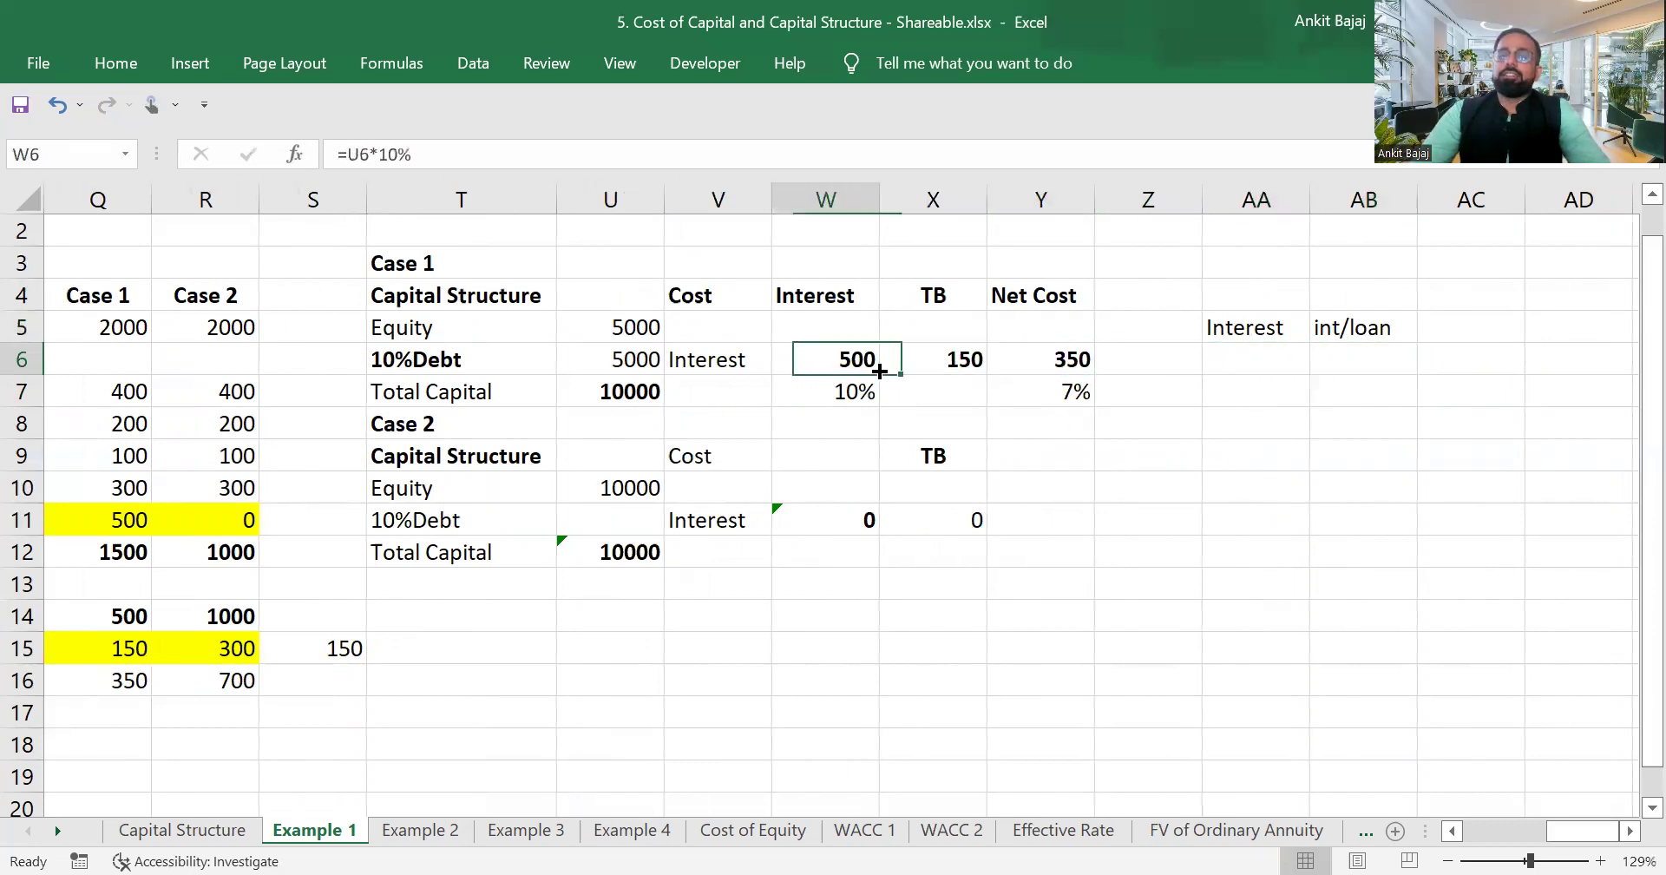
pyautogui.press('Left')
pyautogui.press('Left')
pyautogui.press('Right')
pyautogui.press('Down')
pyautogui.press('Down')
pyautogui.press('Right')
pyautogui.press('Right')
pyautogui.press('Up')
pyautogui.press('Left')
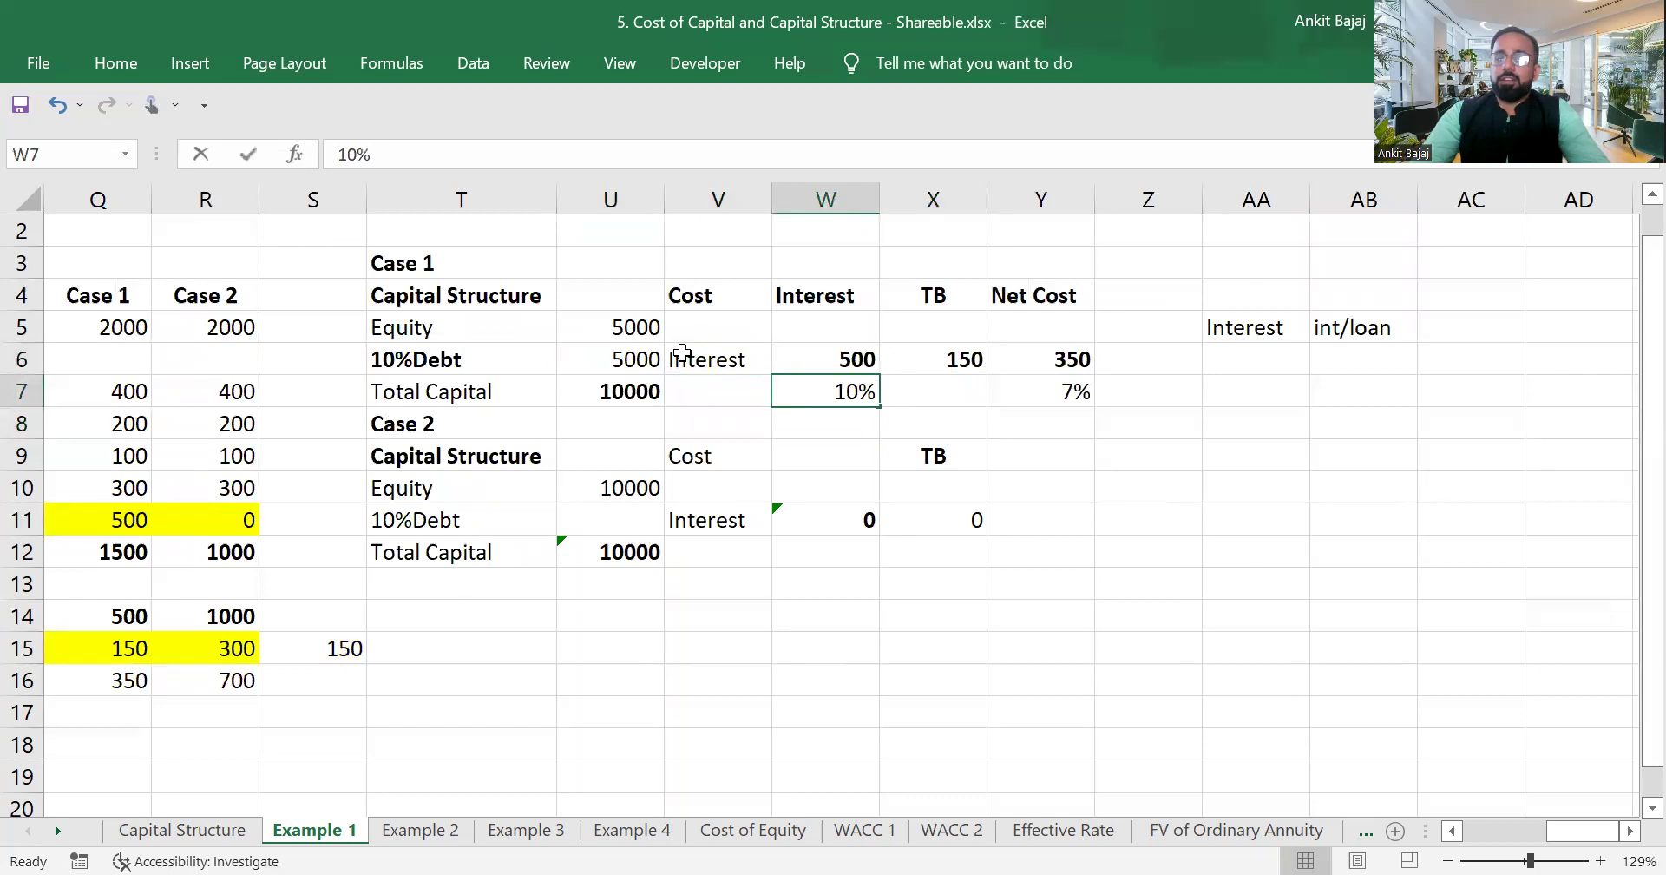
pyautogui.write('=')
pyautogui.press('Up')
pyautogui.write('/')
pyautogui.press('Up')
pyautogui.press('Left')
pyautogui.press('Left')
pyautogui.press('Return')
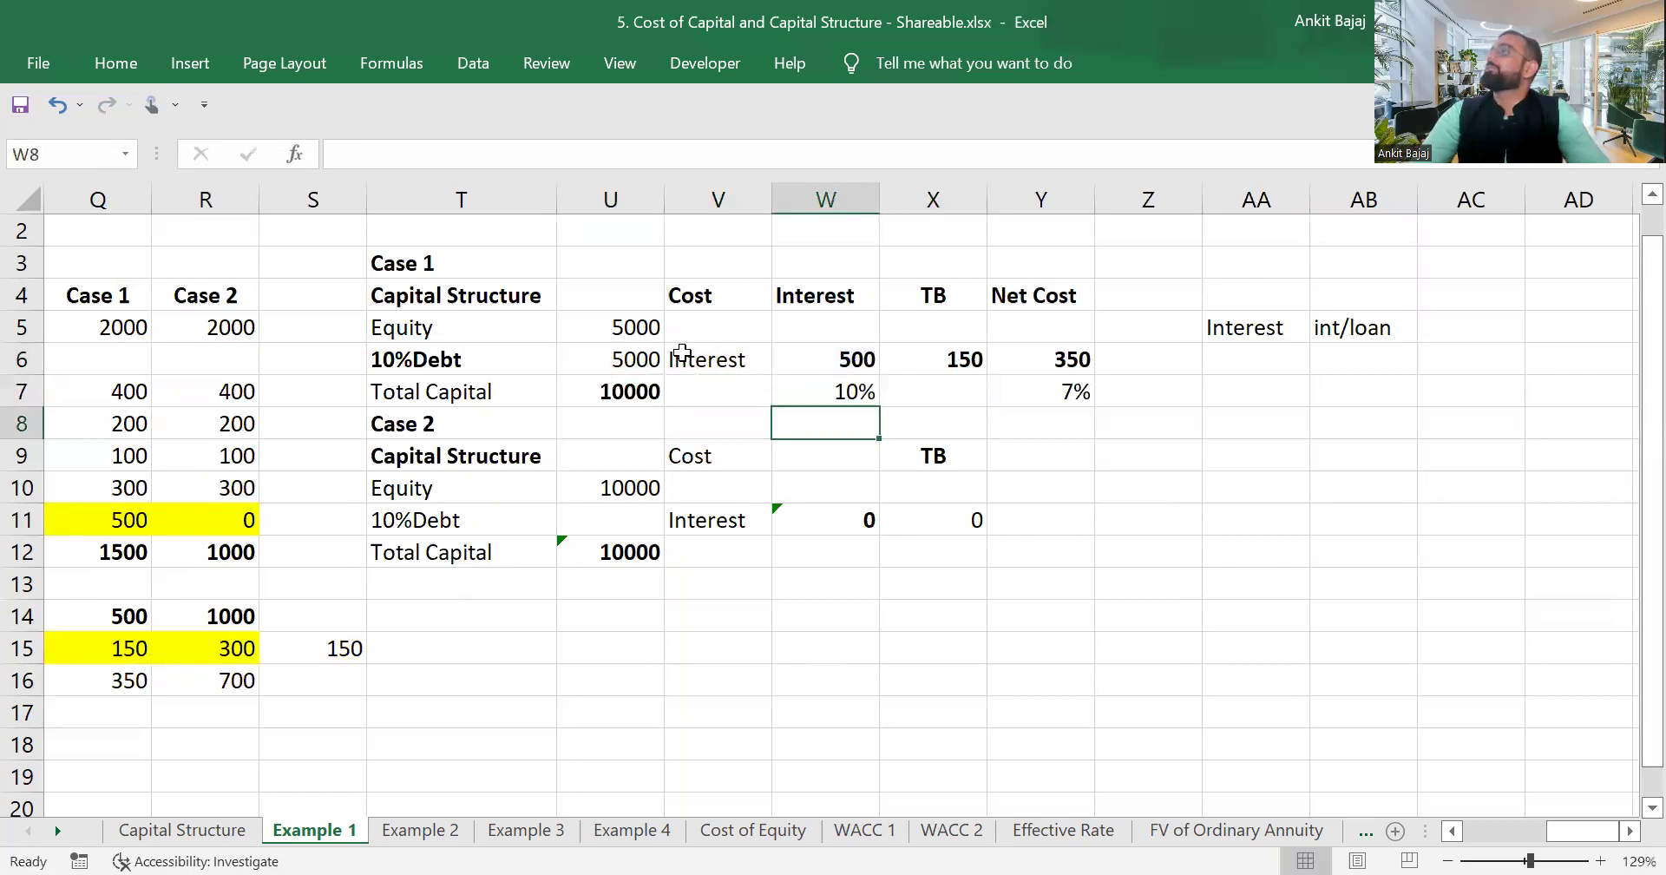
# Highlight the Case 1 net cost amount in Y6 with yellow fill.
pyautogui.press('Right')
pyautogui.press('Right')
pyautogui.press('Up')
pyautogui.press('Up')
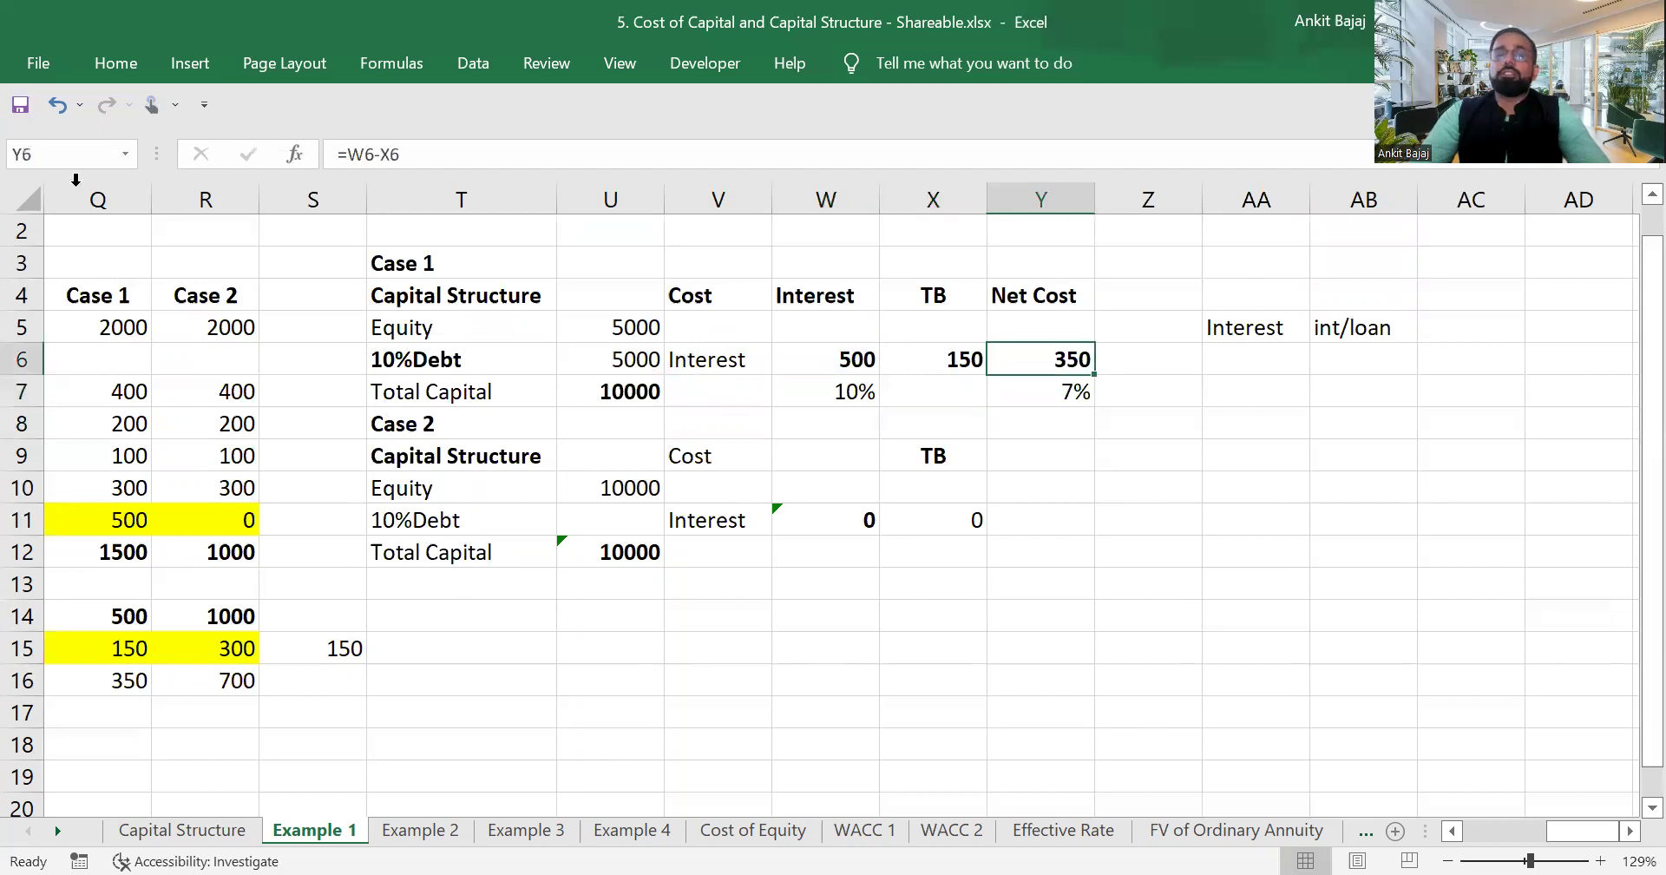
pyautogui.click(103, 63)
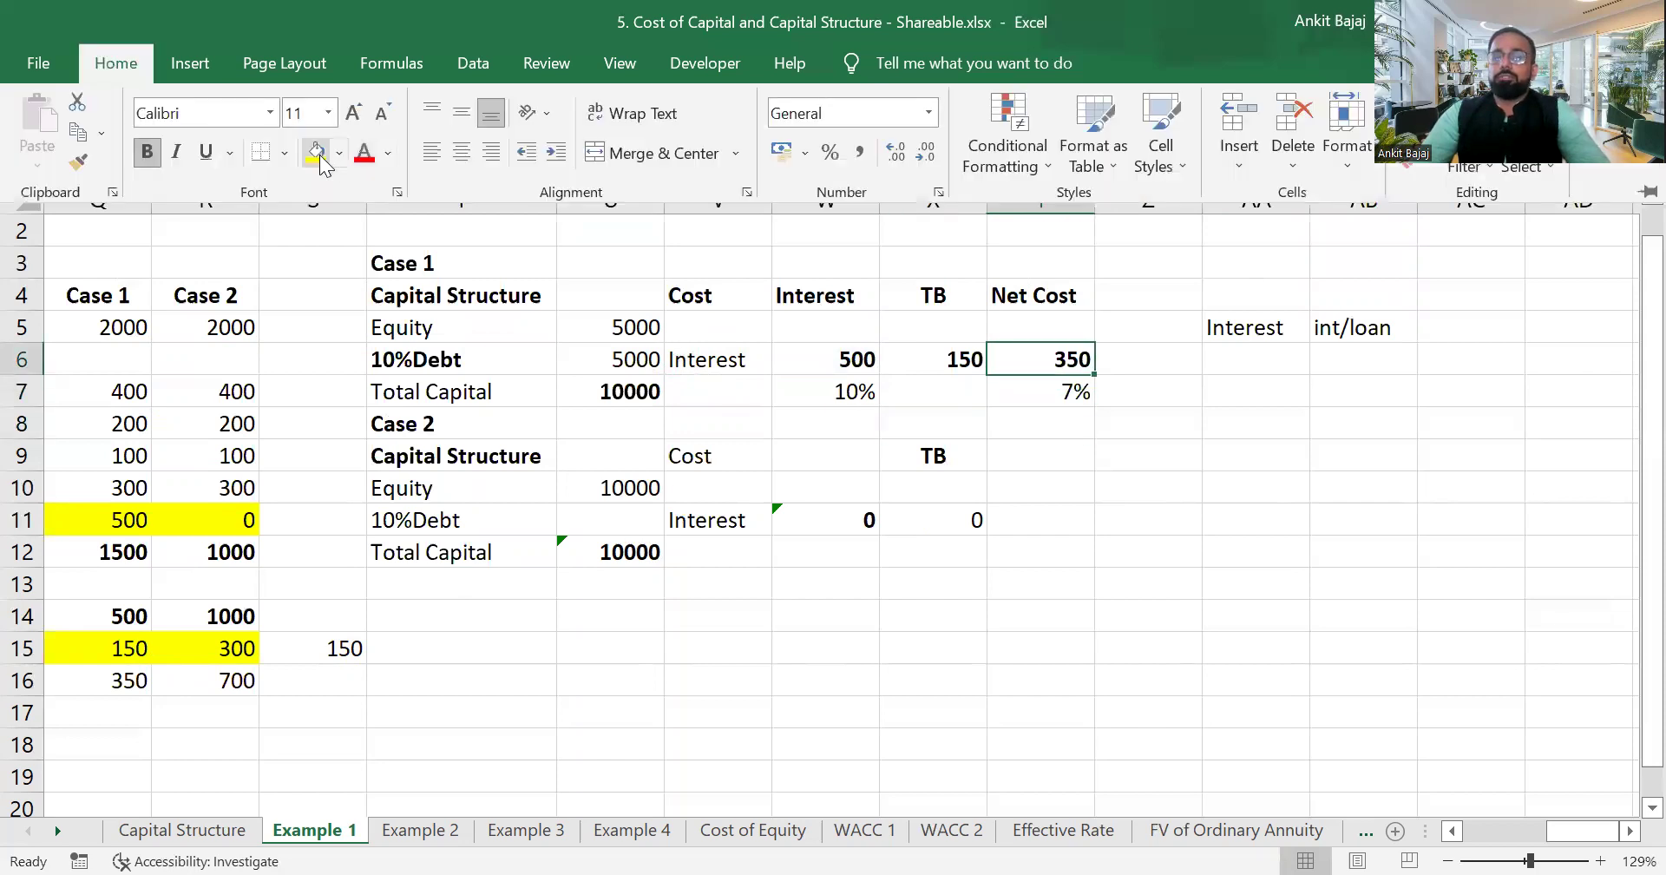
pyautogui.click(317, 151)
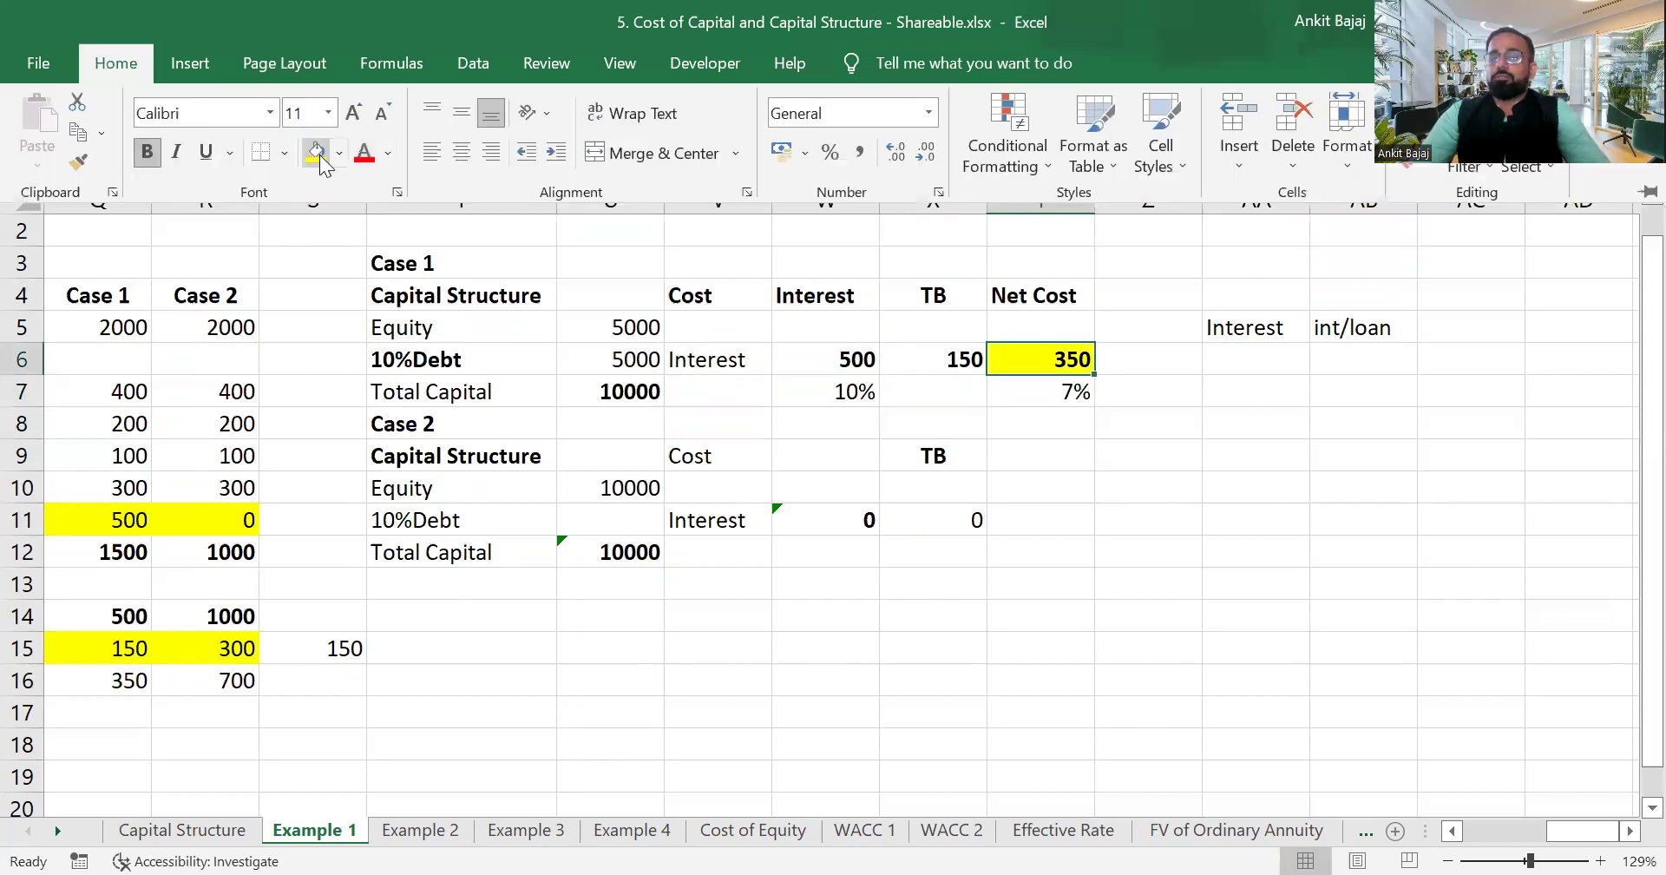
# Inspect the cells referenced by the net cost rate formula in Y7.
pyautogui.click(1050, 418)
pyautogui.press('Down')
pyautogui.press('F2')
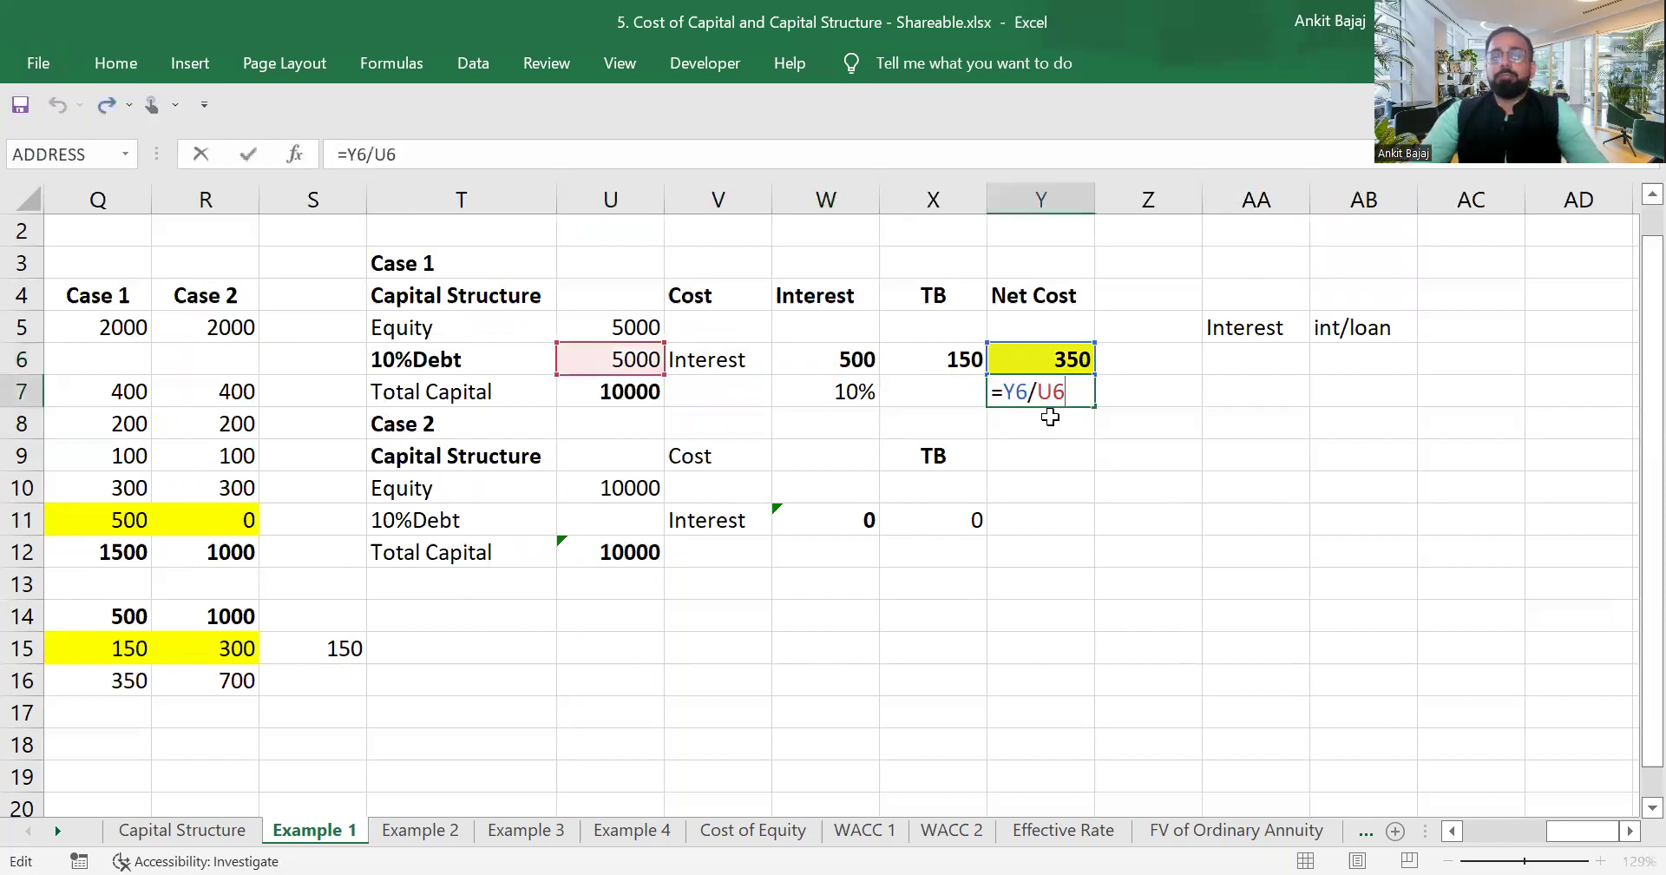
pyautogui.press('Return')
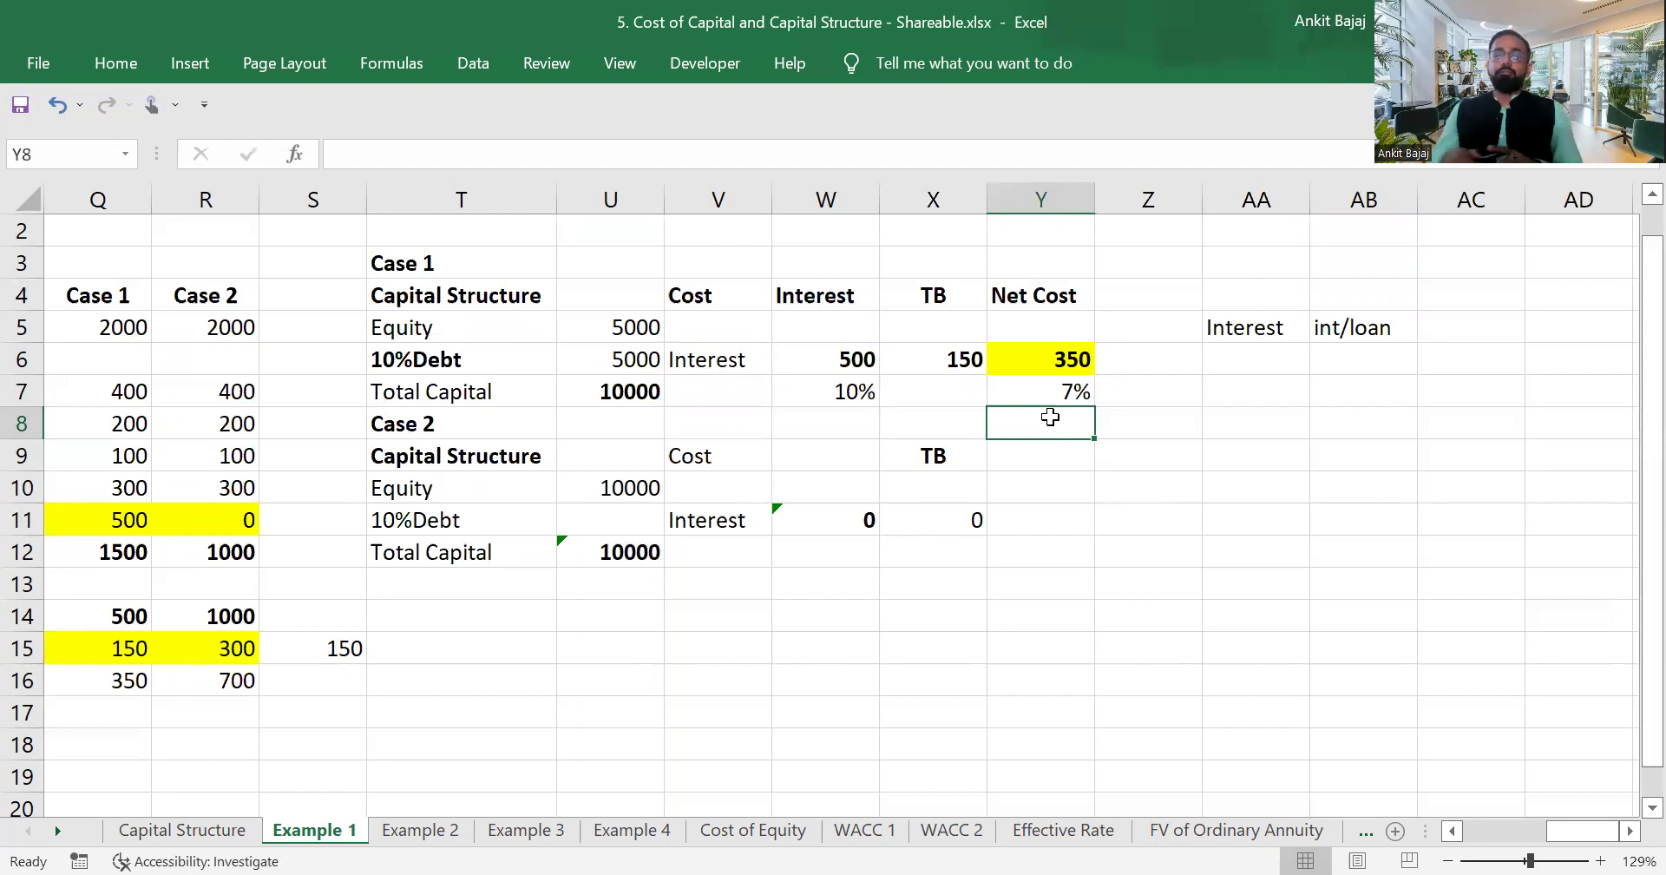
pyautogui.click(135, 56)
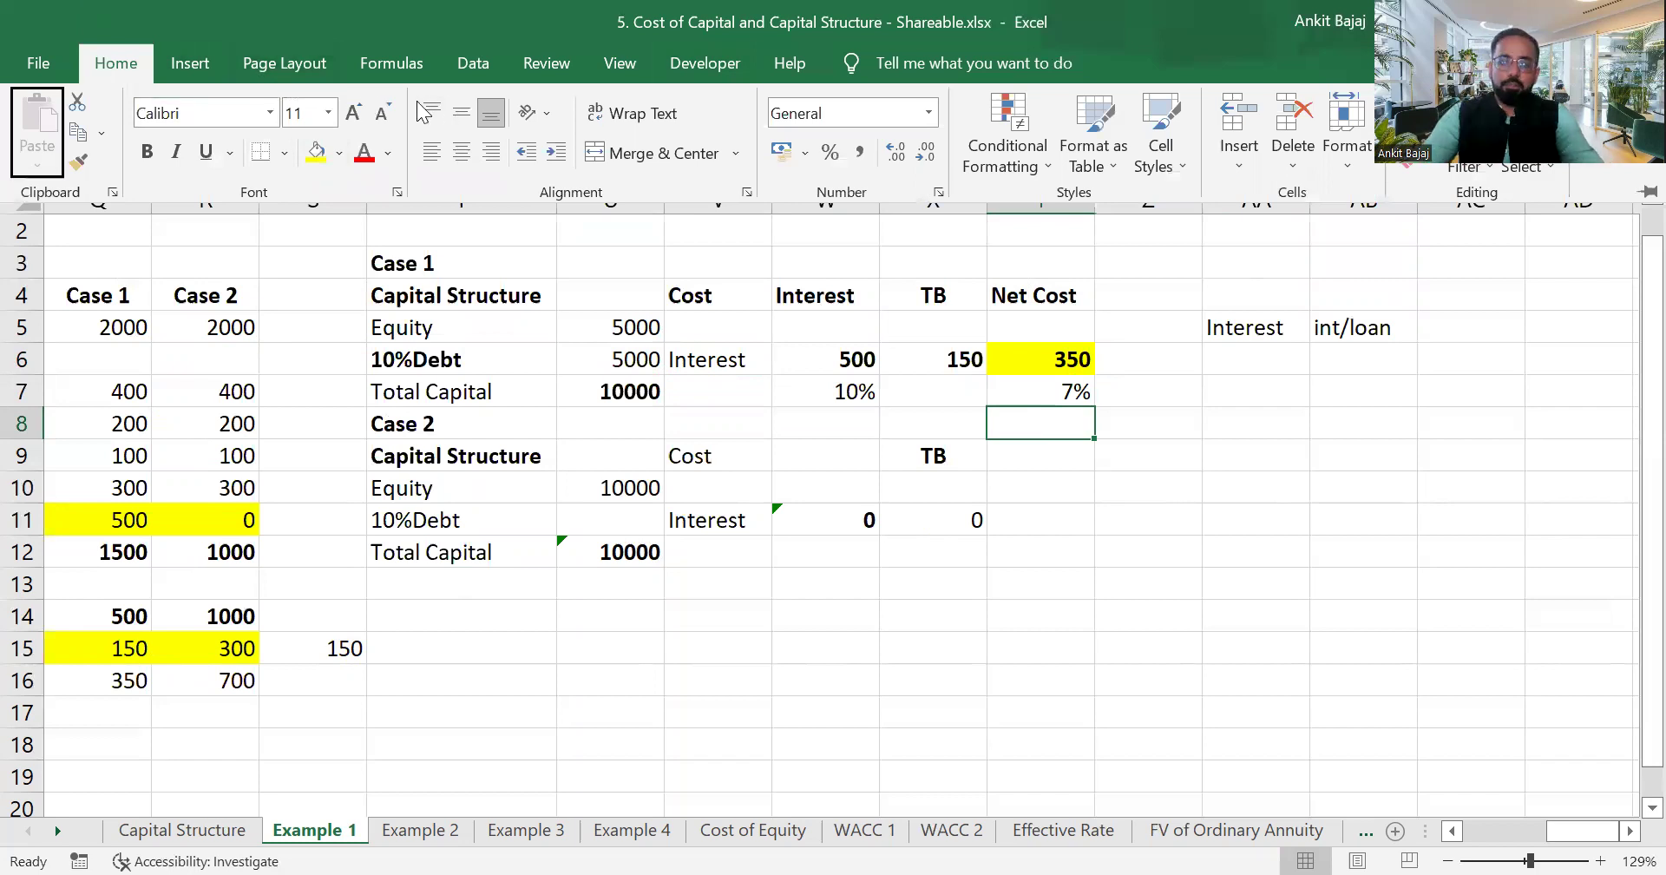
pyautogui.press('Escape')
# Copy the line Cost of Debt = Interest Expense (1- Tax Rate) from A11 to AA7.
pyautogui.press('Left')
pyautogui.press('Left')
pyautogui.press('Left')
pyautogui.press('Left')
pyautogui.press('Left')
pyautogui.press('Left')
pyautogui.press('Left')
pyautogui.press('Left')
pyautogui.press('Left')
pyautogui.press('Left')
pyautogui.press('Left')
pyautogui.press('Left')
pyautogui.press('Left')
pyautogui.press('Left')
pyautogui.press('Left')
pyautogui.press('Left')
pyautogui.press('Left')
pyautogui.press('Left')
pyautogui.press('Left')
pyautogui.press('Left')
pyautogui.press('Down')
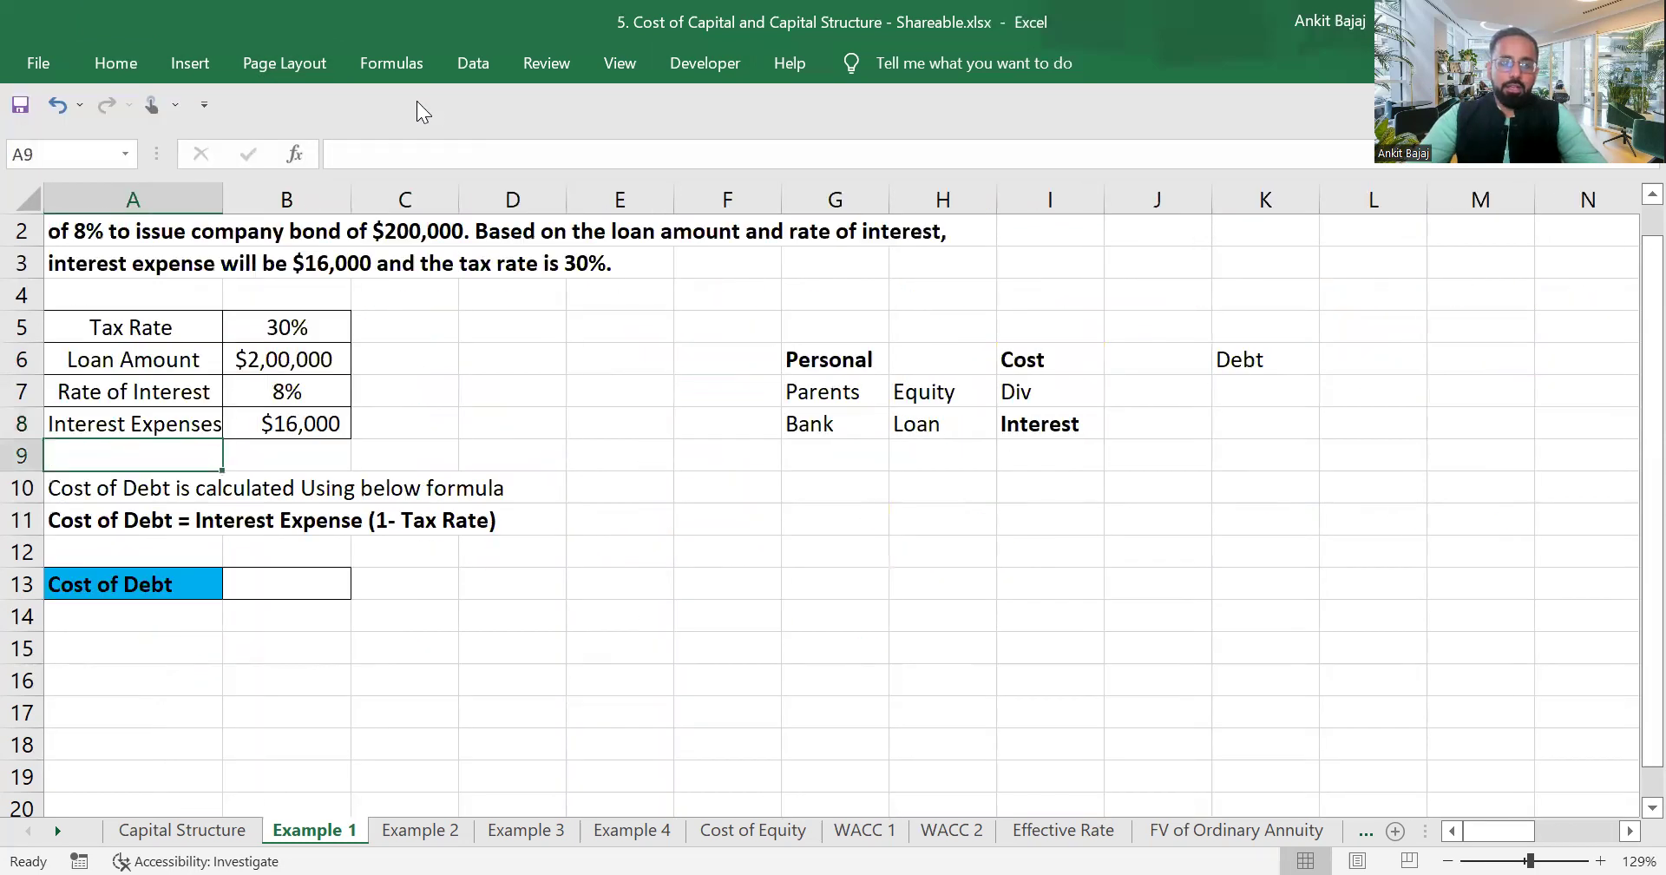
pyautogui.press('Down')
pyautogui.press('Down')
pyautogui.hotkey('ctrl', 'c')
pyautogui.press('Right')
pyautogui.press('Right')
pyautogui.press('Right')
pyautogui.press('Right')
pyautogui.press('Right')
pyautogui.press('Right')
pyautogui.press('Right')
pyautogui.press('Right')
pyautogui.press('Right')
pyautogui.press('Right')
pyautogui.press('Right')
pyautogui.press('Right')
pyautogui.press('Right')
pyautogui.press('Right')
pyautogui.press('Right')
pyautogui.press('Right')
pyautogui.press('Right')
pyautogui.press('Right')
pyautogui.press('Right')
pyautogui.press('Right')
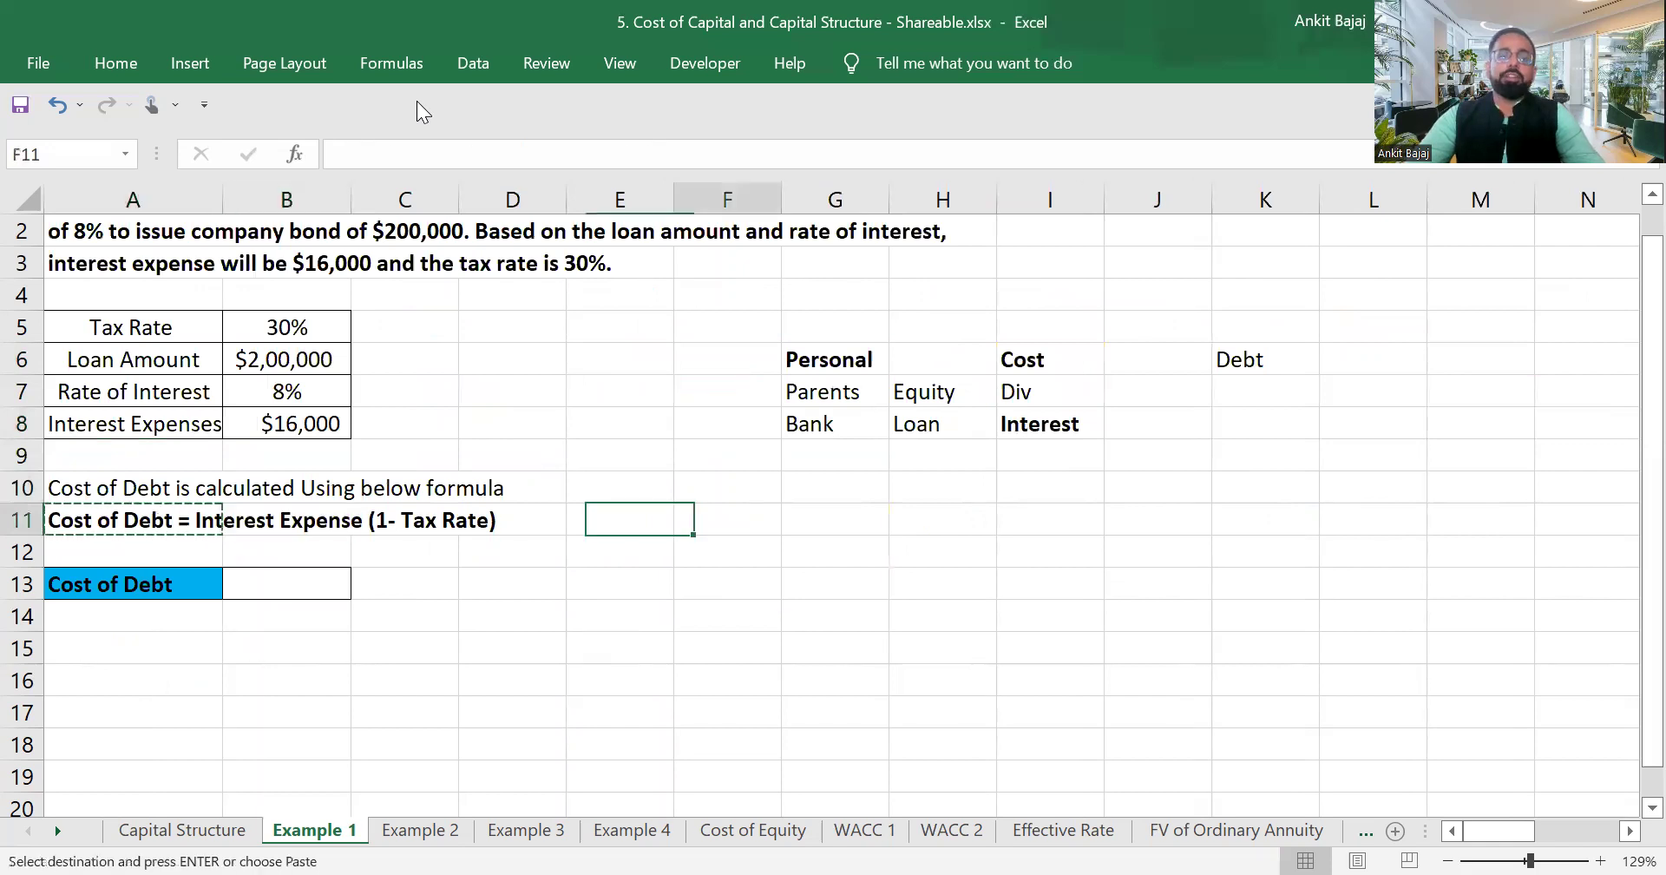
pyautogui.press('Up')
pyautogui.press('Up')
pyautogui.press('Up')
pyautogui.press('Up')
pyautogui.press('Up')
pyautogui.press('Up')
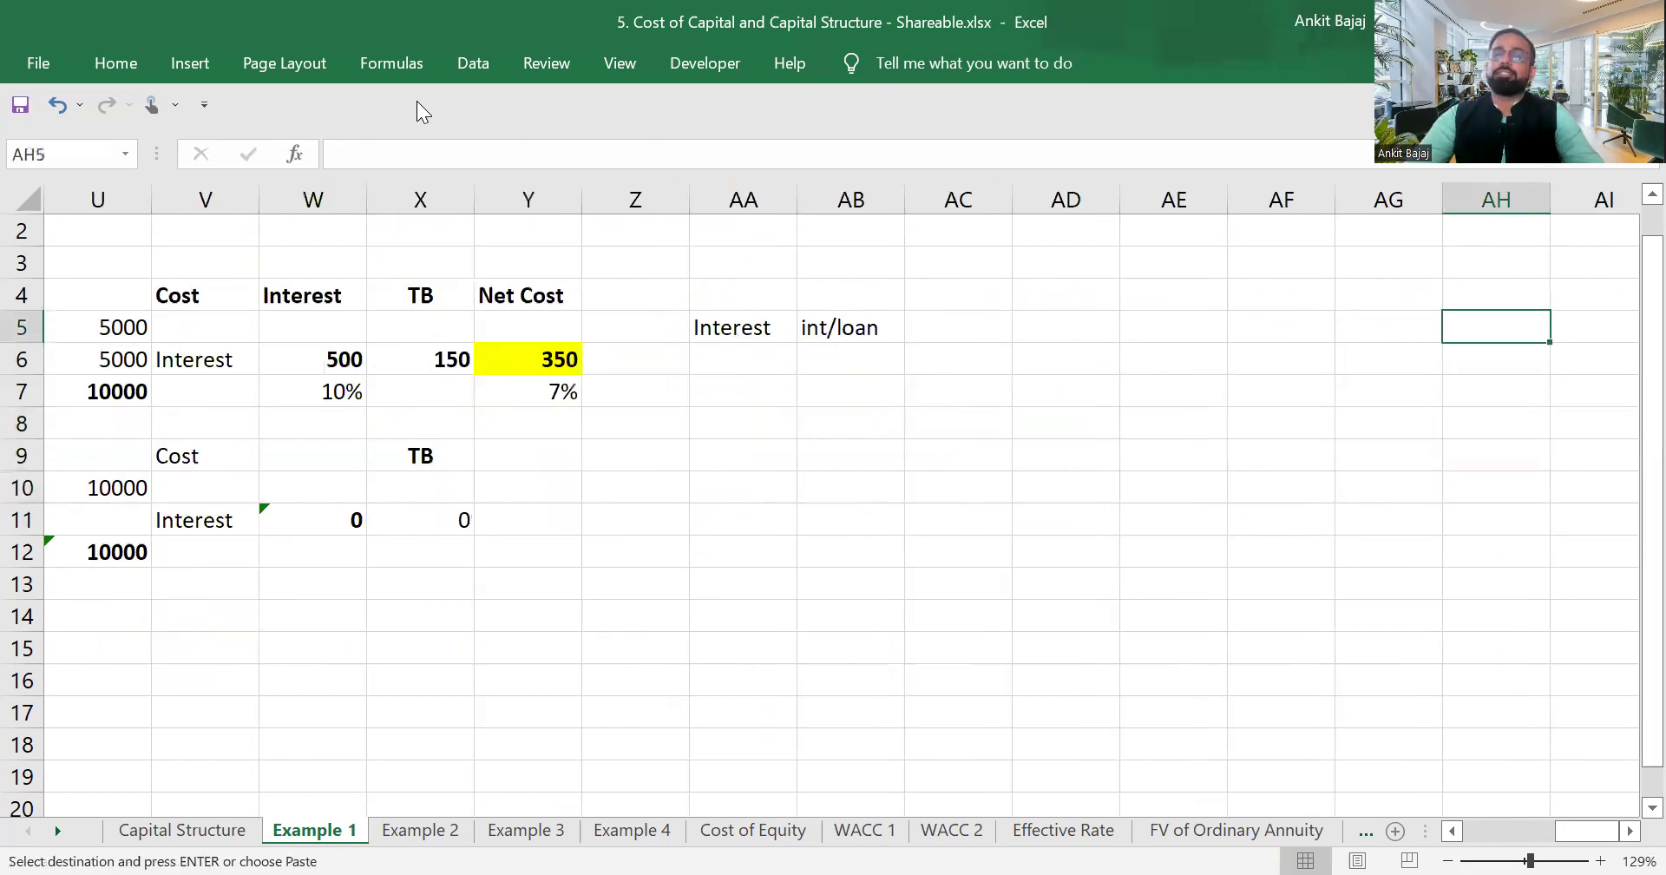
pyautogui.press('Left')
pyautogui.press('Left')
pyautogui.press('Left')
pyautogui.press('Left')
pyautogui.press('Left')
pyautogui.press('Left')
pyautogui.press('Down')
pyautogui.press('Down')
pyautogui.press('Left')
pyautogui.hotkey('ctrl', 'v')
# Enter the label Interst in AB9 below the copied Cost of Debt formula.
pyautogui.press('Down')
pyautogui.press('Down')
pyautogui.press('Right')
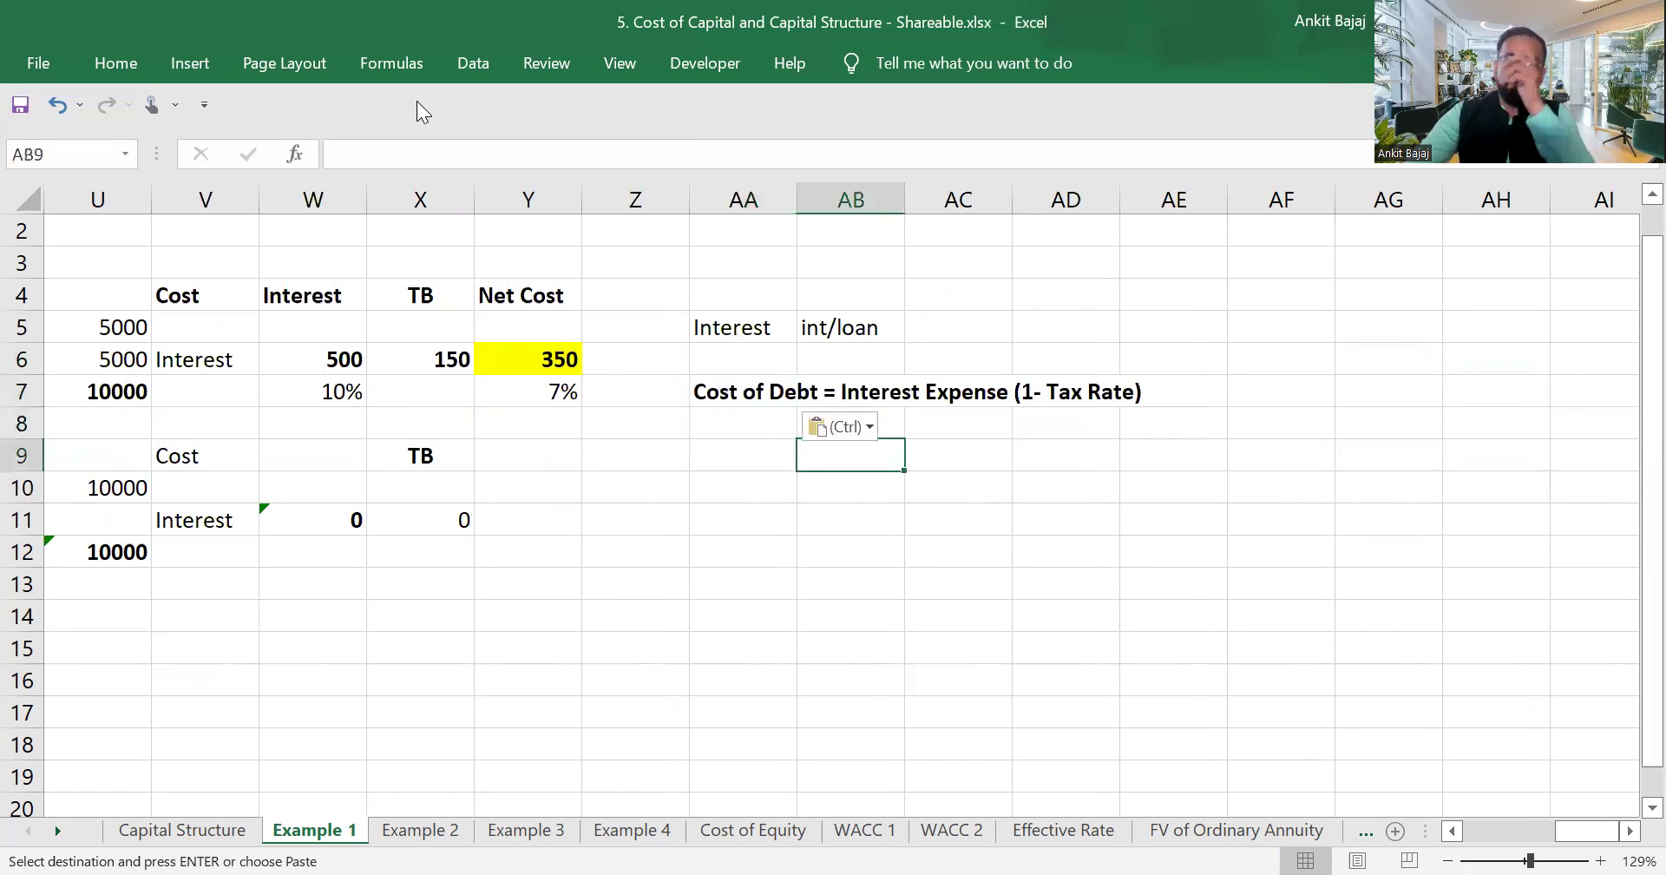
pyautogui.press('Up')
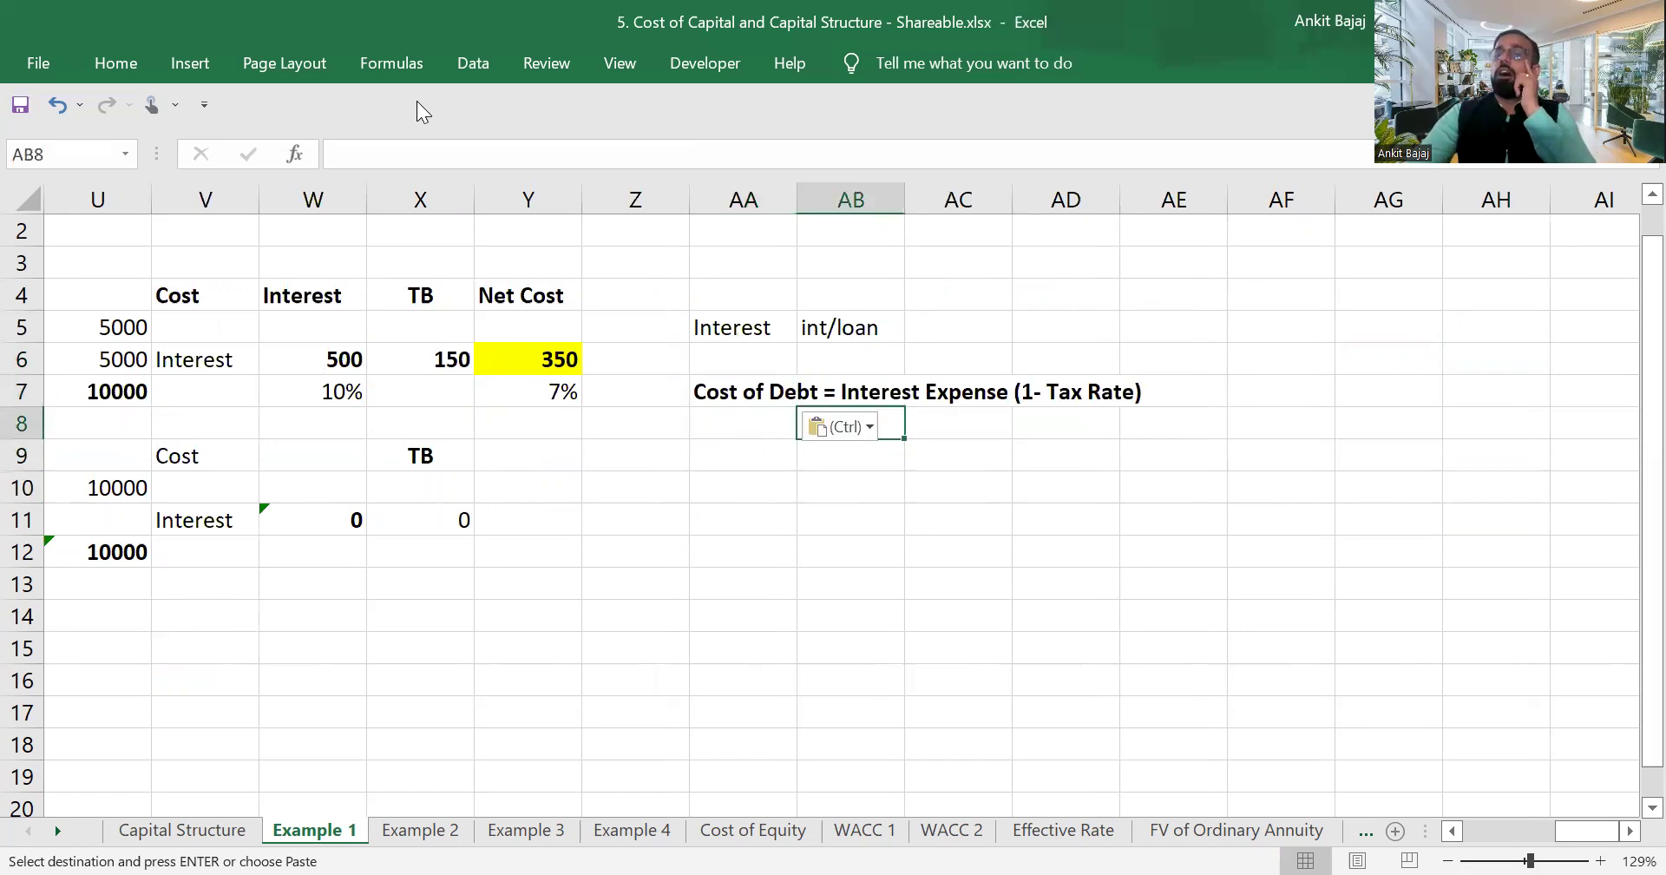
pyautogui.press('Down')
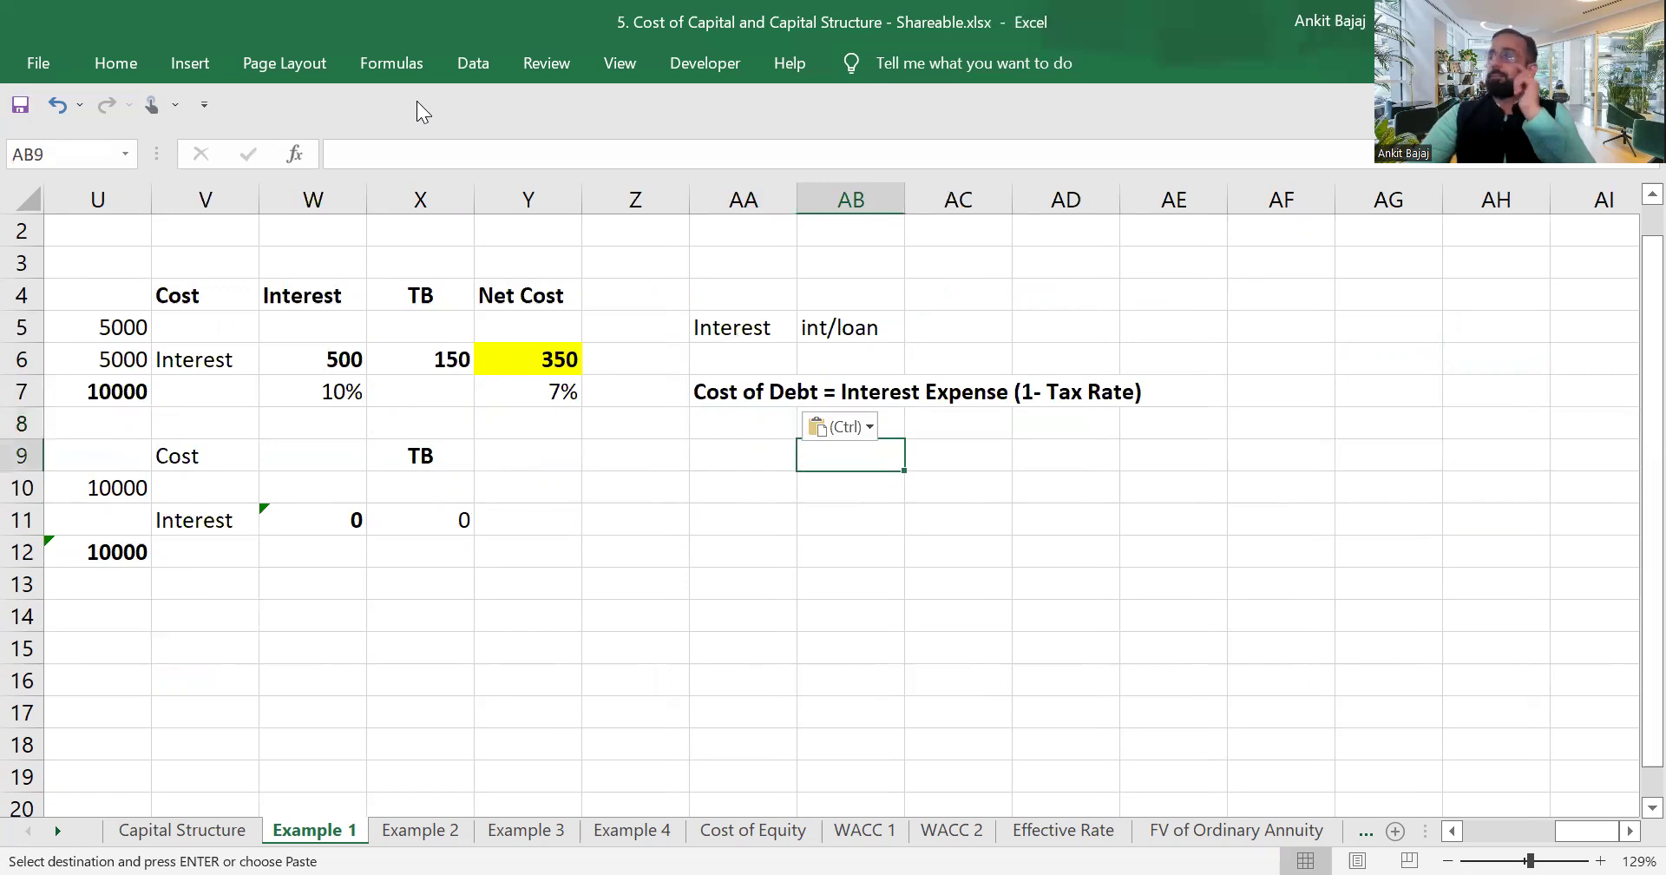
pyautogui.write('INterst')
pyautogui.press('Return')
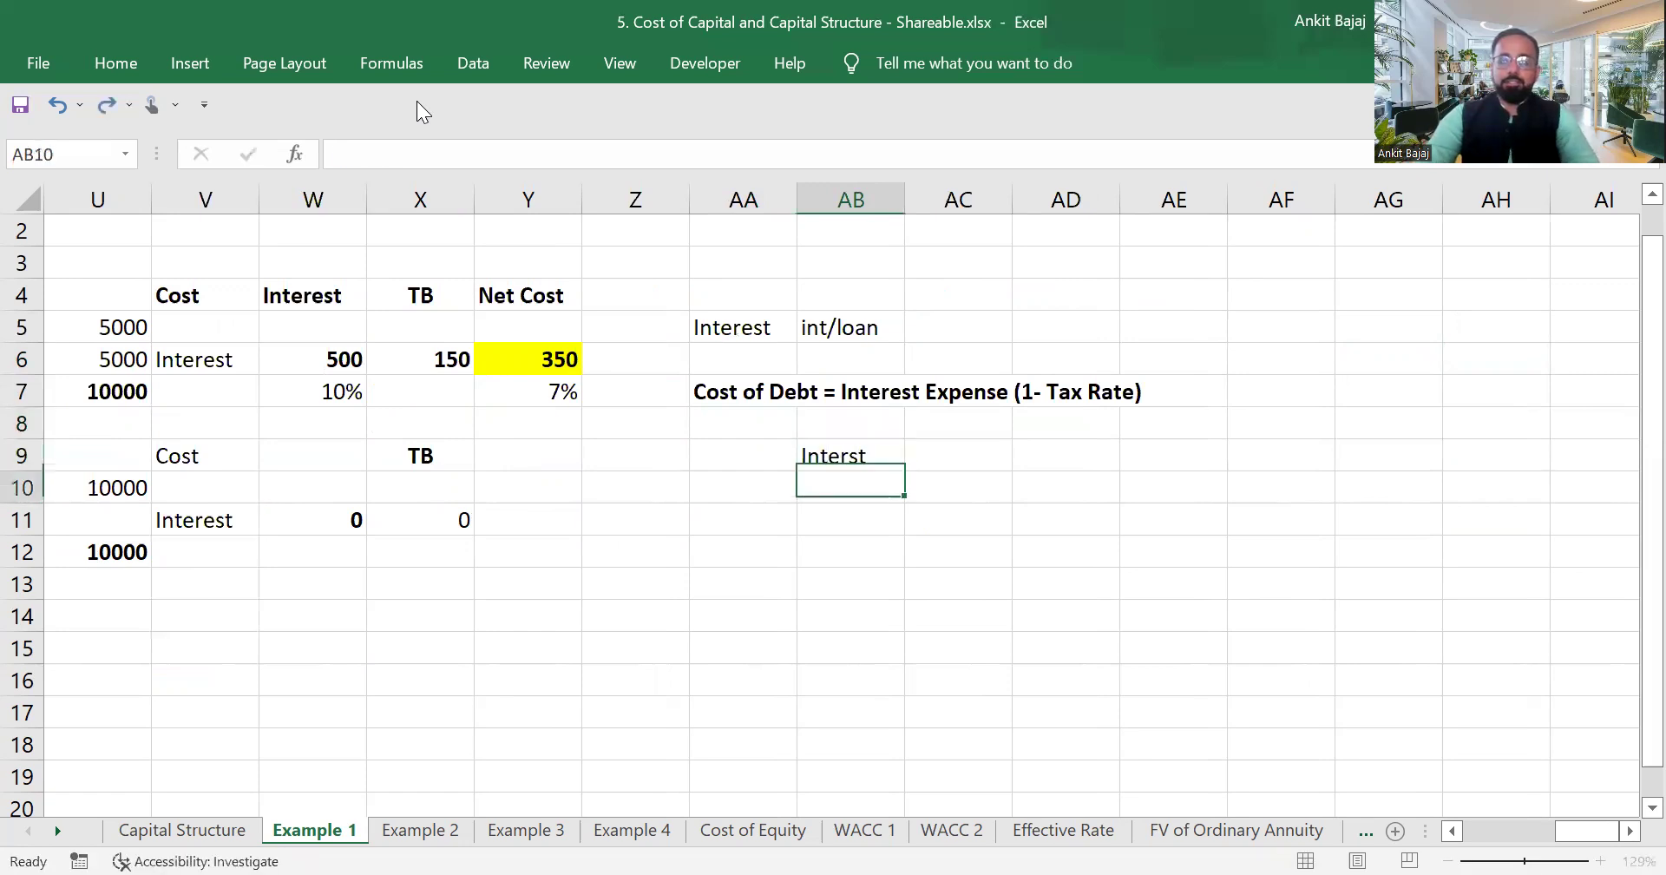
# Enter 10% in AC9 as the interest rate beside the Interst label.
pyautogui.press('Right')
pyautogui.press('Up')
pyautogui.write('10%')
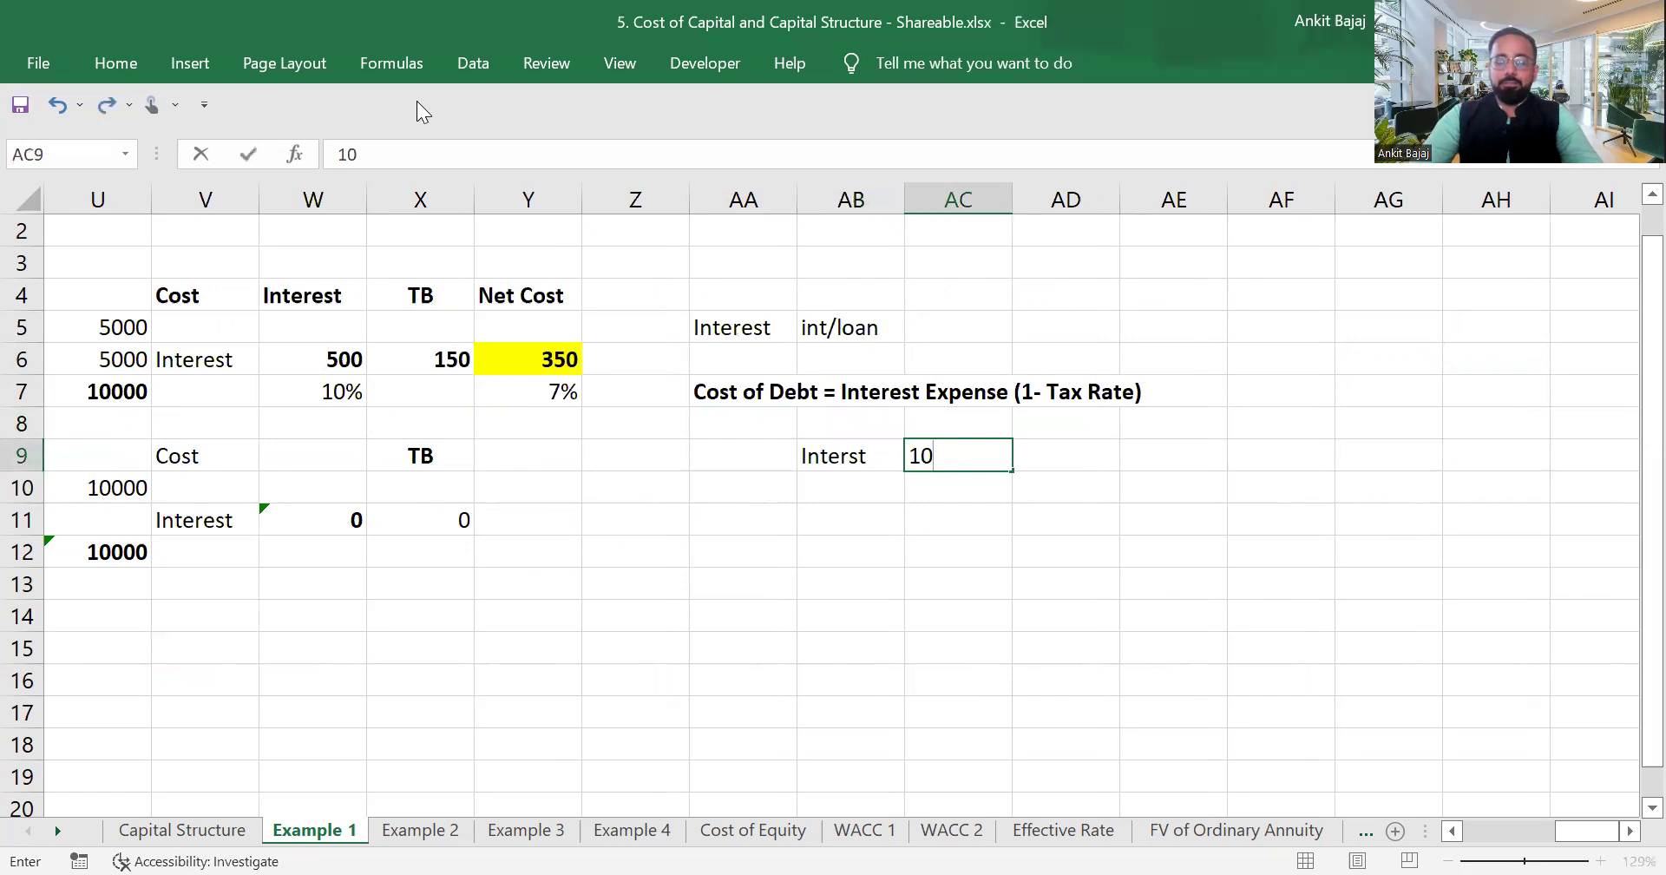
pyautogui.press('Return')
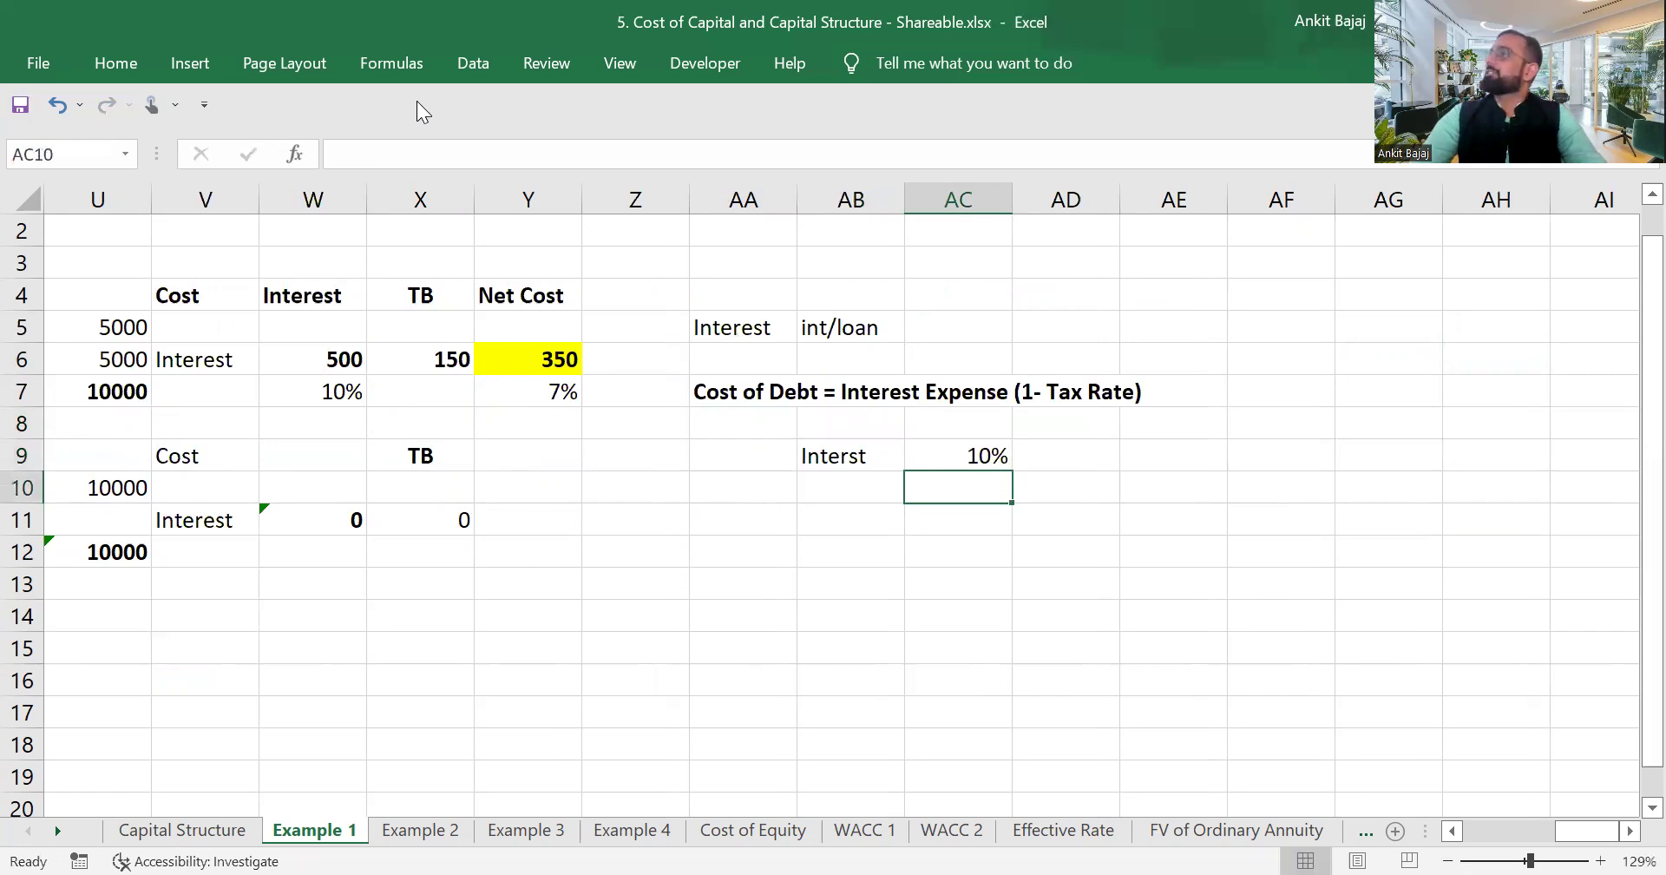
# Enter the label Tax Rate in AB10 and the value 30% in AC10.
pyautogui.press('Left')
pyautogui.press('Left')
pyautogui.press('Right')
pyautogui.write('Tax RAte')
pyautogui.press('Return')
pyautogui.press('Right')
pyautogui.press('Up')
pyautogui.write('30%')
pyautogui.press('Return')
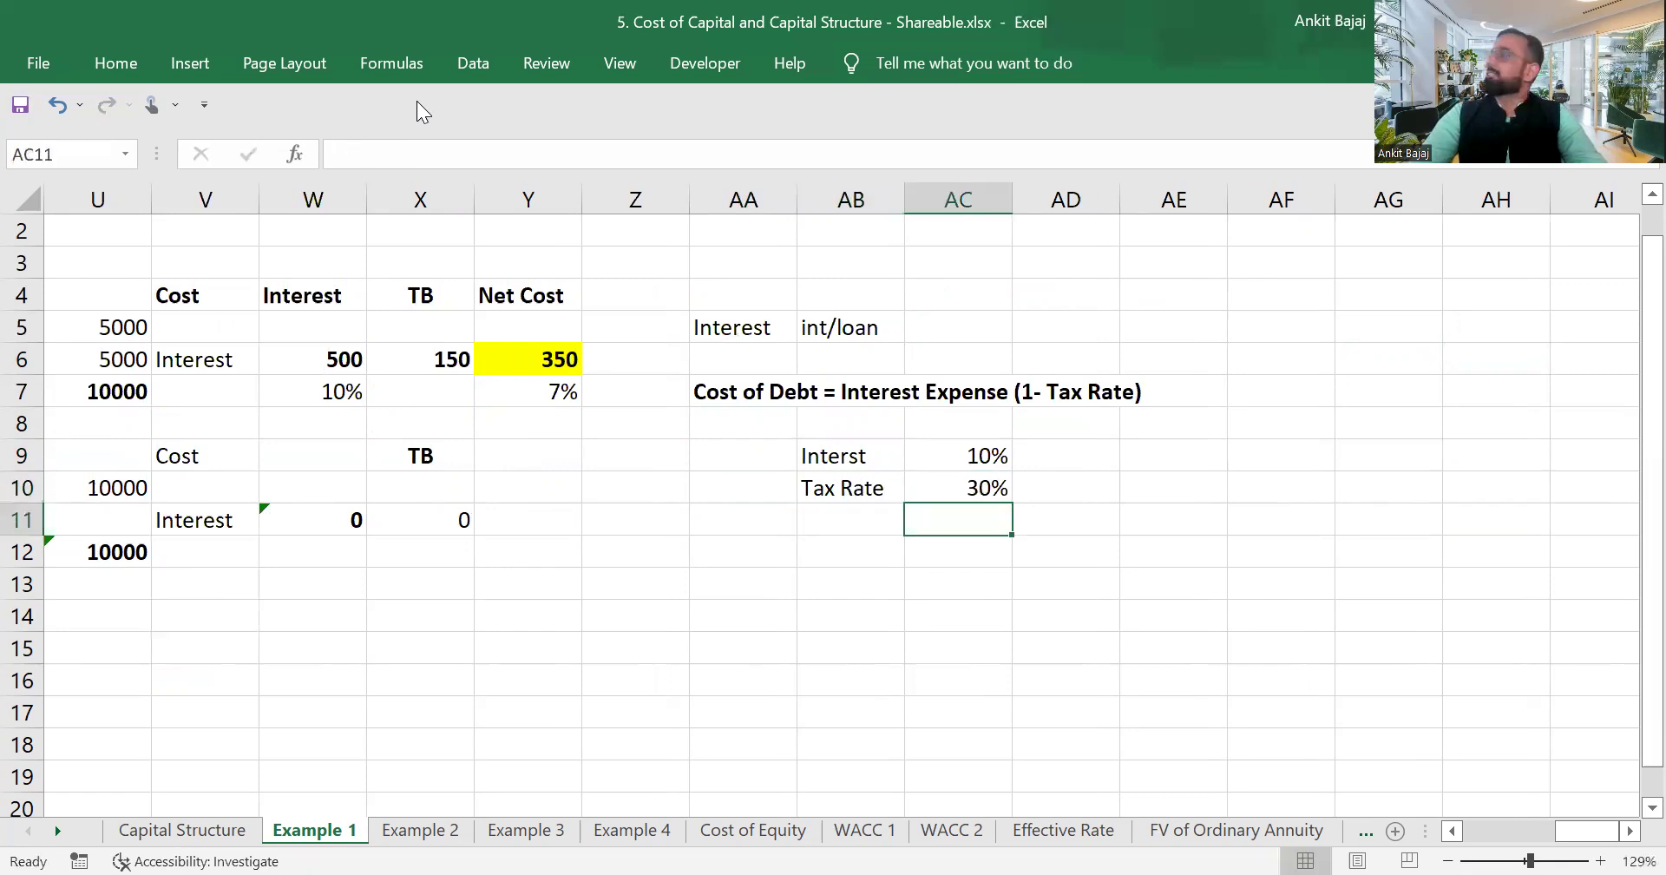
# Calculate the after-tax cost of debt in AC12 with the formula =AC9*(1-AC10).
pyautogui.press('Down')
pyautogui.press('Down')
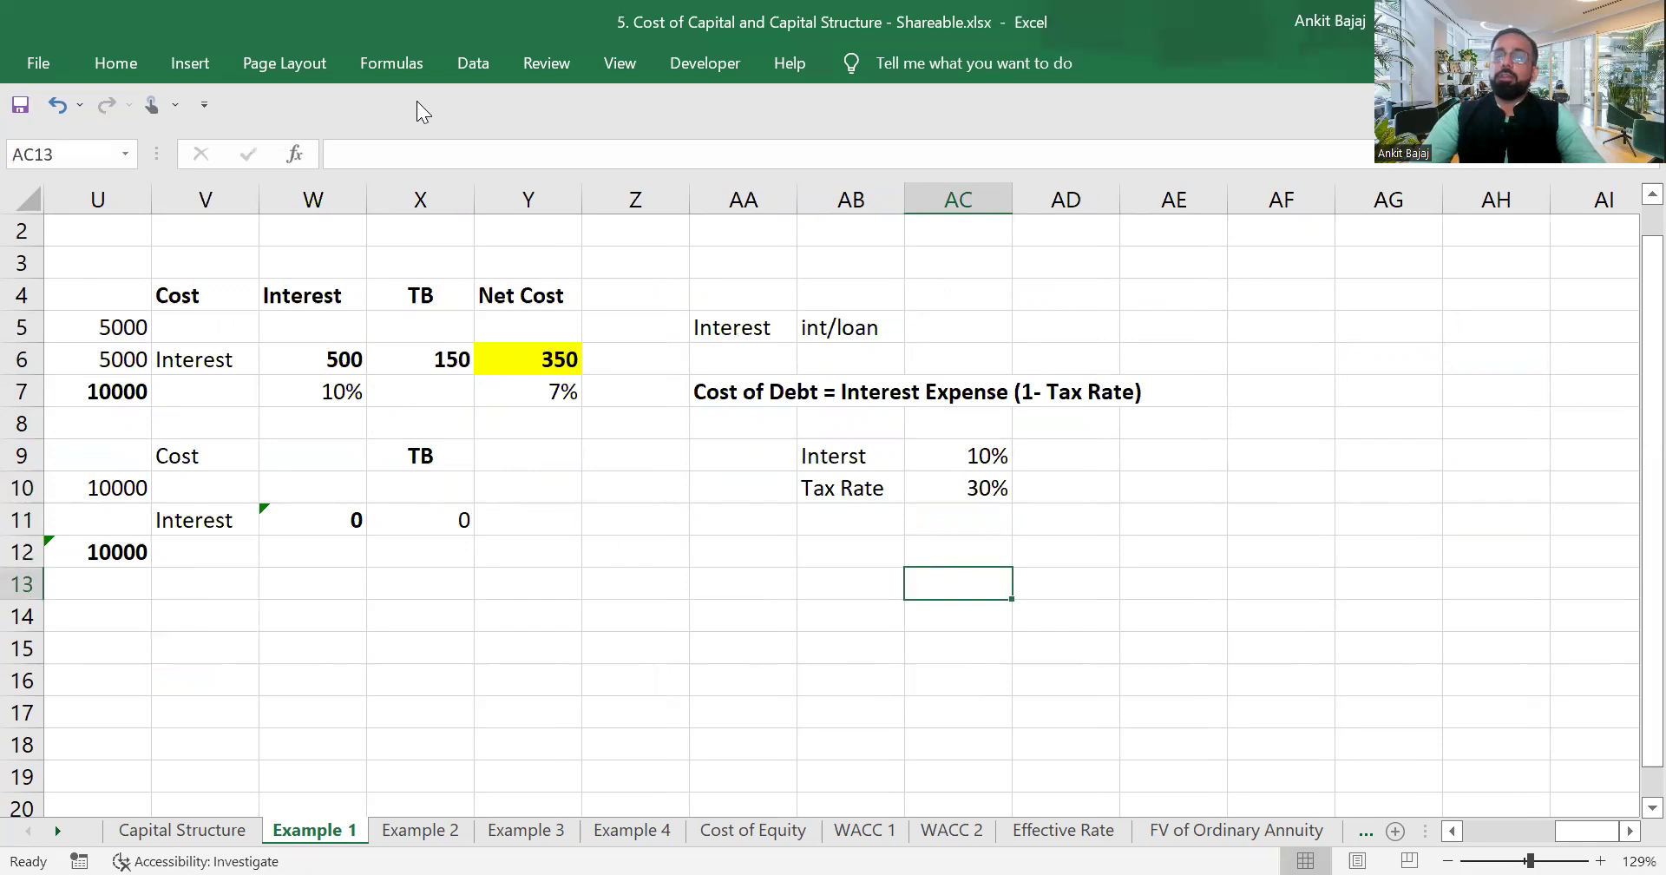
pyautogui.press('Up')
pyautogui.write('=')
pyautogui.press('Up')
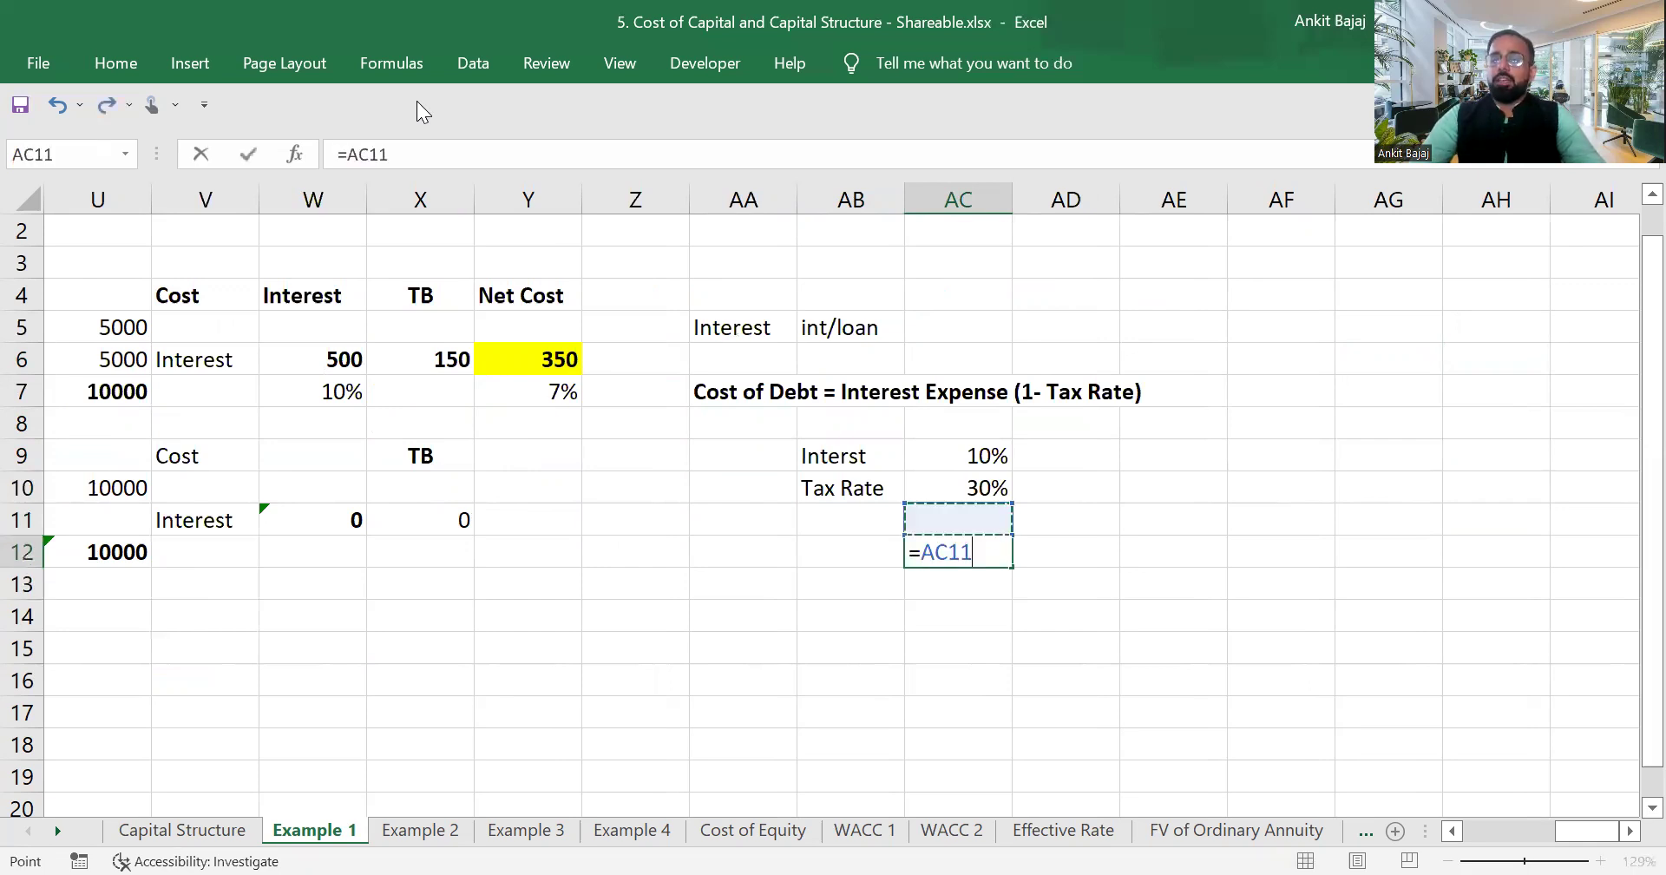
pyautogui.press('Up')
pyautogui.press('Up')
pyautogui.write('*(1-')
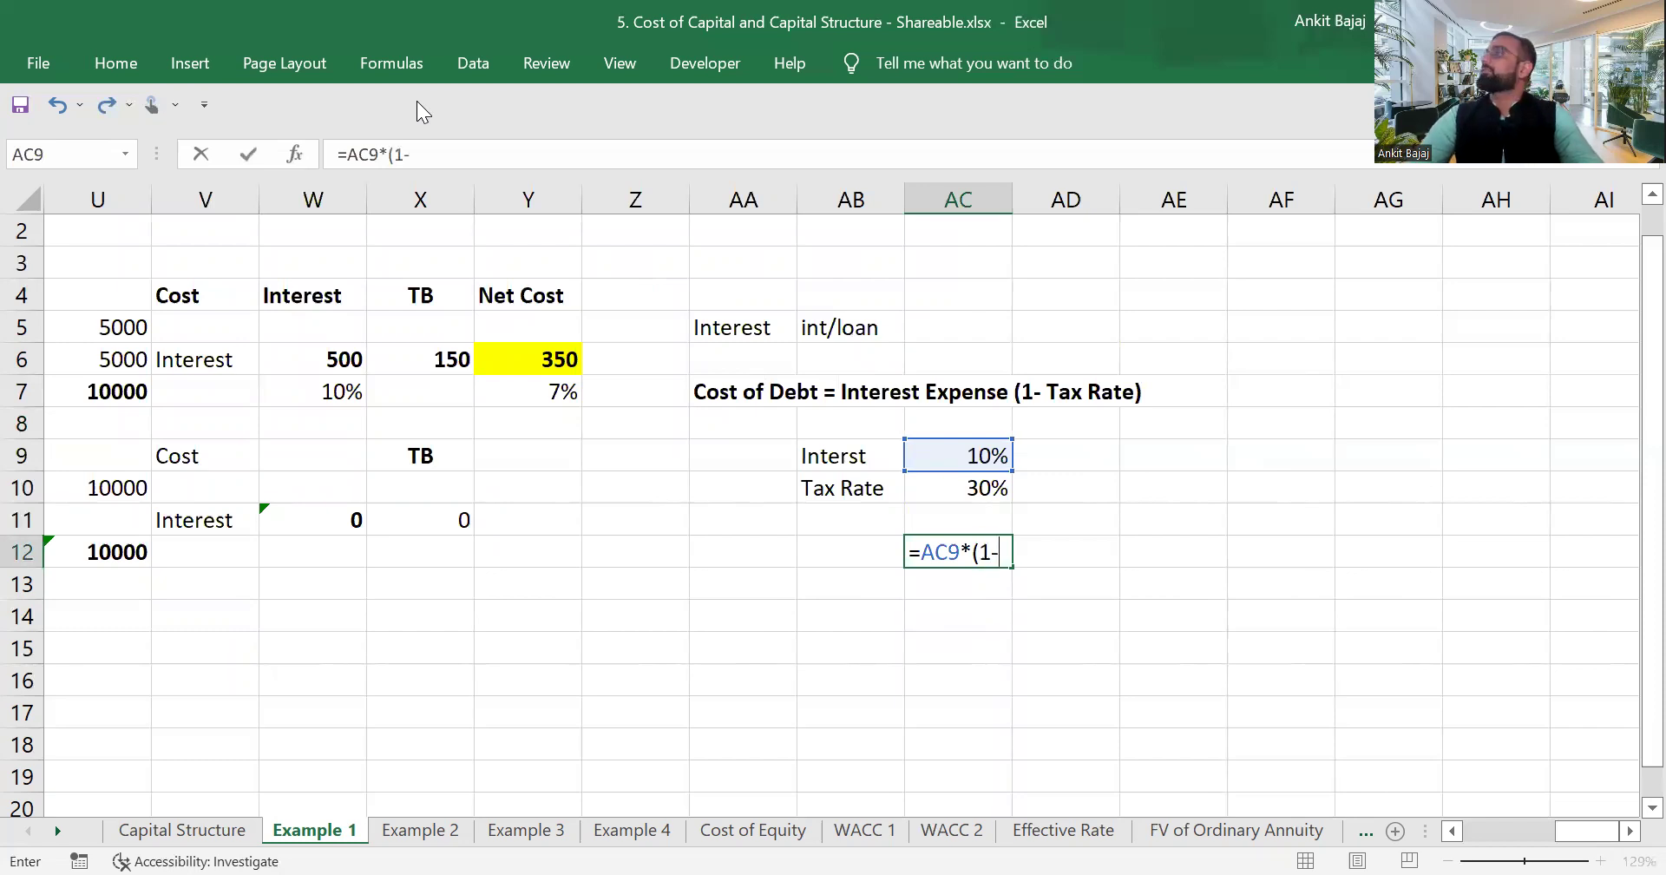
pyautogui.press('Up')
pyautogui.press('Up')
pyautogui.write(')')
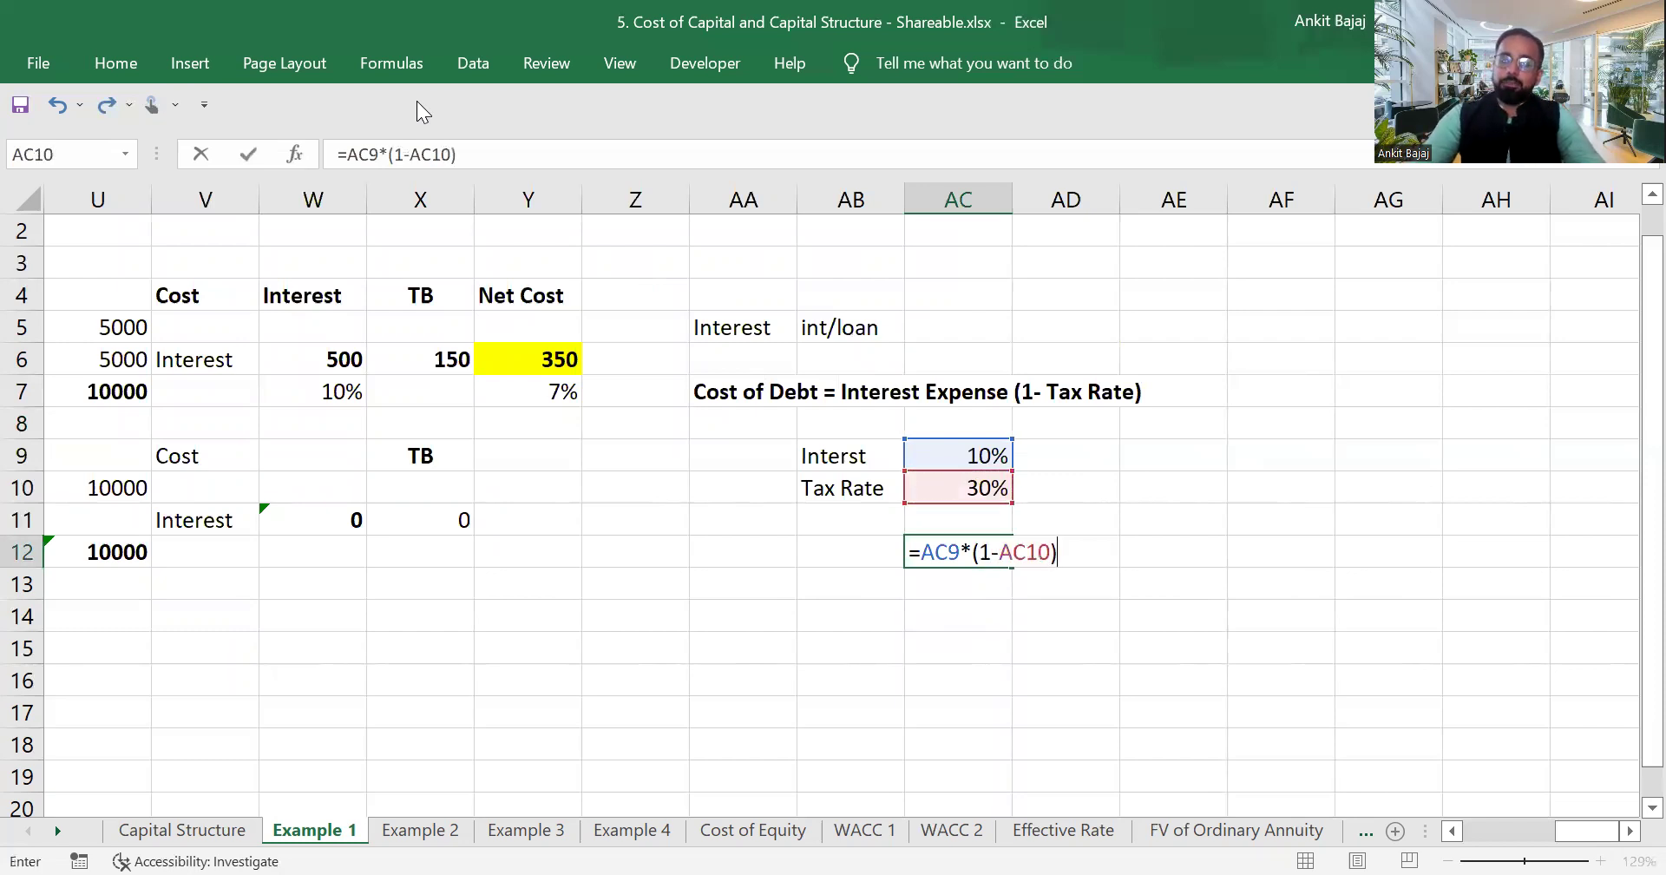
pyautogui.press('Return')
pyautogui.press('Up')
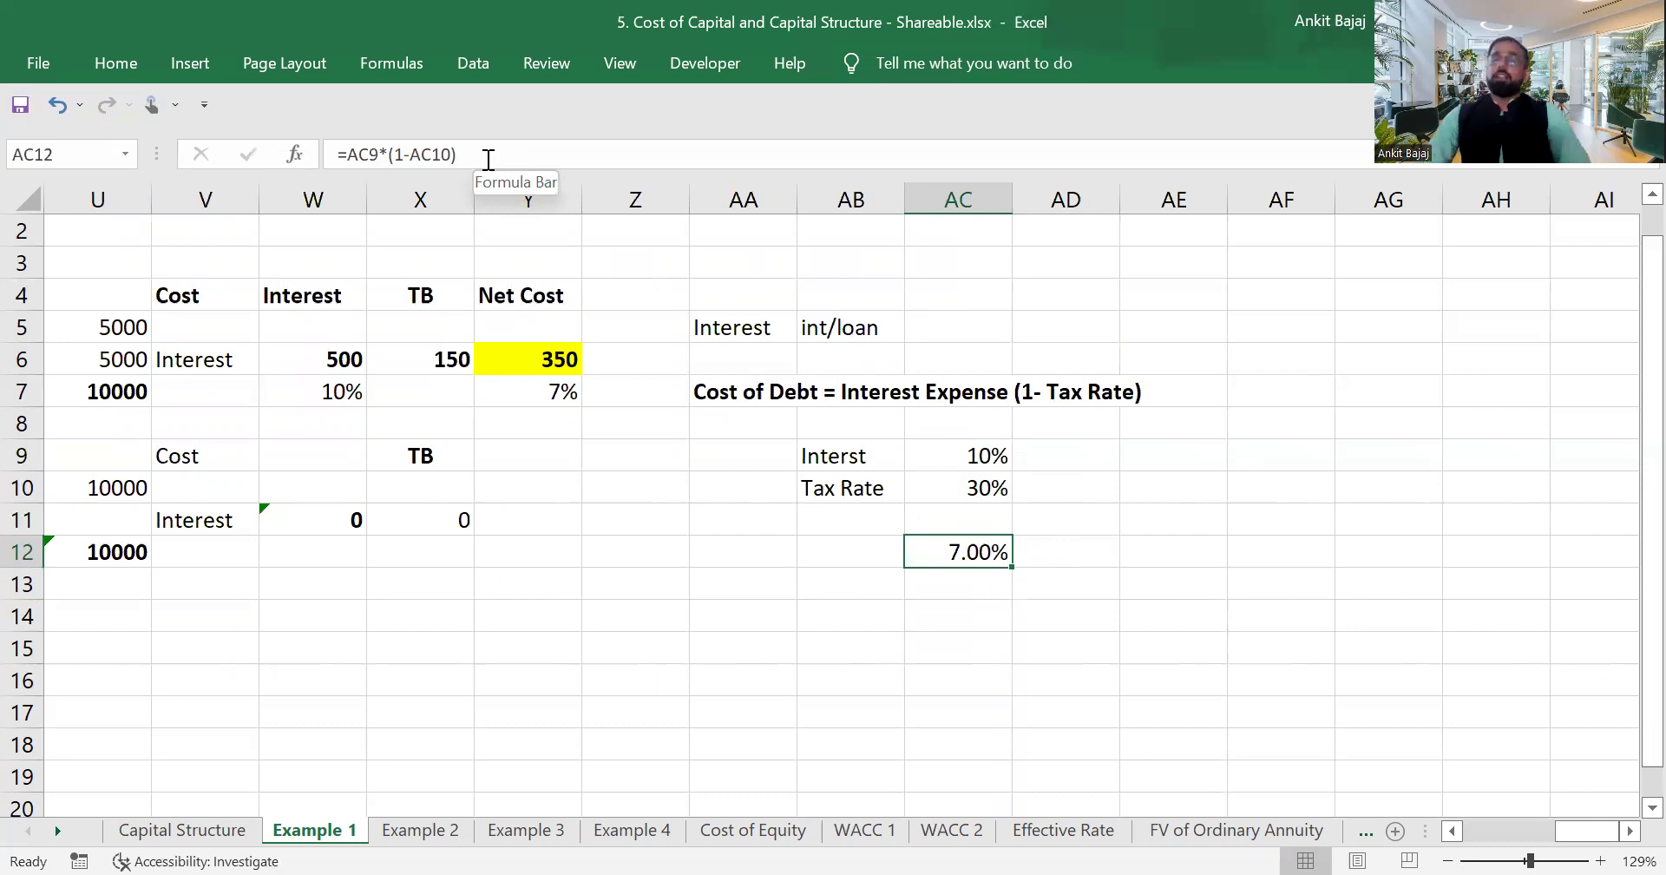
# Return to the start of the sheet and read the Viz Pvt. Ltd loan problem in rows 1 to 3.
pyautogui.press('Left')
pyautogui.press('Left')
pyautogui.press('Left')
pyautogui.press('Left')
pyautogui.press('Left')
pyautogui.press('Left')
pyautogui.press('Left')
pyautogui.press('Left')
pyautogui.press('Left')
pyautogui.press('Left')
pyautogui.press('Left')
pyautogui.press('Left')
pyautogui.press('Left')
pyautogui.press('Left')
pyautogui.press('Left')
pyautogui.press('Left')
pyautogui.press('Left')
pyautogui.press('Left')
pyautogui.press('Left')
pyautogui.press('Left')
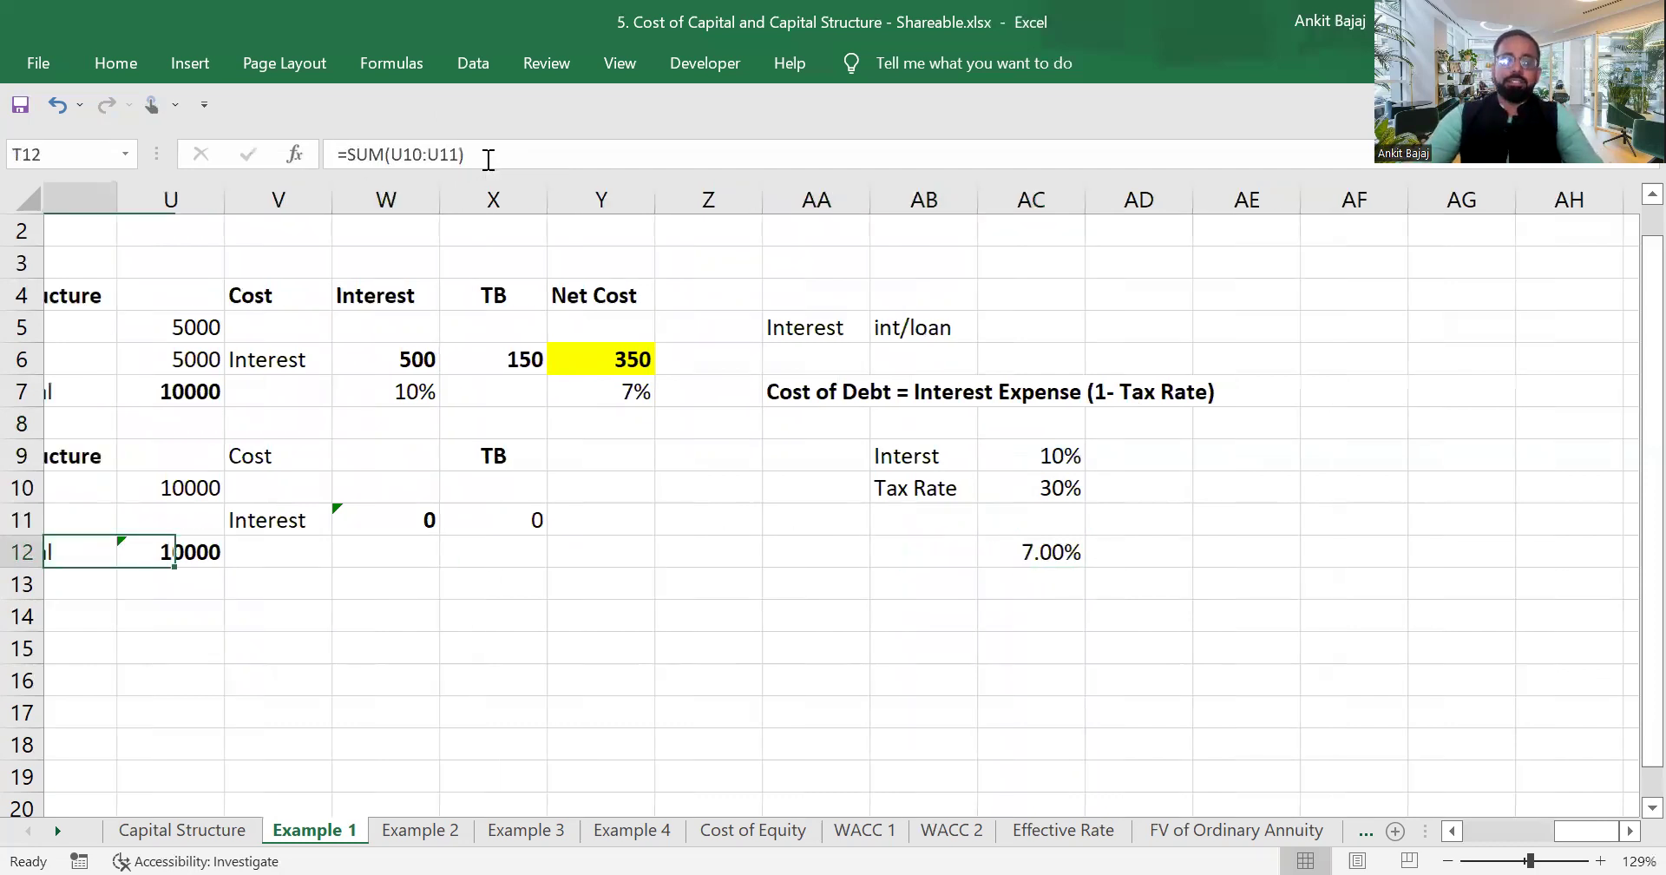
pyautogui.press('Left')
pyautogui.press('Left')
pyautogui.press('Left')
pyautogui.press('Up')
pyautogui.press('Up')
pyautogui.press('Up')
pyautogui.press('Up')
pyautogui.press('Up')
pyautogui.press('Up')
pyautogui.press('Up')
pyautogui.press('Up')
pyautogui.press('Up')
pyautogui.press('Up')
pyautogui.press('Up')
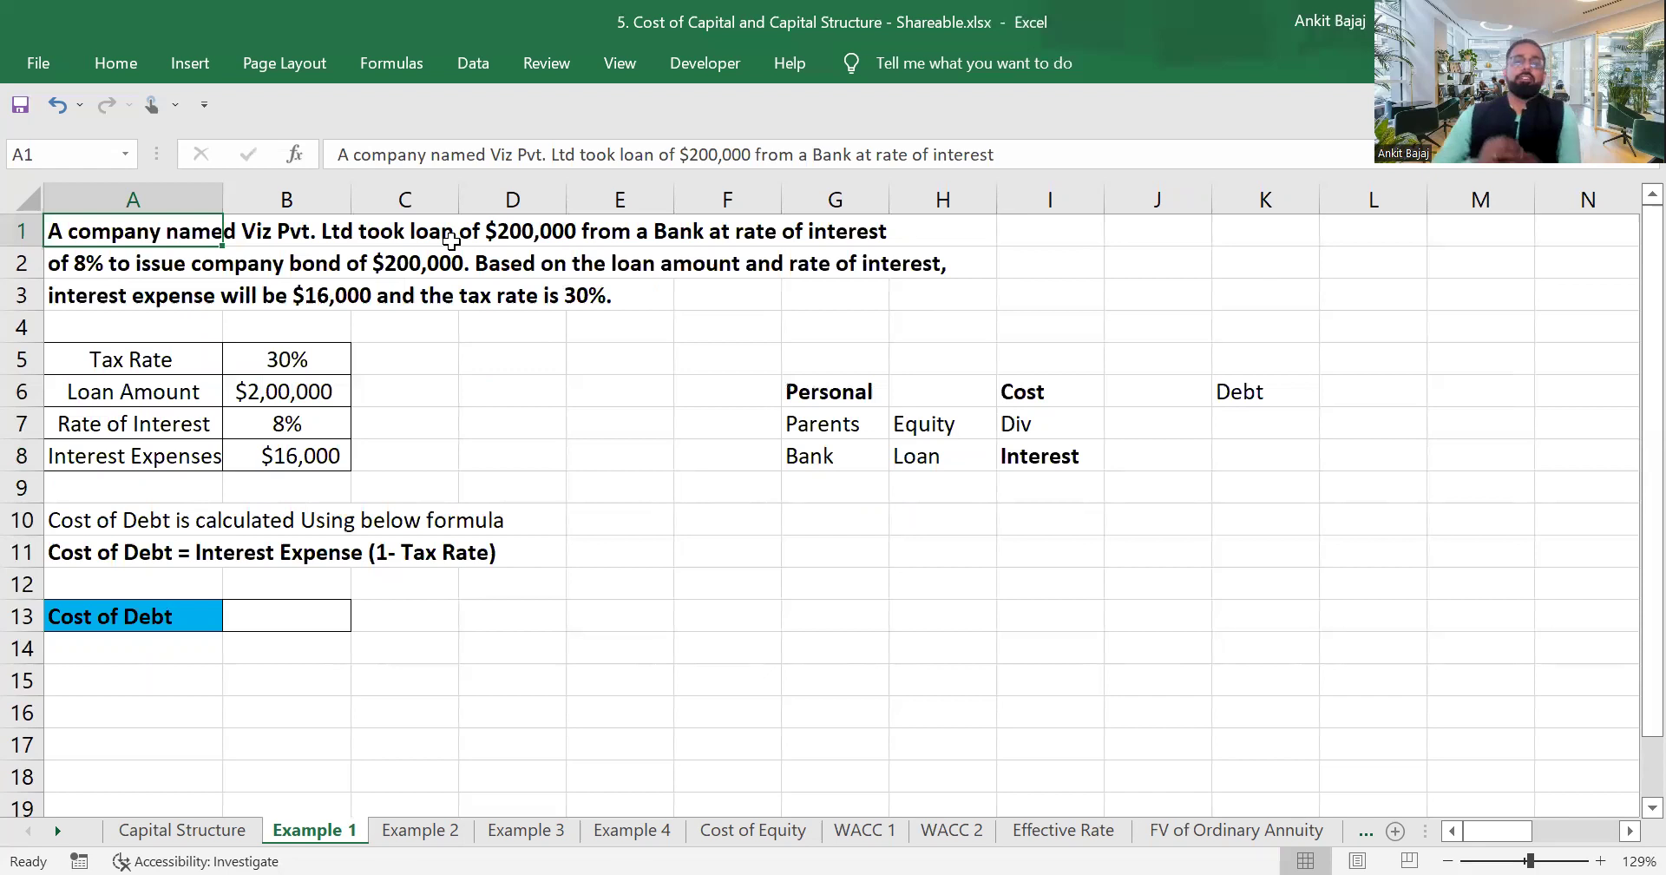
pyautogui.click(388, 269)
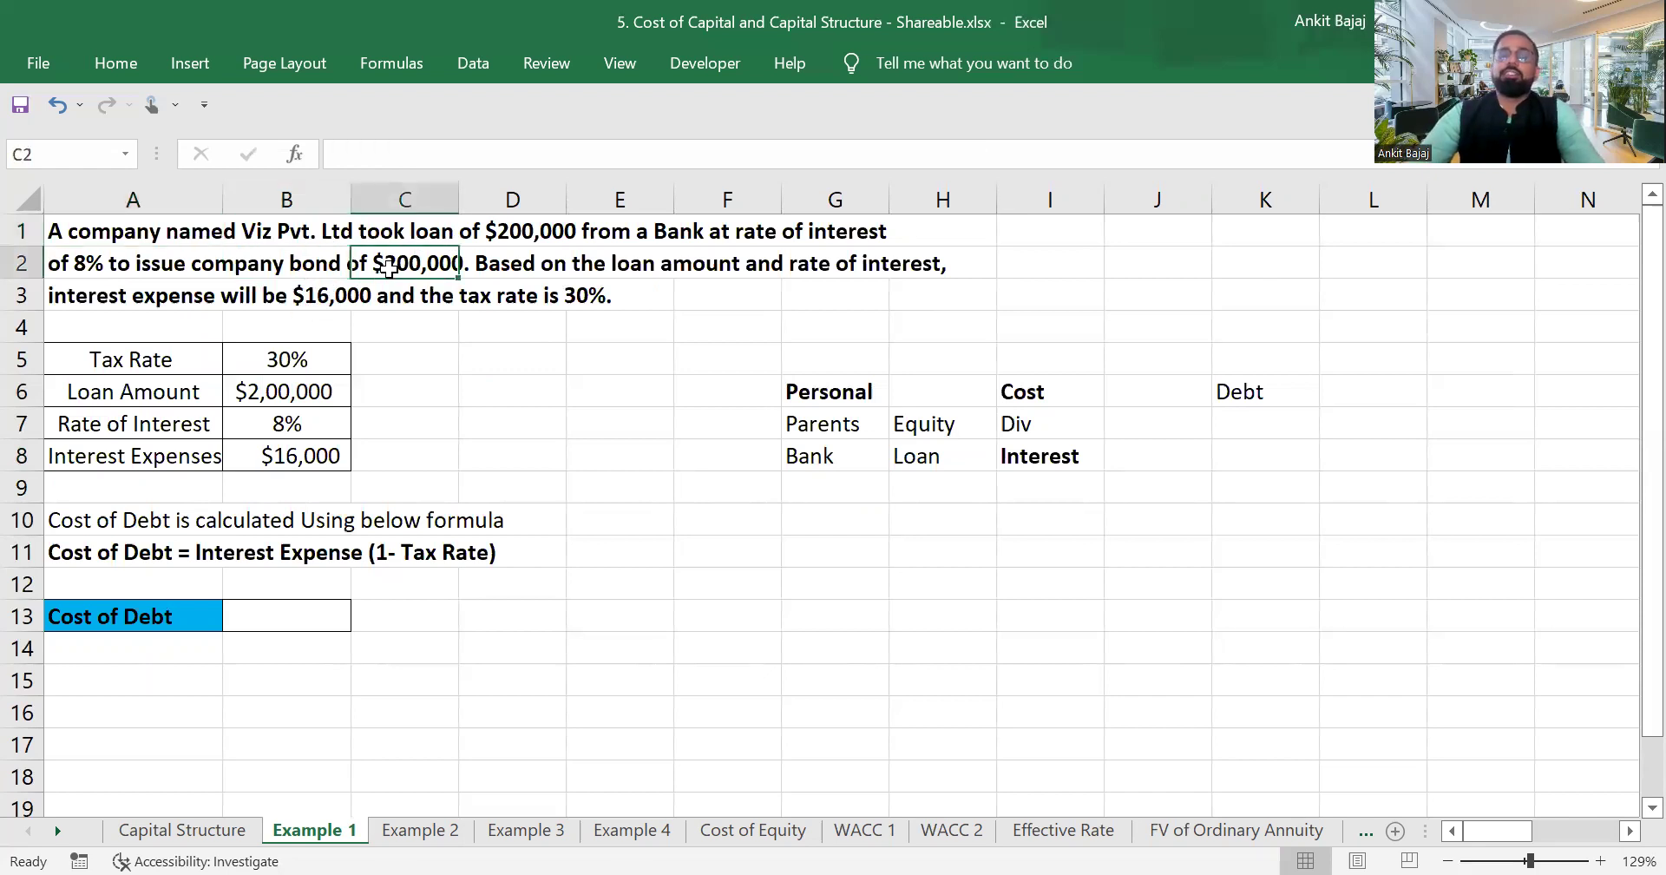
pyautogui.press('Left')
pyautogui.press('Left')
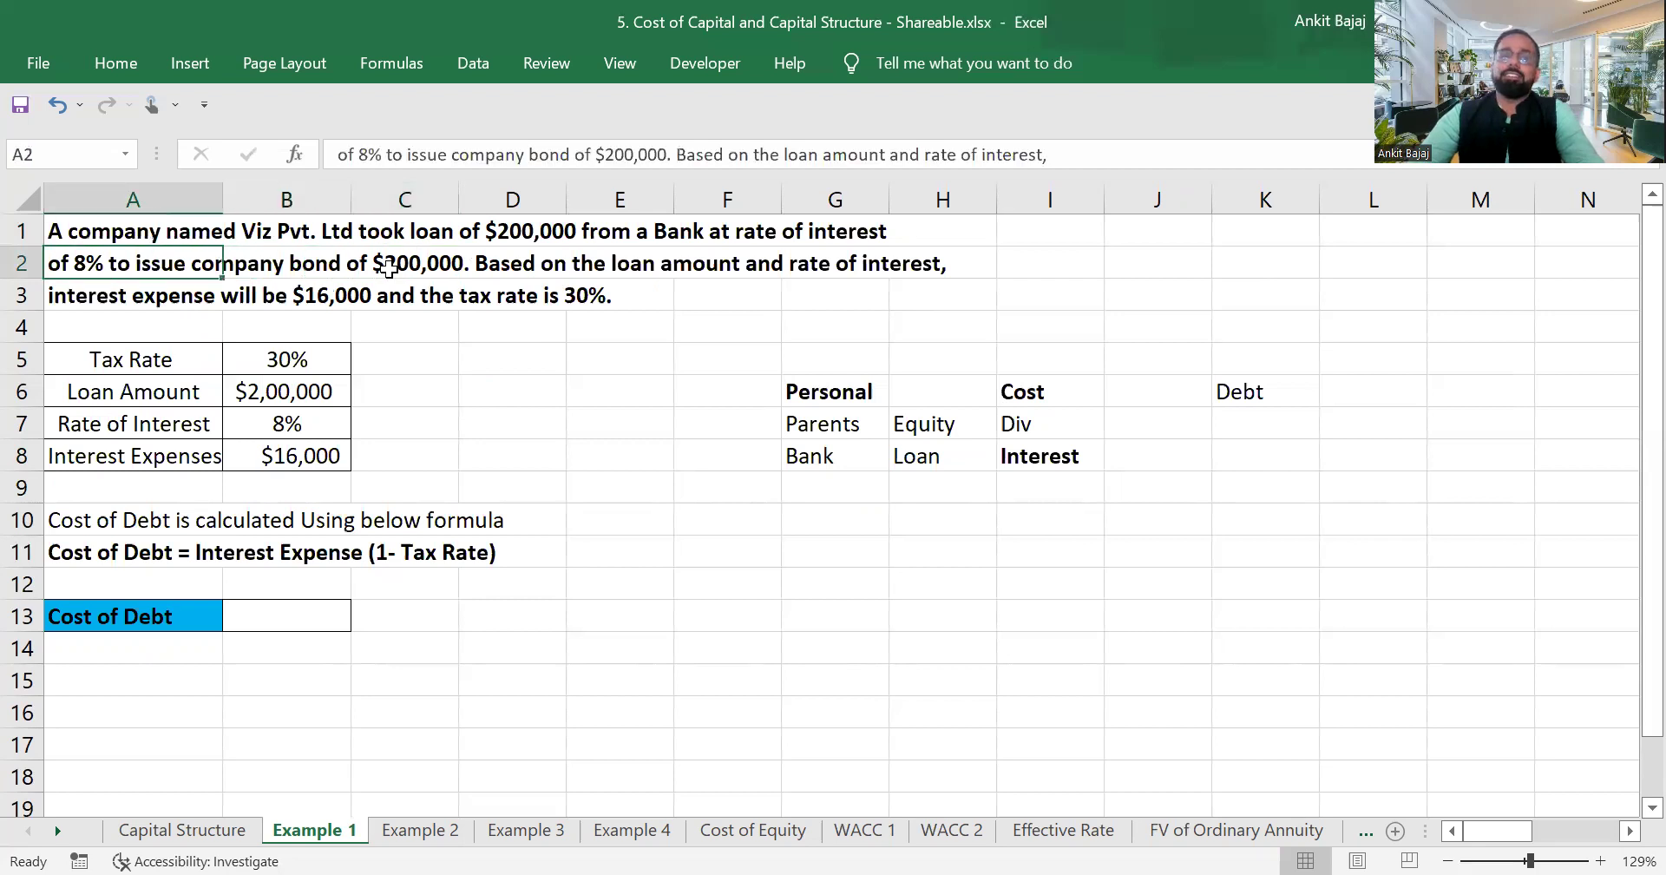
pyautogui.click(538, 263)
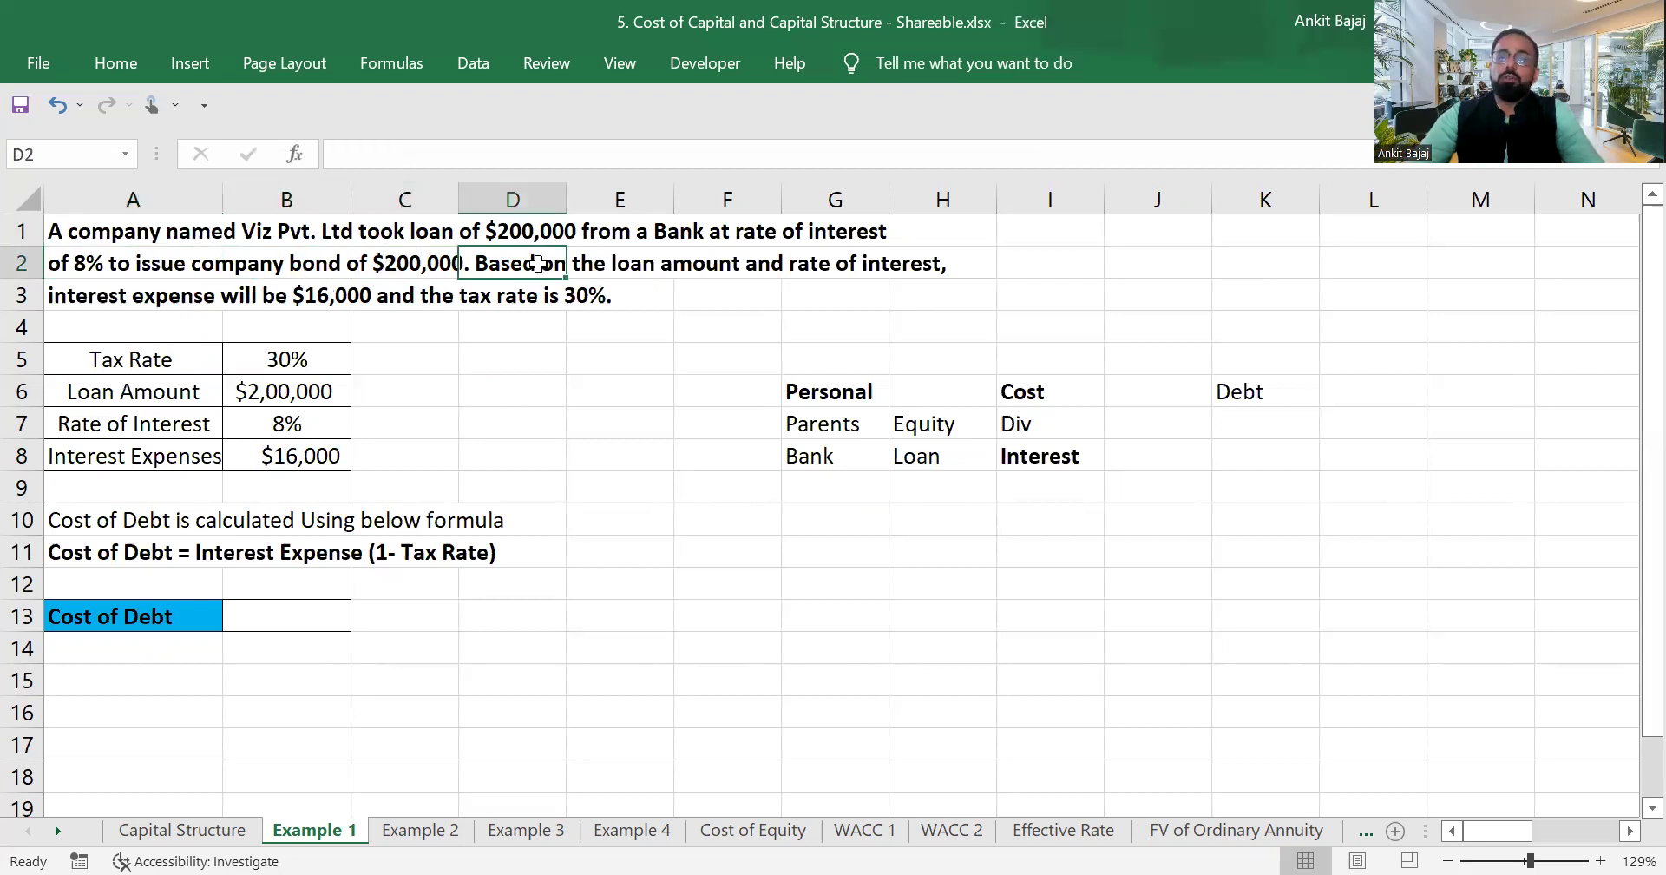
pyautogui.click(390, 271)
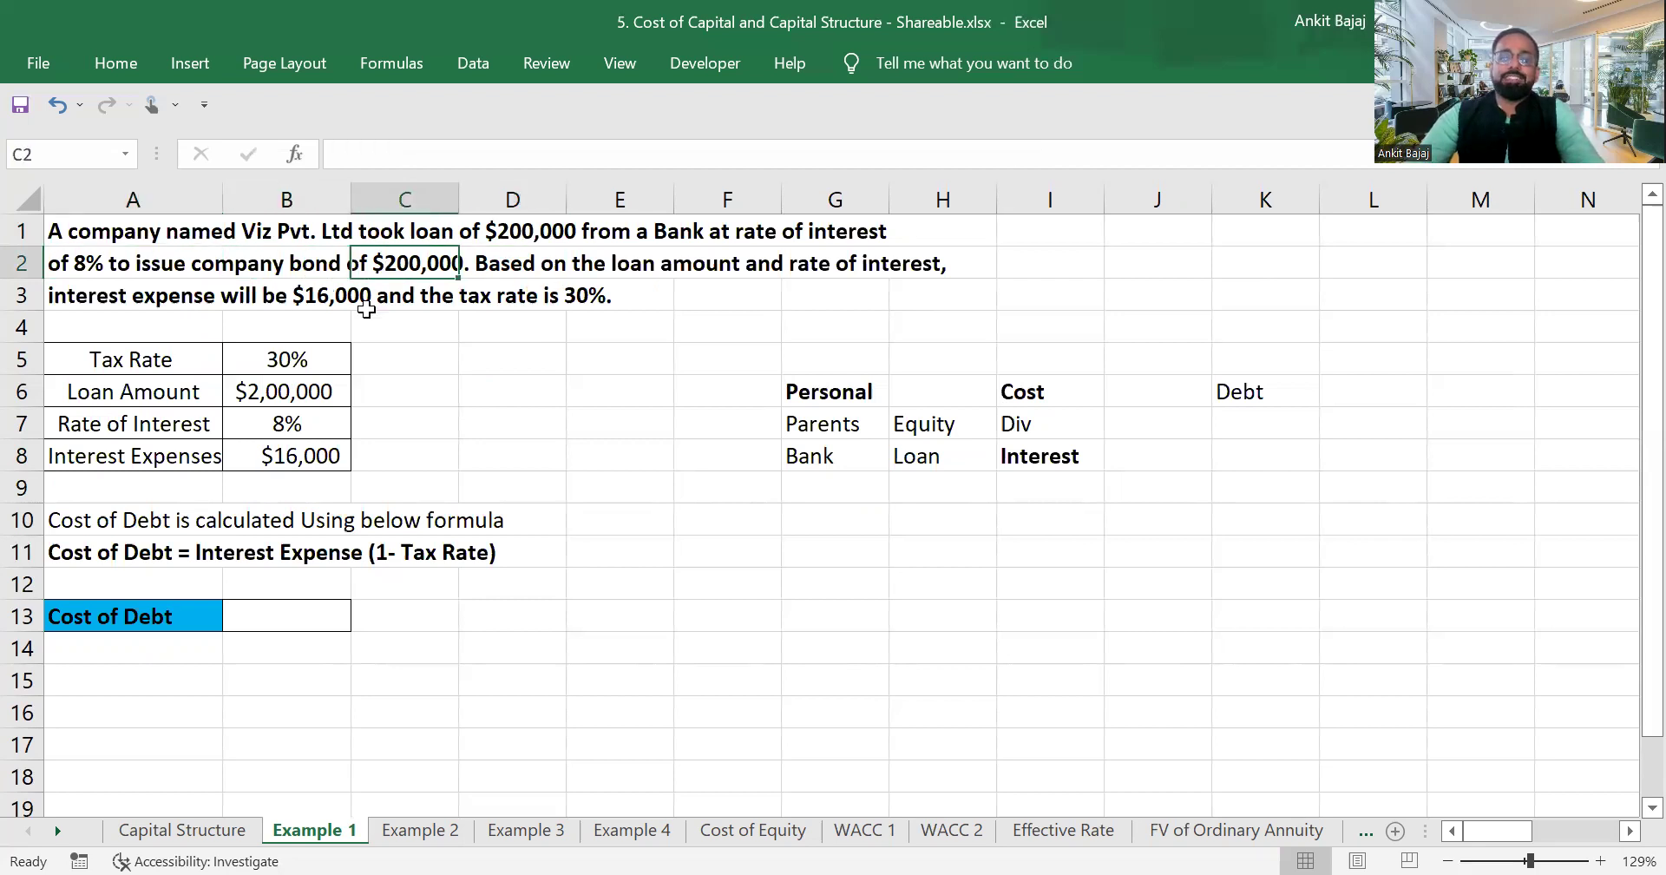
pyautogui.click(328, 297)
pyautogui.press('Right')
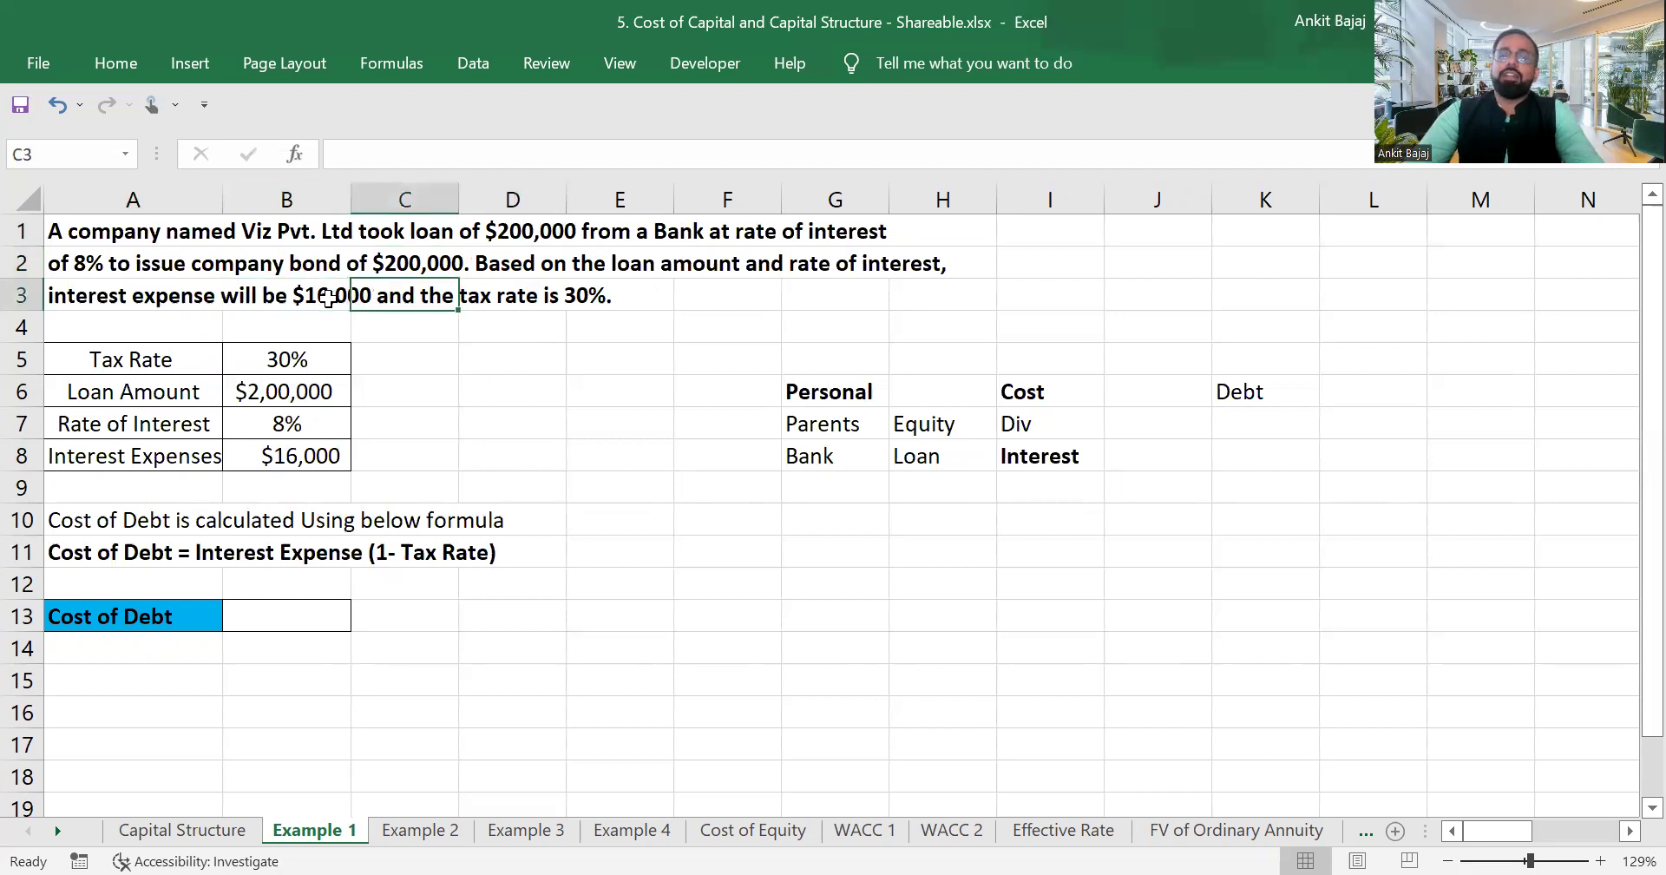
# Make the tax rate, loan amount and rate of interest values in B5:B7 bold.
pyautogui.press('Down')
pyautogui.press('Left')
pyautogui.press('Down')
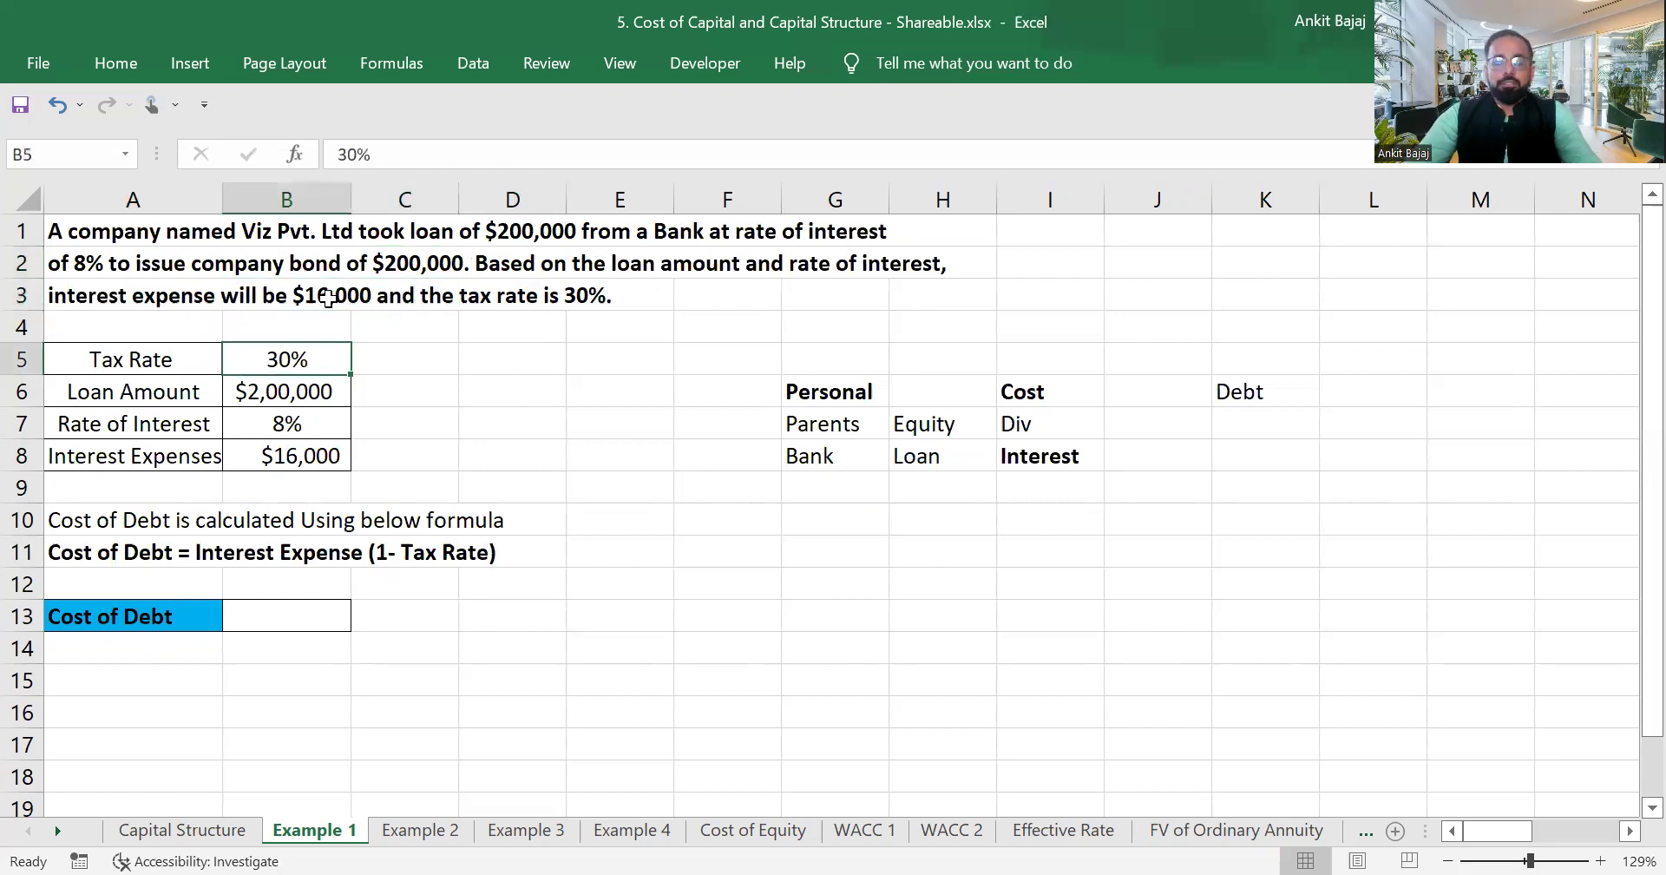
pyautogui.hotkey('ctrl', 'b')
pyautogui.press('Down')
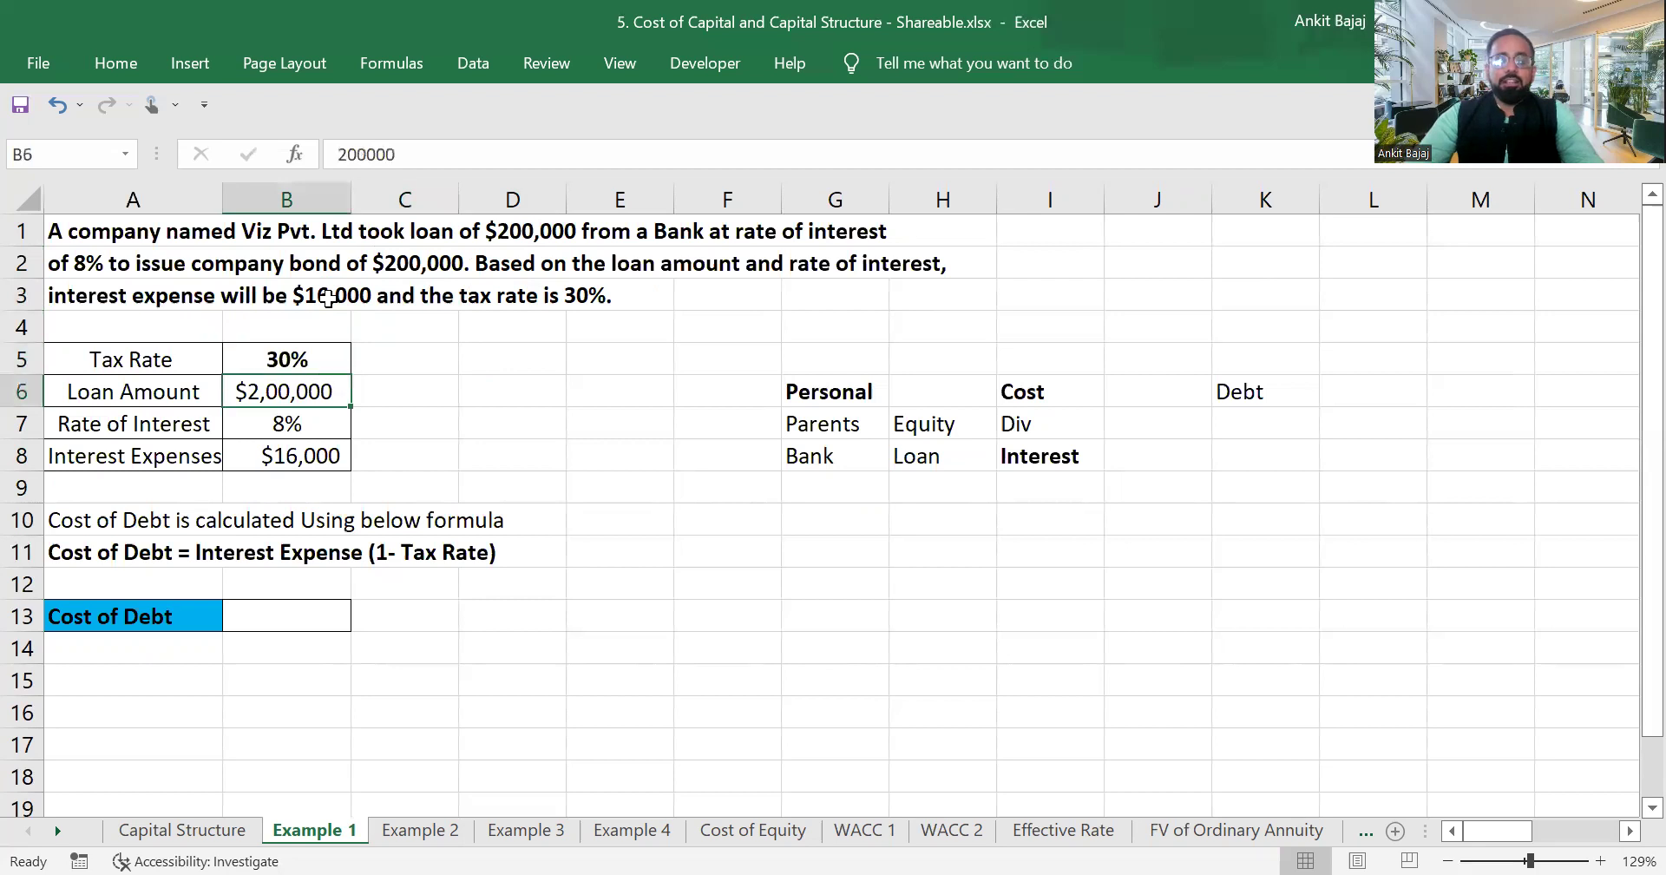
pyautogui.hotkey('ctrl', 'b')
pyautogui.press('Down')
pyautogui.hotkey('ctrl', 'b')
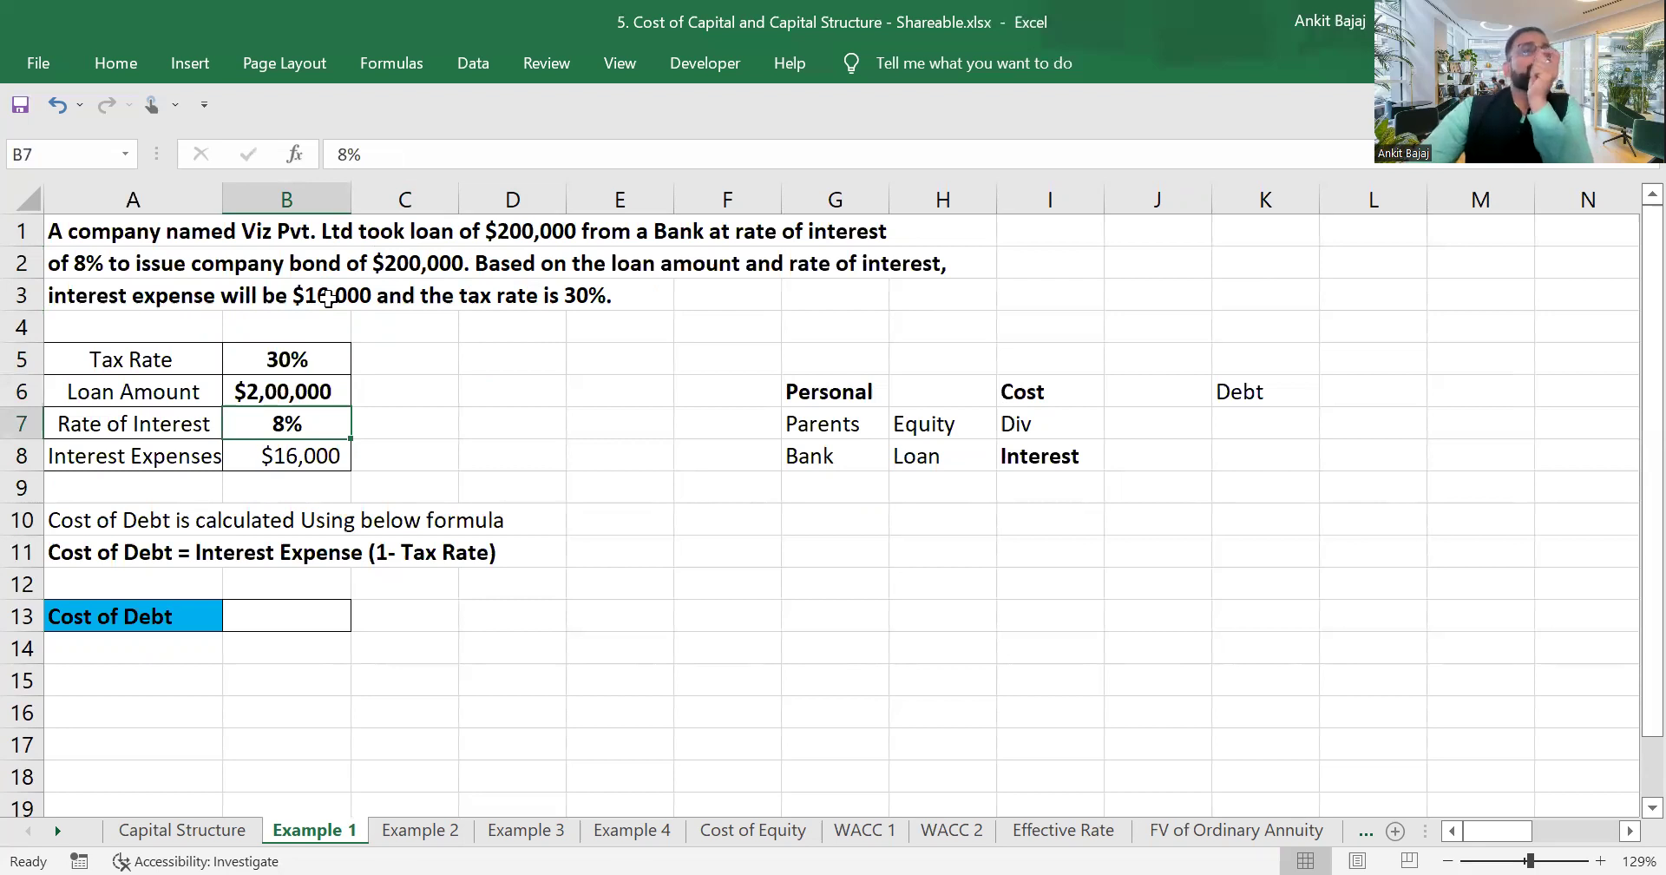
# Calculate the interest expense in B8 by multiplying the loan amount by the rate of interest, =B6*B7.
pyautogui.press('Down')
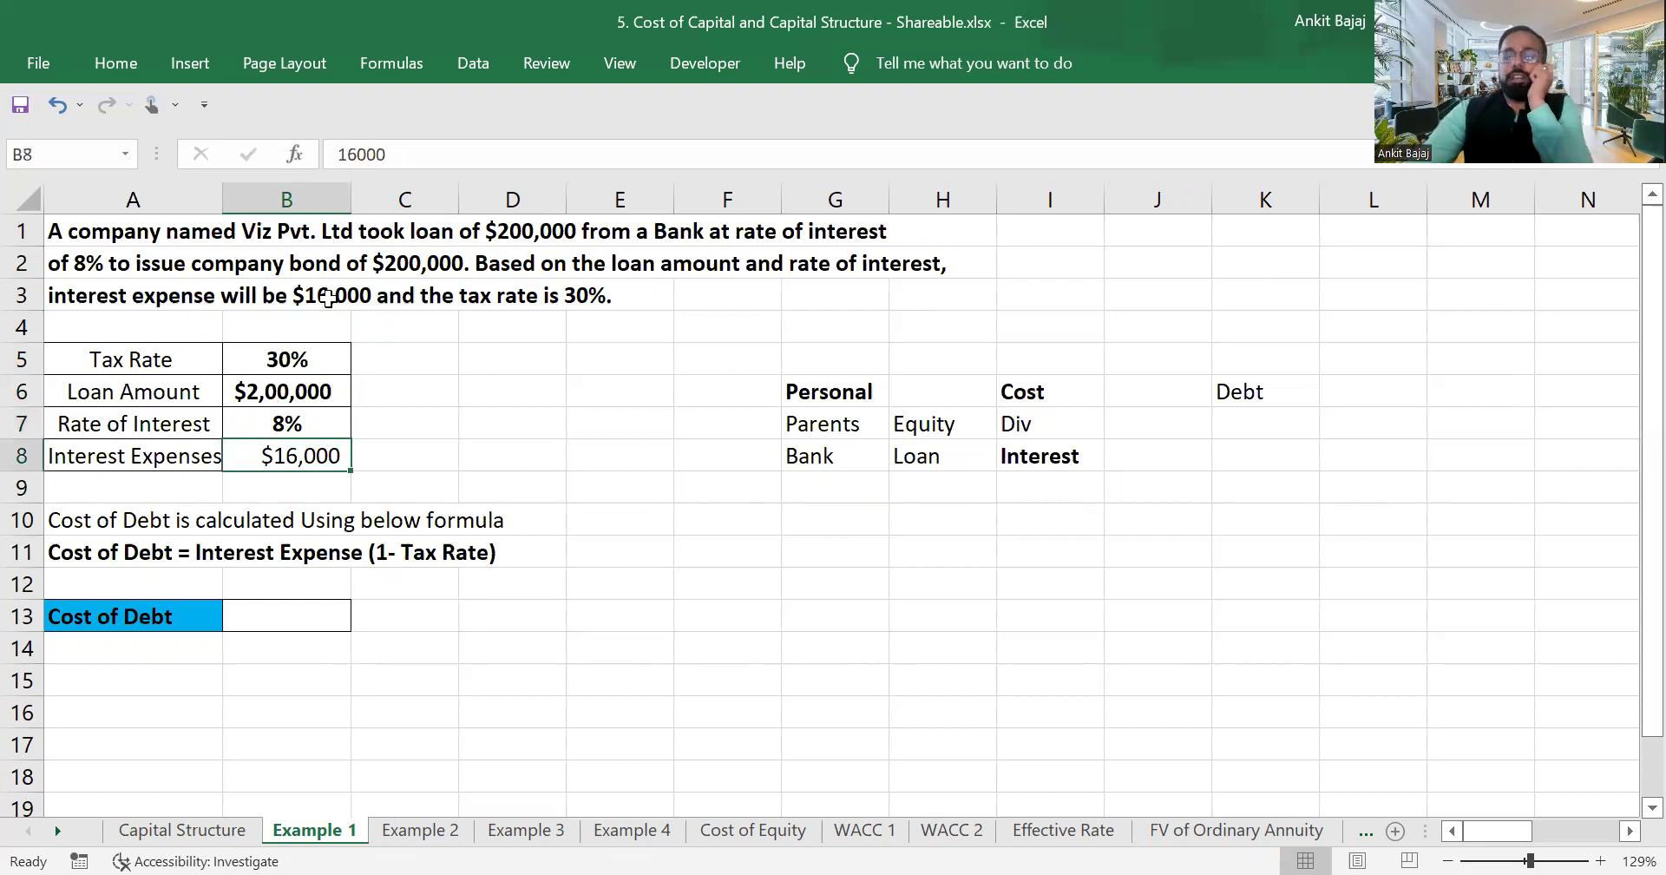
pyautogui.write('=')
pyautogui.press('Up')
pyautogui.press('Up')
pyautogui.write('*')
pyautogui.press('Up')
pyautogui.press('Return')
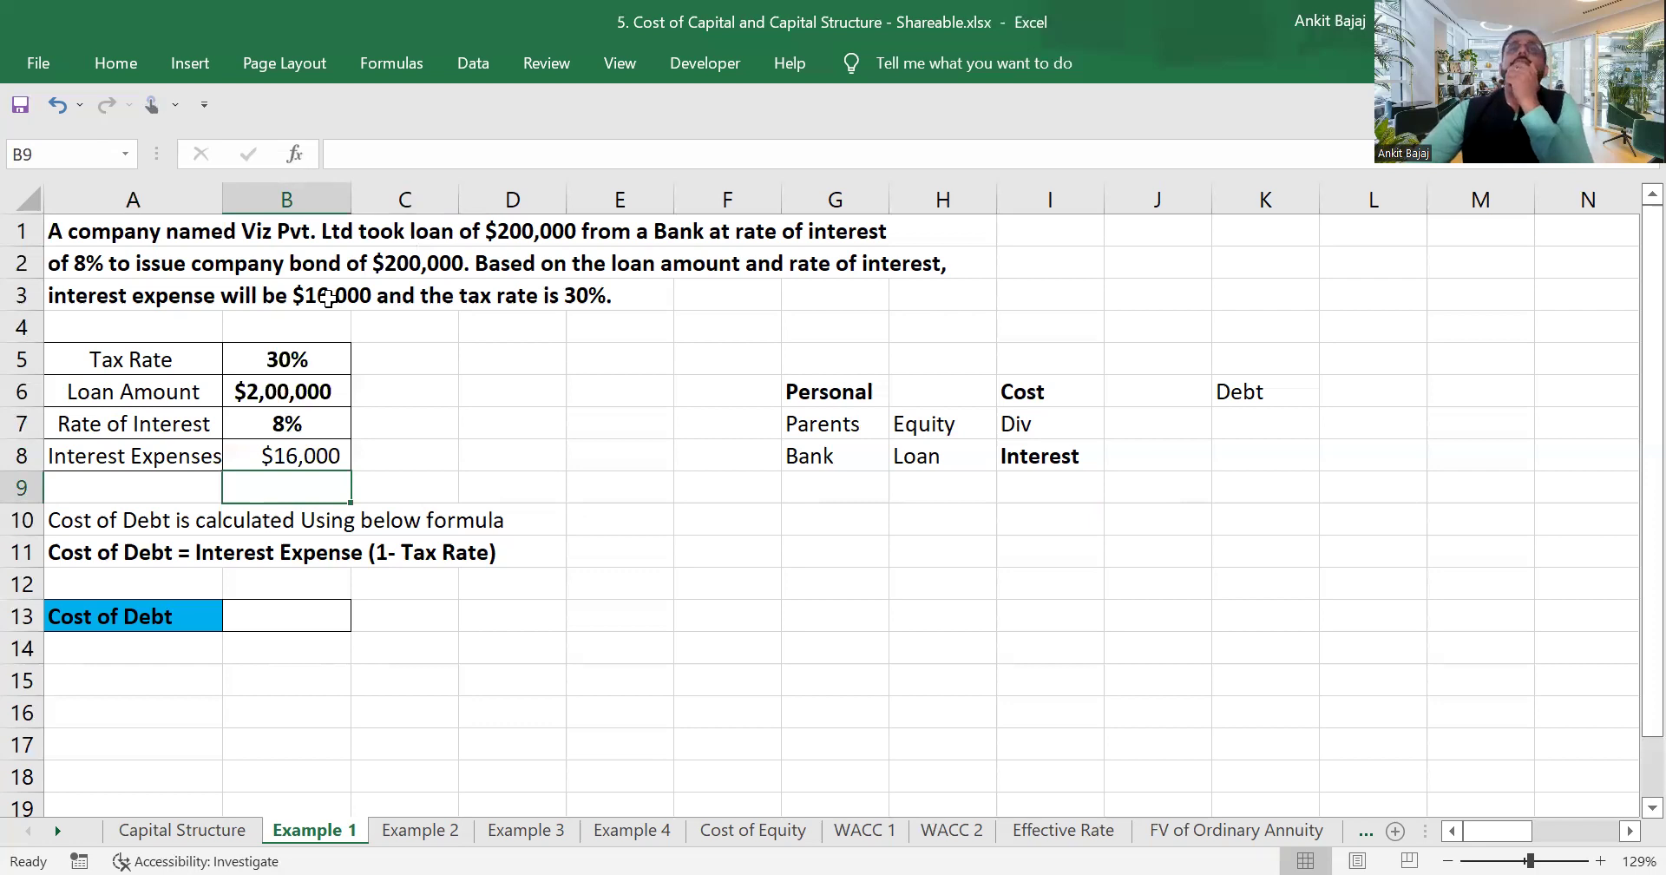
# Calculate the Cost of Debt in B13 with the formula =B7*(1-B5).
pyautogui.press('Down')
pyautogui.press('Down')
pyautogui.press('Down')
pyautogui.press('Down')
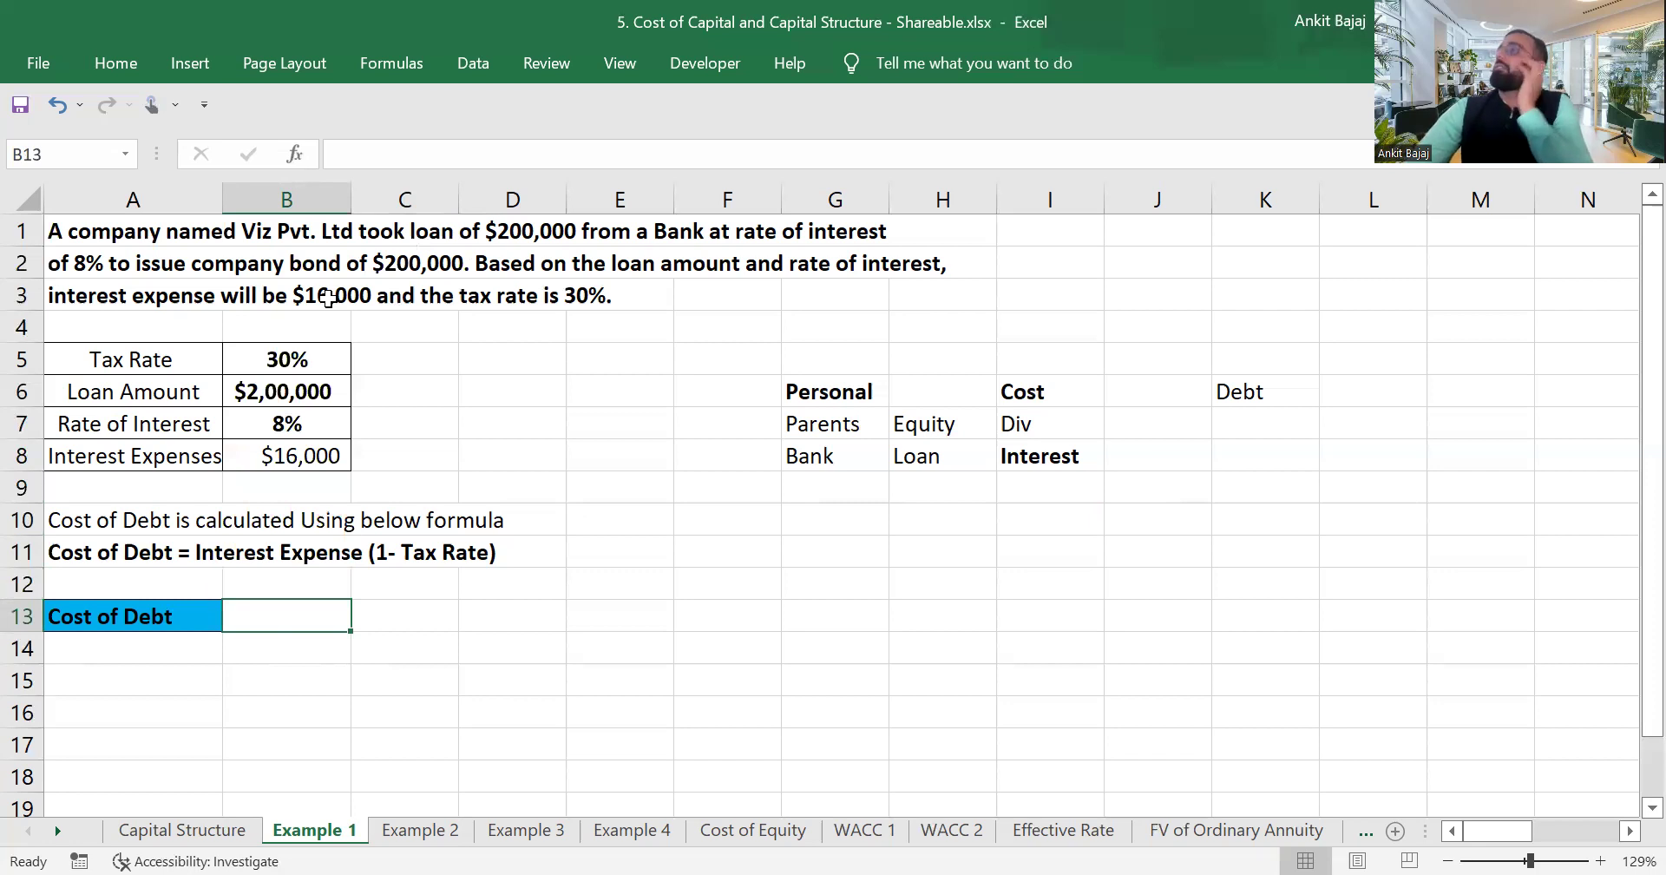
pyautogui.write('=')
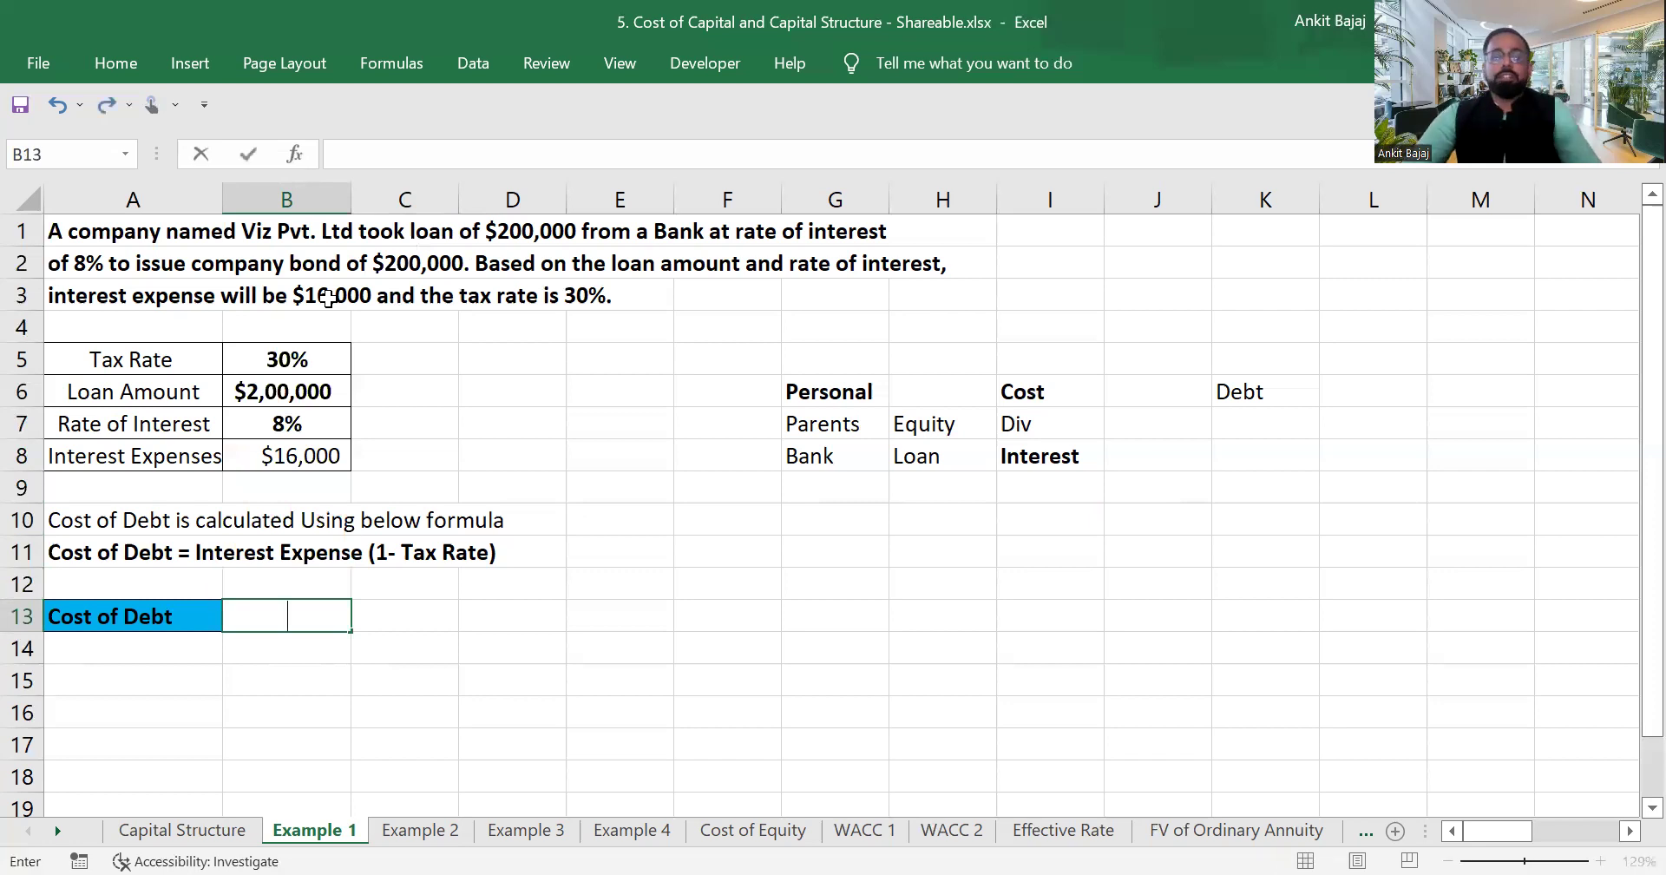
pyautogui.press('Up')
pyautogui.press('Up')
pyautogui.press('Up')
pyautogui.press('Up')
pyautogui.press('Up')
pyautogui.press('Up')
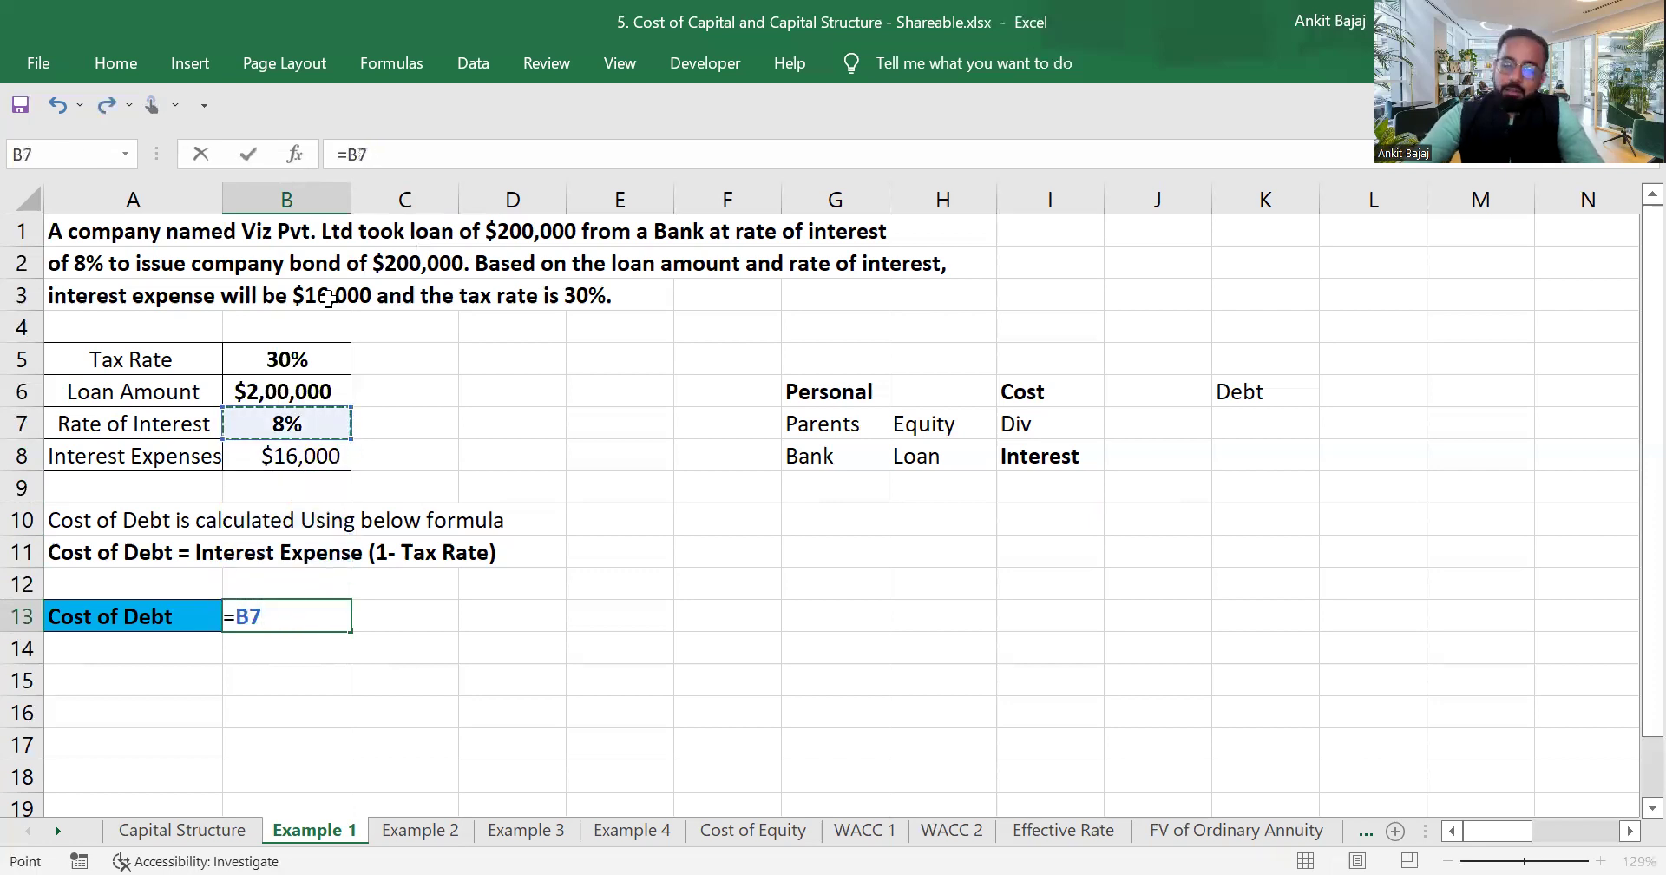
pyautogui.write('*(1-')
pyautogui.press('Up')
pyautogui.press('Up')
pyautogui.press('Up')
pyautogui.press('Up')
pyautogui.press('Up')
pyautogui.press('Up')
pyautogui.press('Up')
pyautogui.press('Up')
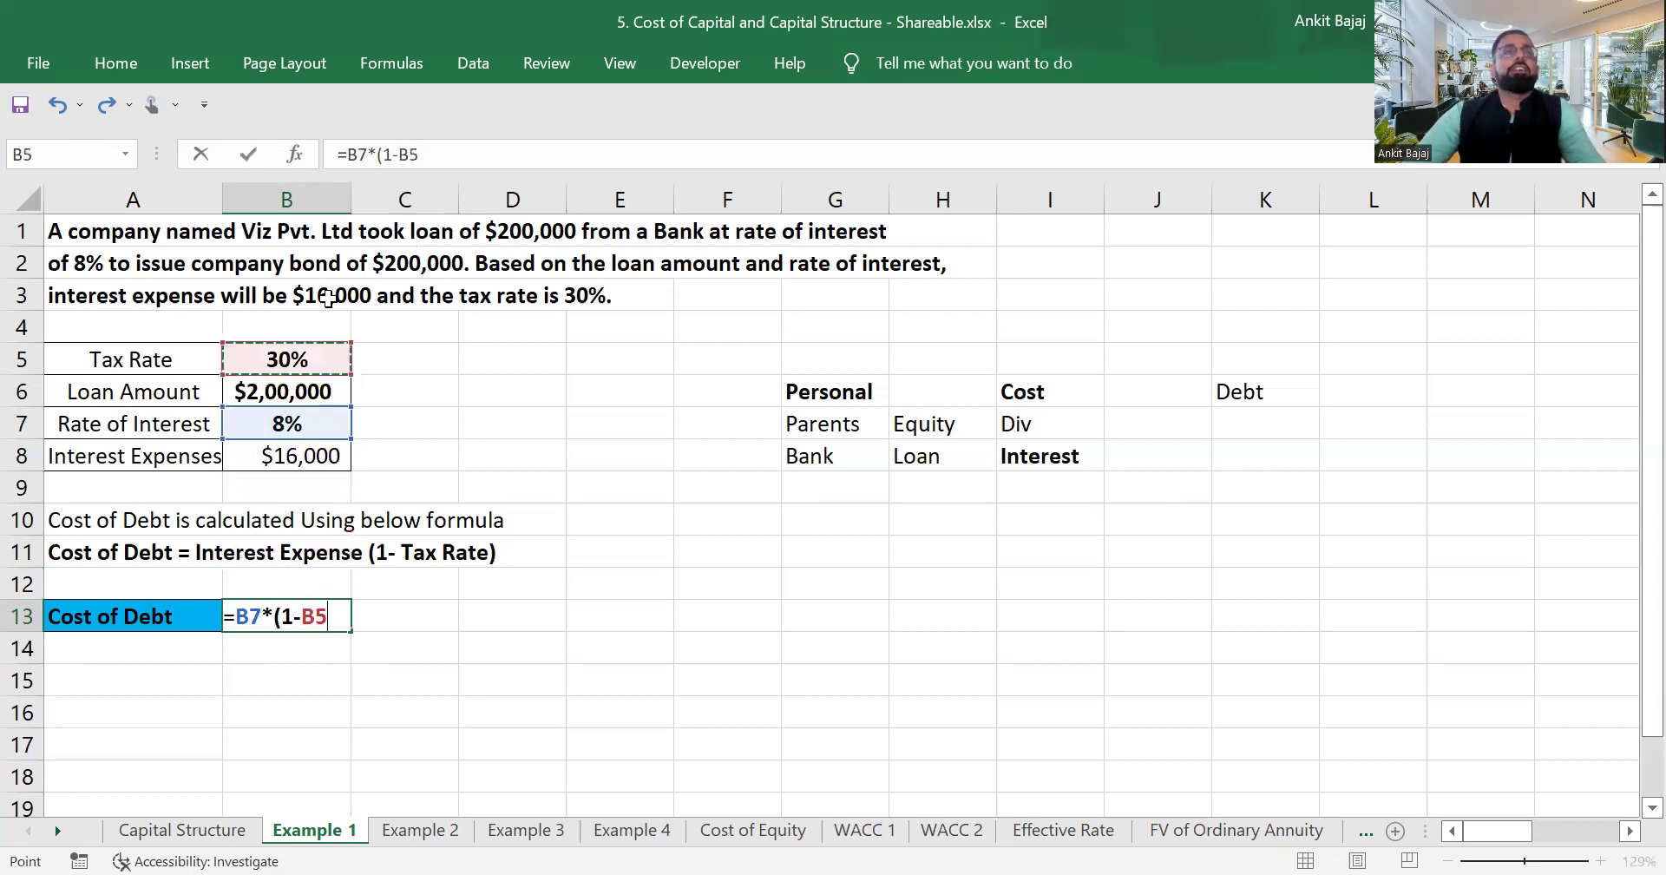
pyautogui.write(')')
pyautogui.press('Return')
pyautogui.press('Up')
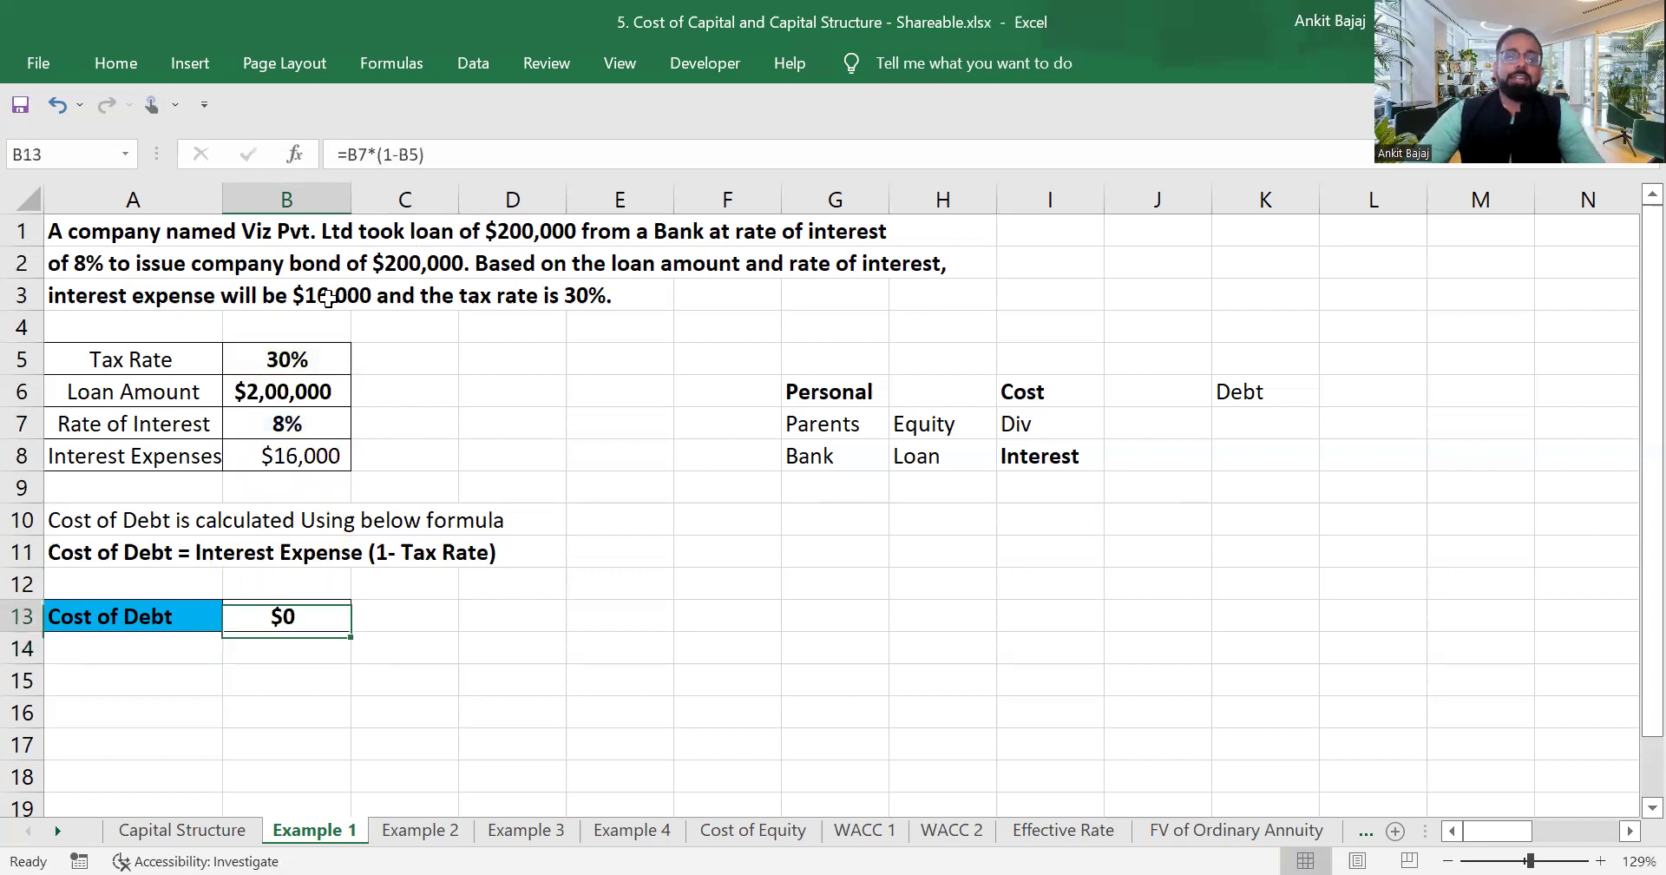
# Format the Cost of Debt result in B13 as a percentage with two decimal places.
pyautogui.click(137, 62)
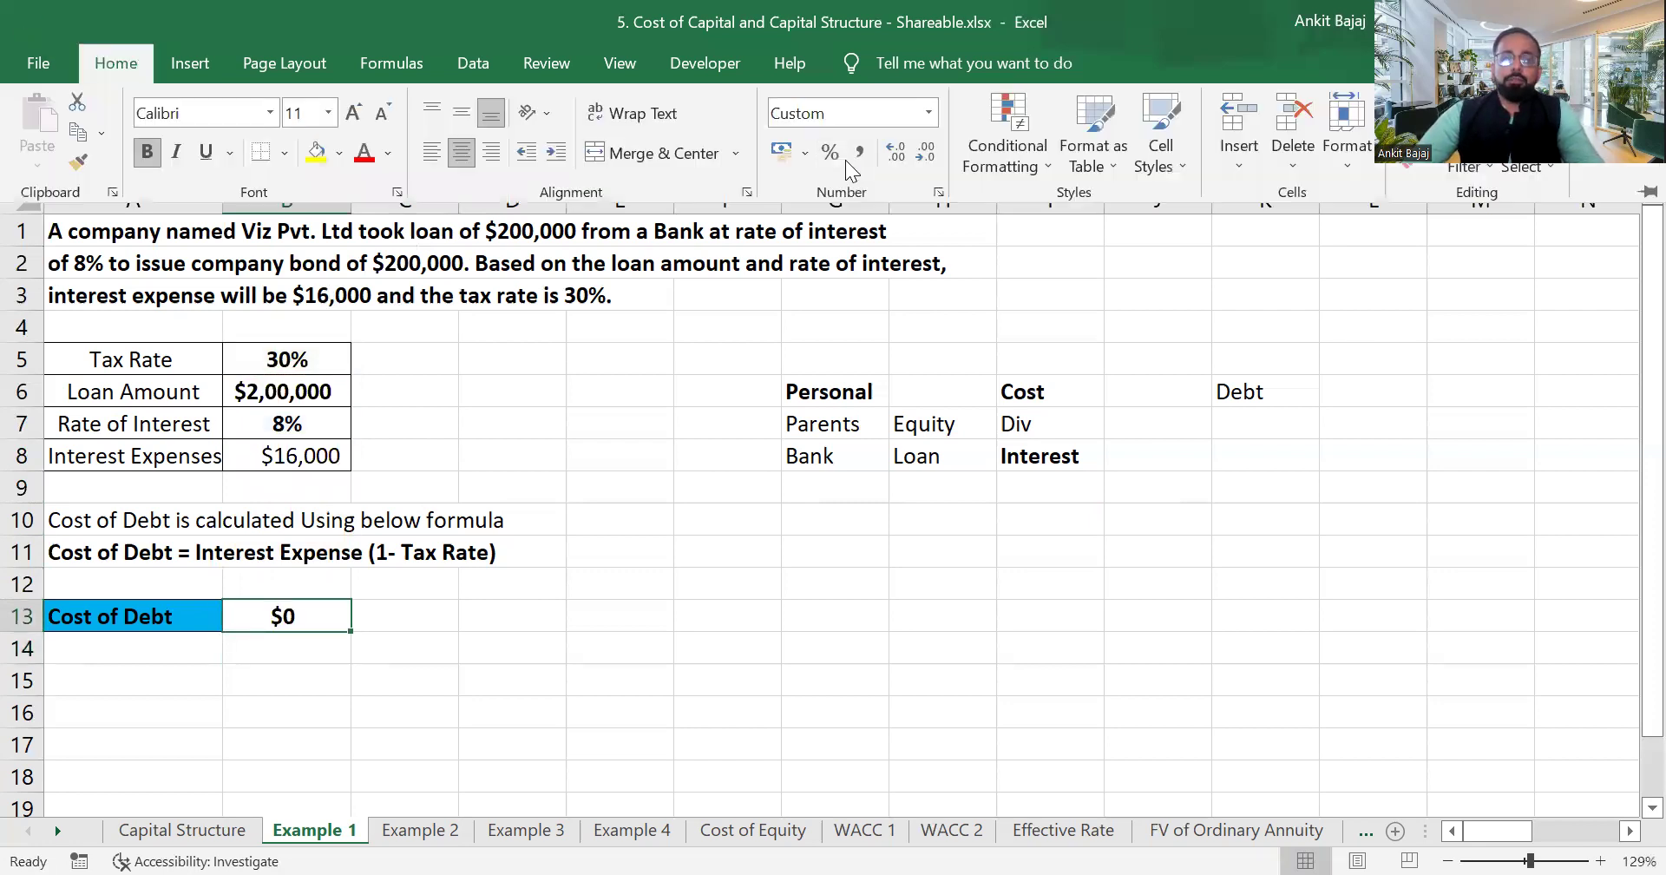
pyautogui.click(830, 152)
pyautogui.click(901, 149)
pyautogui.click(901, 150)
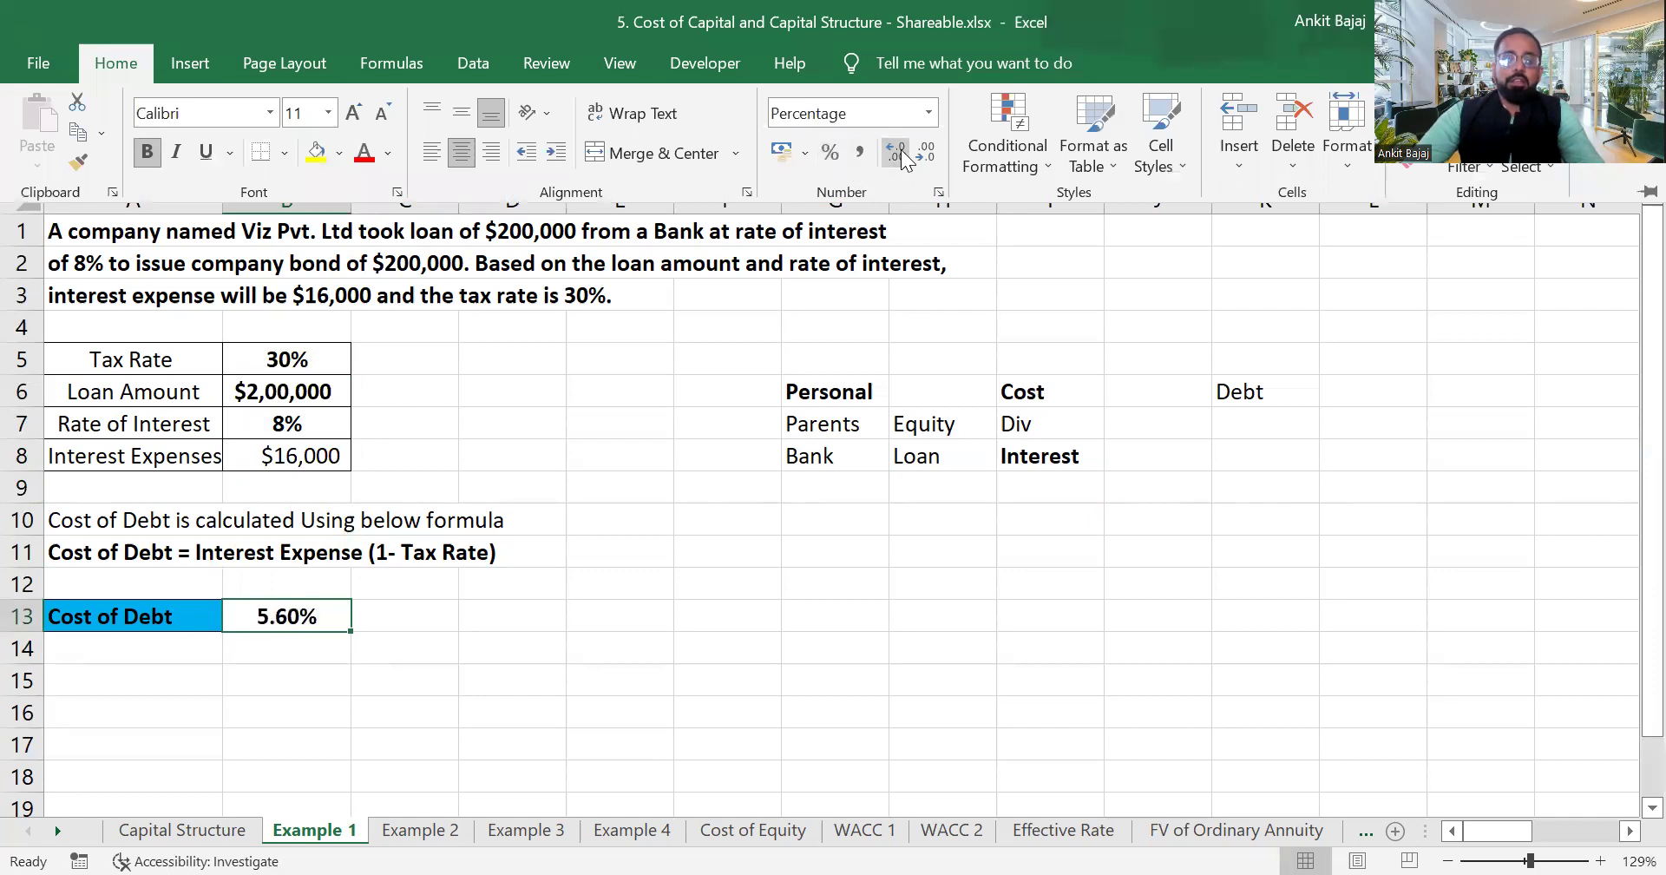
pyautogui.click(982, 483)
pyautogui.press('Down')
pyautogui.press('Down')
pyautogui.press('Down')
pyautogui.press('Up')
pyautogui.press('Up')
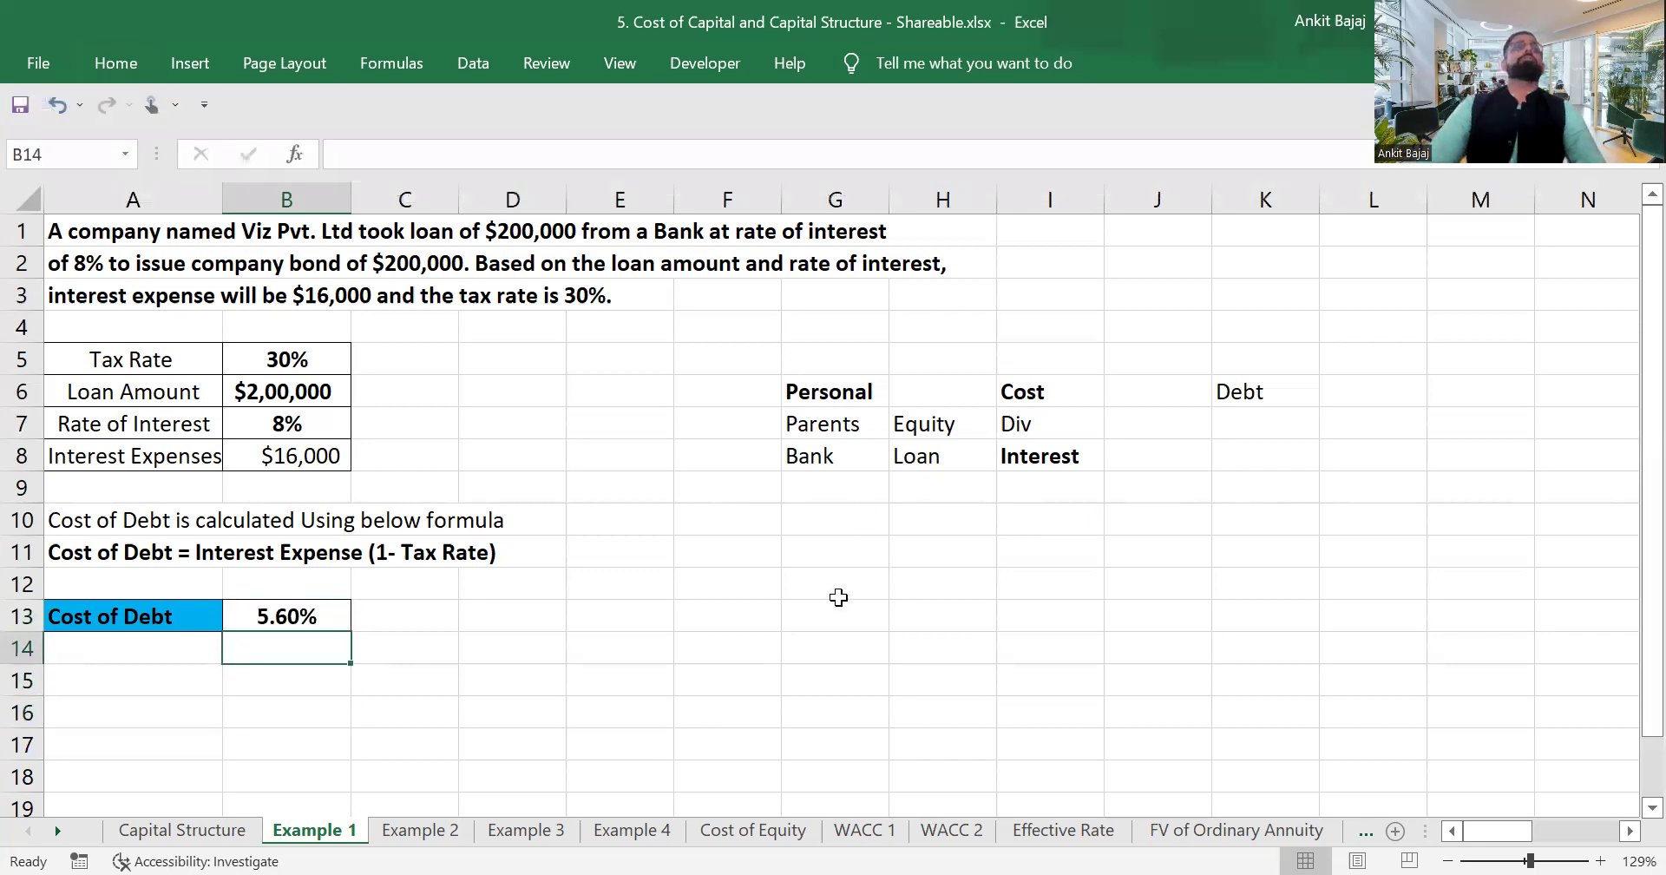
# Enter the label Interest in C7 beside the 8% rate of interest.
pyautogui.press('Up')
pyautogui.press('Up')
pyautogui.press('Up')
pyautogui.press('Up')
pyautogui.press('Up')
pyautogui.press('Up')
pyautogui.press('Up')
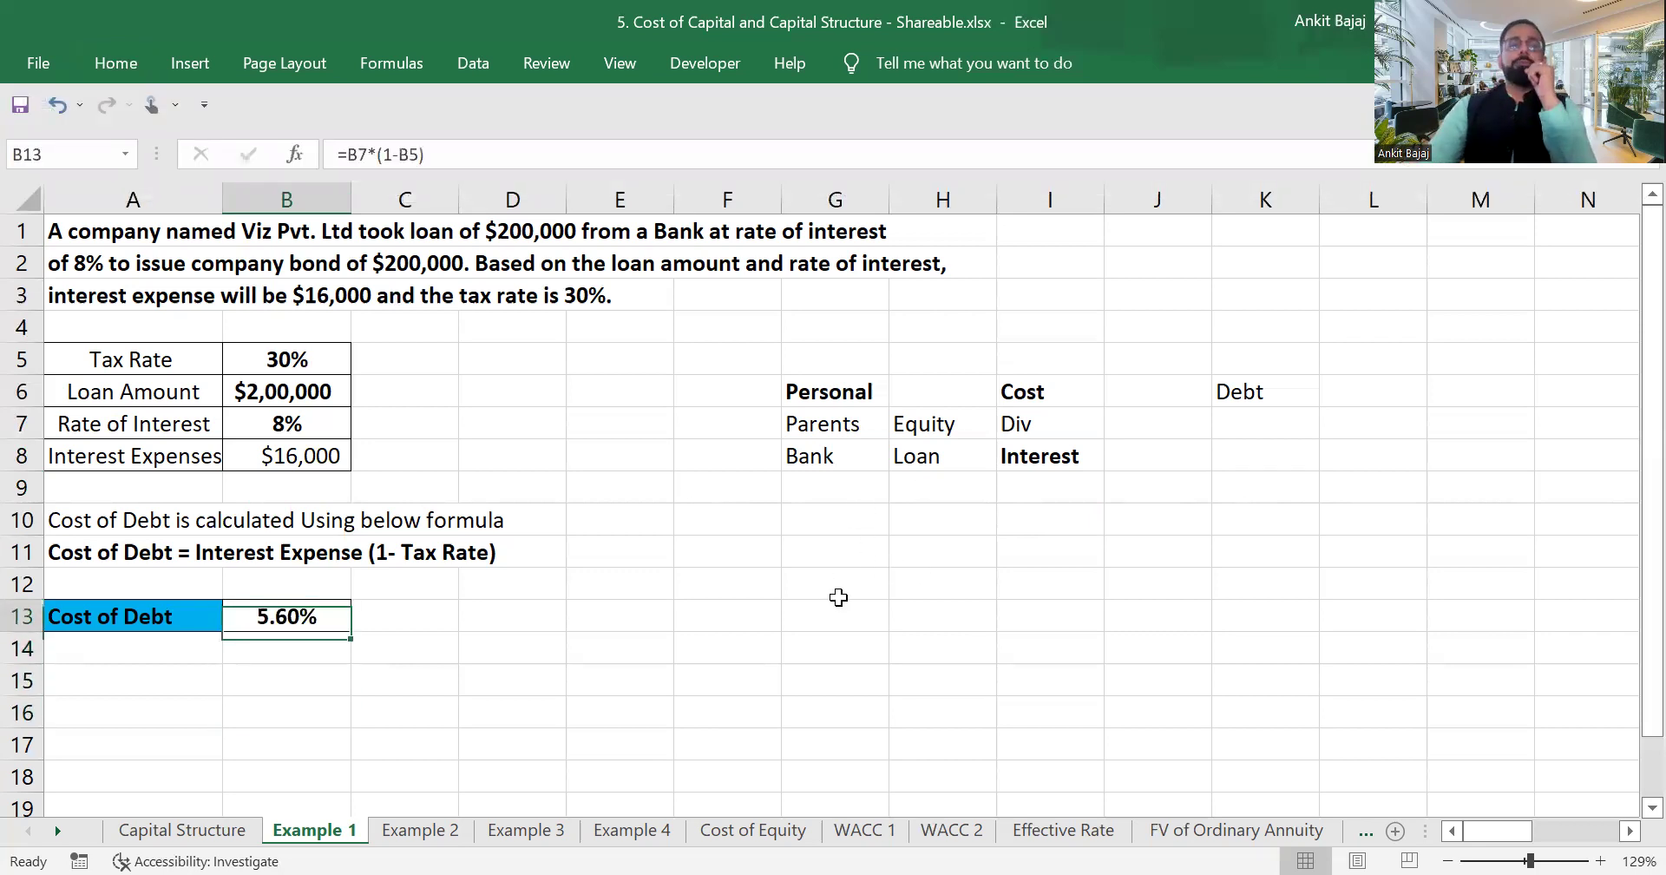
pyautogui.press('Right')
pyautogui.write('Interest')
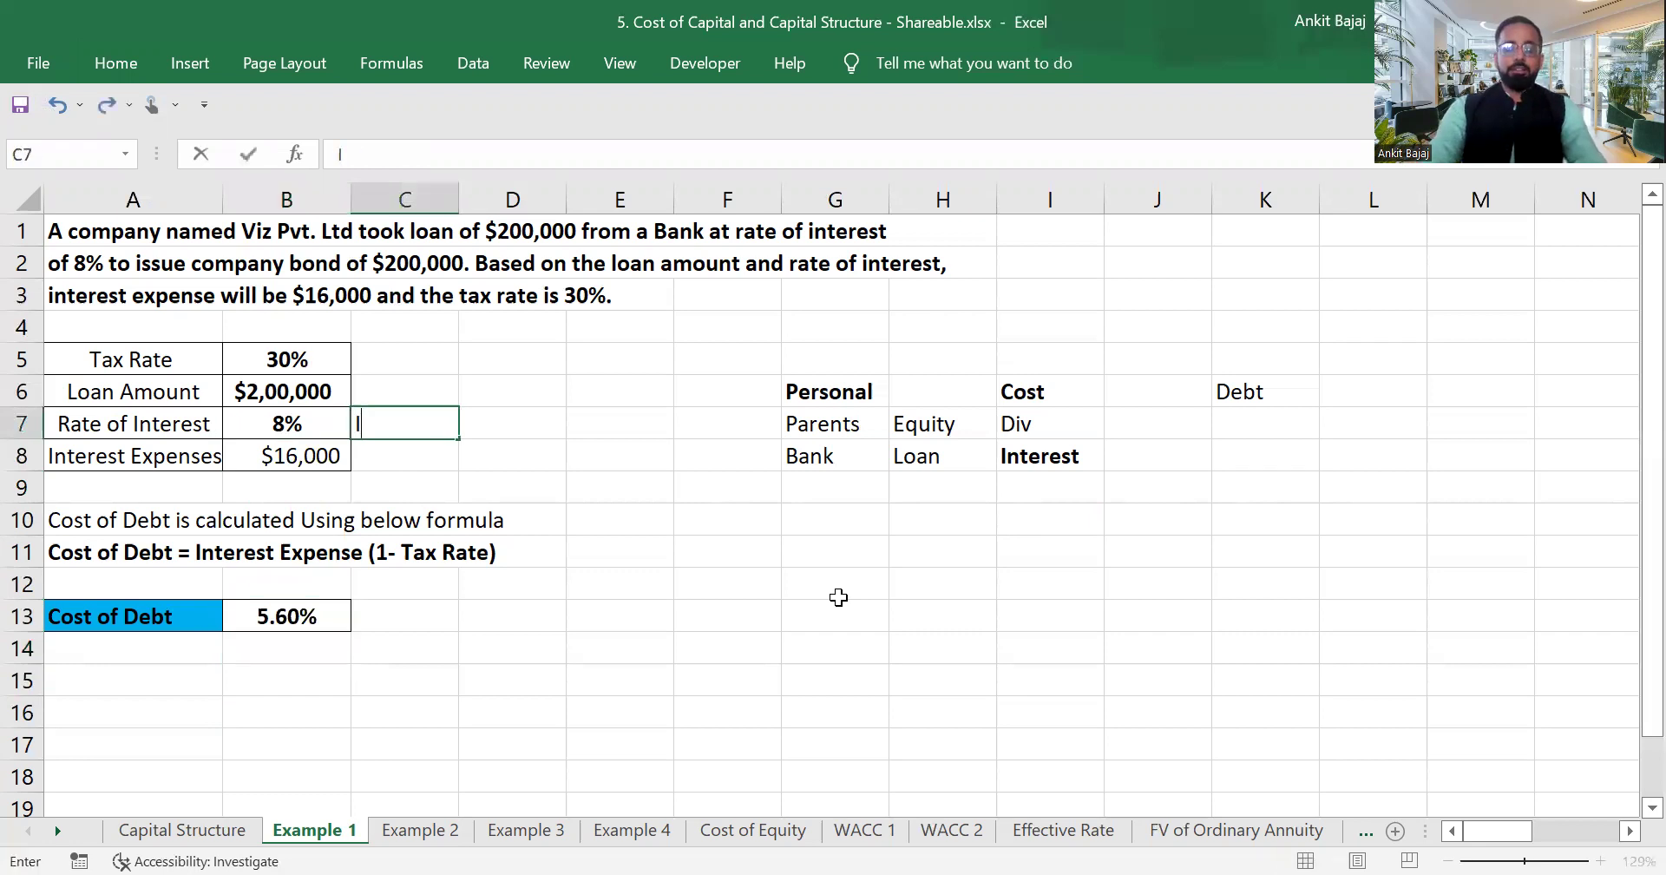
pyautogui.press('Return')
# Enter the label Effective in C13 beside the Cost of Debt percentage.
pyautogui.press('Down')
pyautogui.press('Down')
pyautogui.press('Down')
pyautogui.press('Down')
pyautogui.press('Down')
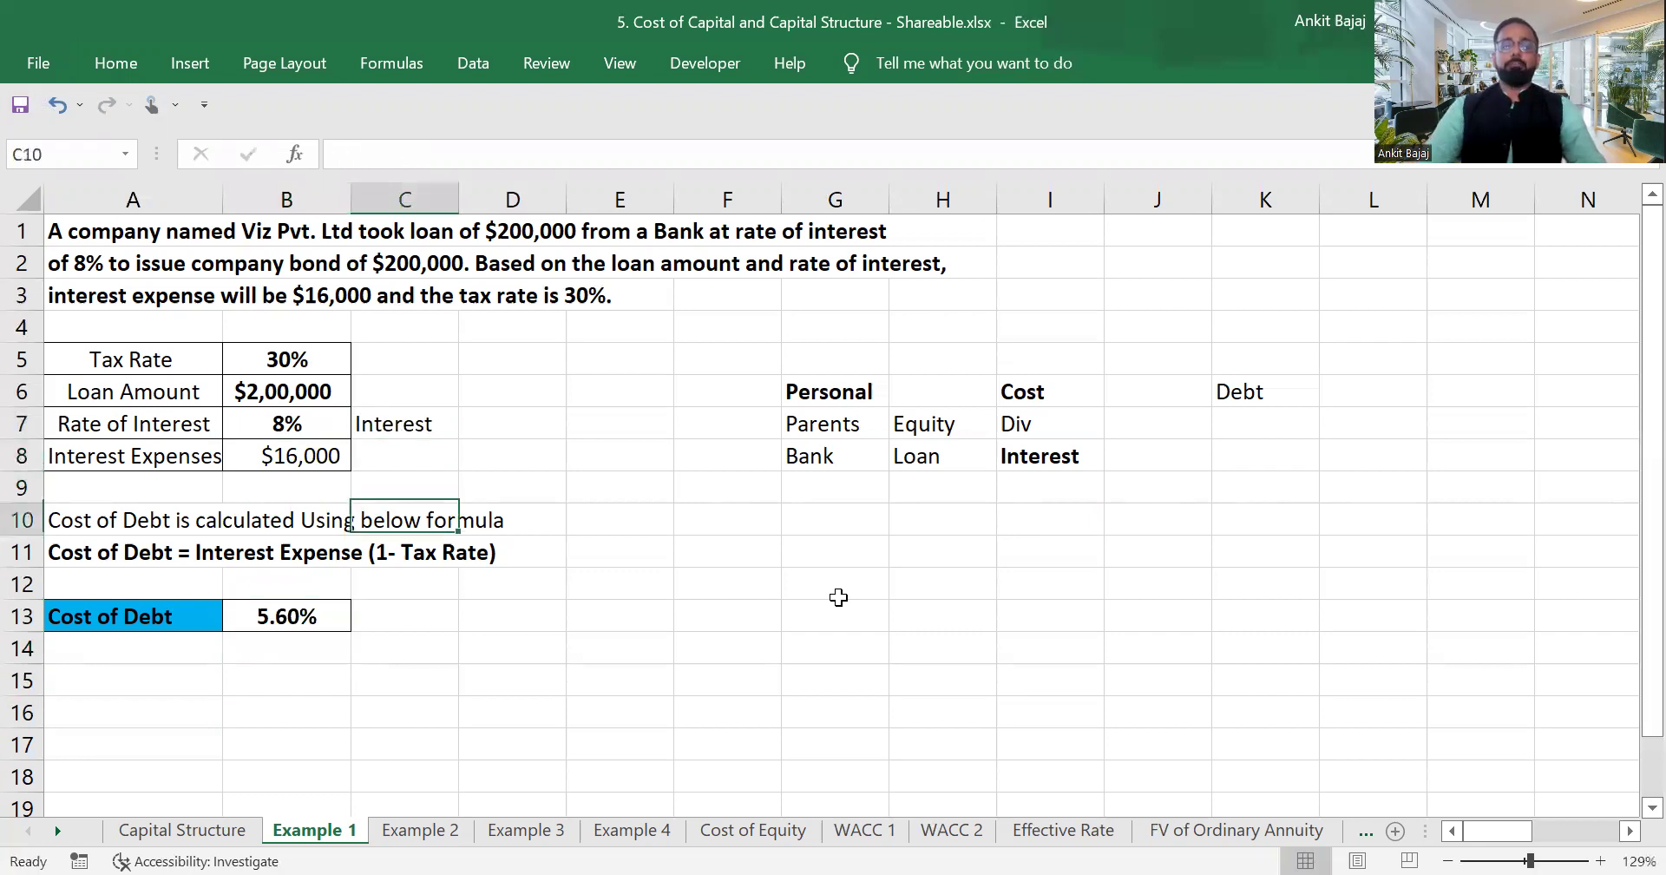
pyautogui.write('Efec')
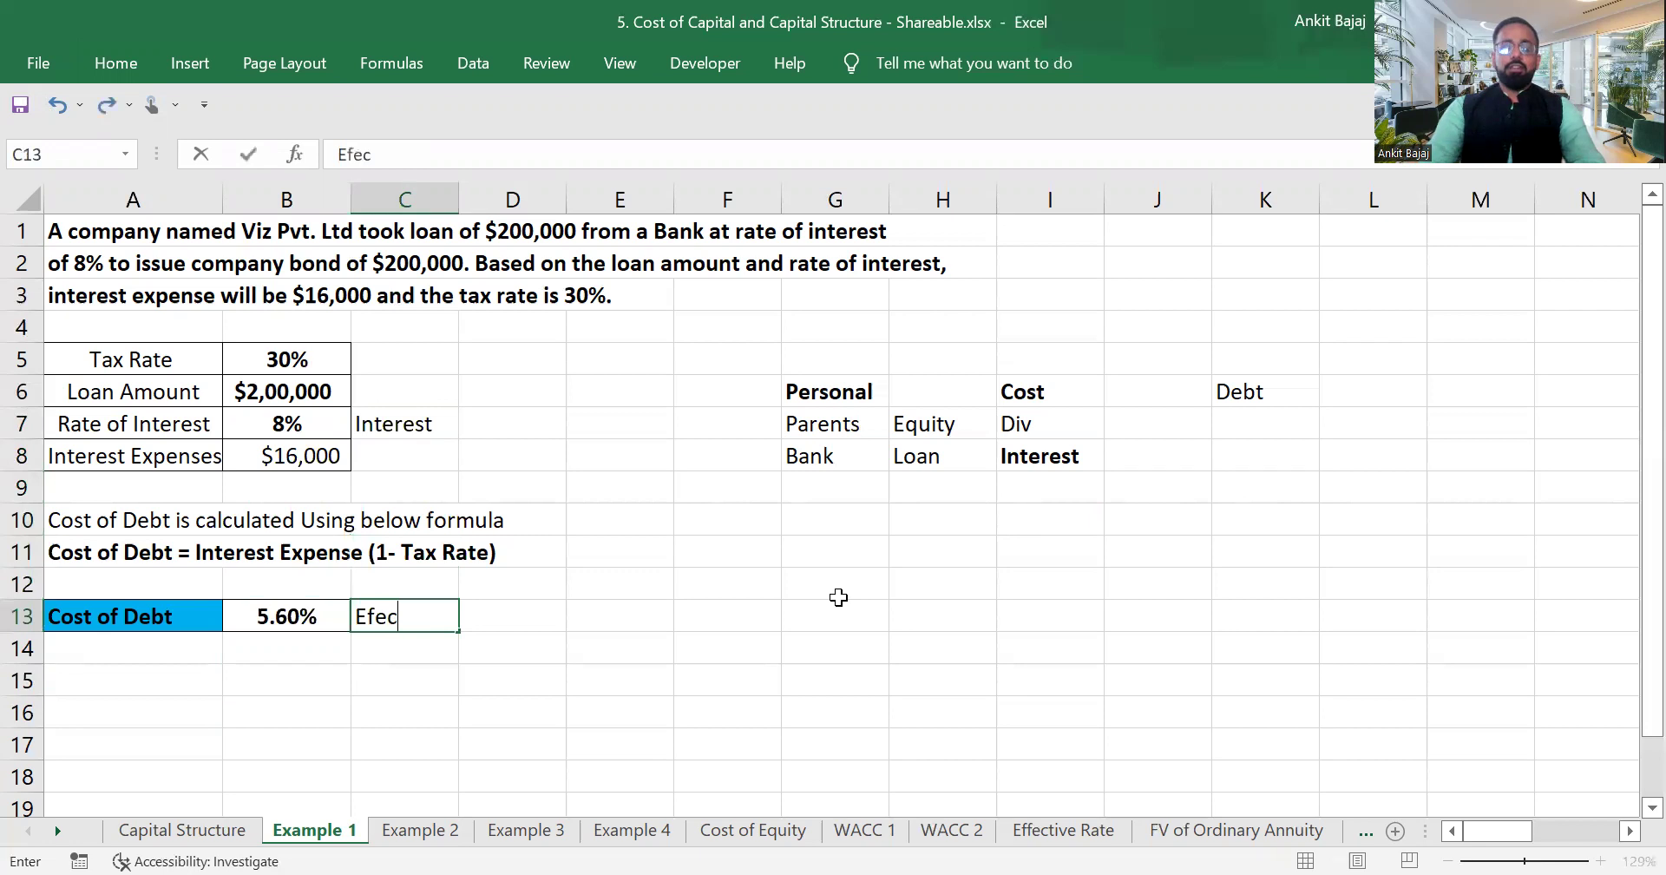
pyautogui.write('cting')
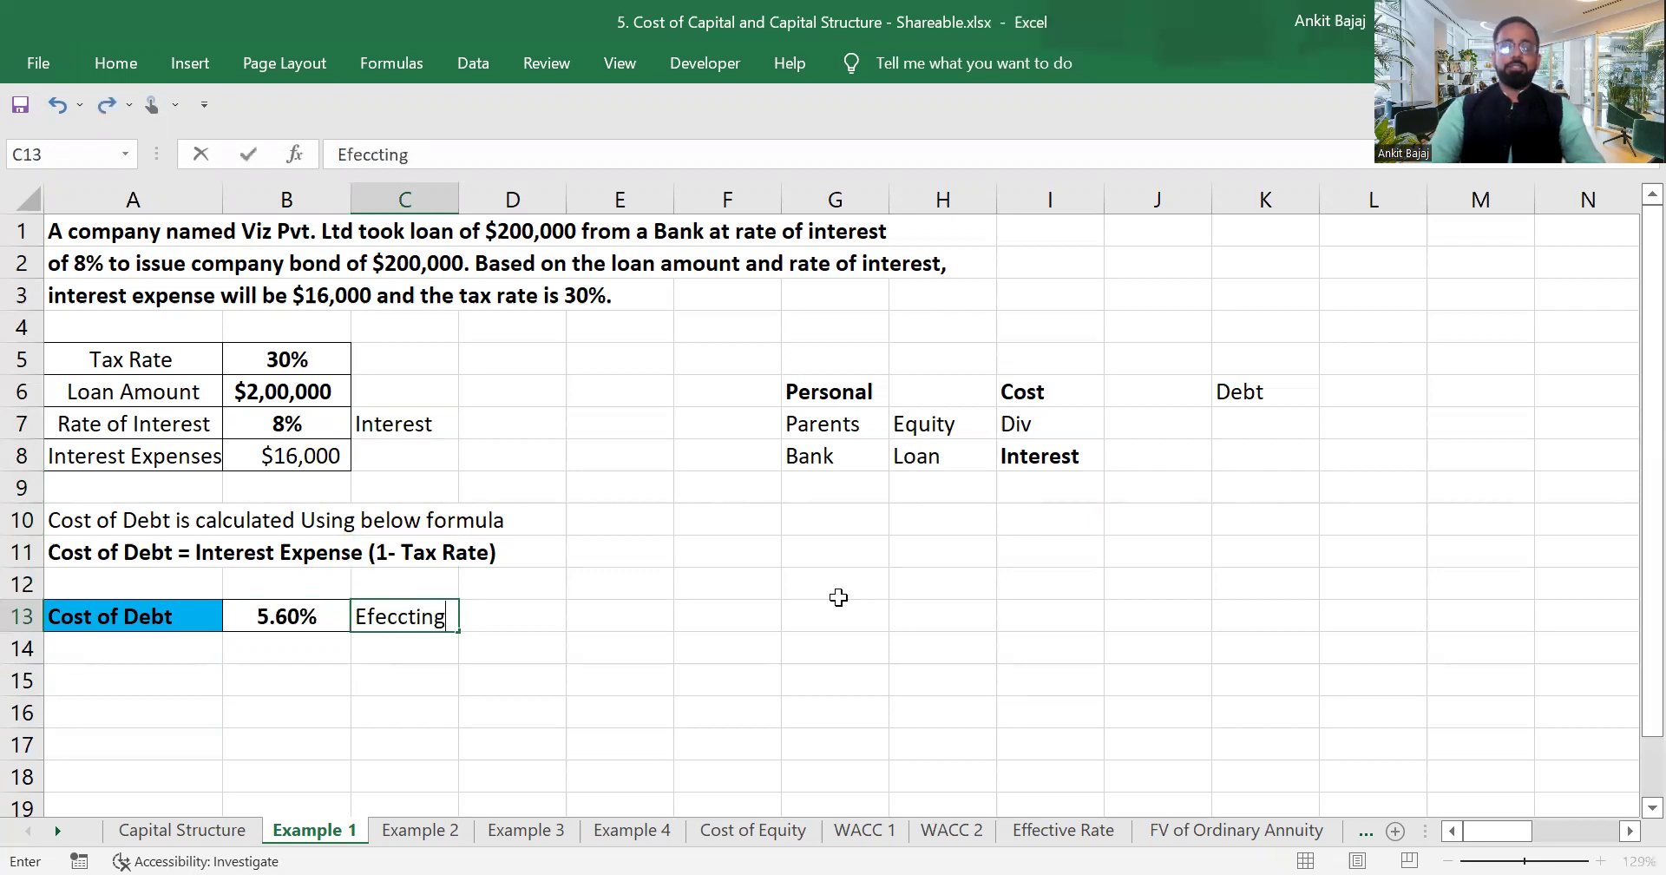
pyautogui.press('Return')
pyautogui.press('Up')
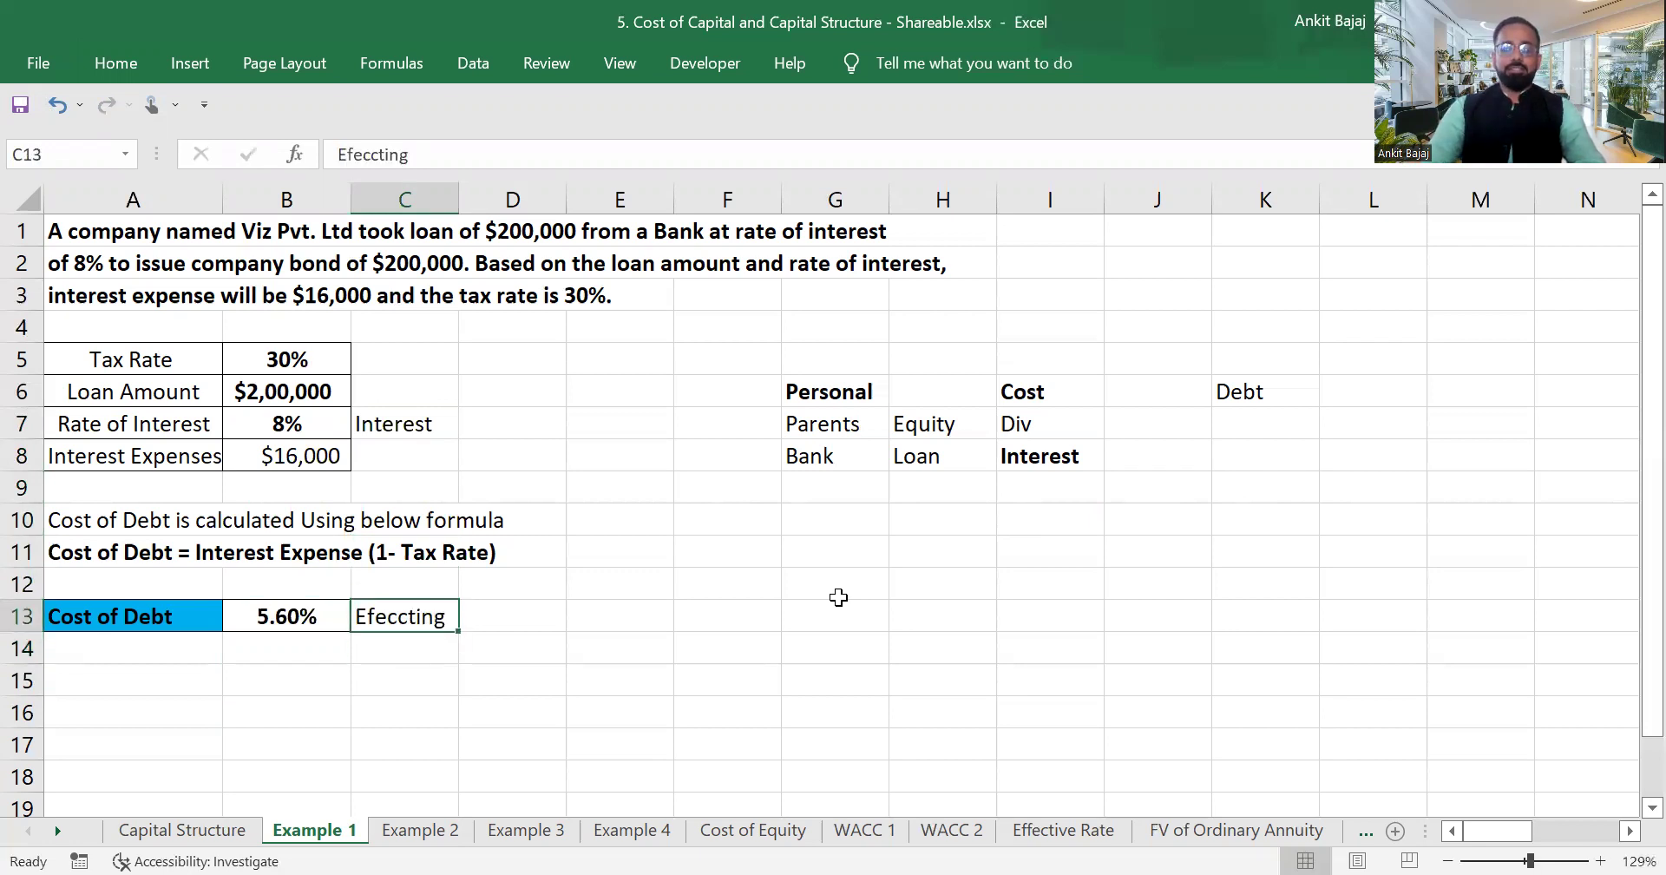
pyautogui.write('Effective')
pyautogui.press('Return')
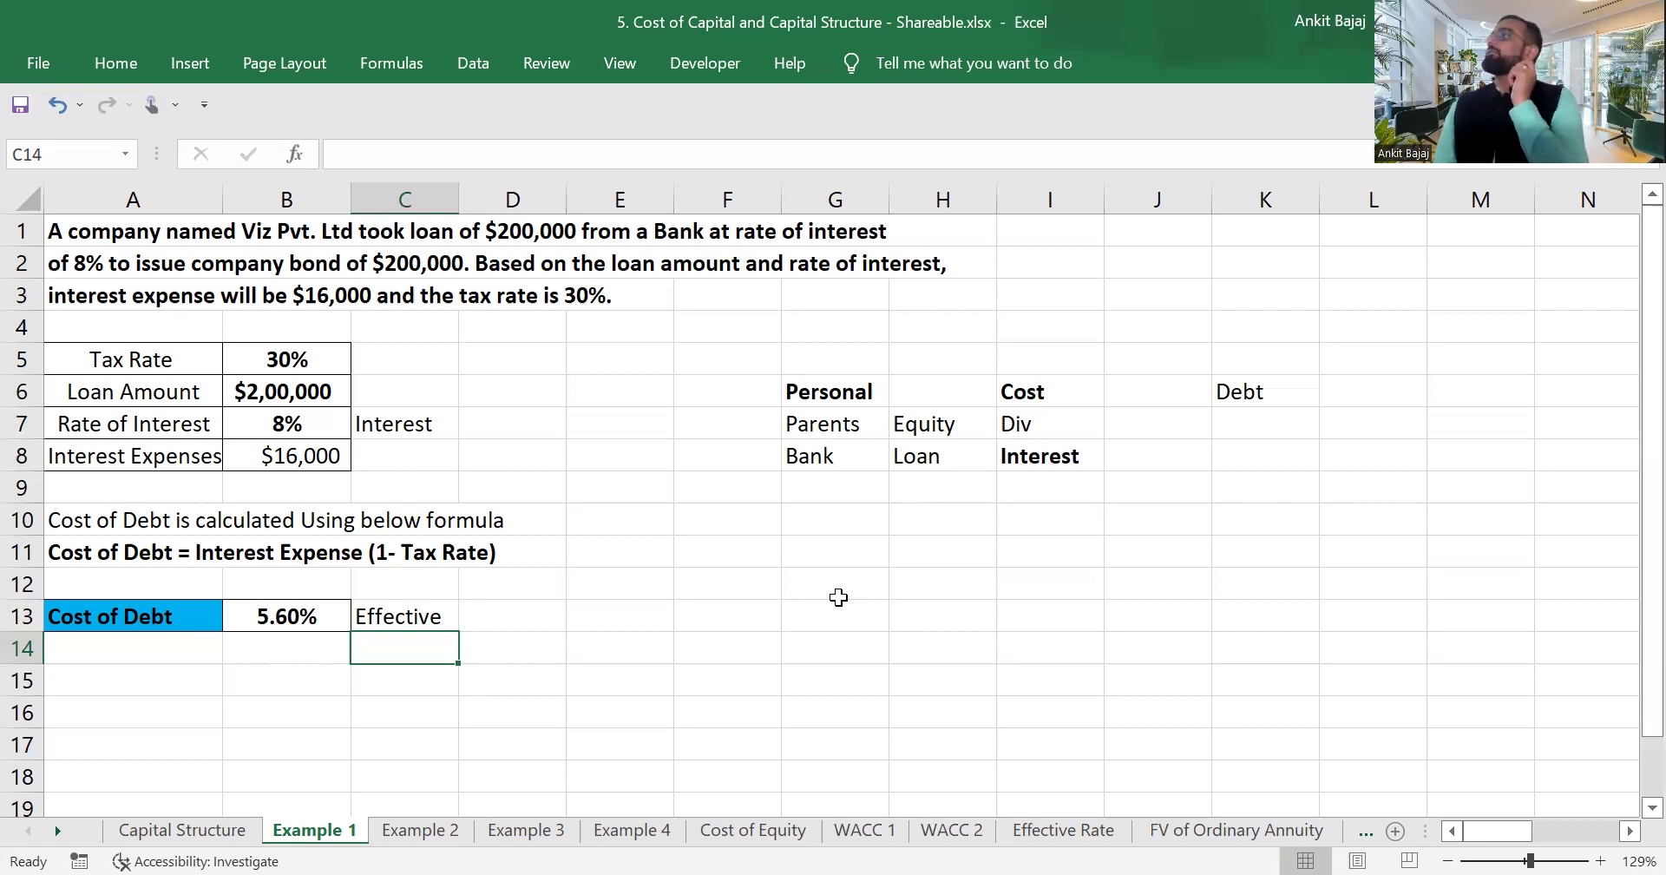
pyautogui.press('Right')
pyautogui.press('Right')
pyautogui.press('Up')
pyautogui.press('Up')
pyautogui.press('Up')
pyautogui.press('Up')
pyautogui.press('Up')
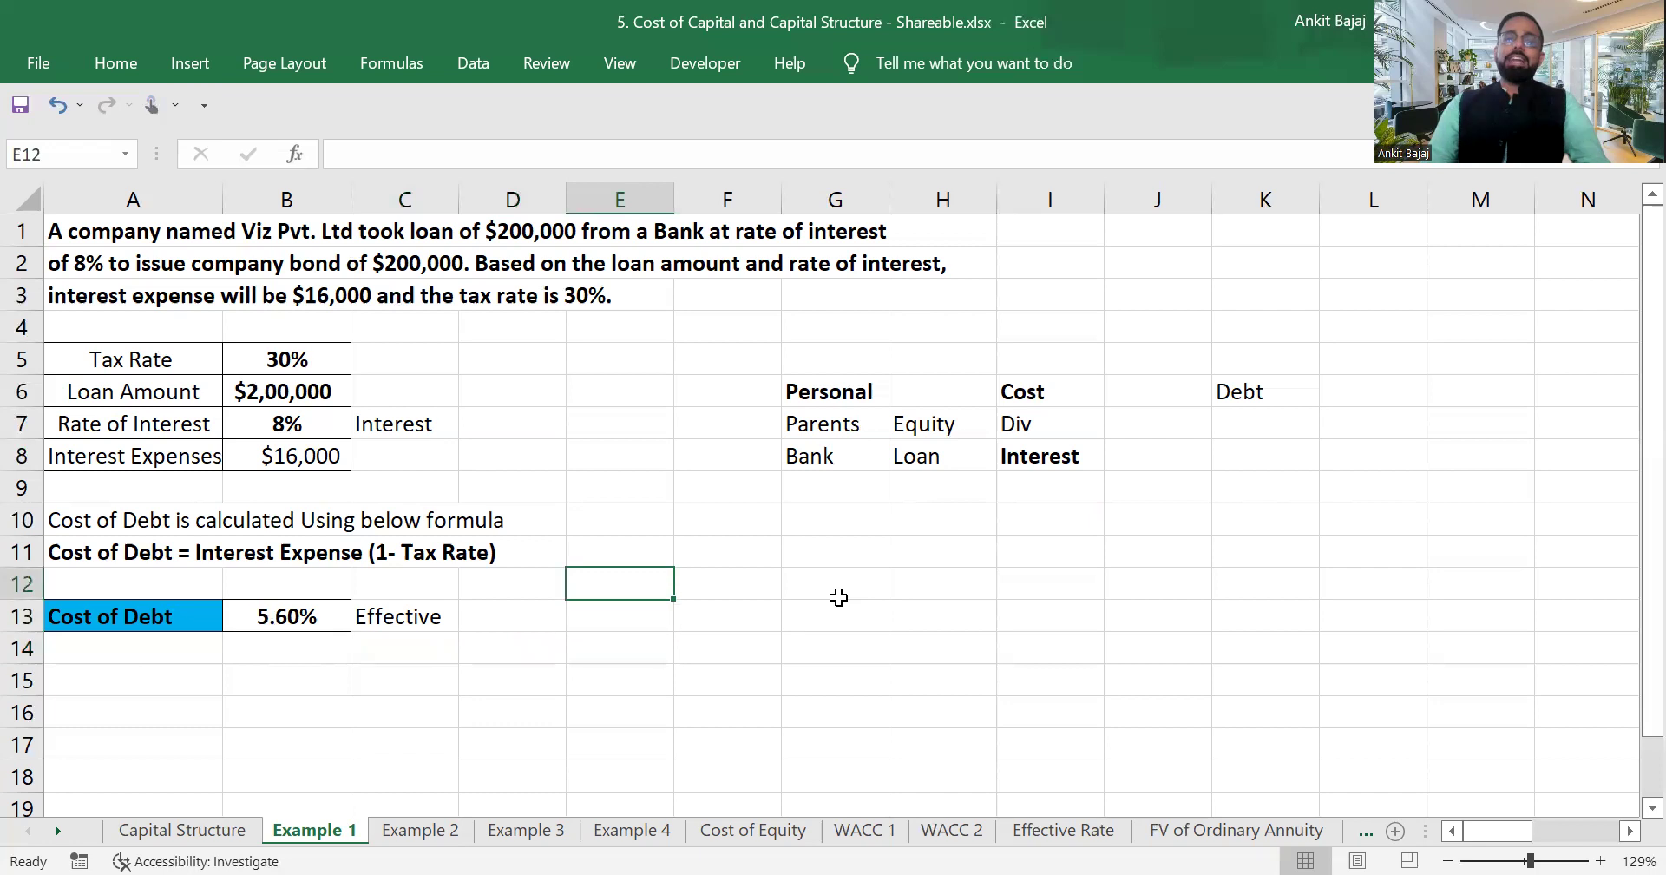
pyautogui.press('Down')
pyautogui.press('Down')
pyautogui.press('Down')
pyautogui.press('Down')
pyautogui.press('Down')
pyautogui.press('Down')
pyautogui.press('Down')
pyautogui.press('Down')
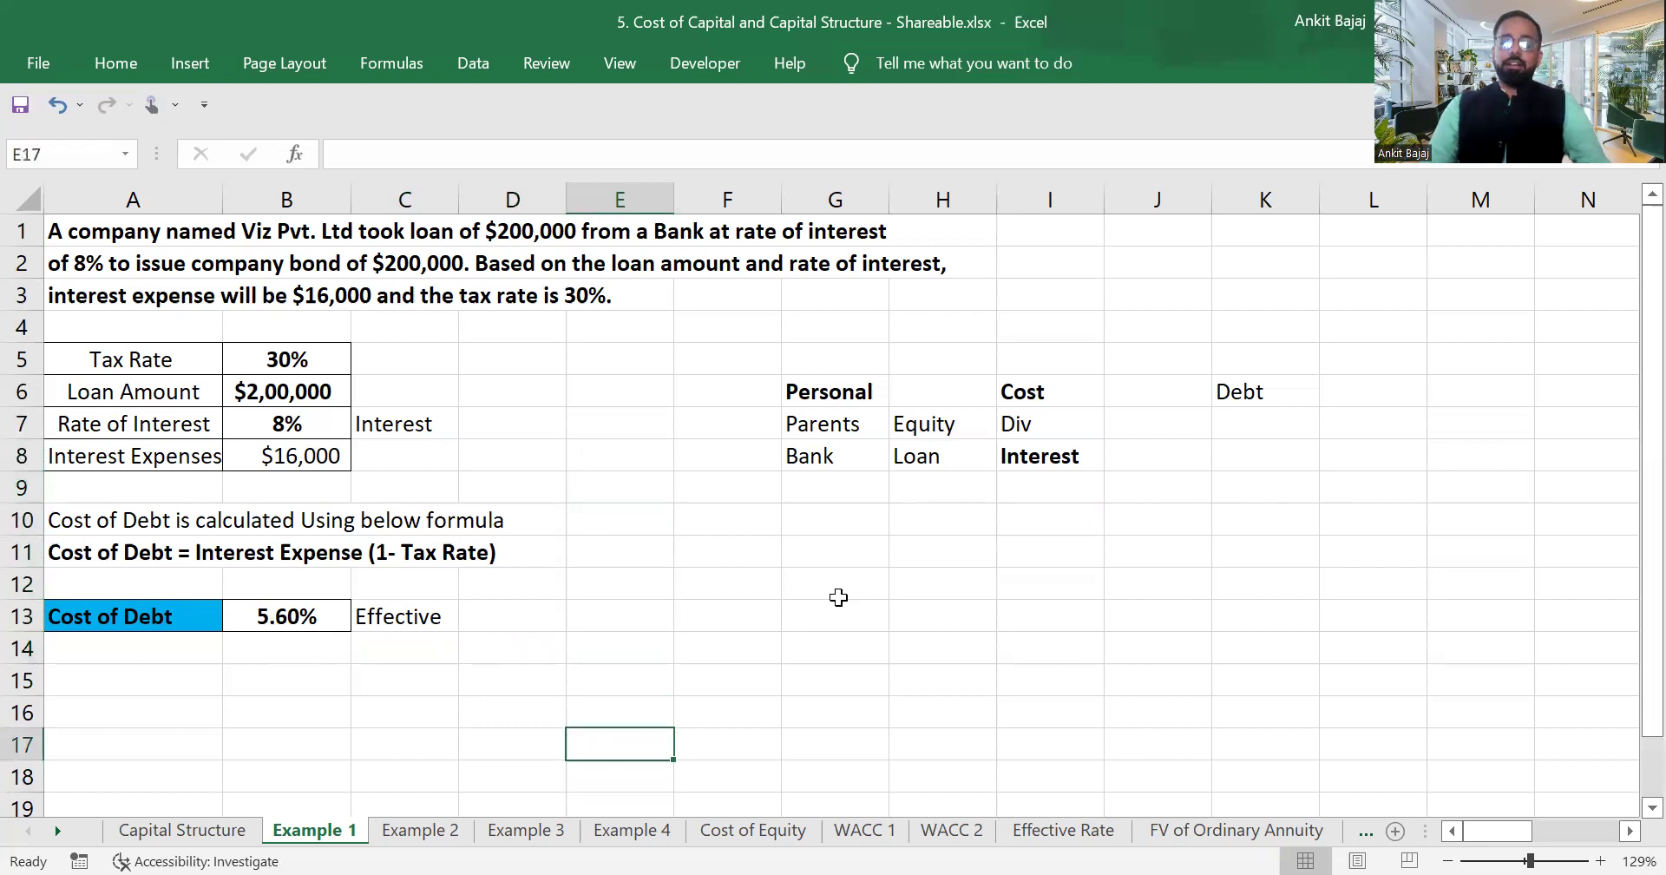
# Enter the label Interst in D15 and the rate 8% beside it in E15.
pyautogui.press('Up')
pyautogui.press('Up')
pyautogui.press('Left')
pyautogui.write('Interst')
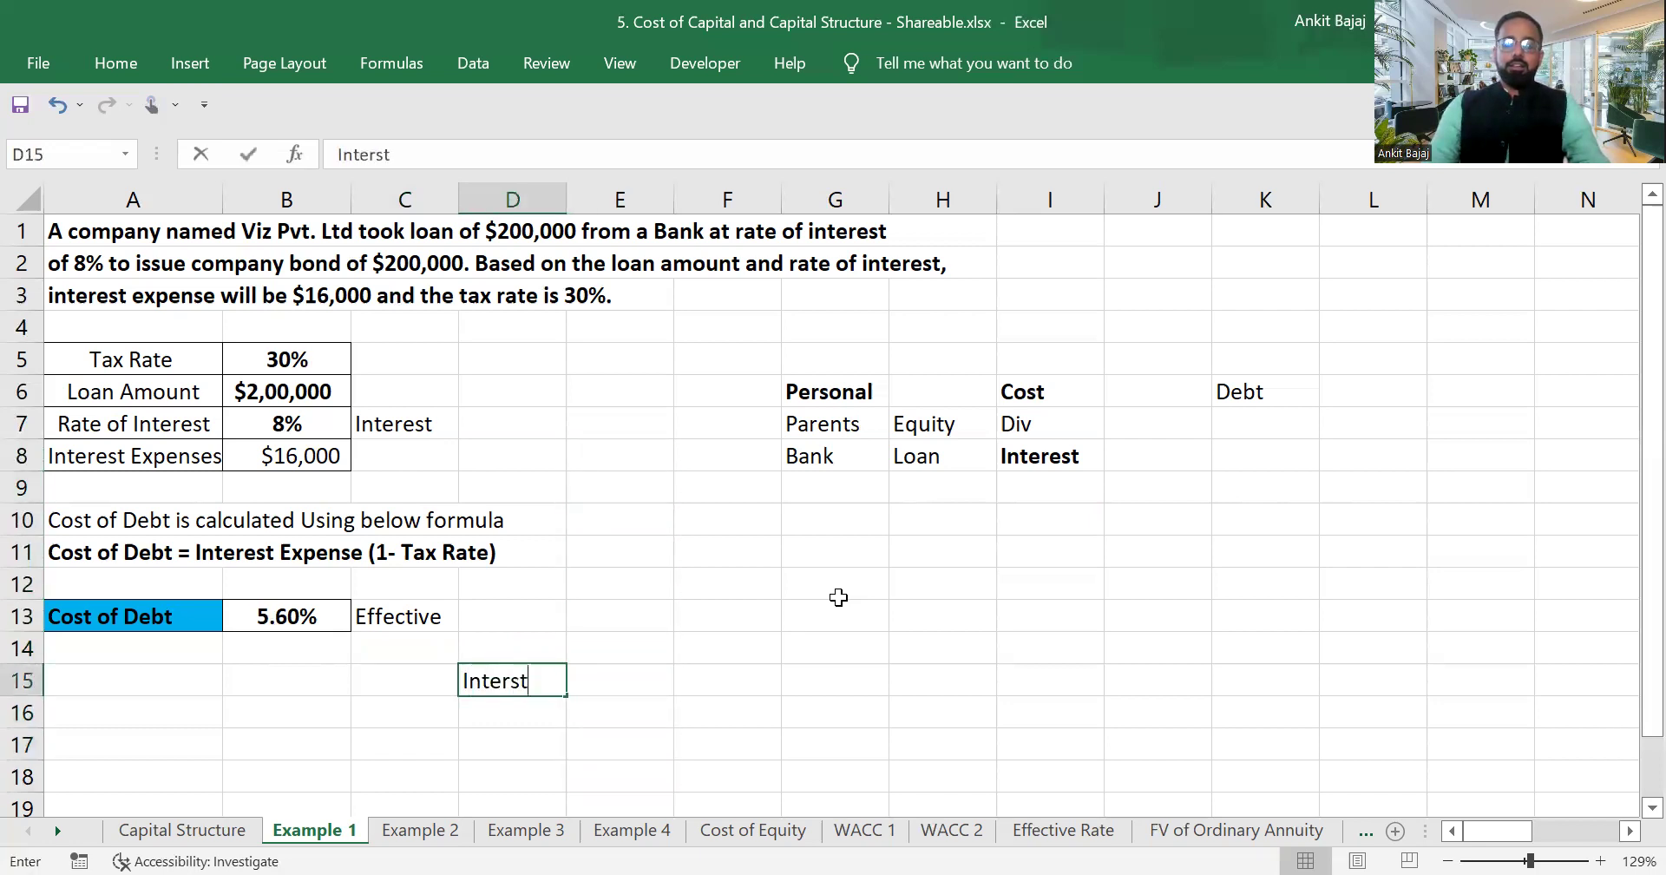
pyautogui.press('Tab')
pyautogui.write('8')
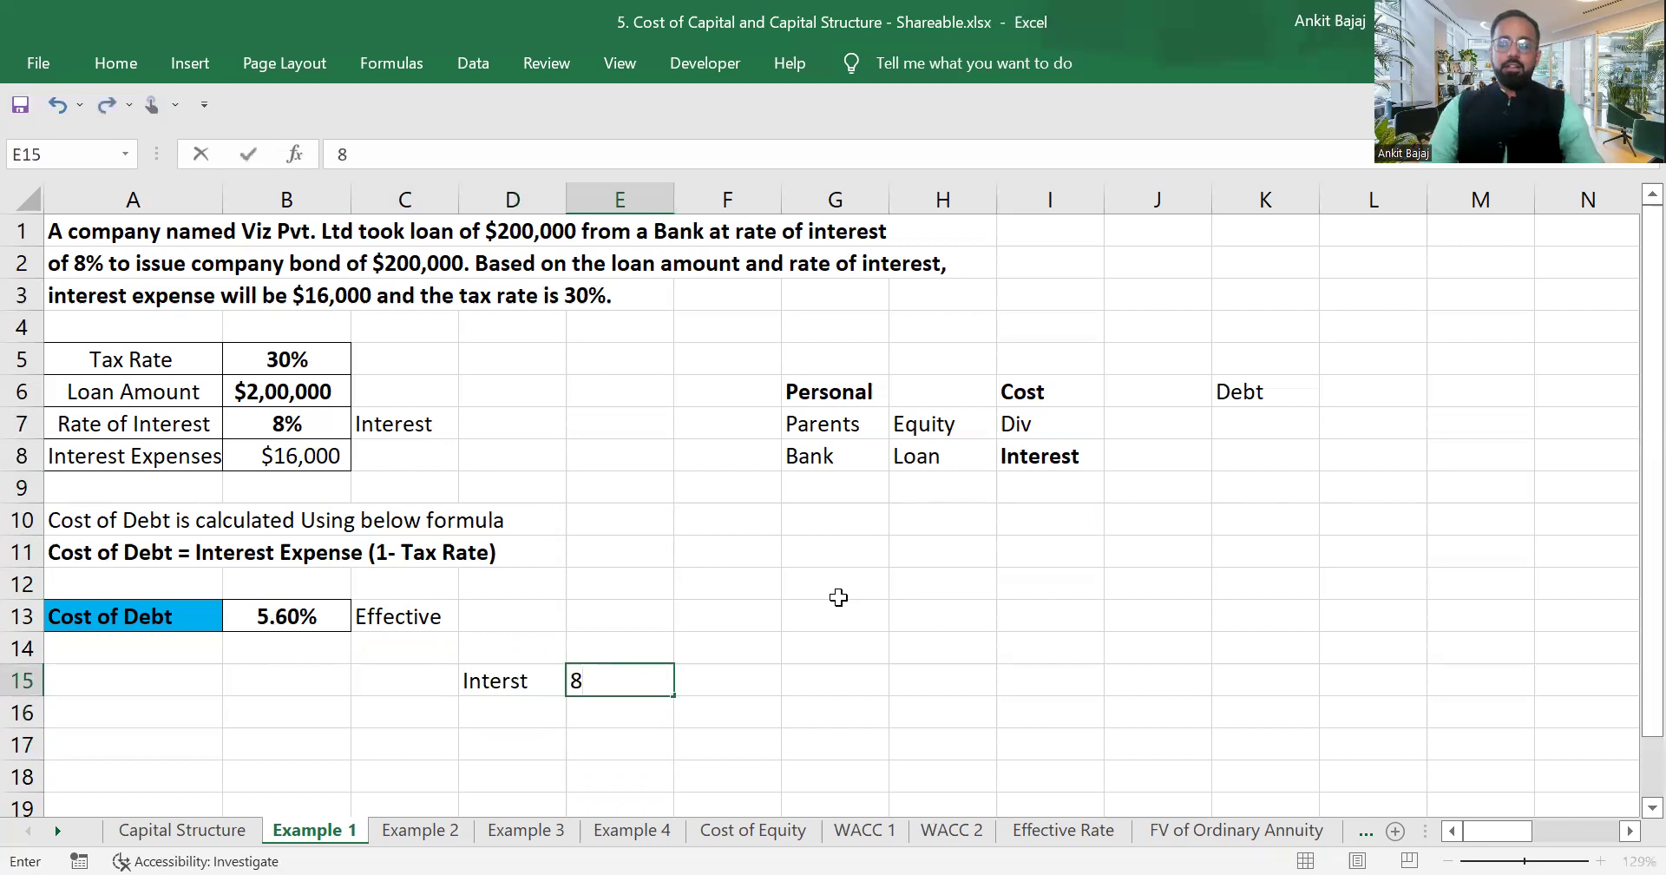
pyautogui.write('%')
pyautogui.press('Return')
pyautogui.press('Left')
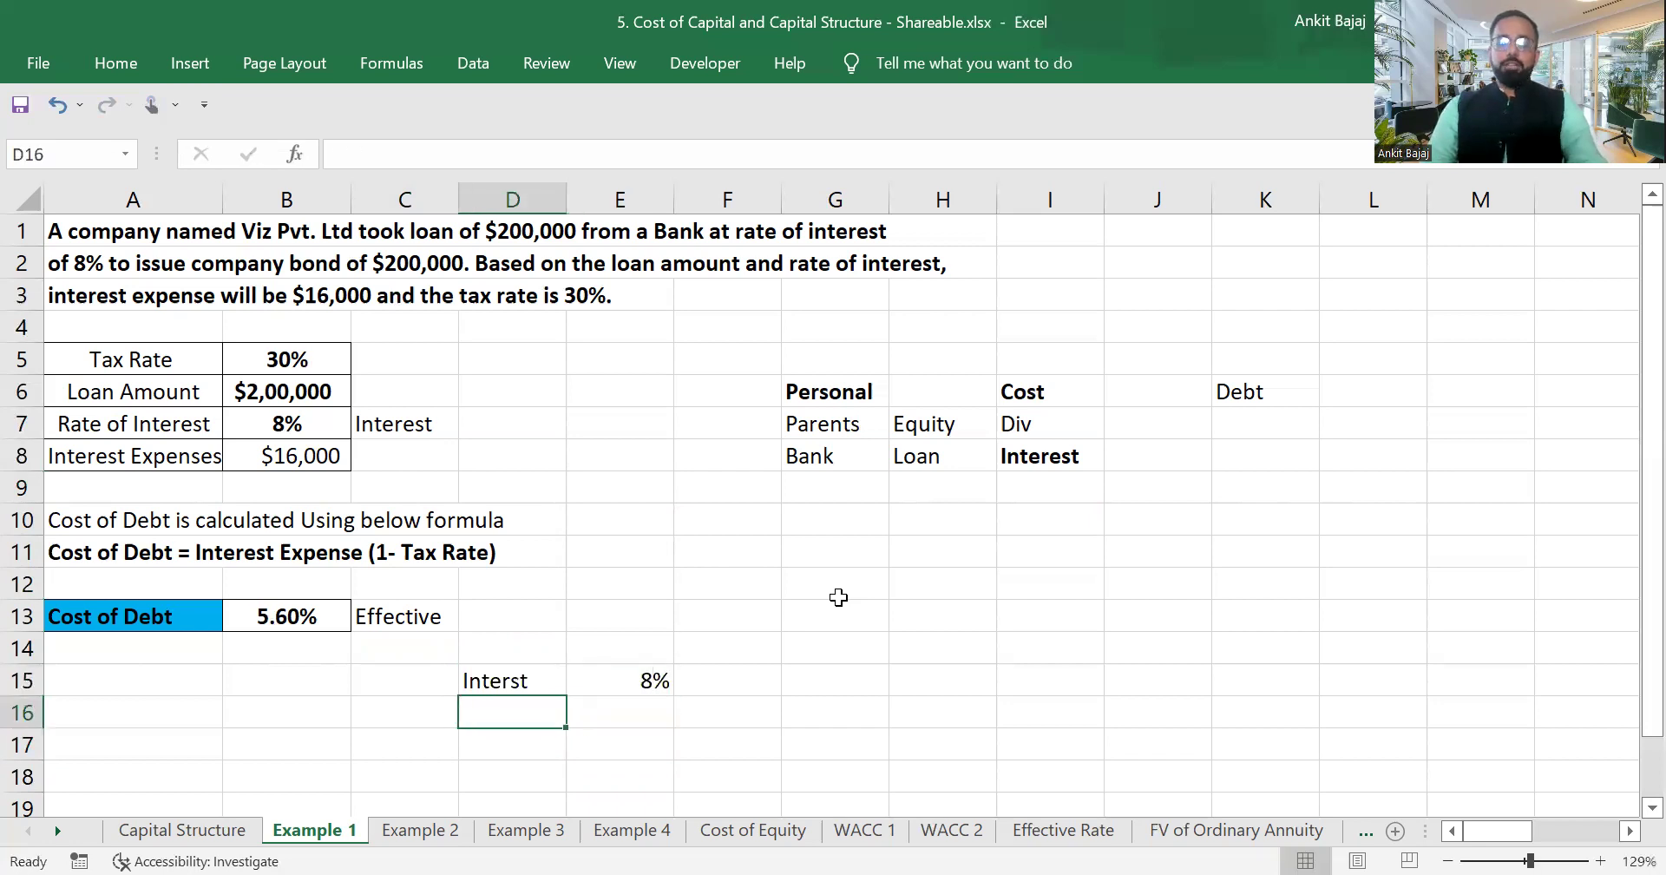
# Enter the label Cash Back in D16 and calculate its rate in E16 with the formula =E15*30%.
pyautogui.write('CAs')
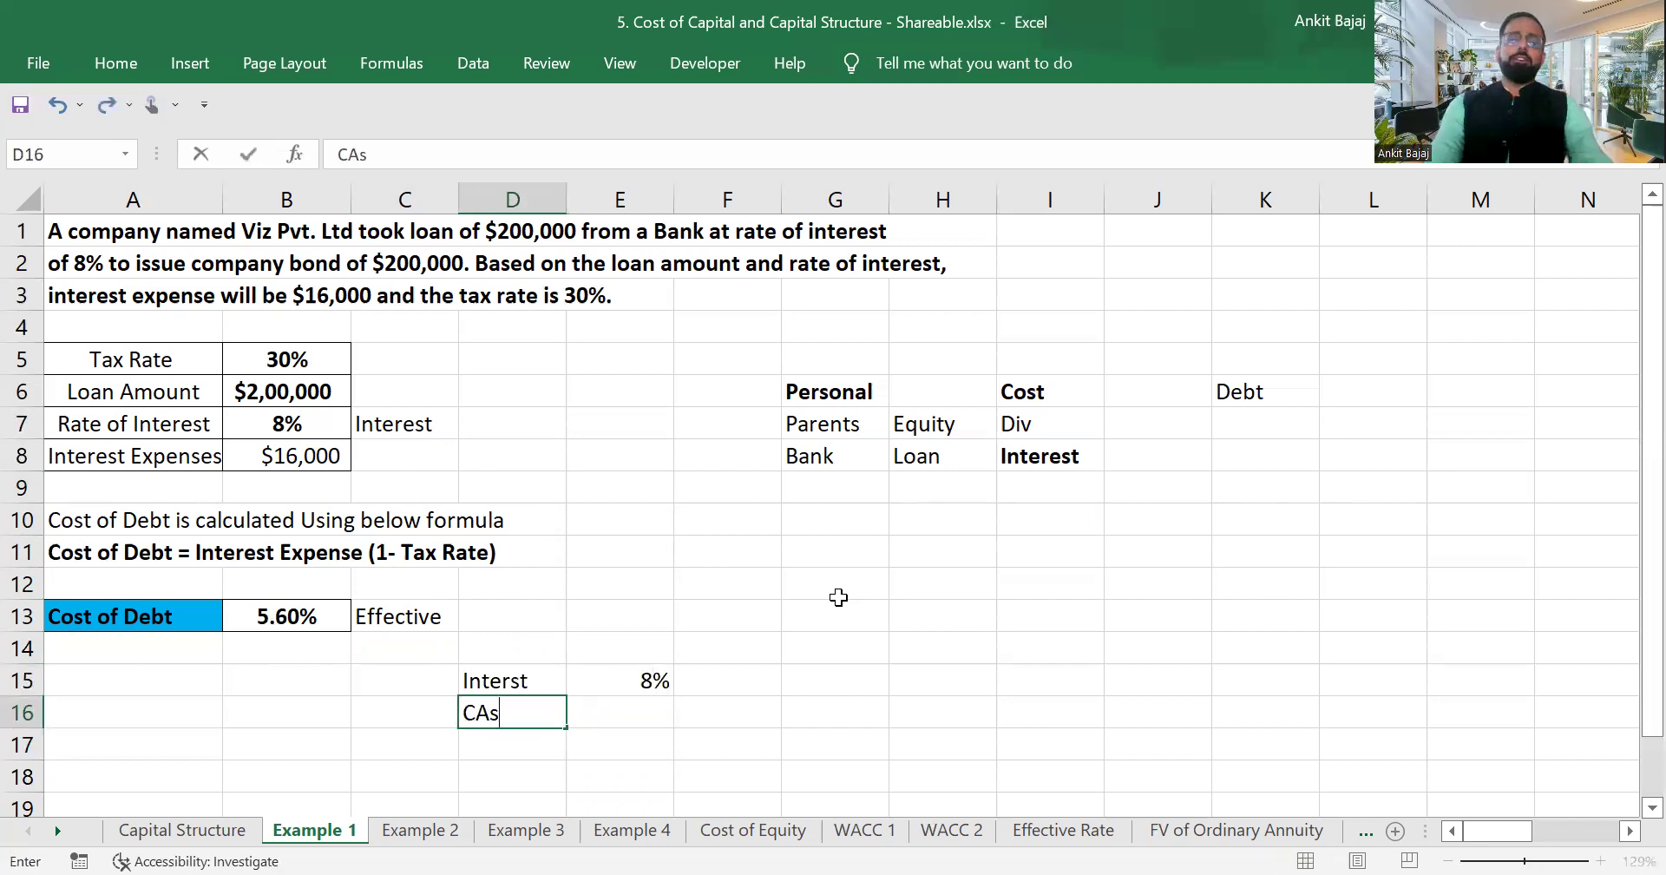
pyautogui.write('h Back')
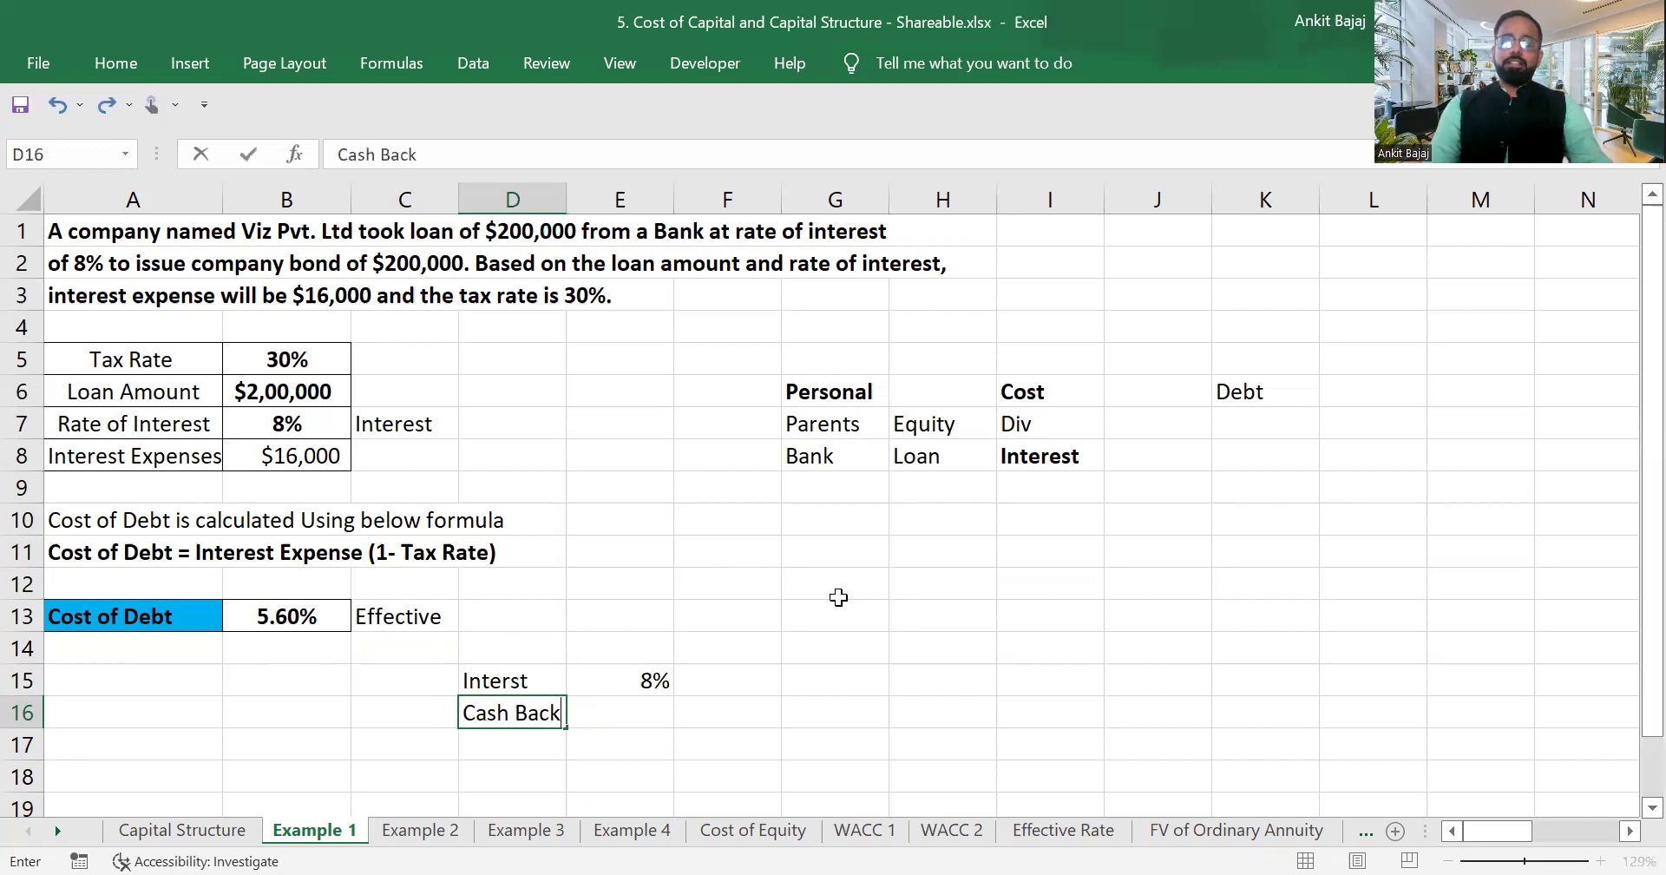
pyautogui.press('Return')
pyautogui.press('Right')
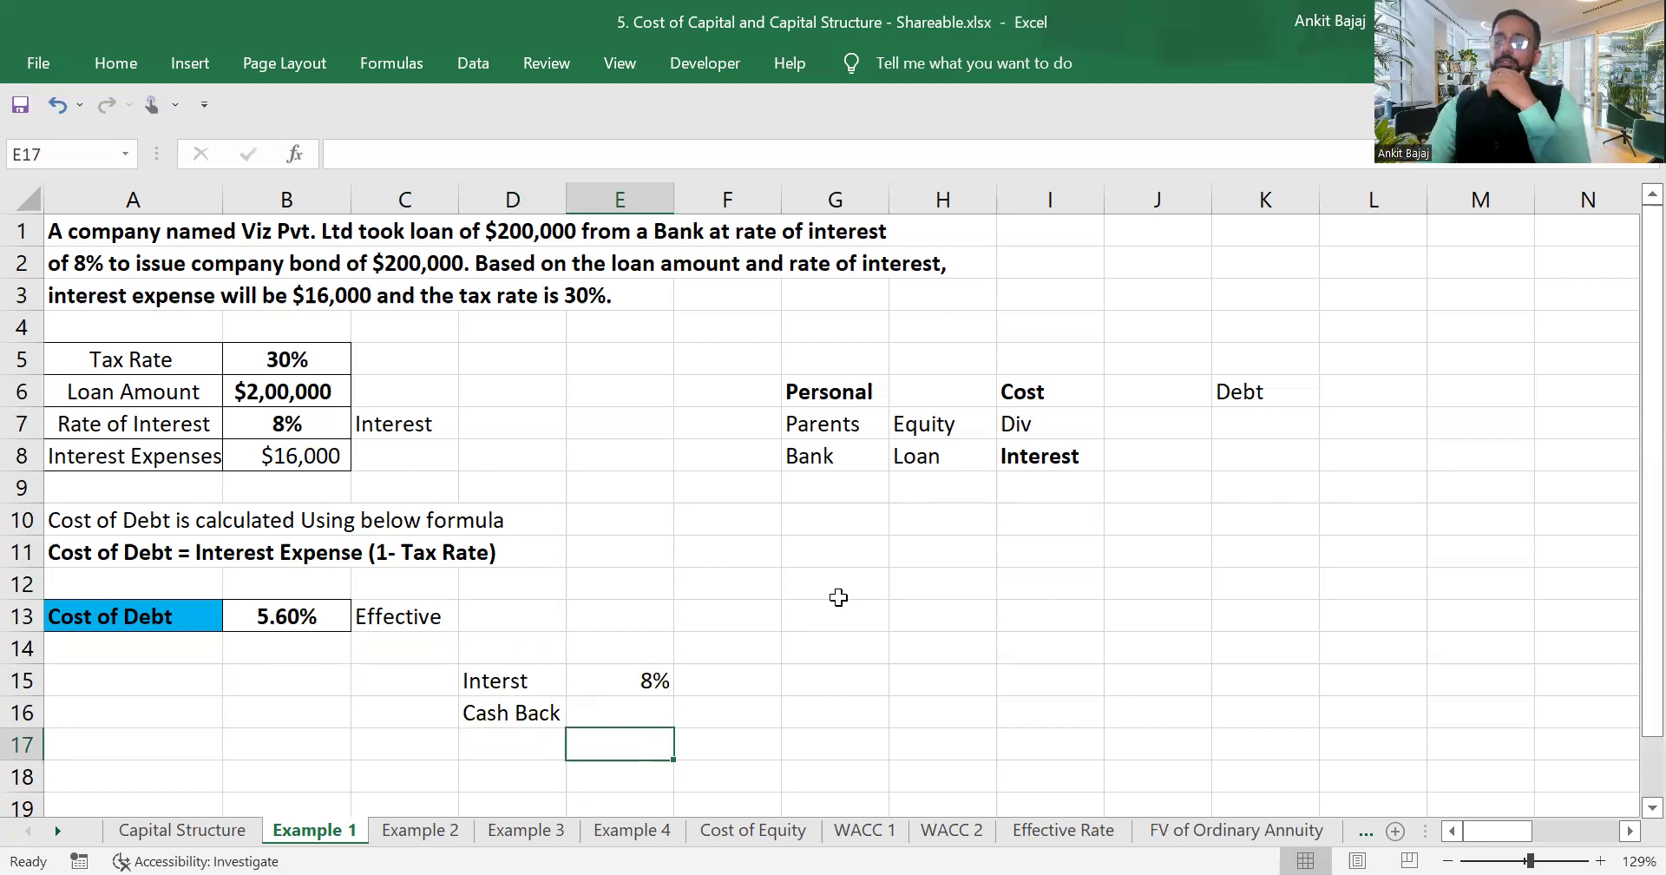
pyautogui.write('=')
pyautogui.press('Escape')
pyautogui.press('Up')
pyautogui.write('=')
pyautogui.press('Up')
pyautogui.write('*30%')
pyautogui.press('Return')
pyautogui.press('Up')
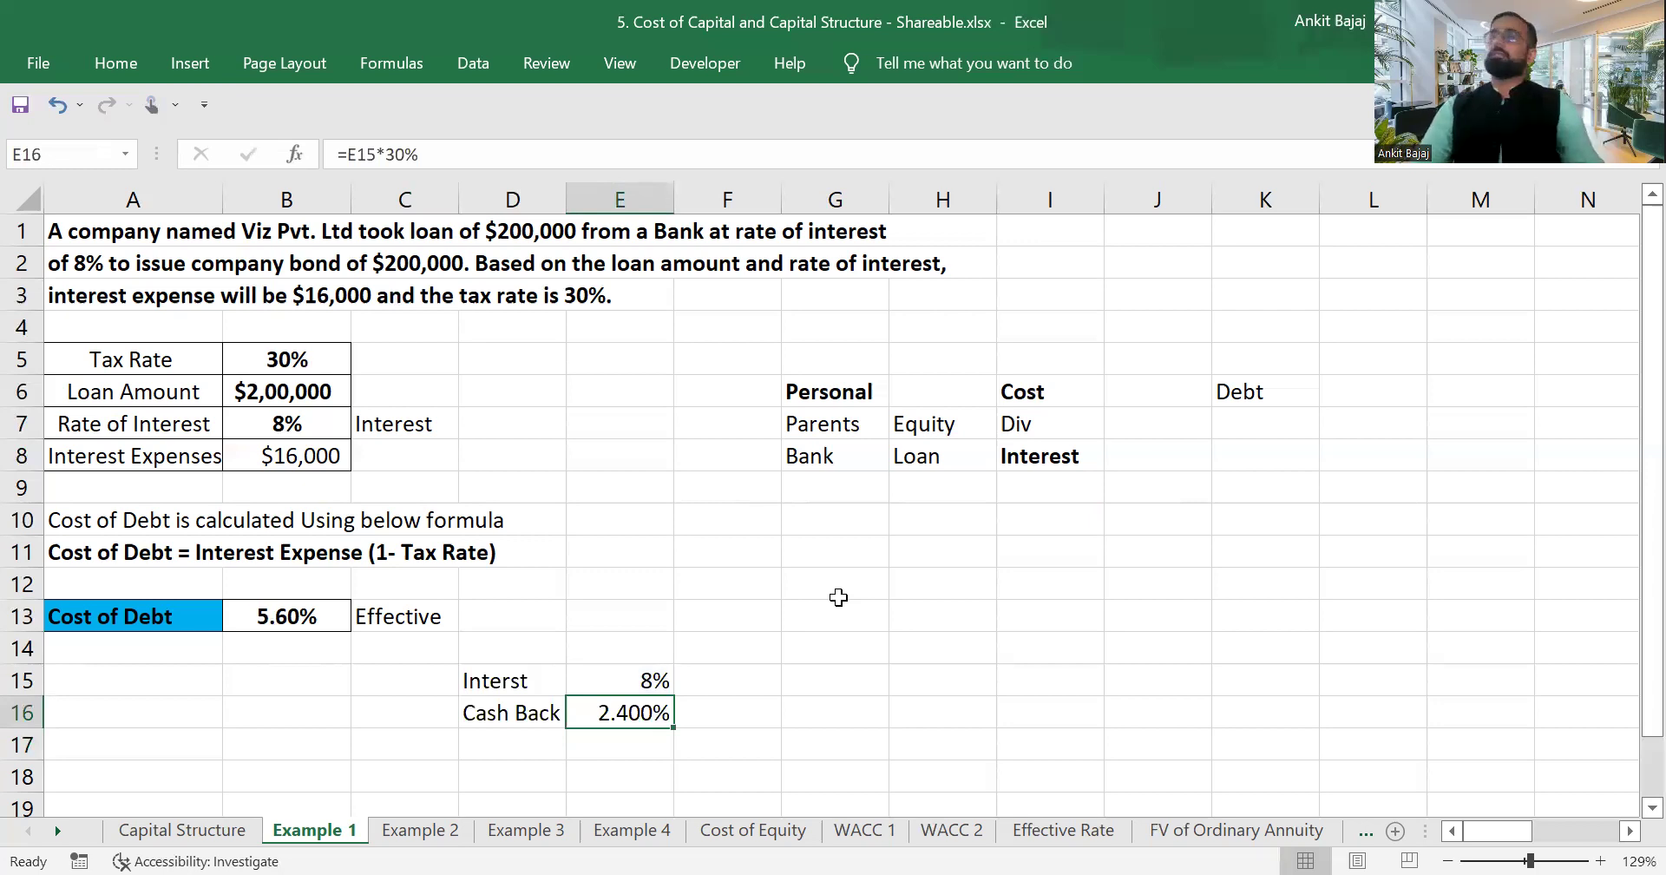
# Calculate the net rate in E17 with the formula =E15-E16 and make the result bold.
pyautogui.press('Down')
pyautogui.write('=')
pyautogui.press('Up')
pyautogui.press('Up')
pyautogui.write('-')
pyautogui.press('Up')
pyautogui.press('Return')
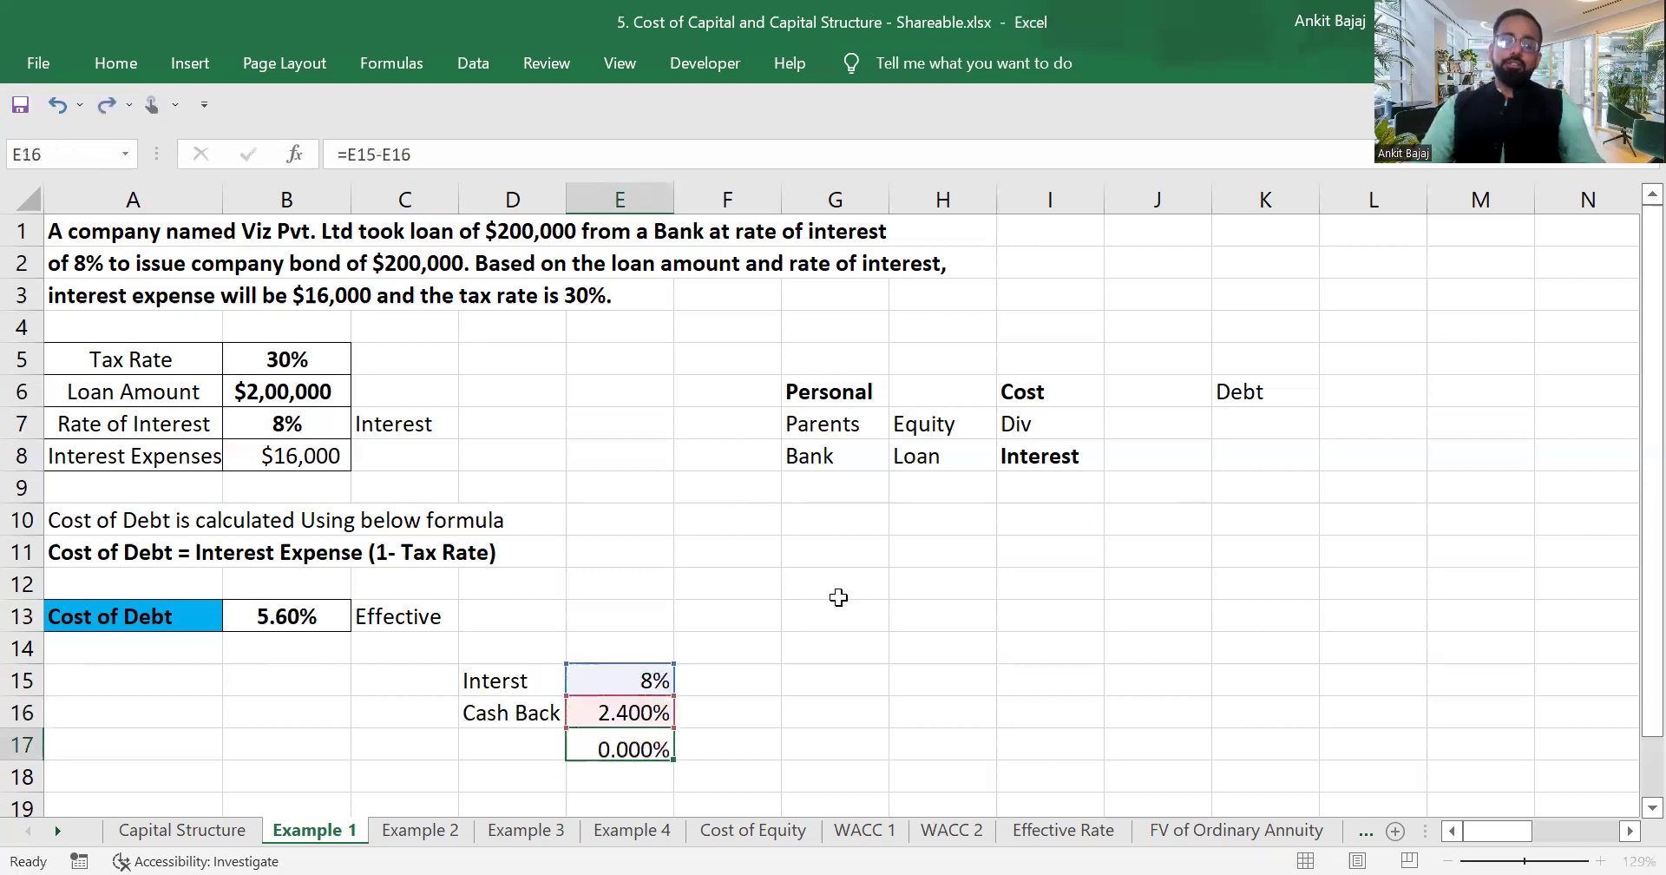
pyautogui.press('Up')
pyautogui.hotkey('ctrl', 'b')
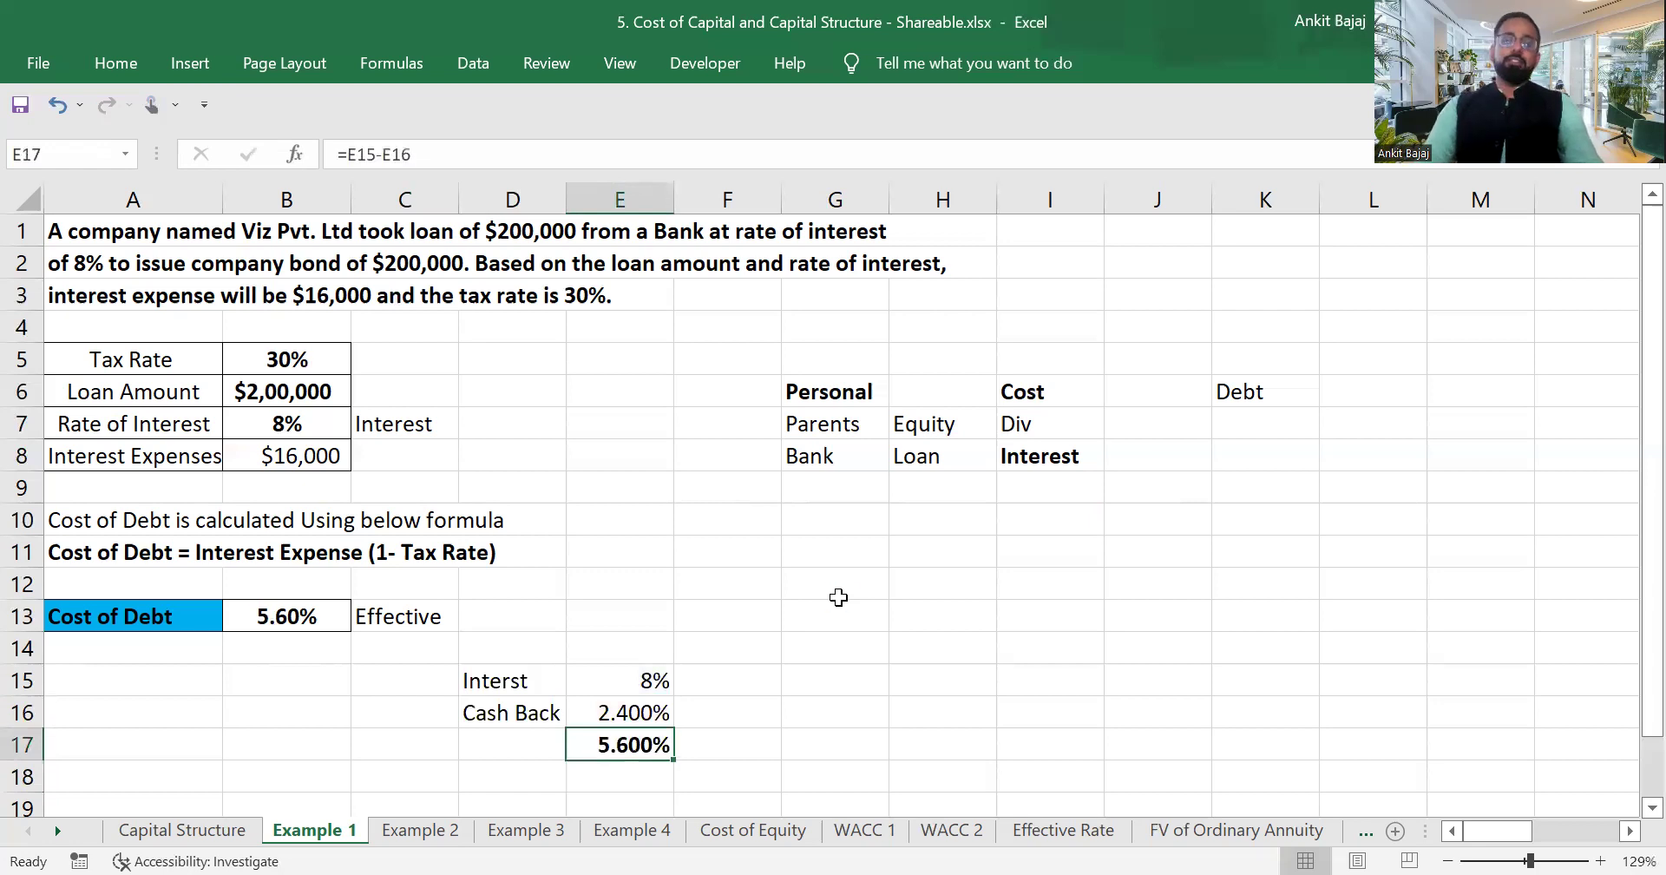
# Switch to the Example 2 worksheet with the Arts Pvt. Ltd loan problem.
pyautogui.click(271, 553)
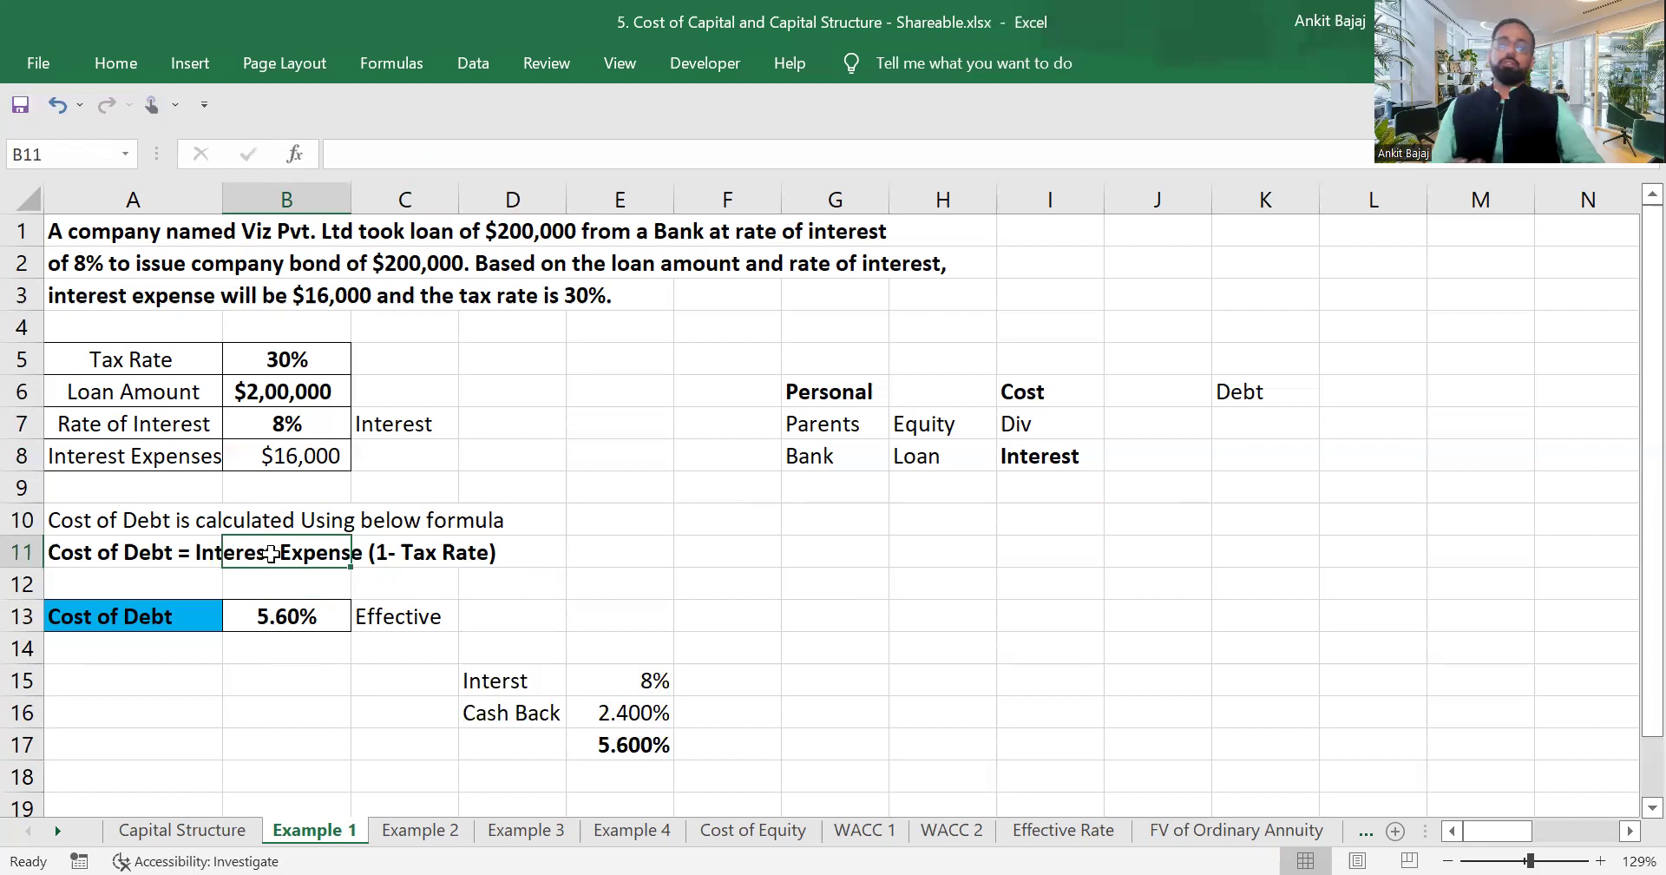
pyautogui.click(454, 831)
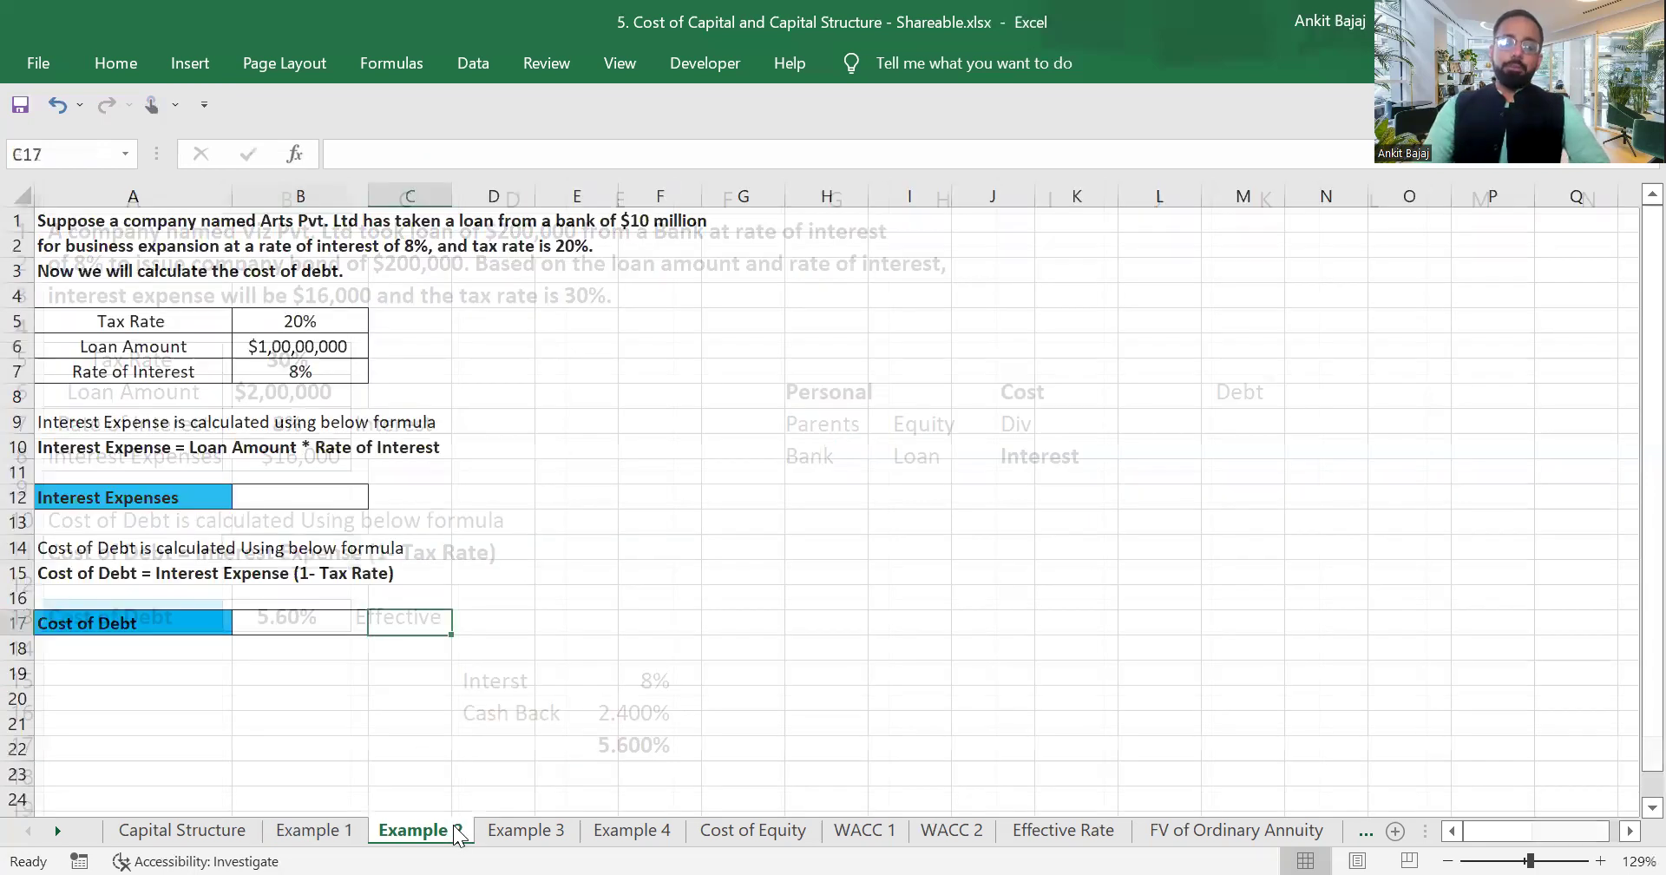